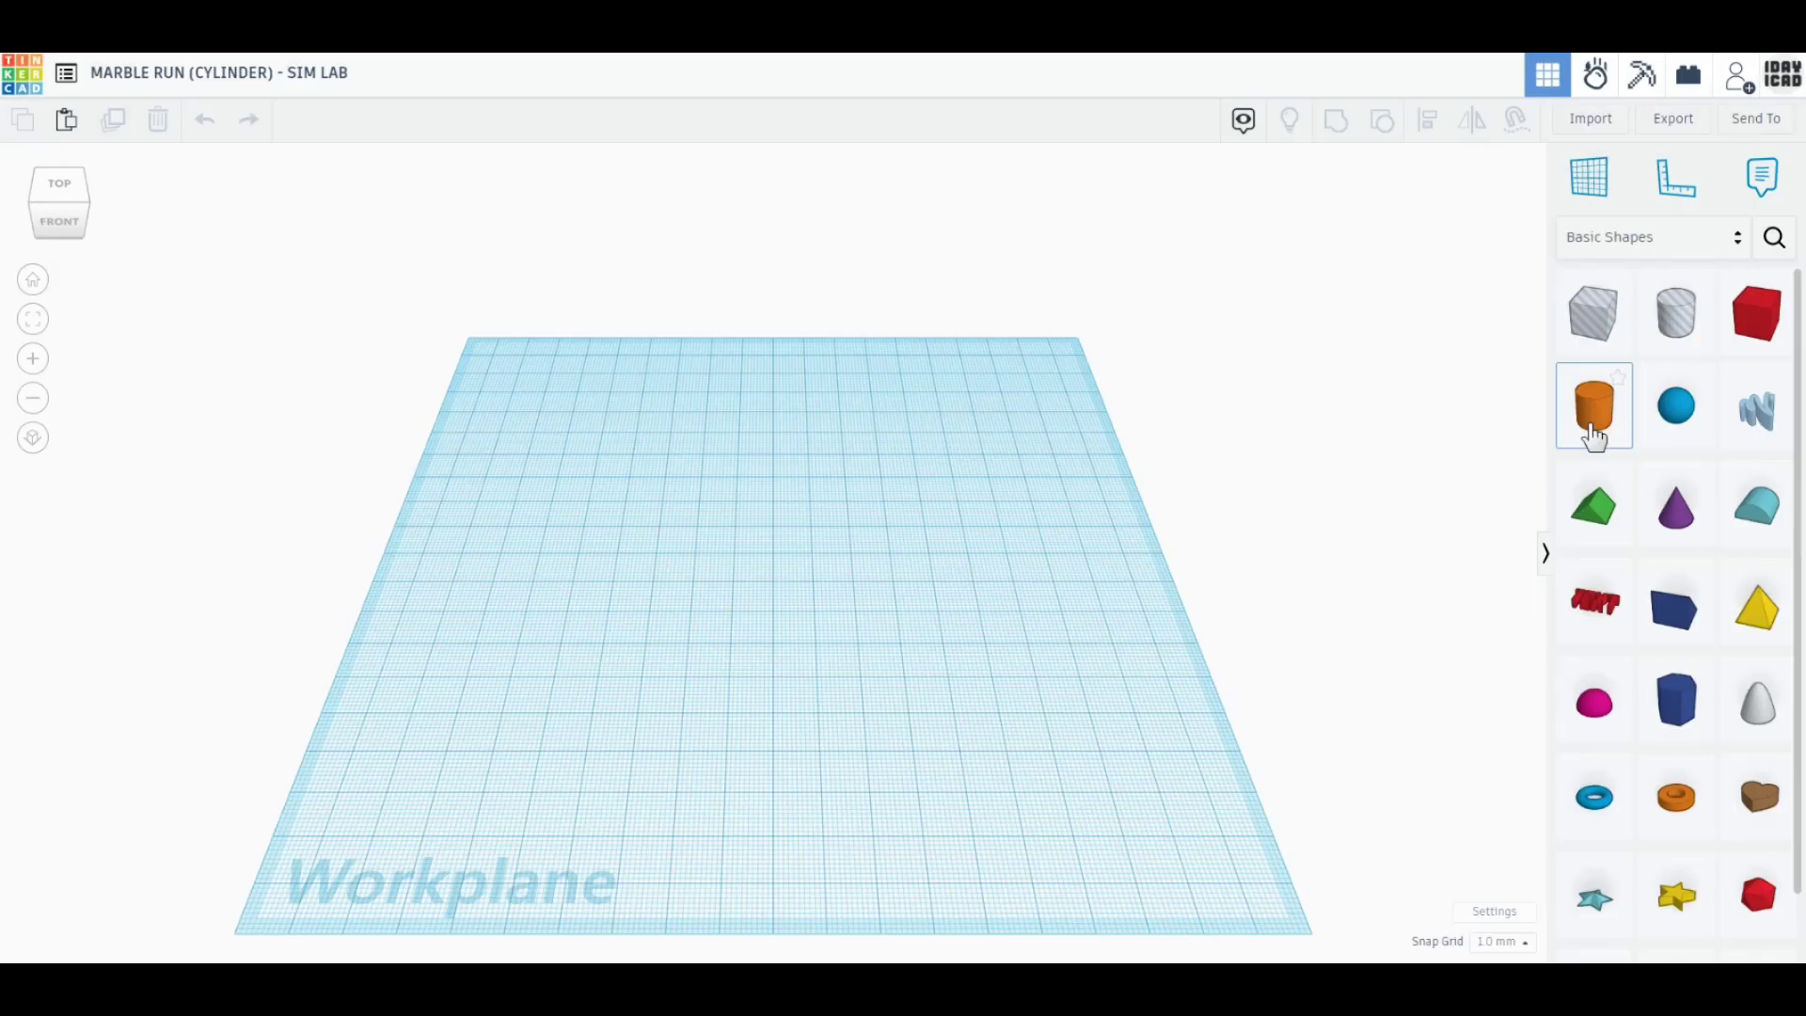
- Add a solid cylinder near the front of the workplane and set its width and depth to 2 mm each
left_click_drag(1597, 420, 720, 784)
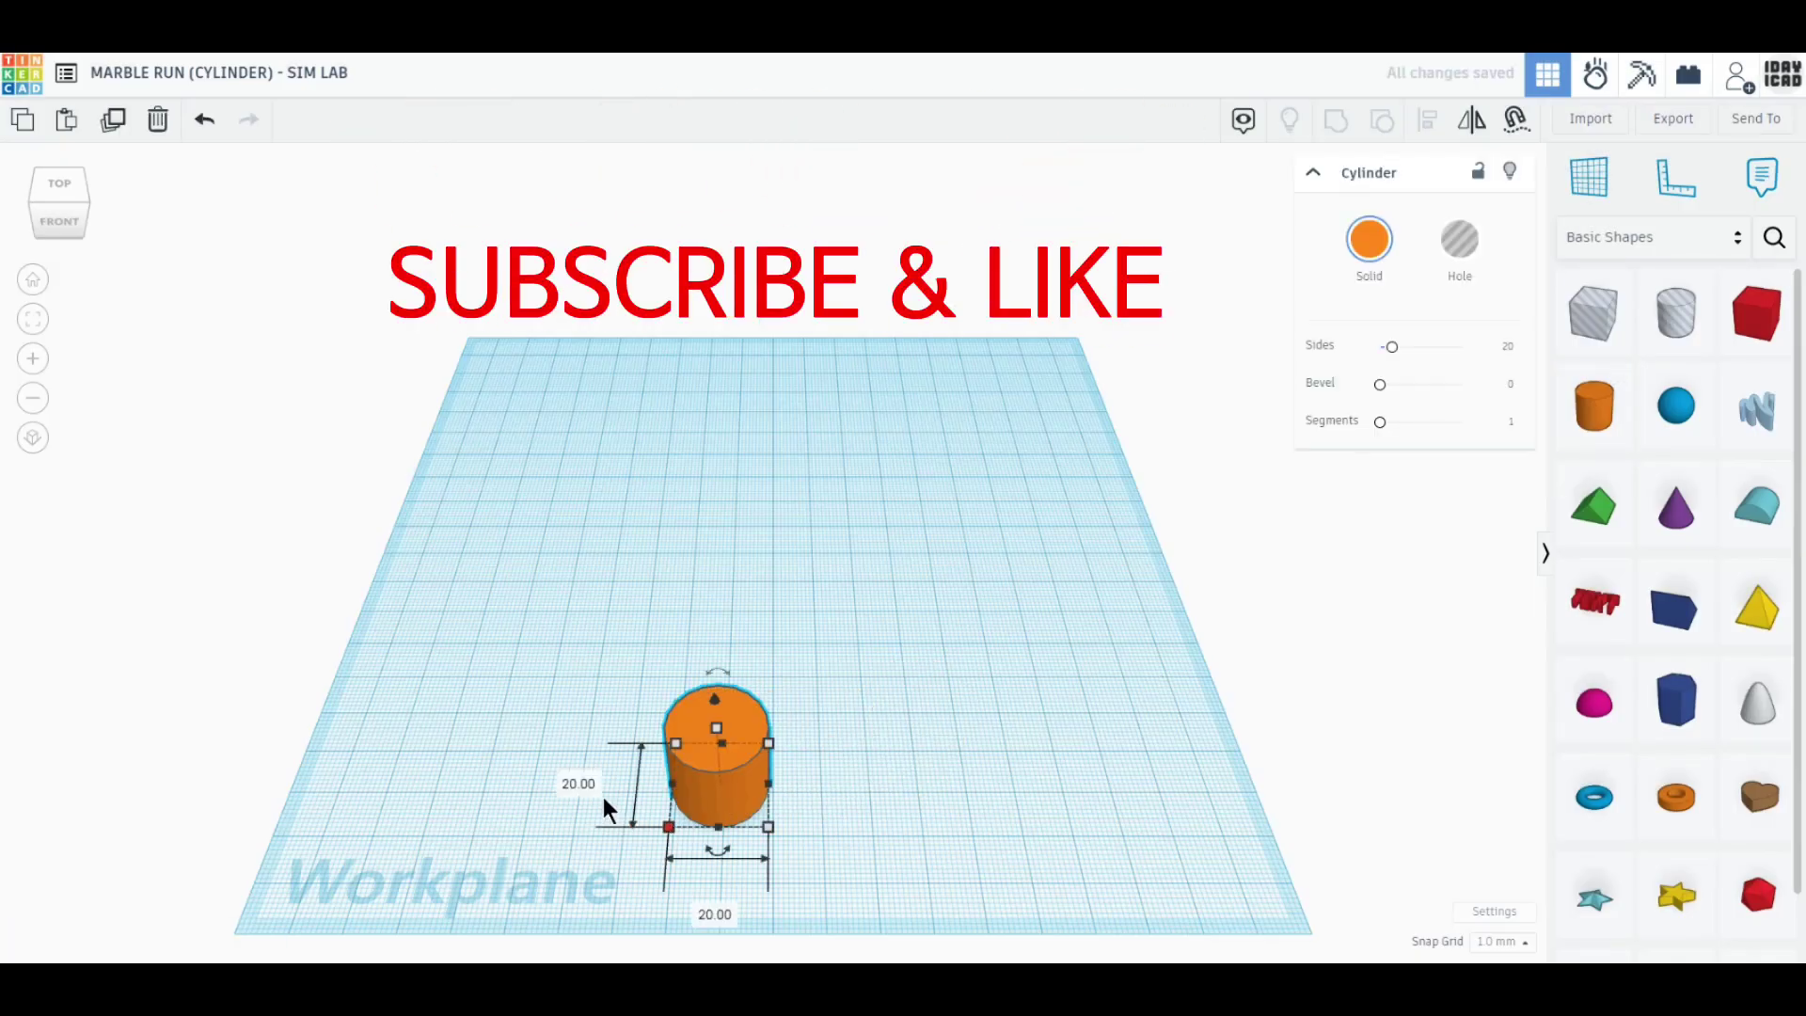
type("2")
key("Tab")
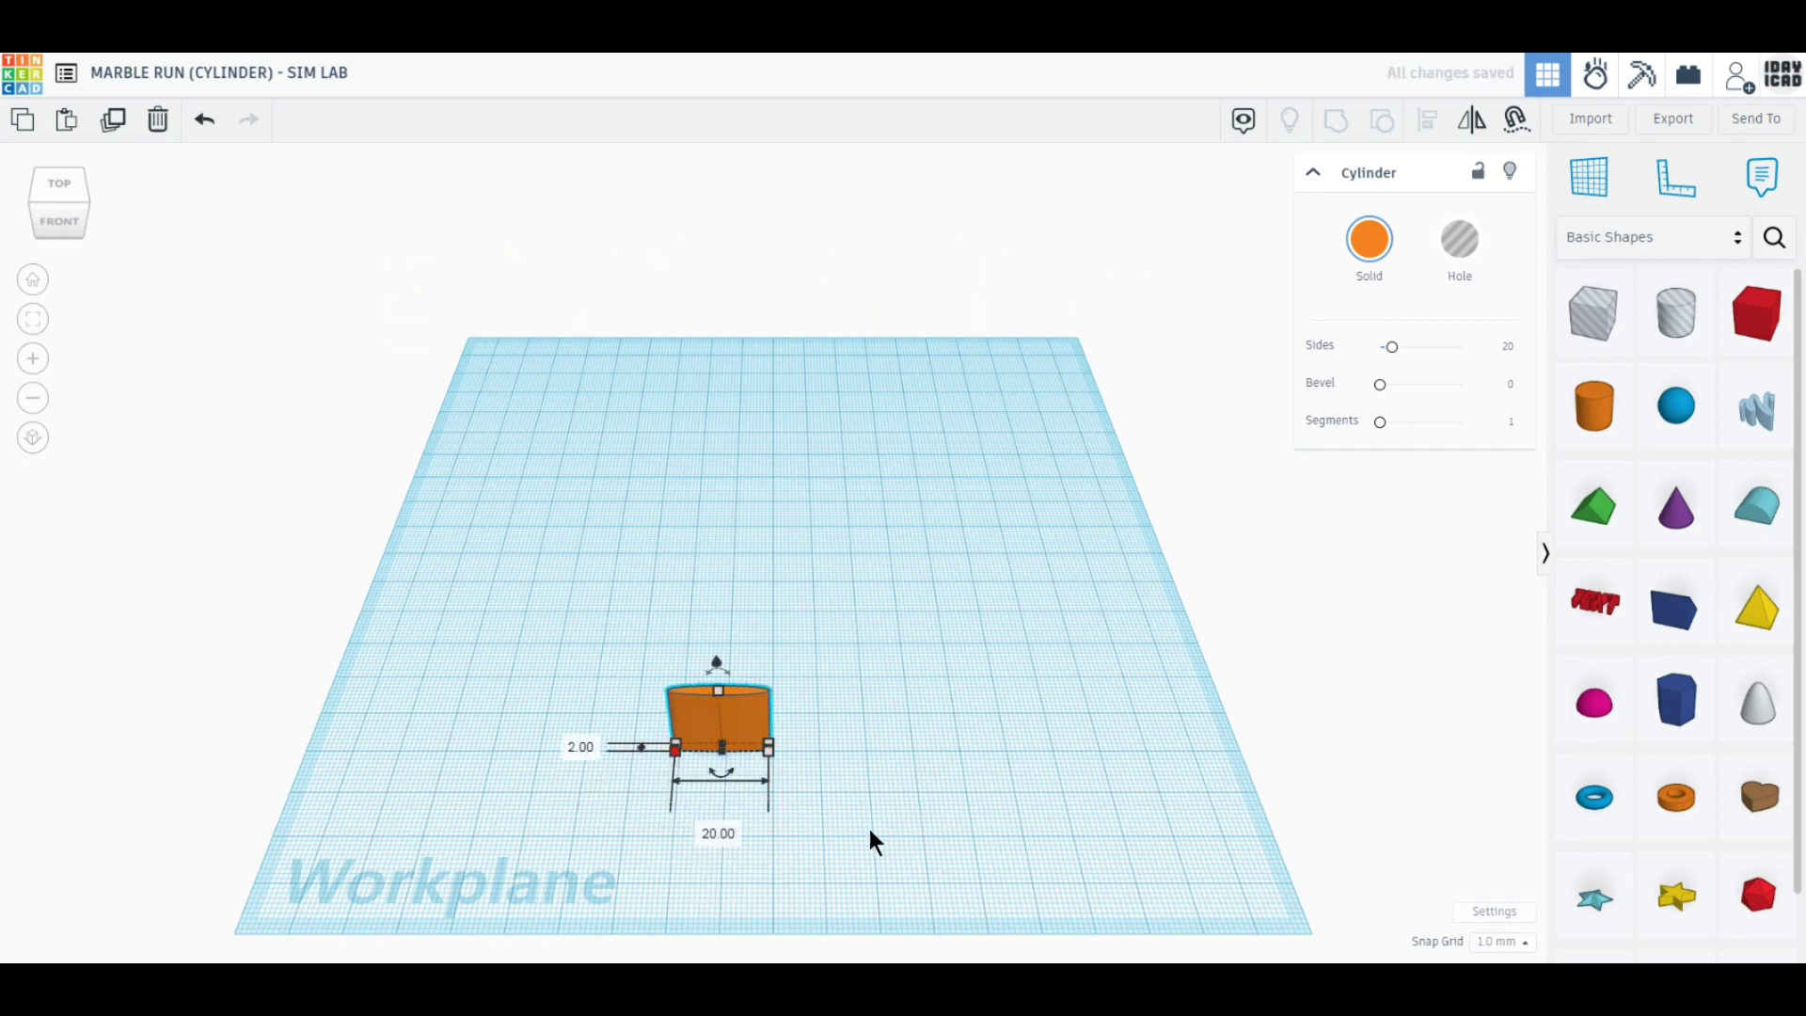
type("2")
key("Return")
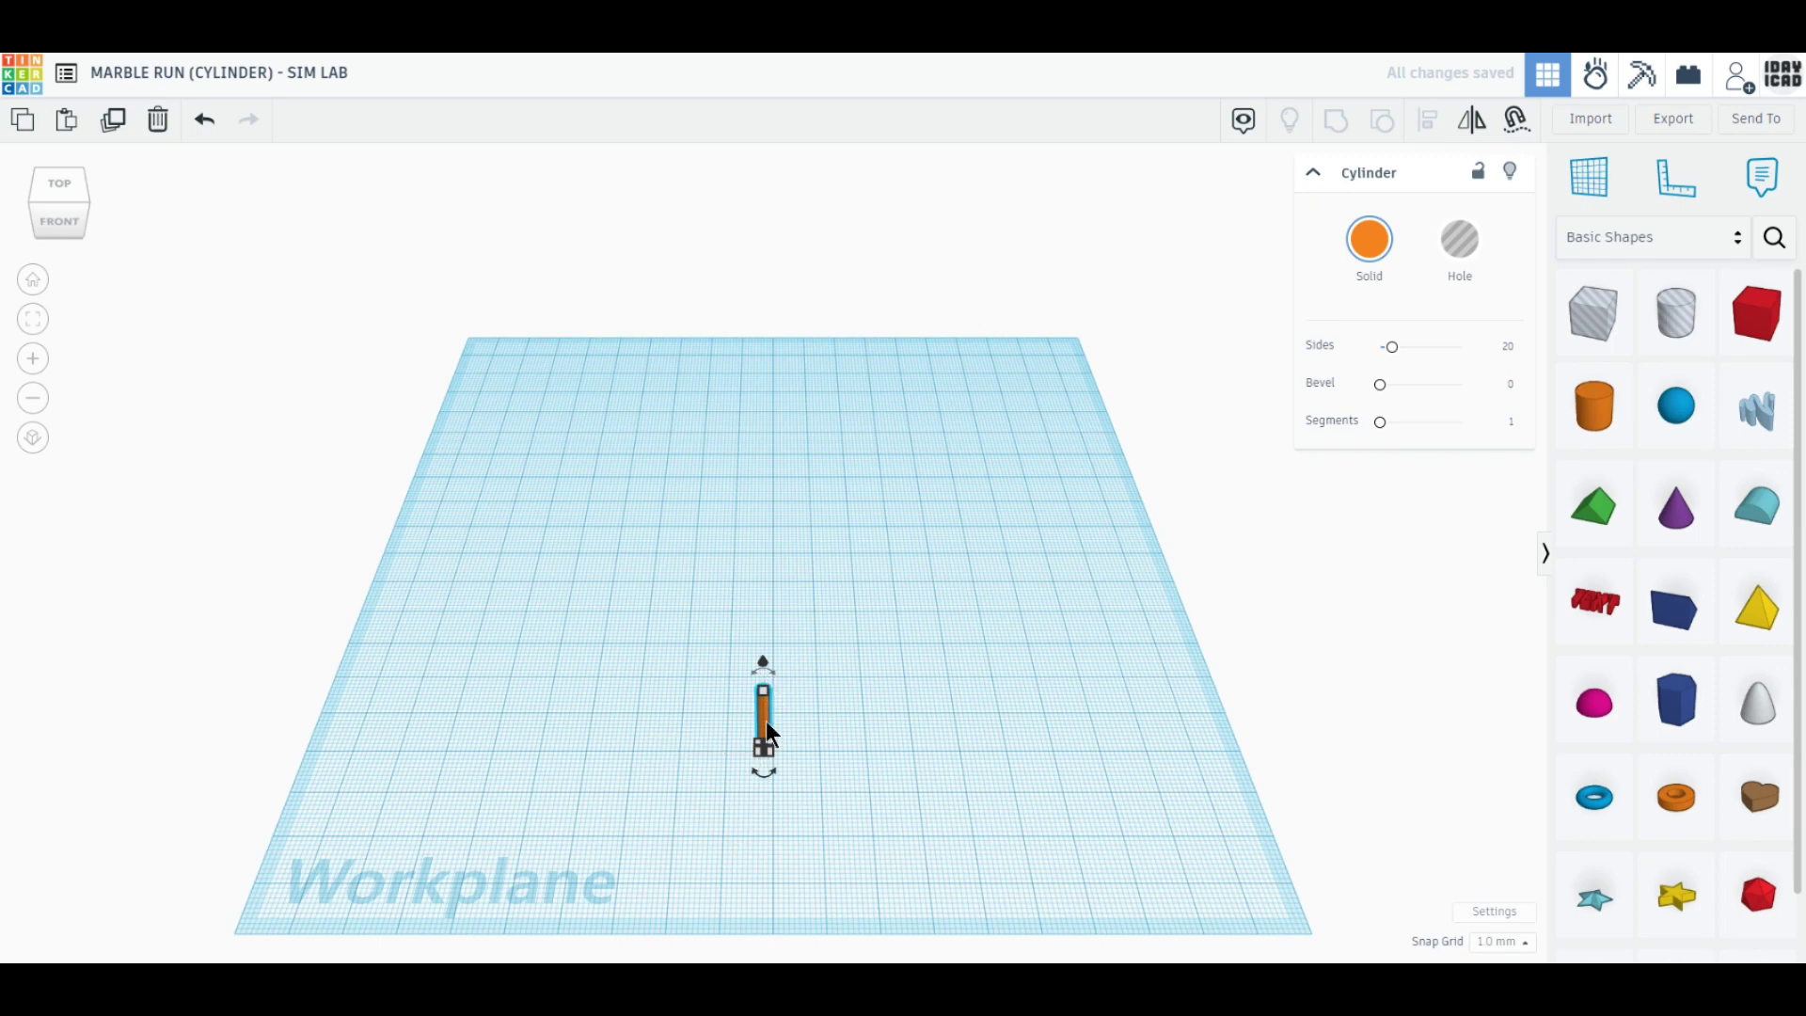
- Move the thin cylinder 48 mm back towards the workplane's centre and tilt it sideways by 67.5°
left_click_drag(769, 733, 779, 570)
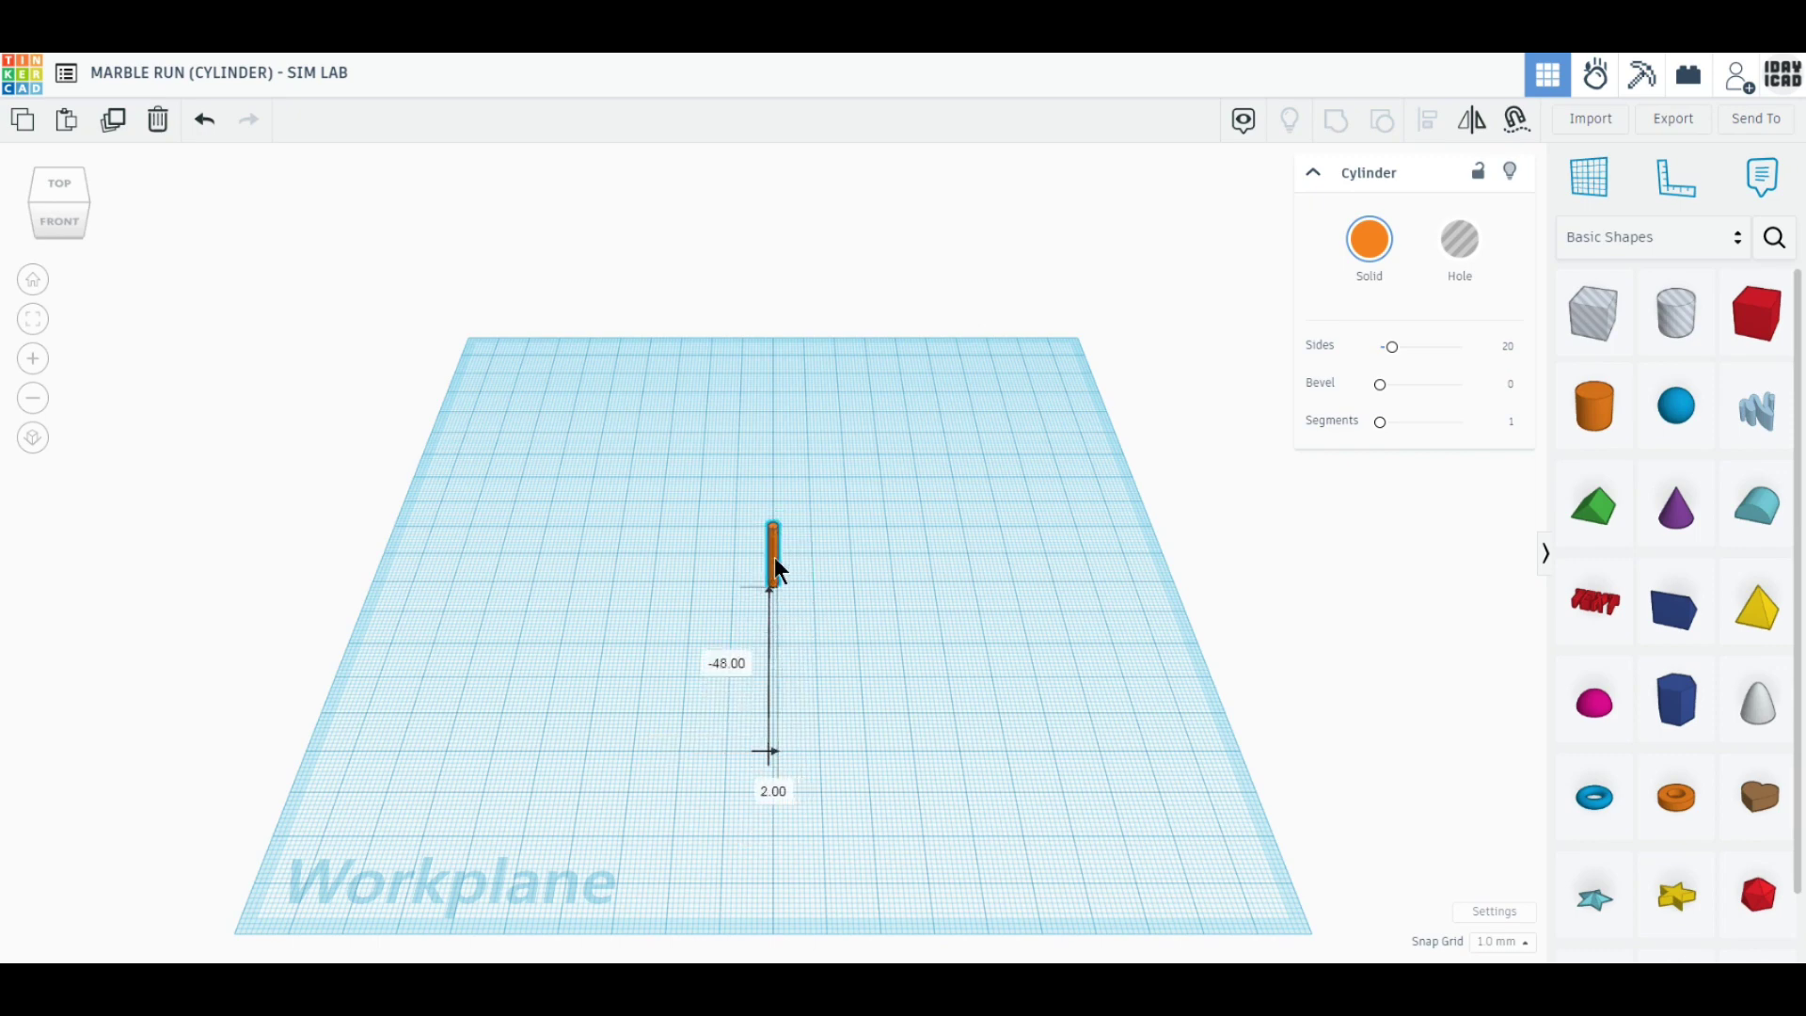
scroll(776, 557, "up", 5)
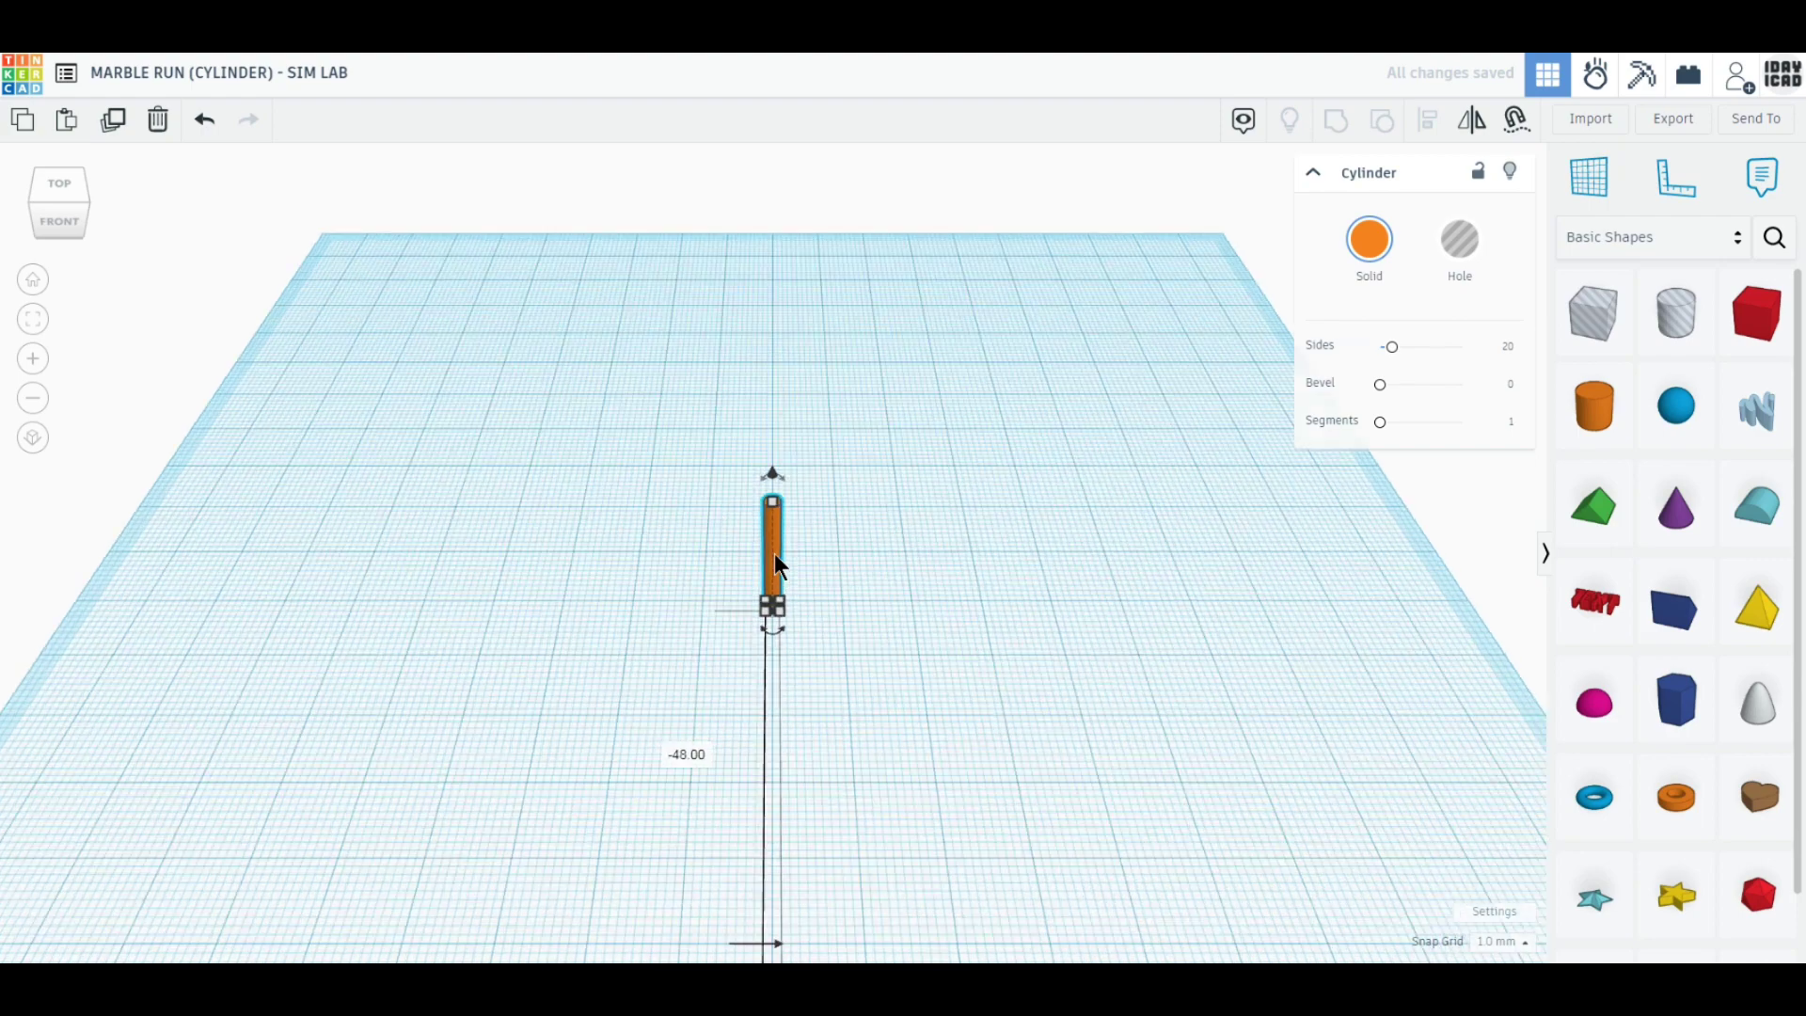
scroll(777, 563, "up", 3)
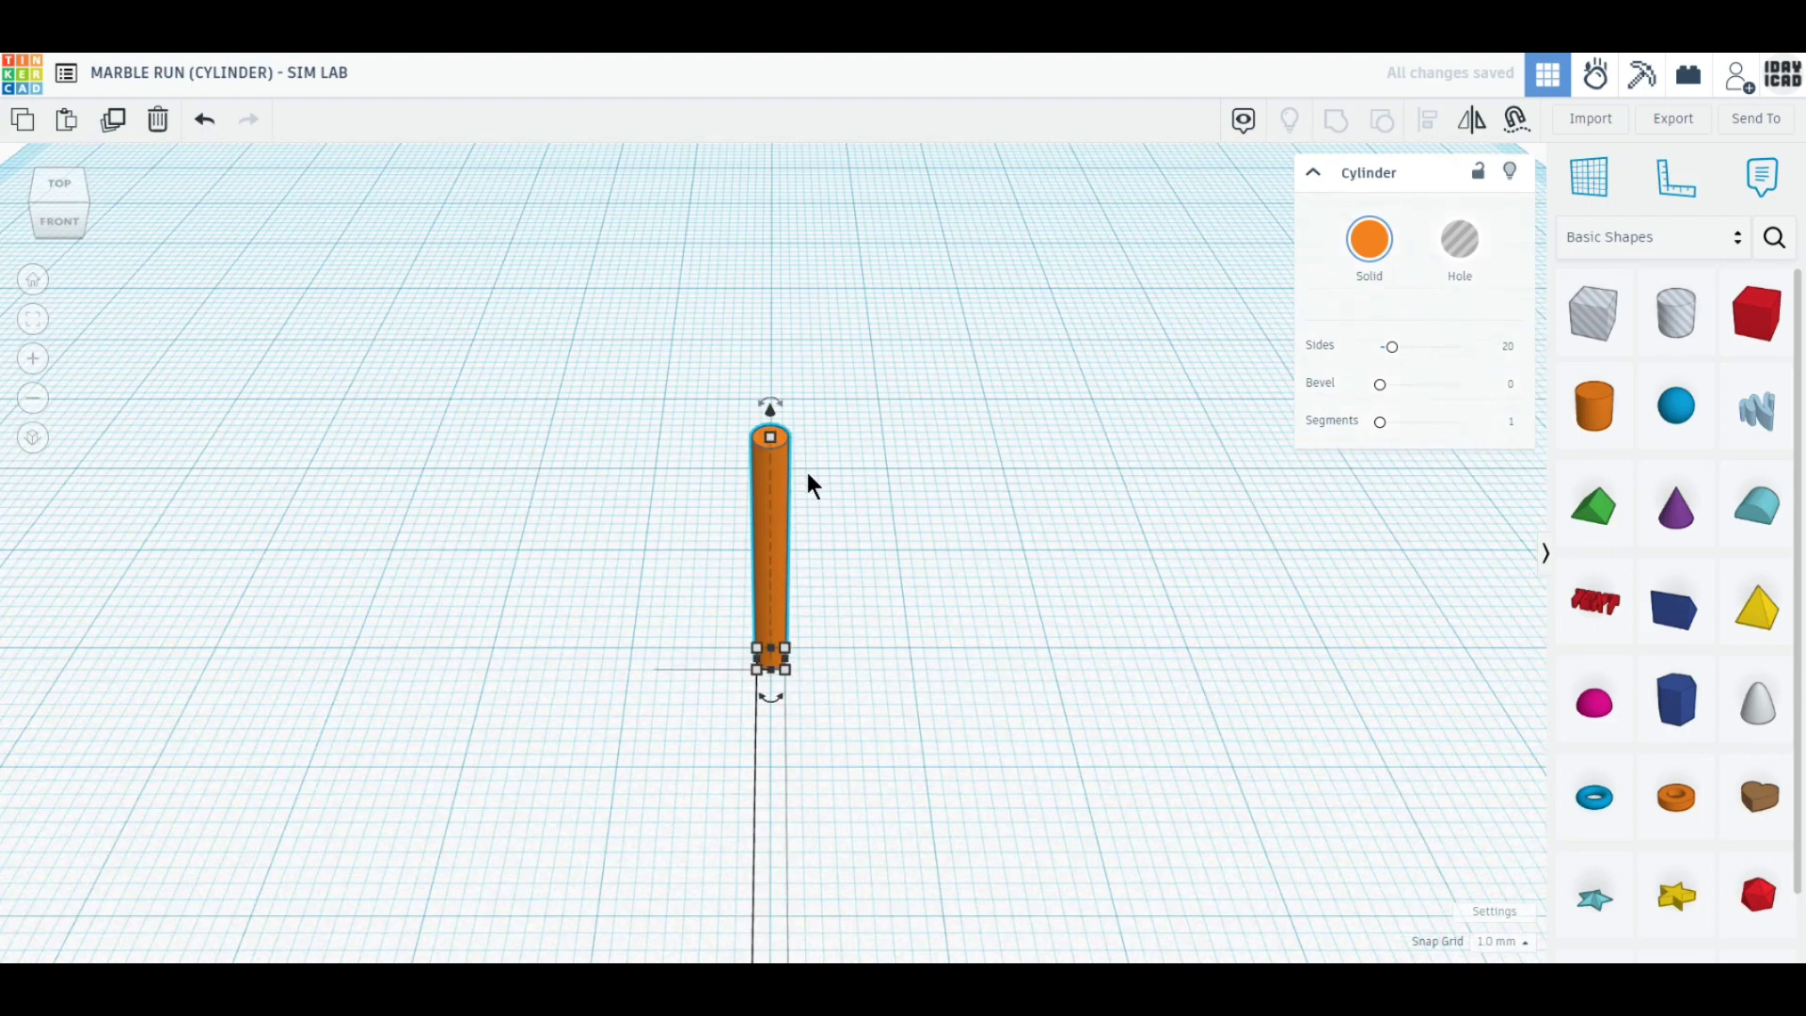
left_click(790, 670)
left_click(787, 671)
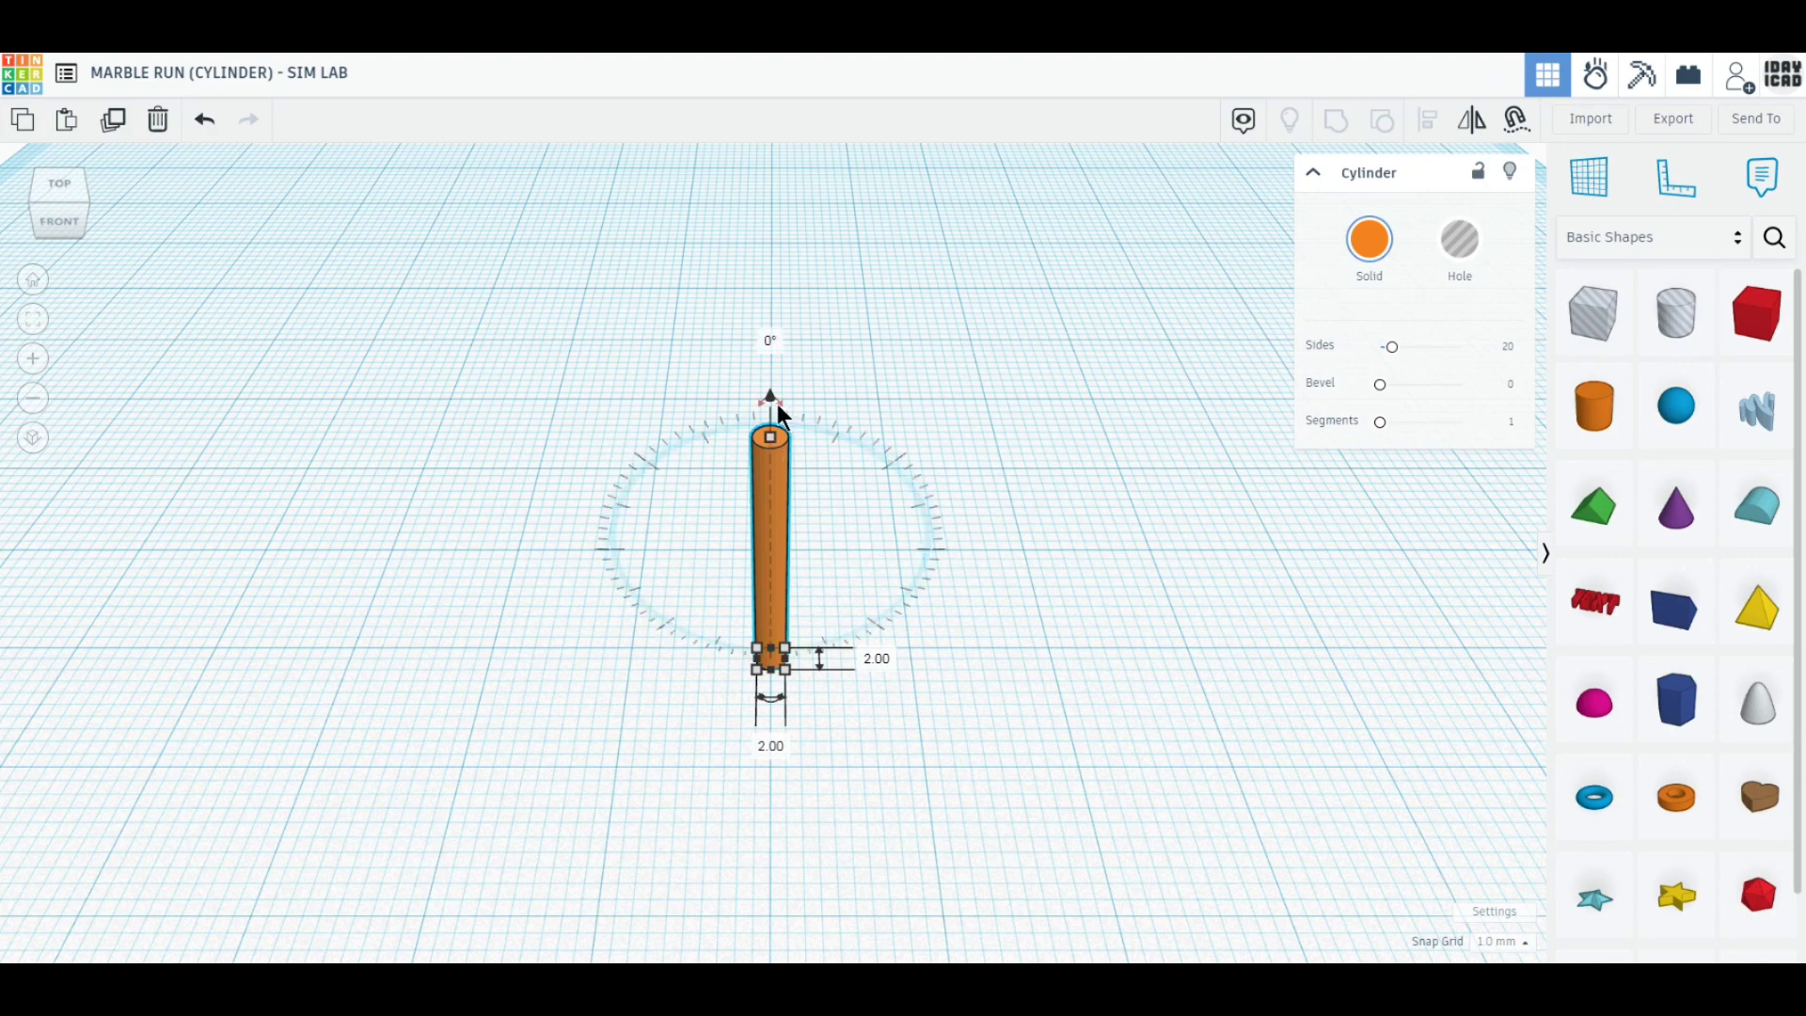
left_click_drag(777, 404, 917, 506)
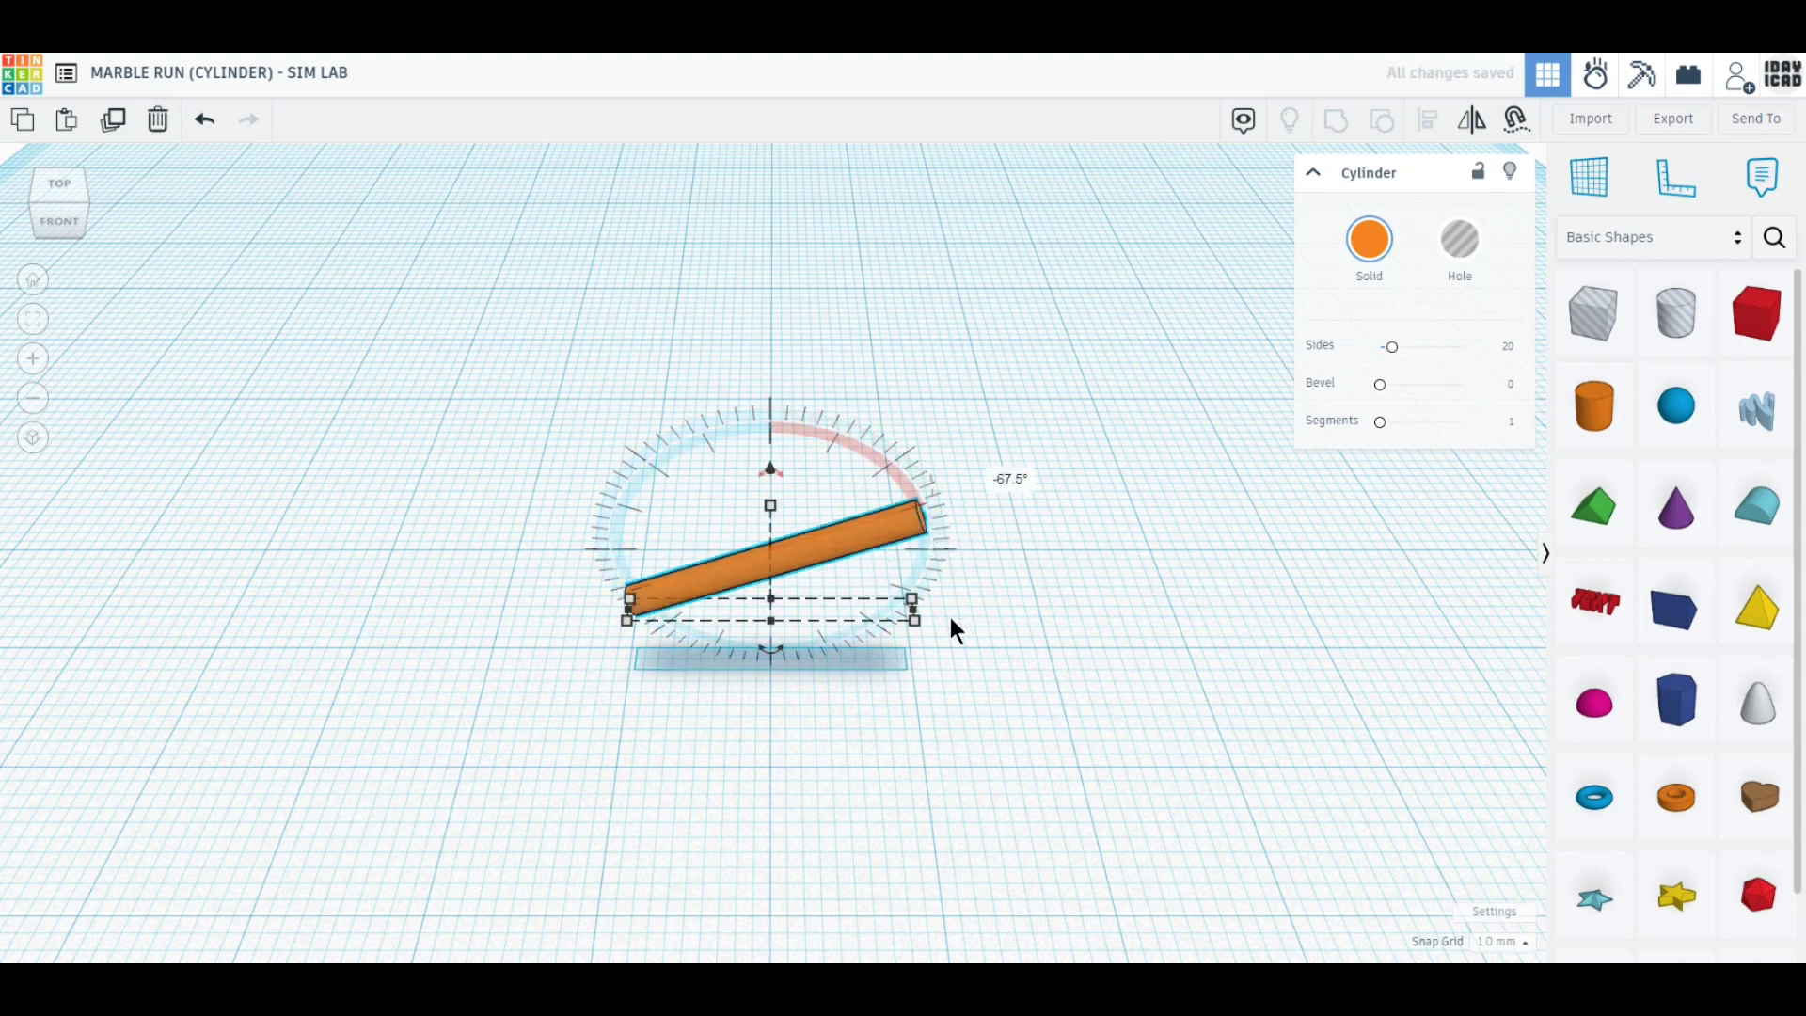
- Set the tilted cylinder's height above the workplane to 0 and its horizontal length to 30 mm
left_click_drag(771, 467, 770, 448)
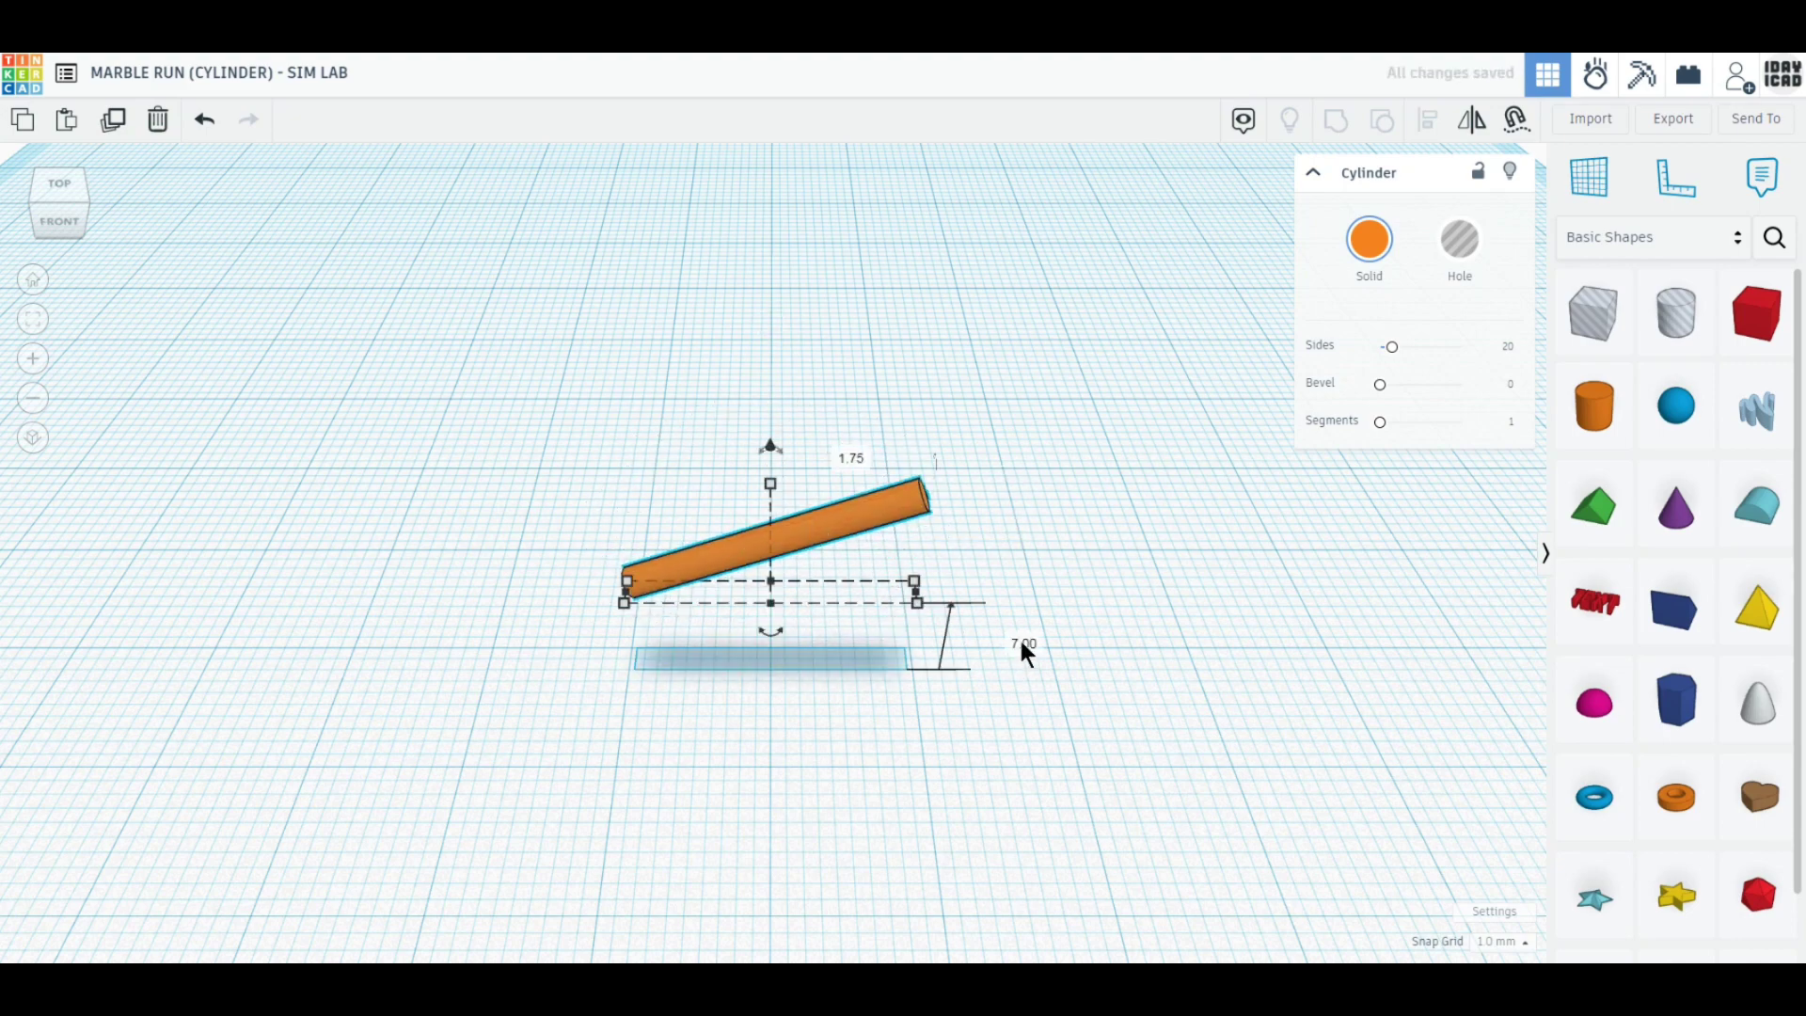
type("0")
key("Return")
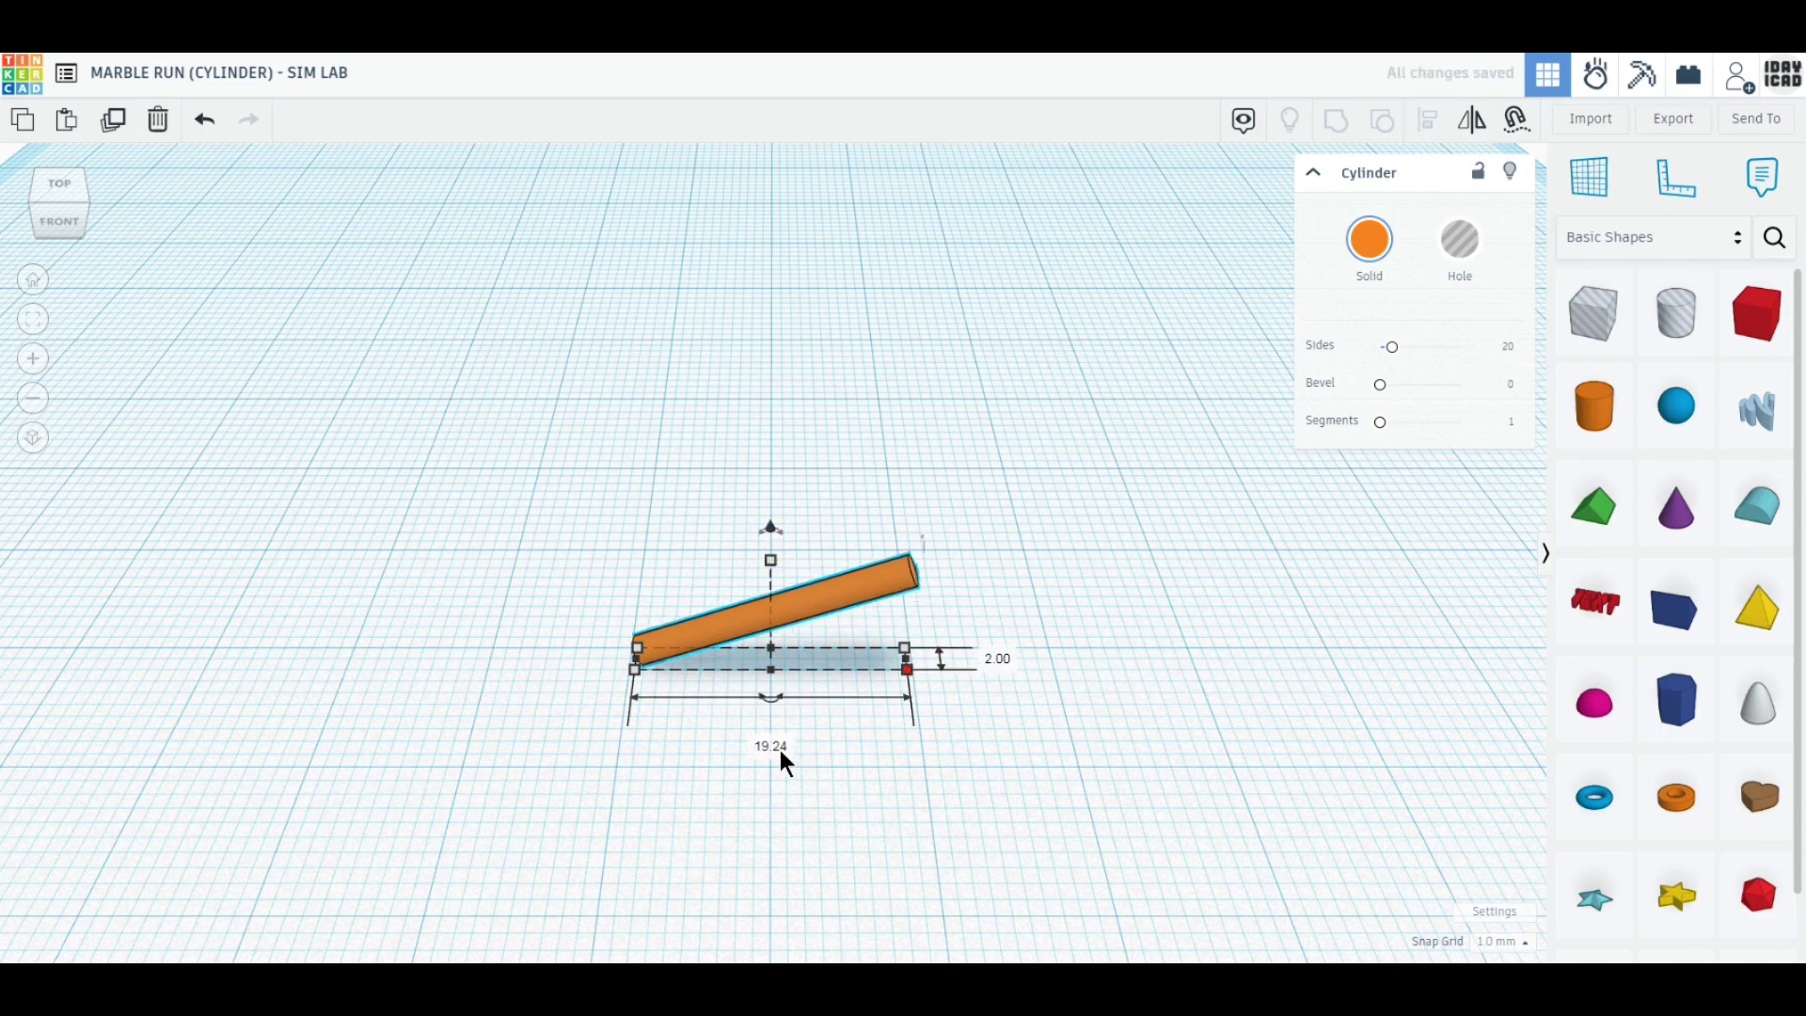
type("30")
key("Return")
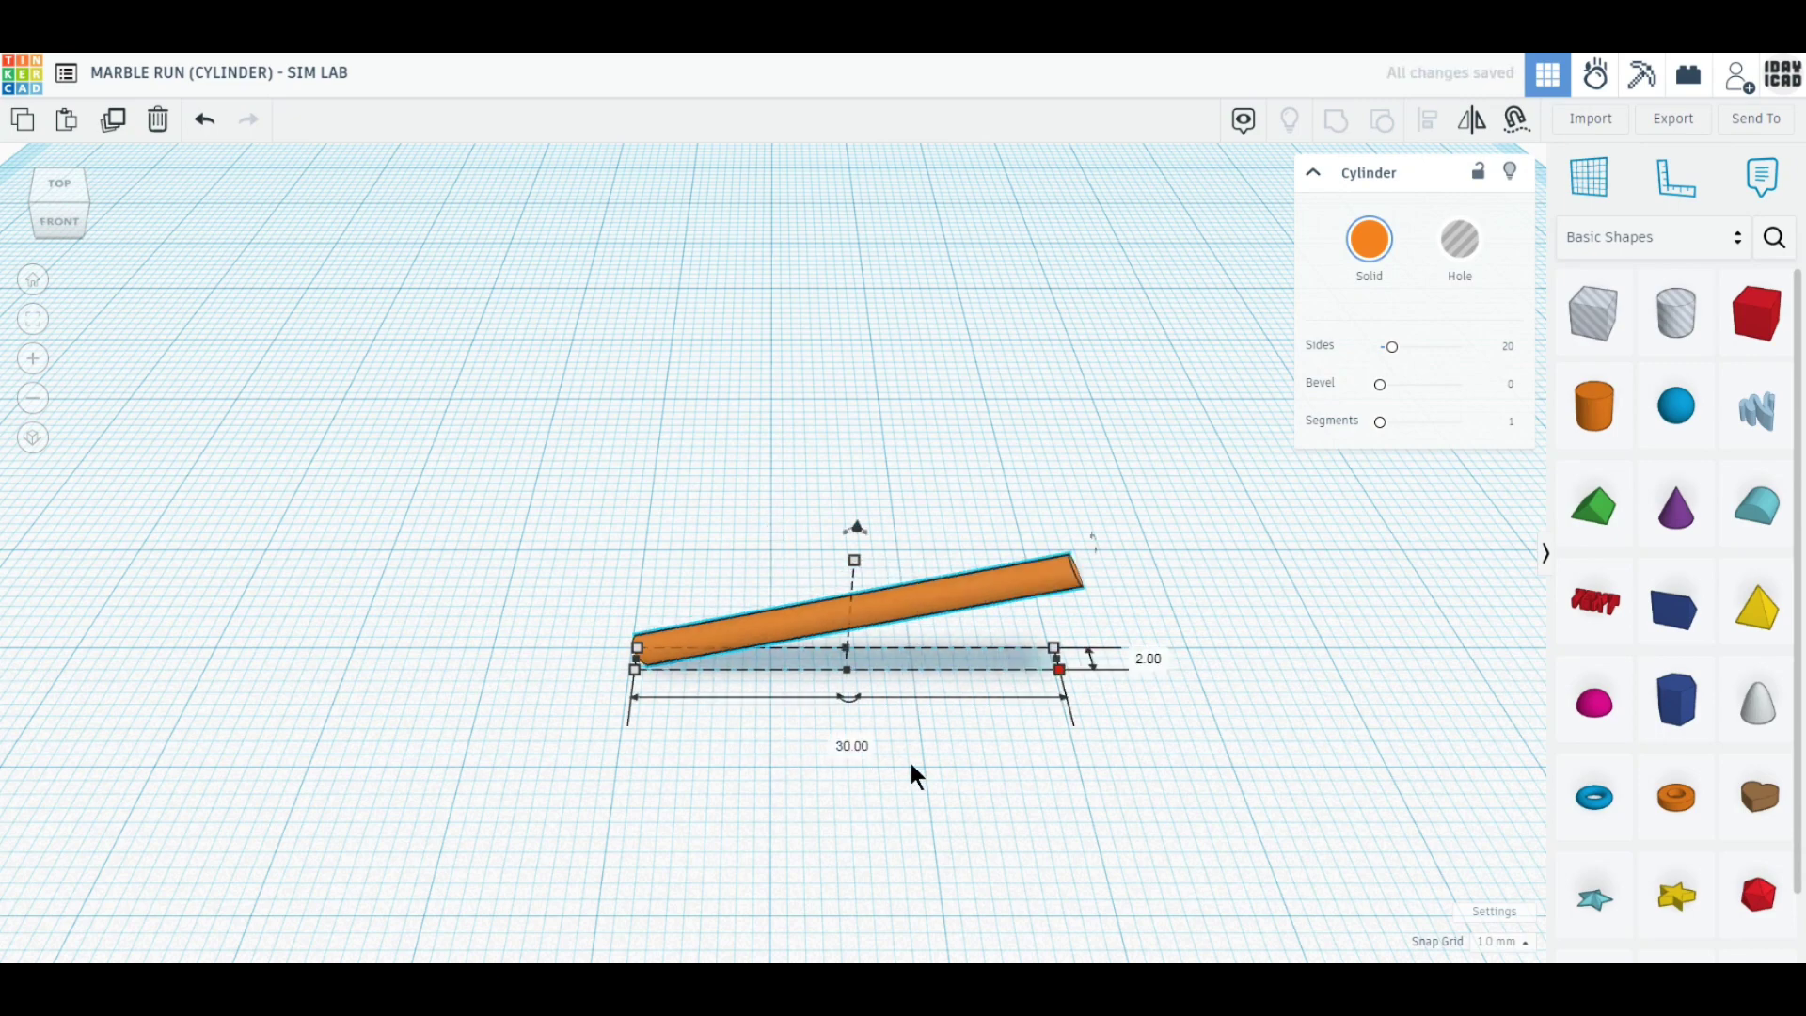
- Mirror the tilted cylinder left to right so it slopes down towards the right
left_click(1472, 137)
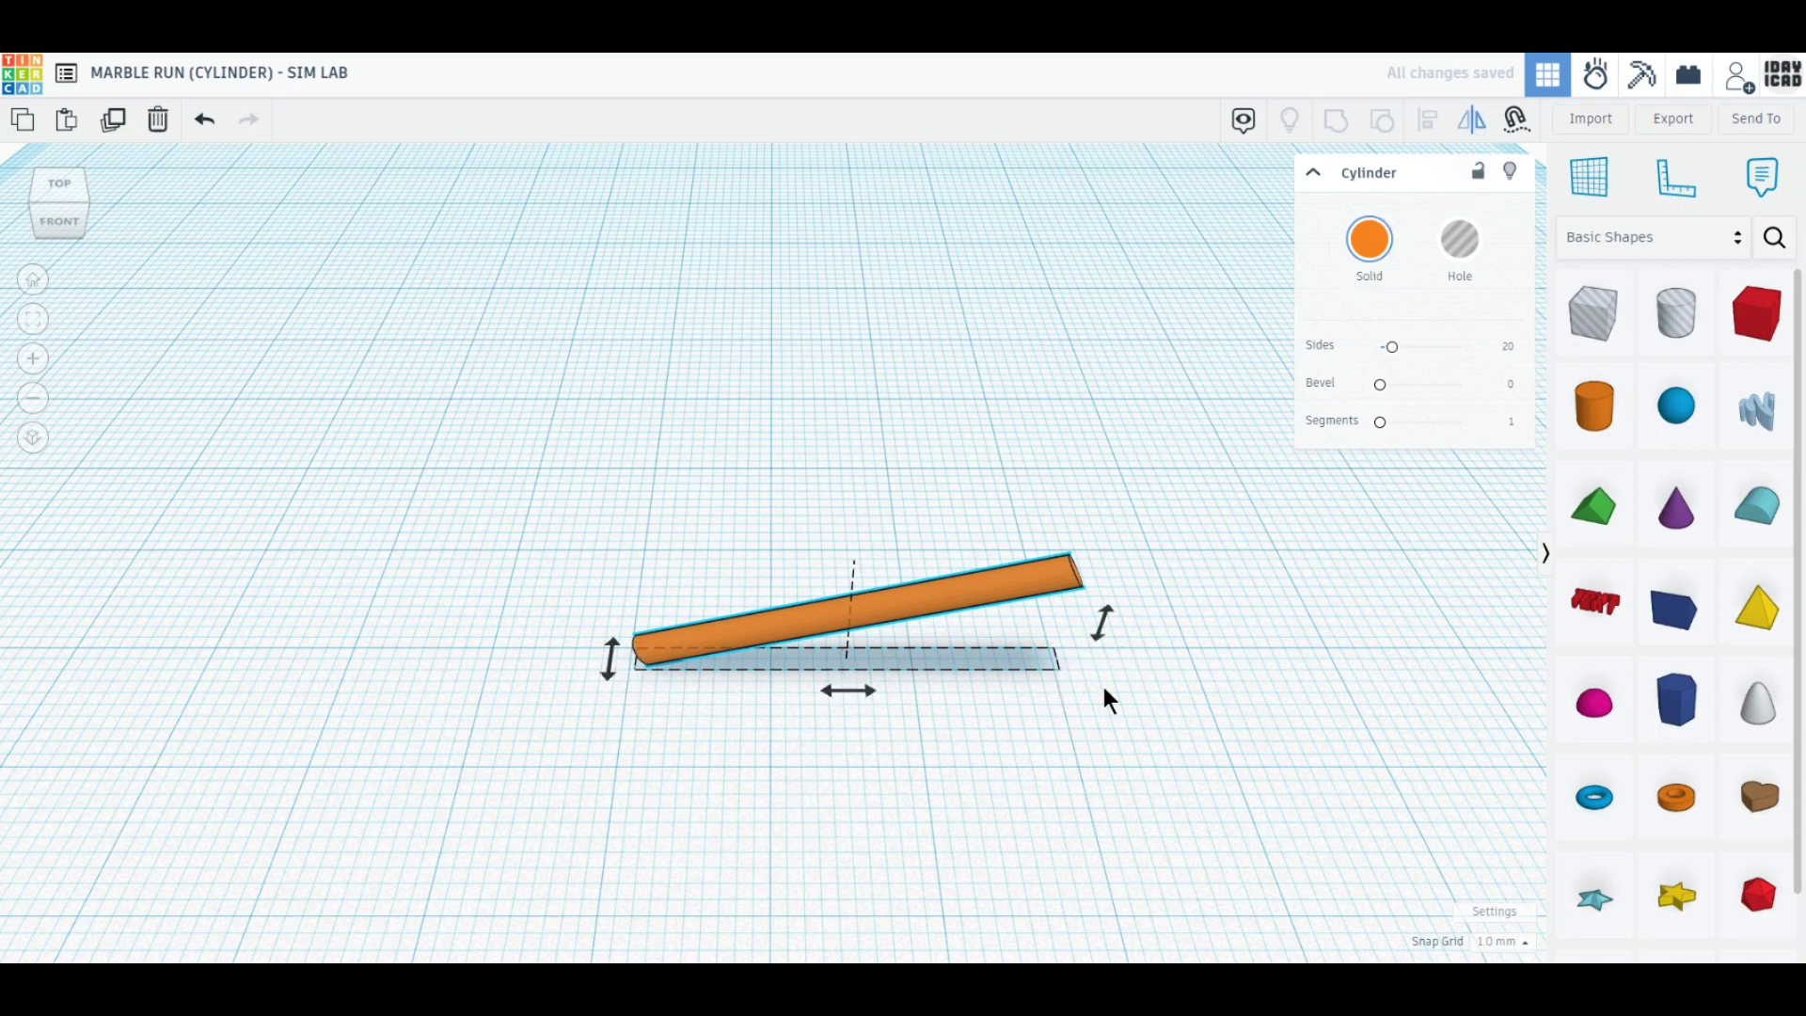
left_click(864, 692)
left_click(1117, 818)
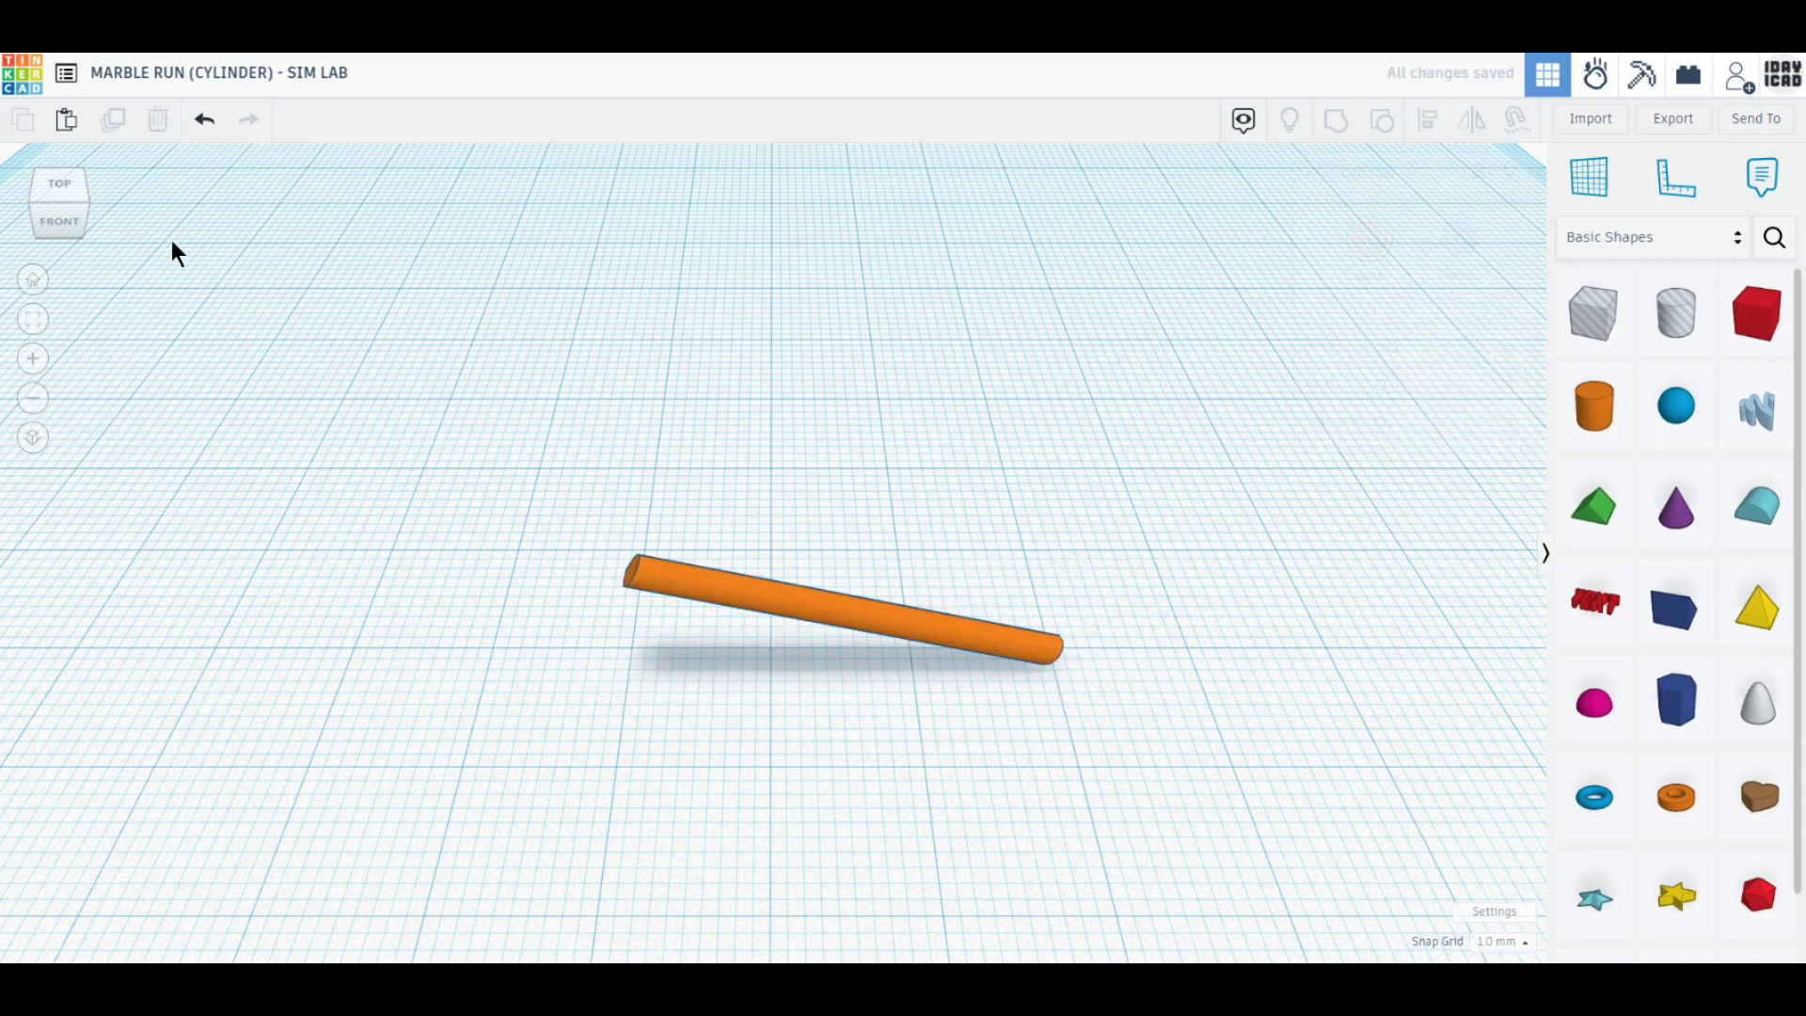
- Move the cylinder 79.62 mm right and 79 mm forward to the workplane's front-right corner
left_click(59, 180)
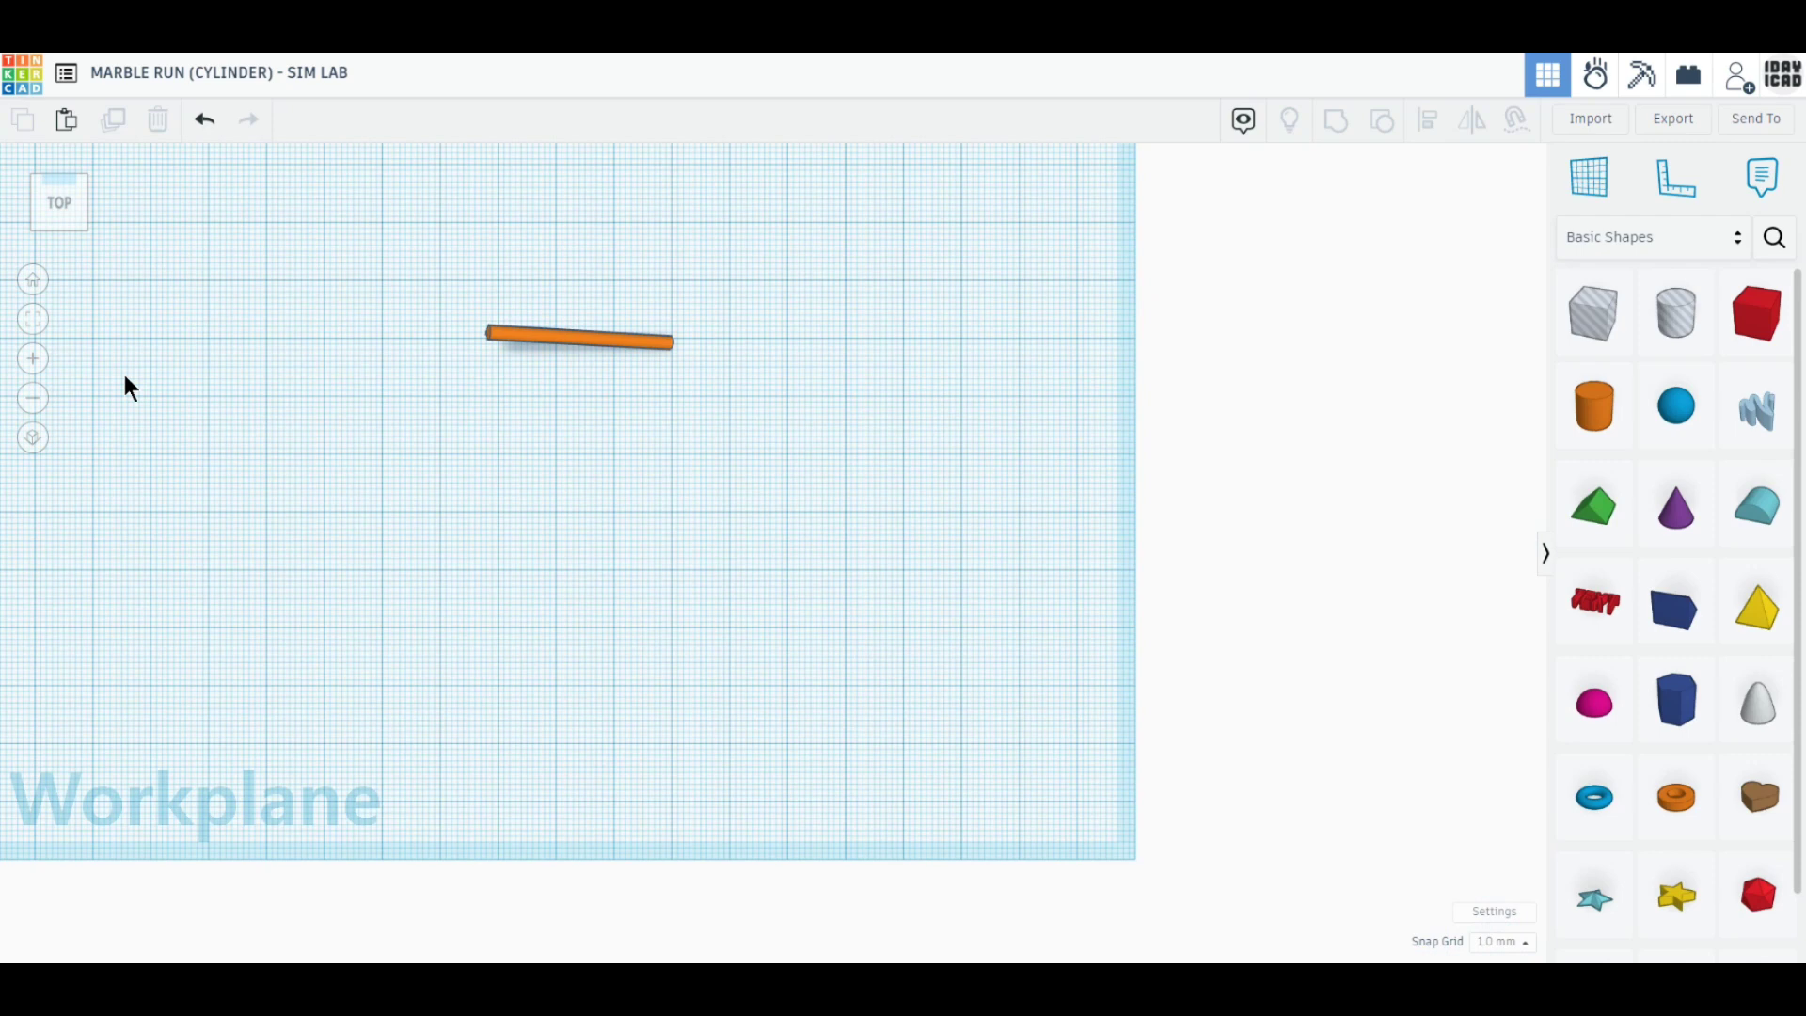
left_click(33, 438)
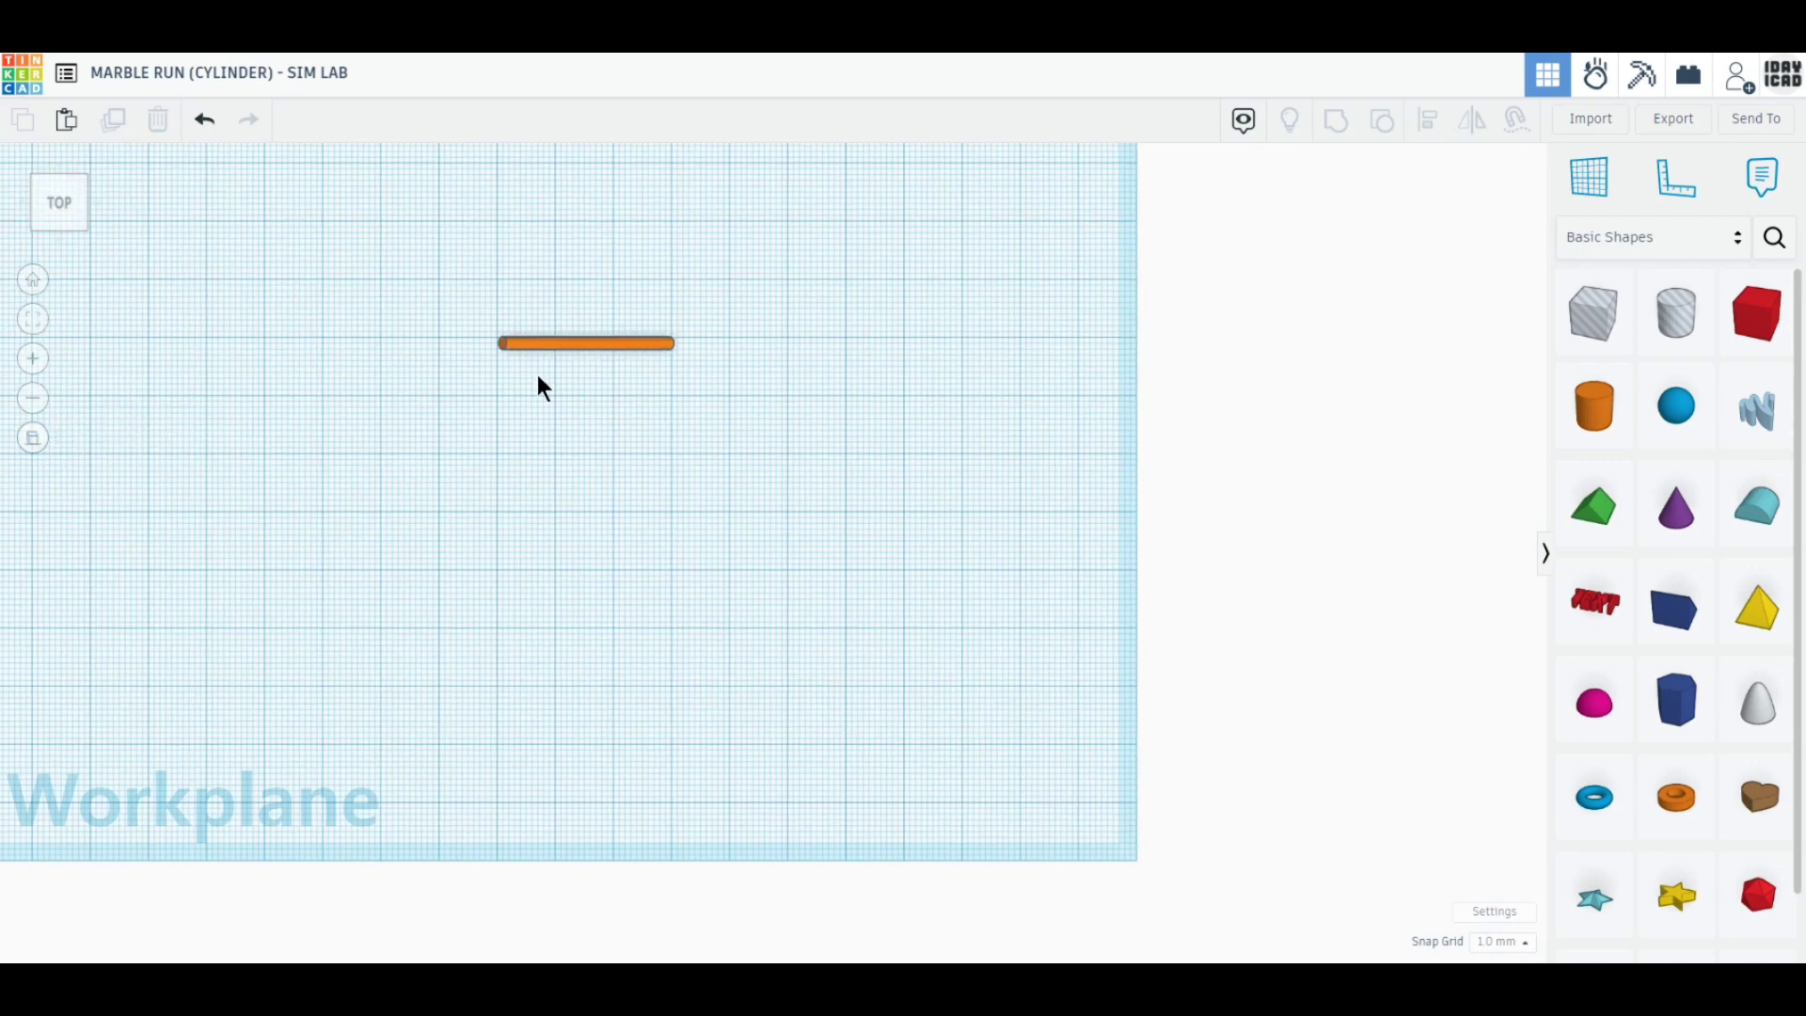
left_click_drag(585, 345, 1044, 803)
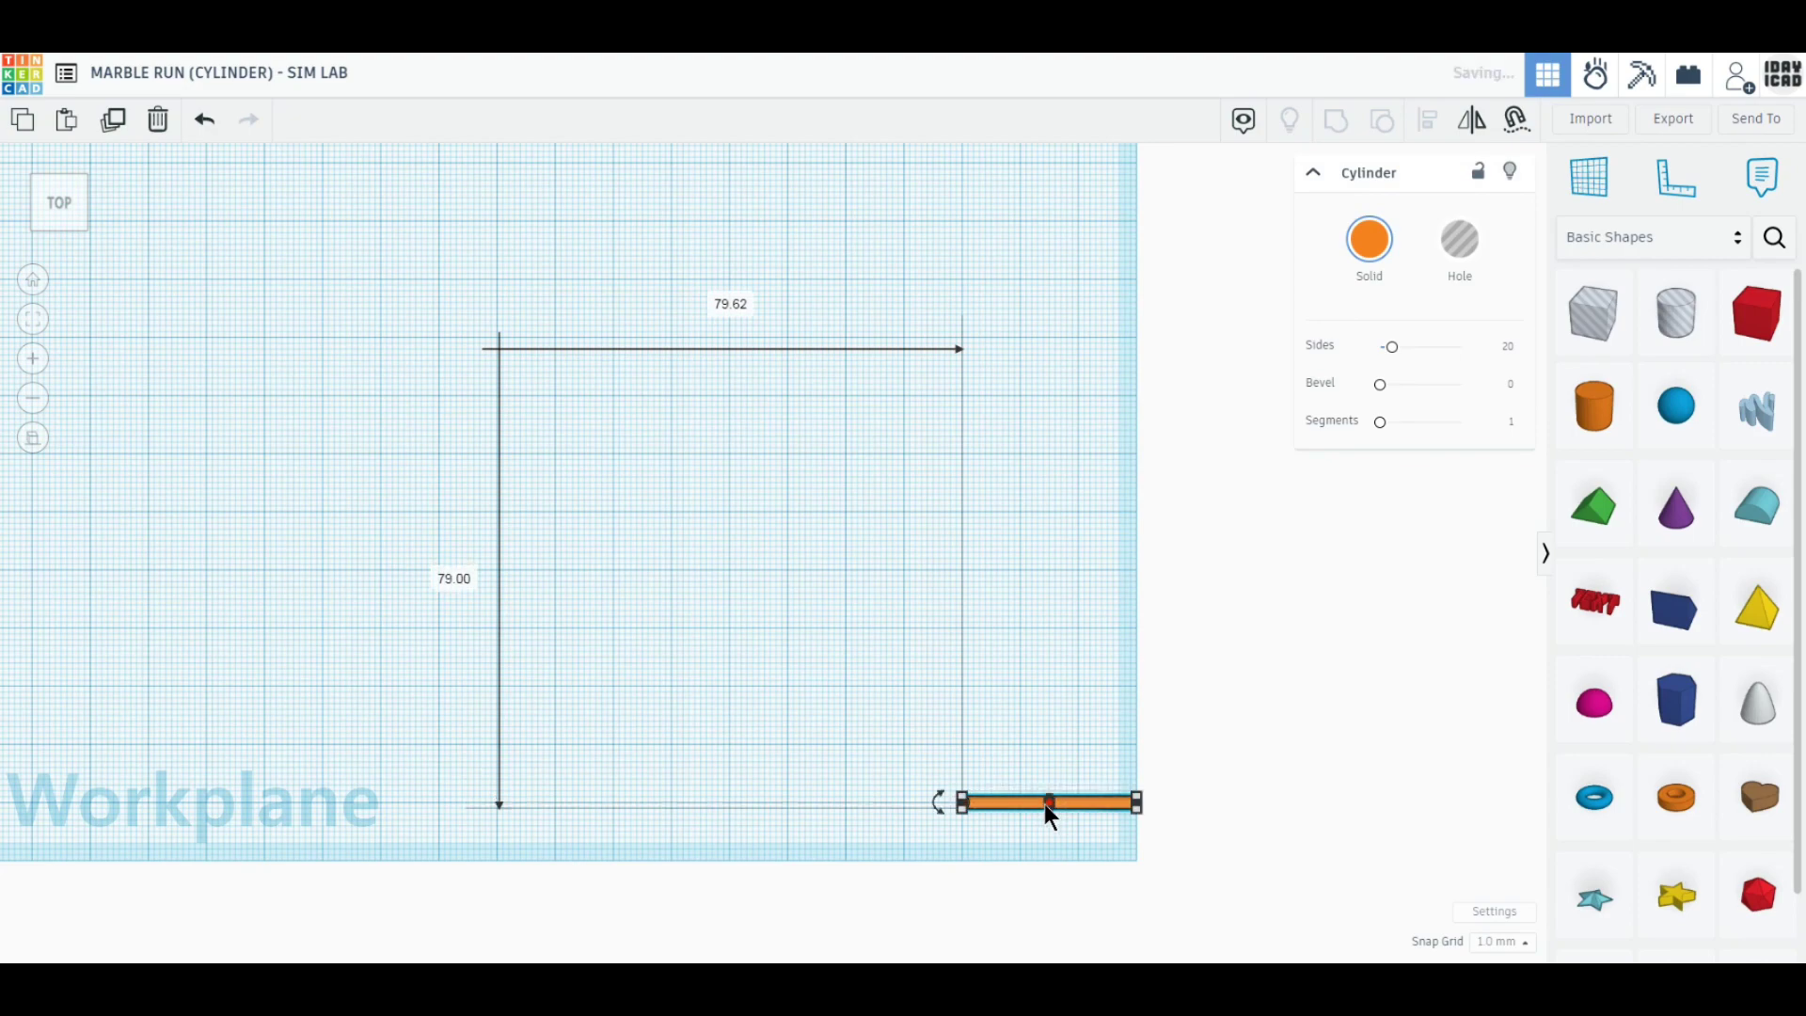
scroll(1063, 877, "up", 4)
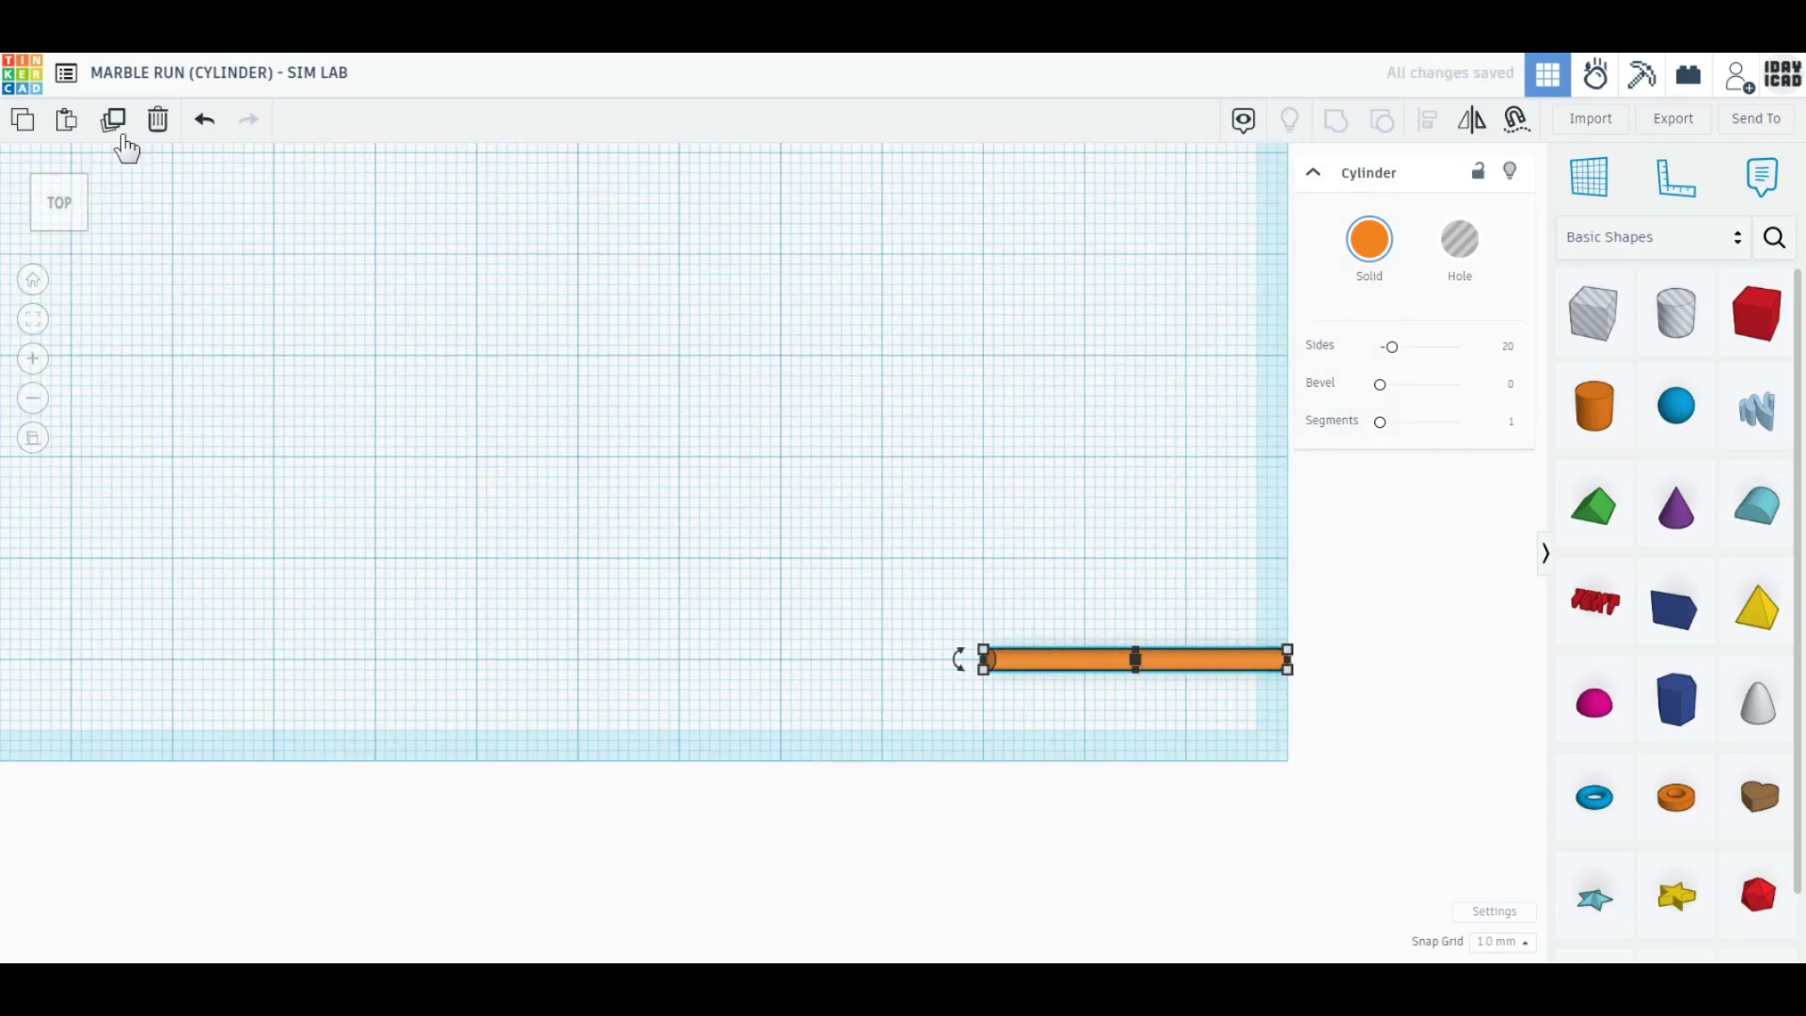
- Stretch the cylinder leftwards to 70 mm long and place a duplicate 10 mm in front of it as a second rail
left_click_drag(984, 658, 580, 669)
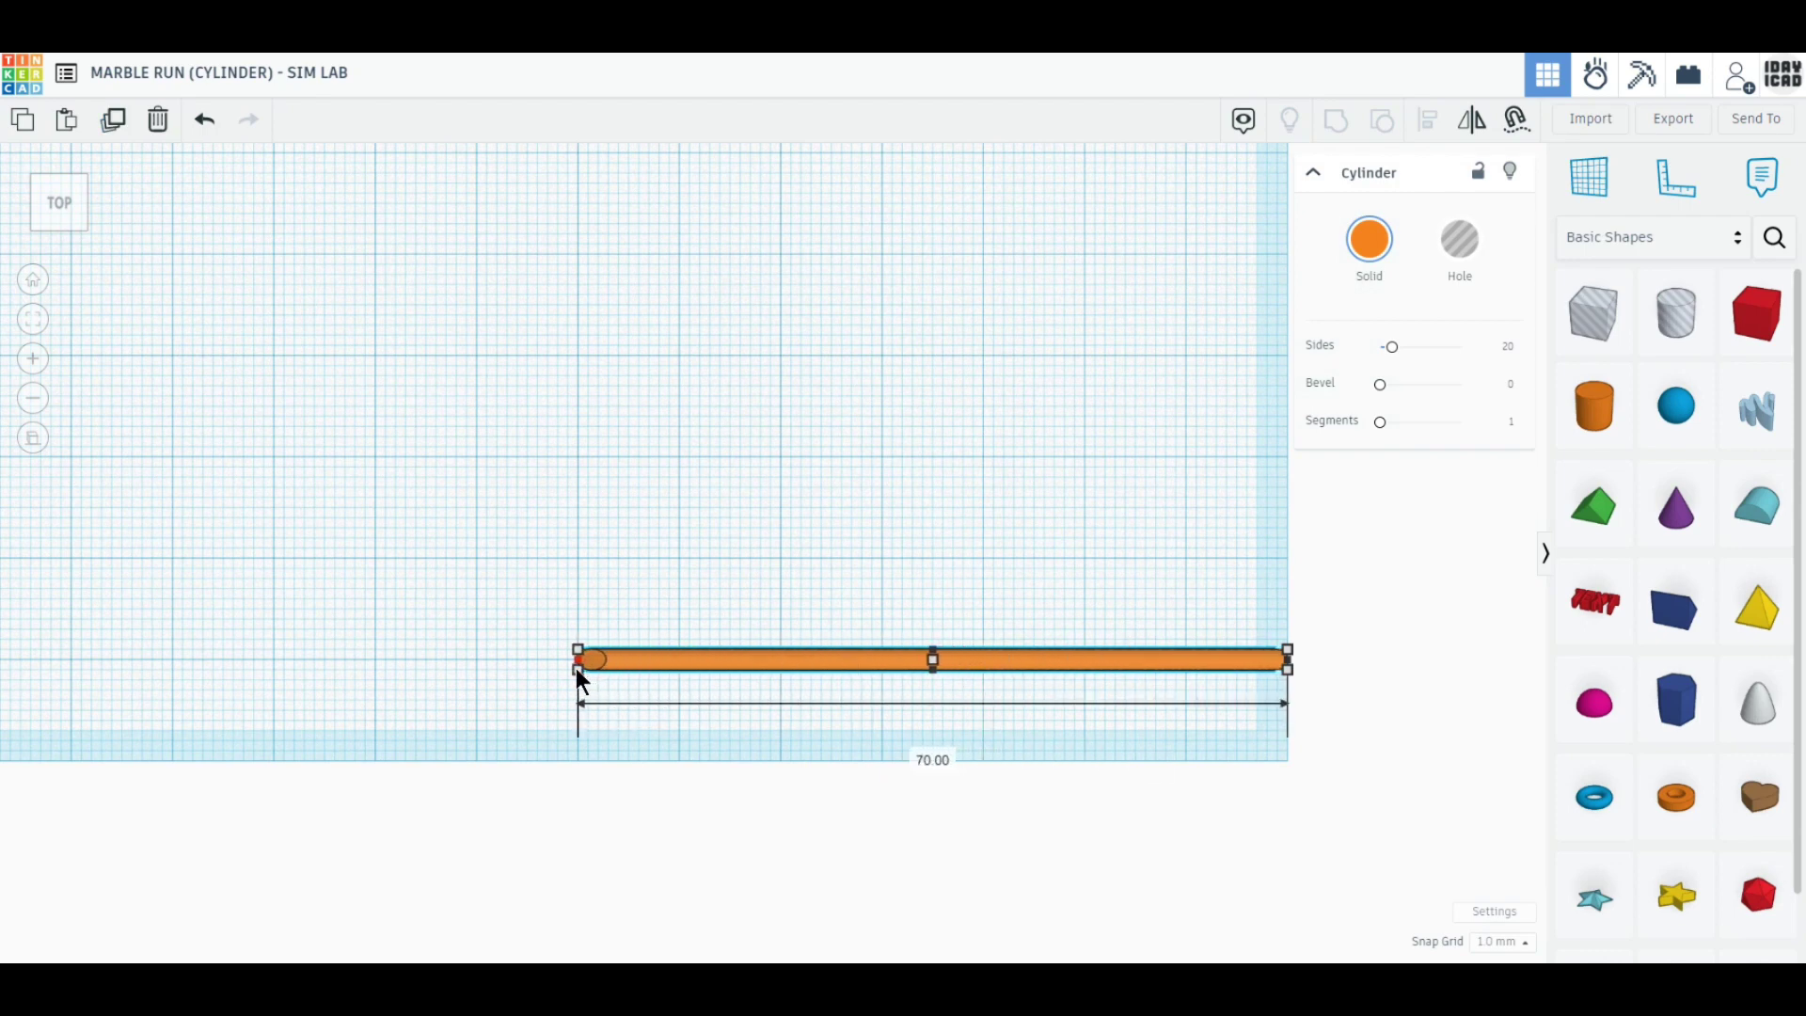
left_click(114, 120)
left_click_drag(781, 666, 785, 778)
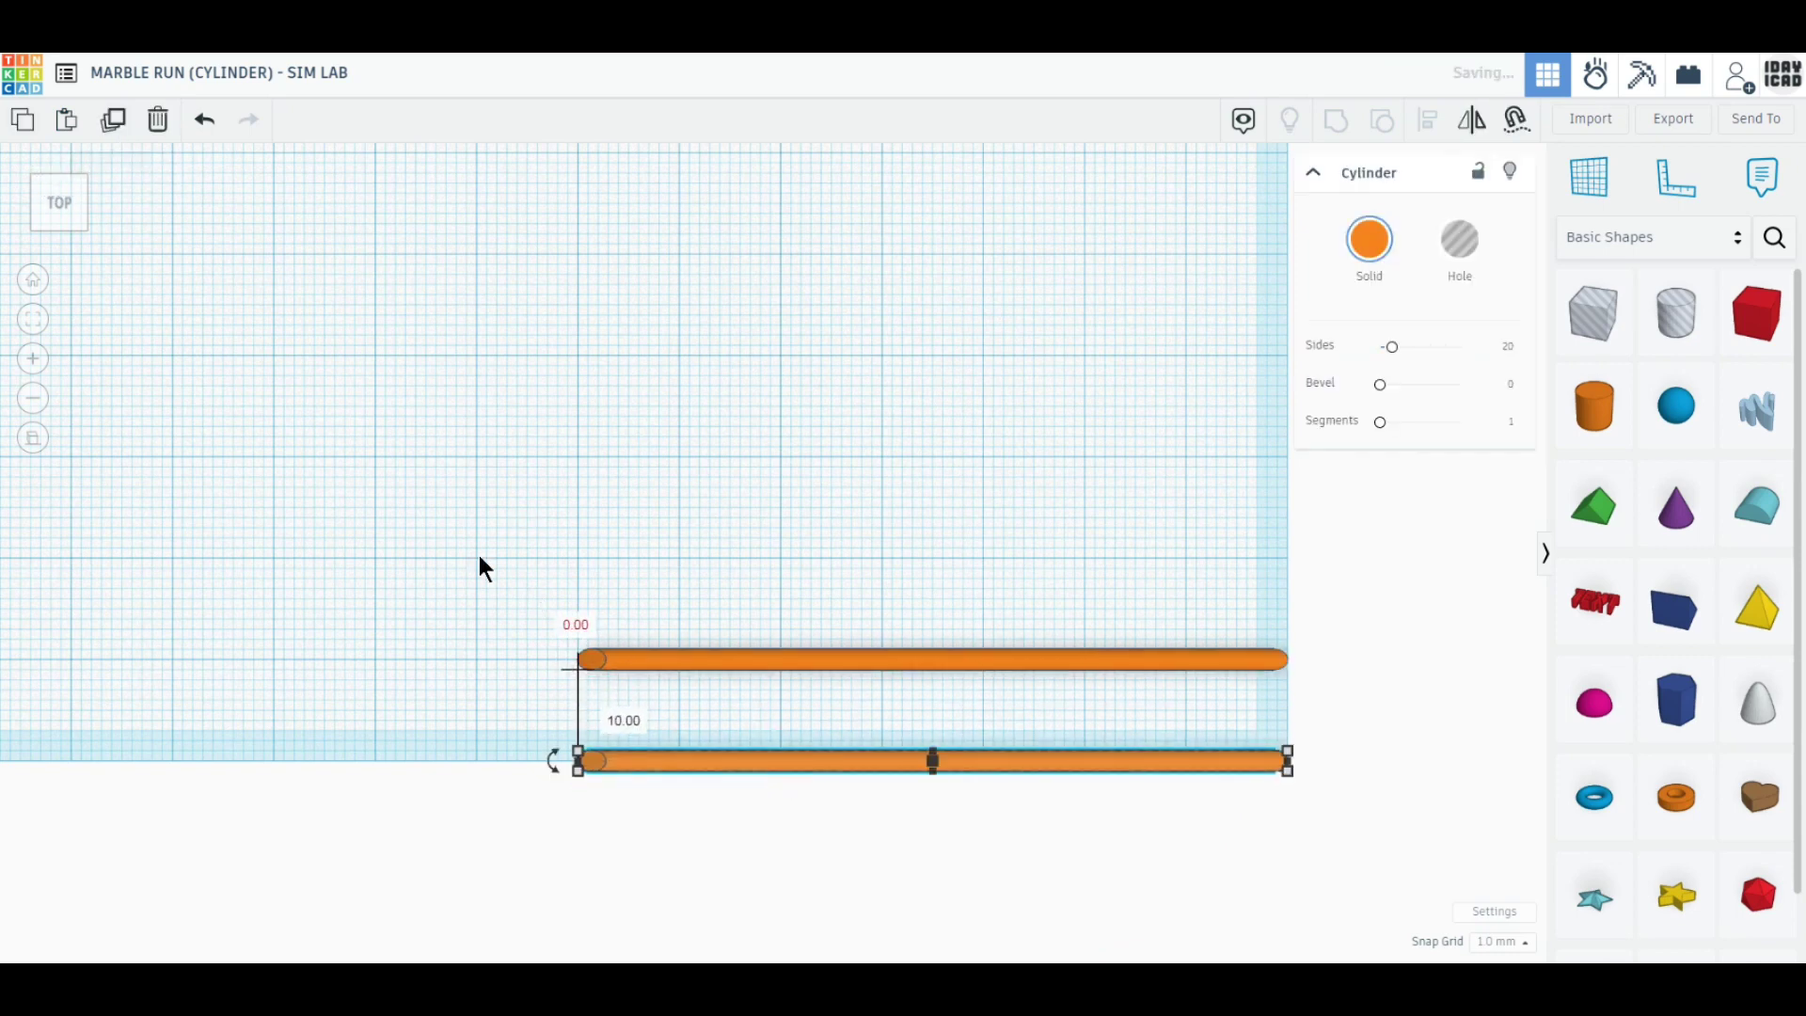
- Duplicate the rail pair, turn and shorten the copy, and place it perpendicular behind the left end of the first pair
left_click_drag(478, 555, 1319, 890)
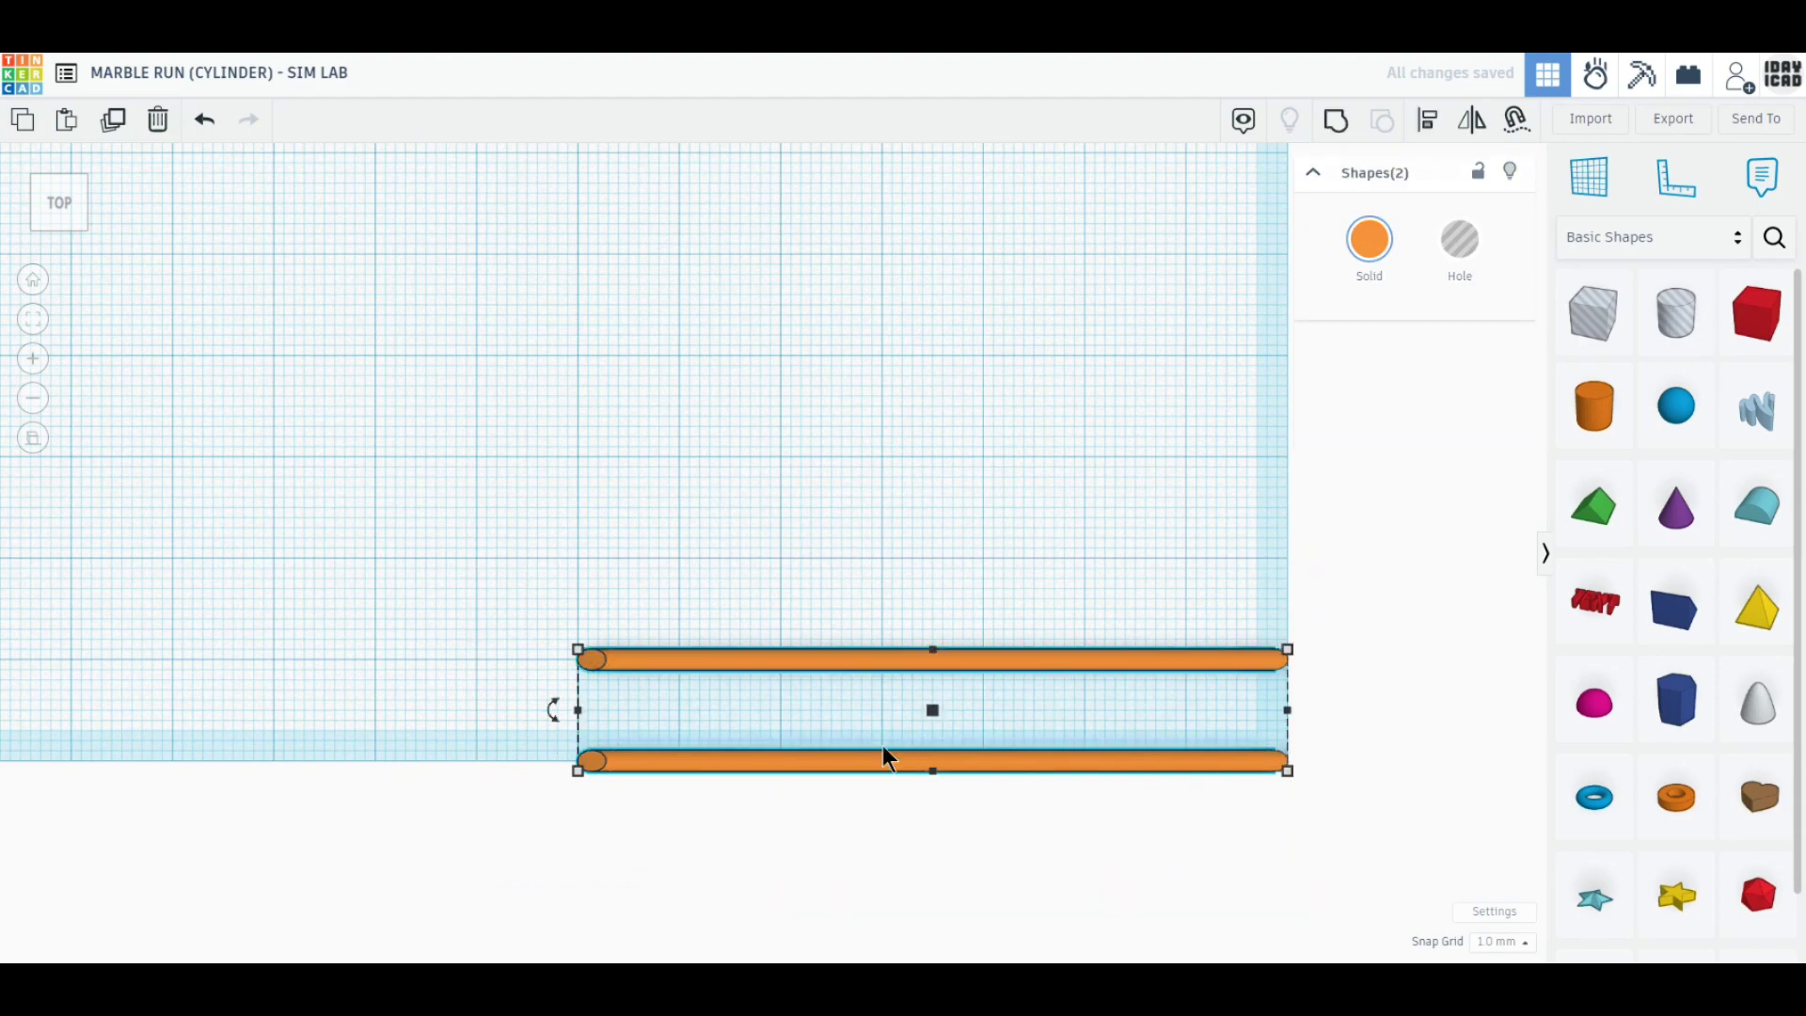
scroll(867, 738, "down", 4)
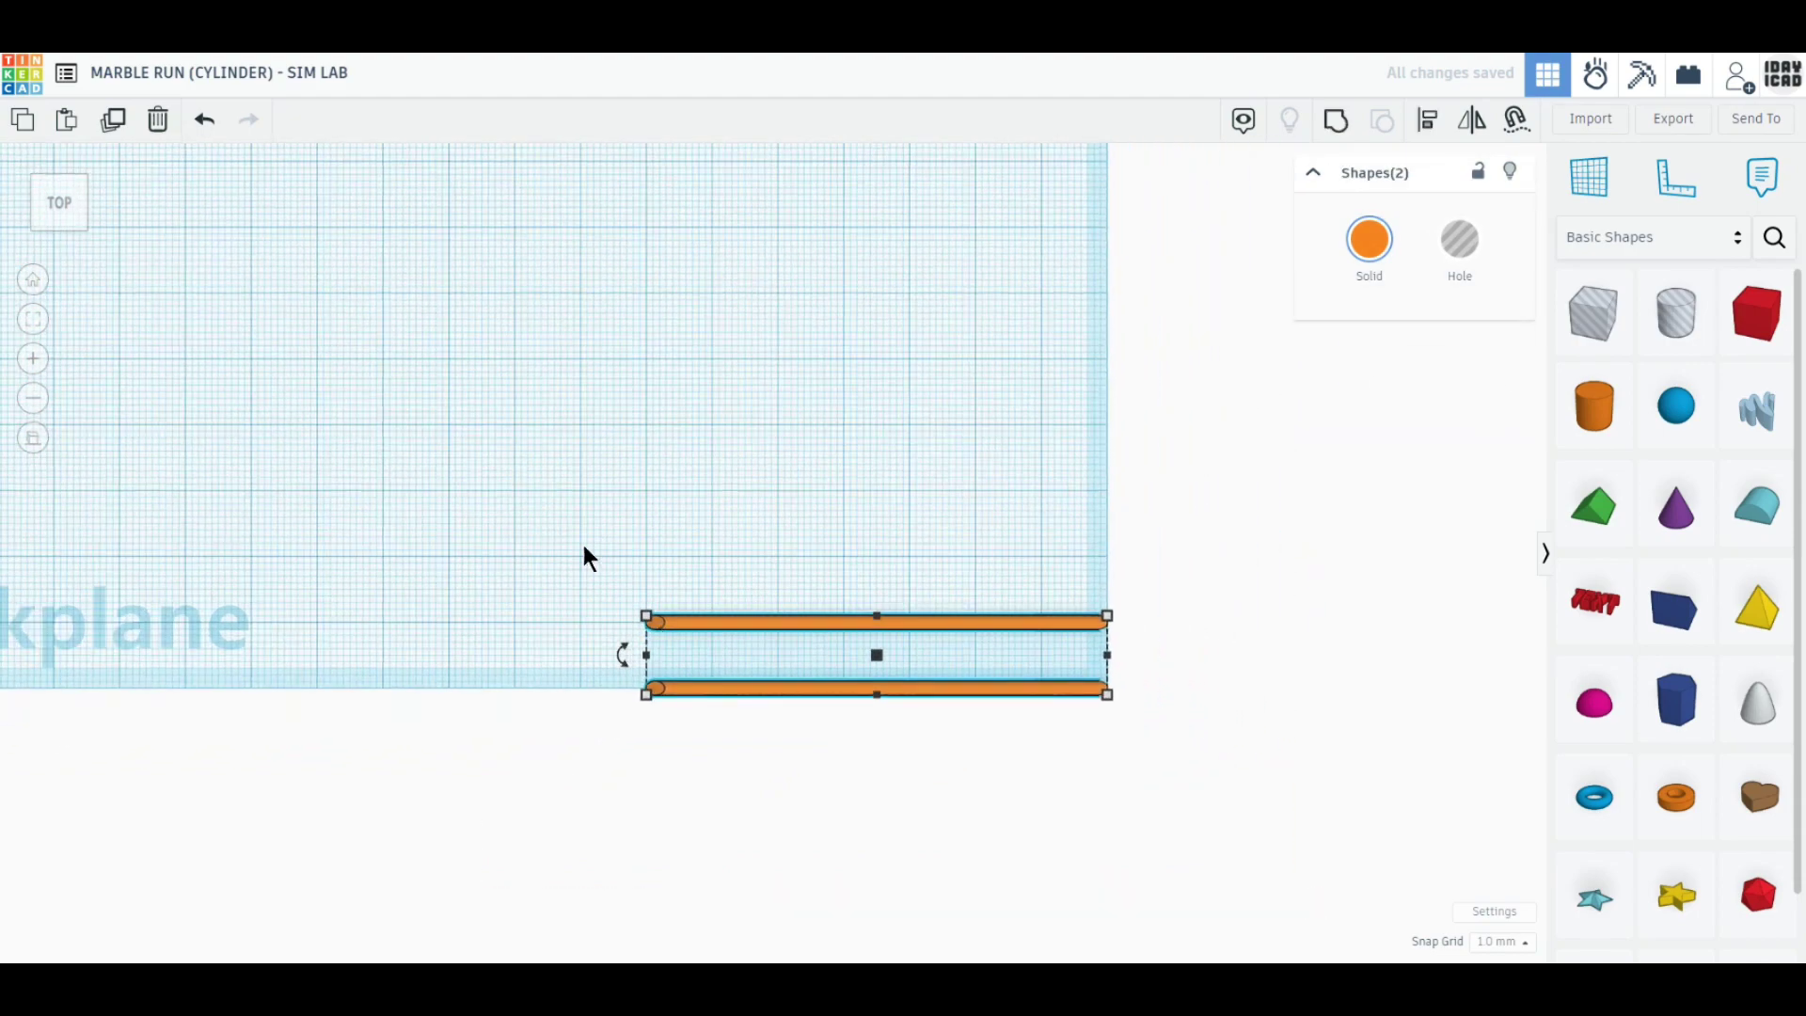
middle_click_drag(651, 559, 726, 697)
left_click(110, 121)
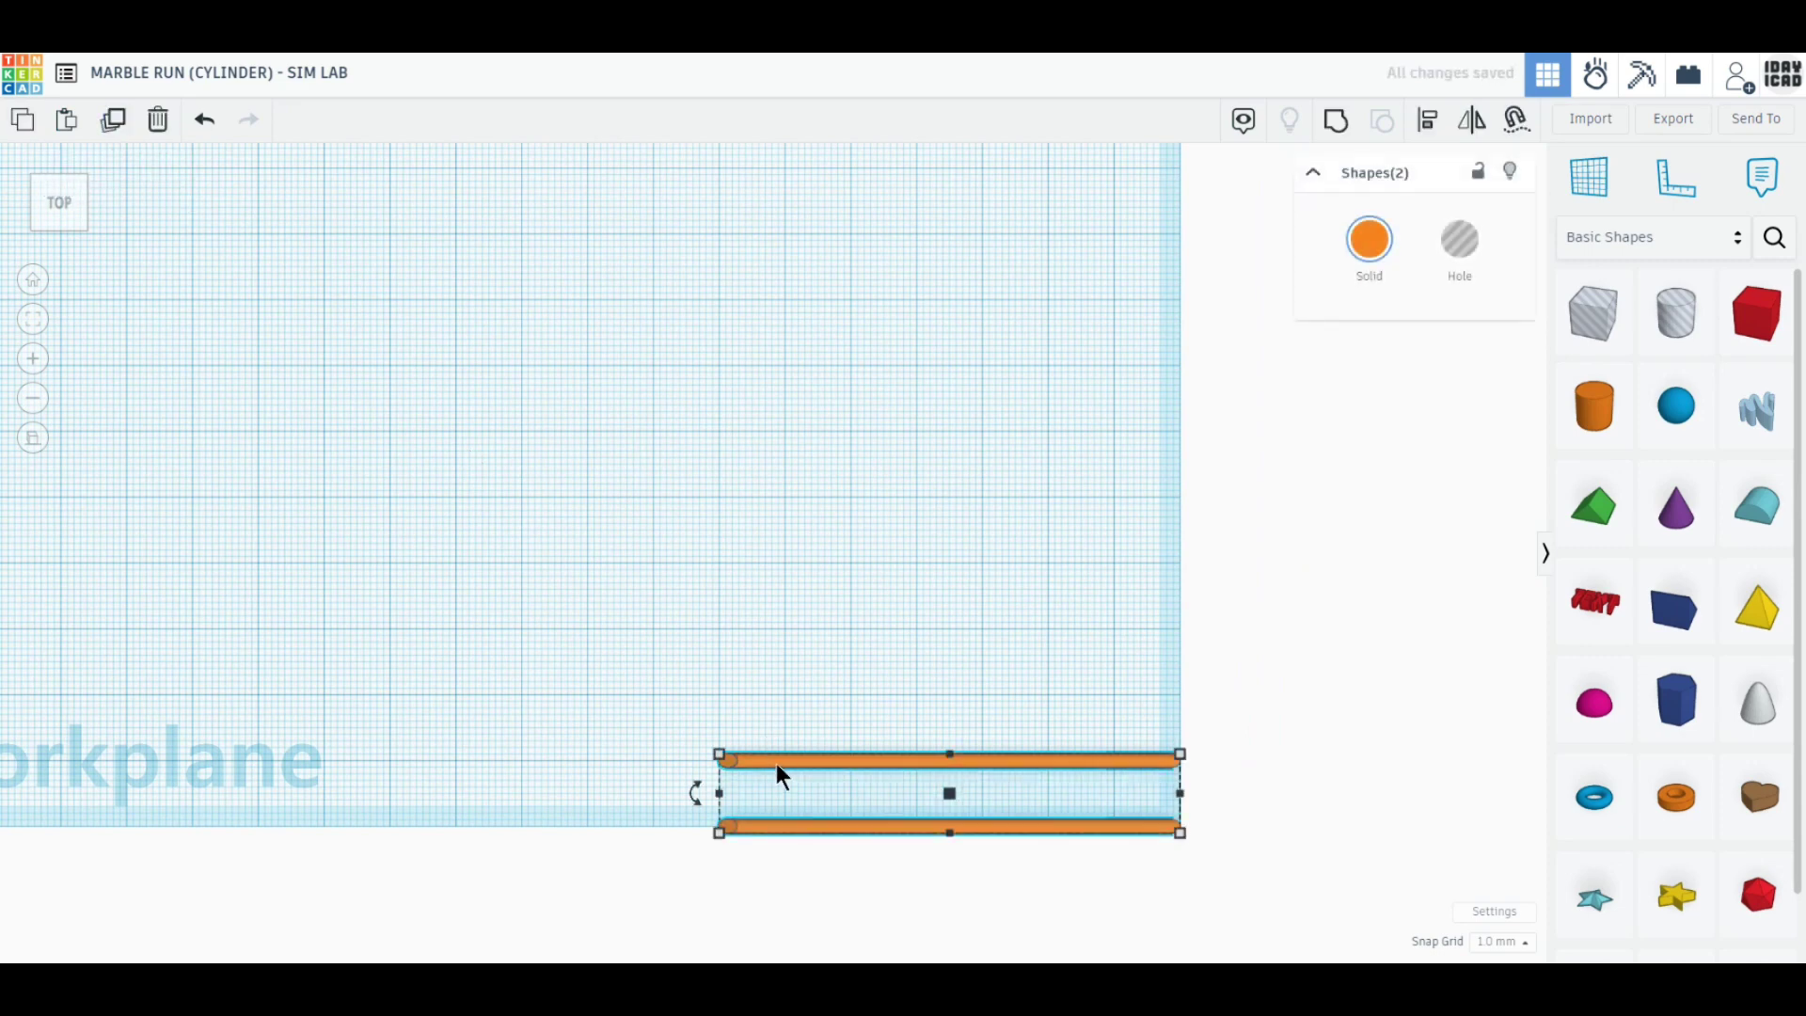
left_click_drag(776, 764, 922, 538)
left_click_drag(946, 610, 786, 568)
- Duplicate the front-right rail pair and place the copy 70 mm left and 40 mm back, meeting the perpendicular rails' rear end
left_click_drag(1147, 898, 973, 699)
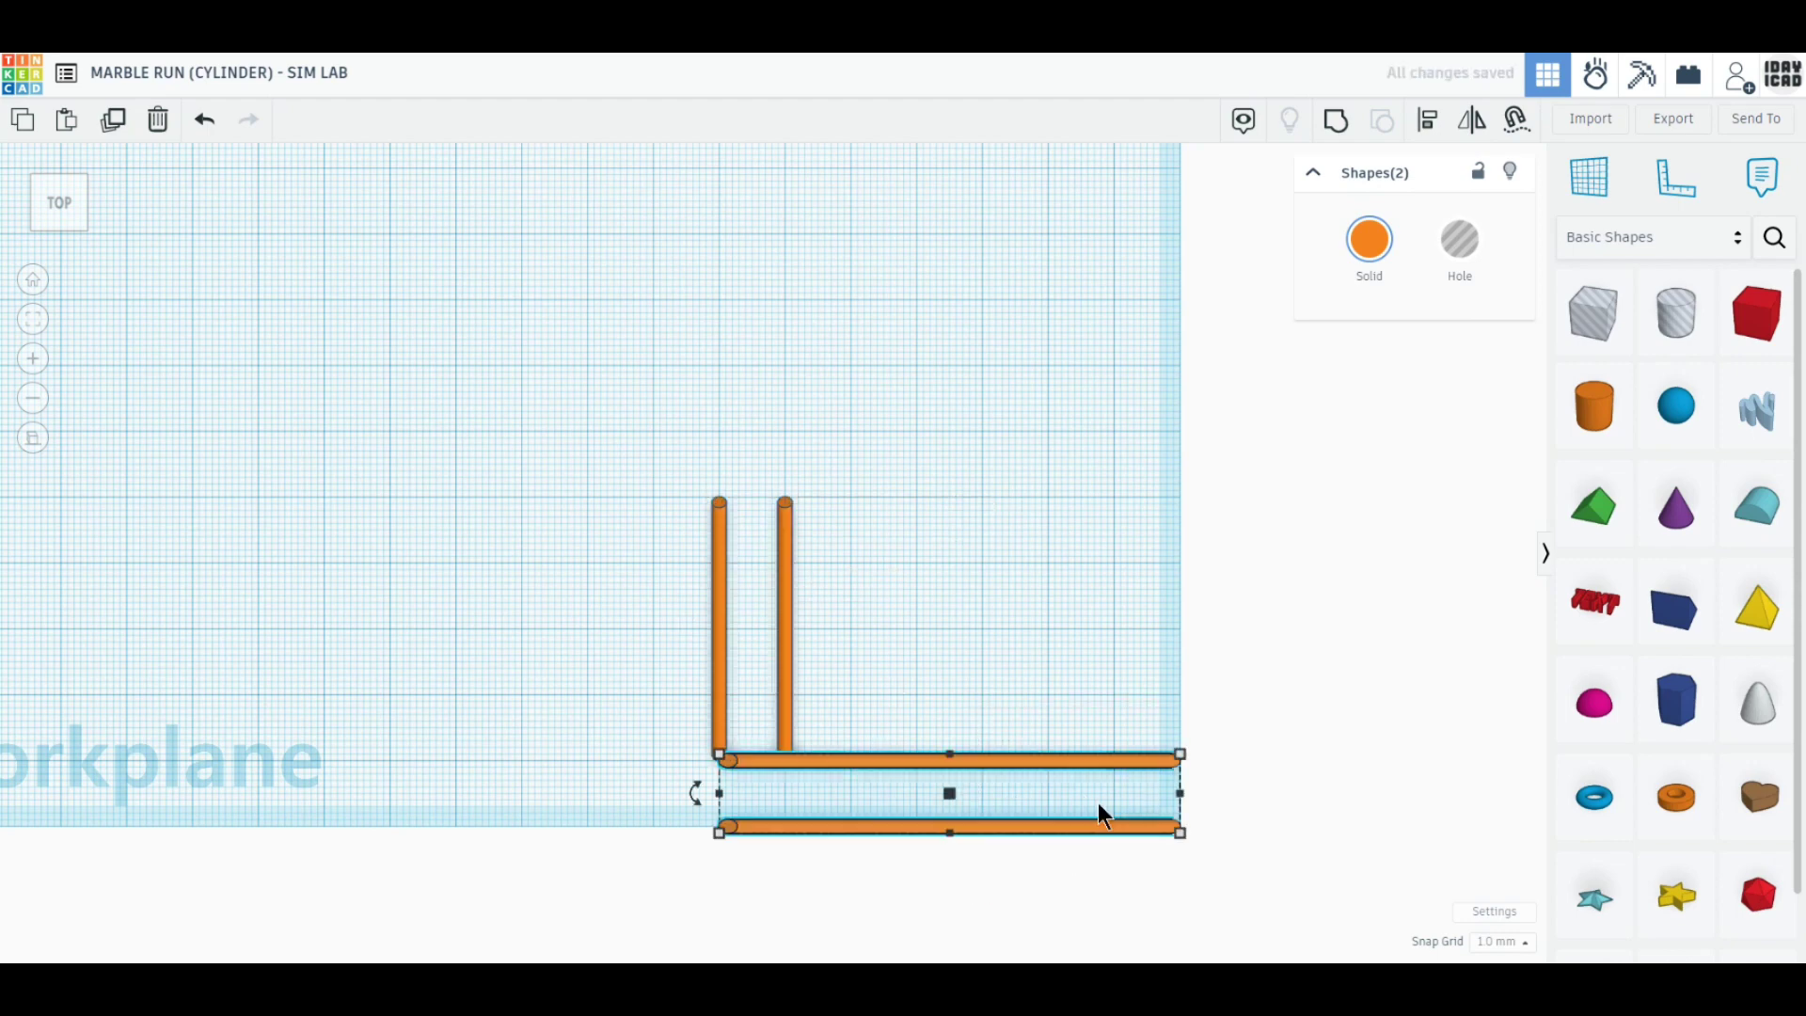
left_click(115, 121)
left_click_drag(905, 759, 458, 508)
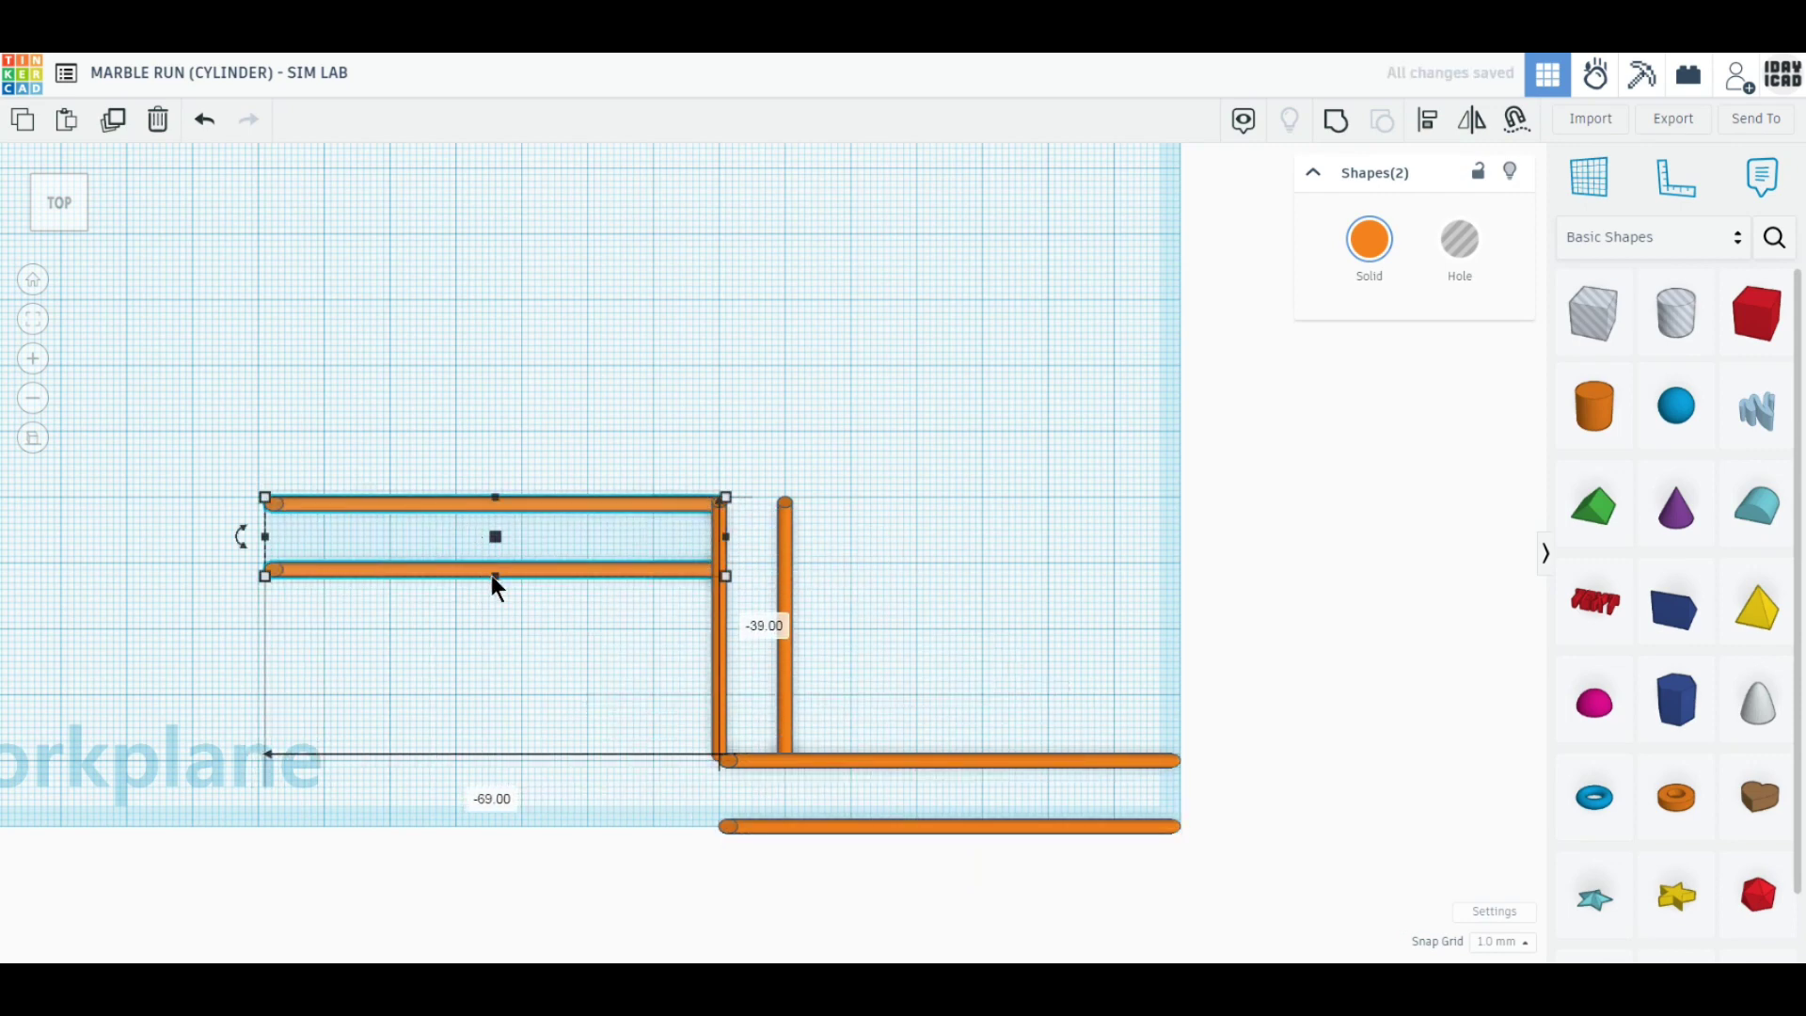
left_click_drag(539, 574, 539, 568)
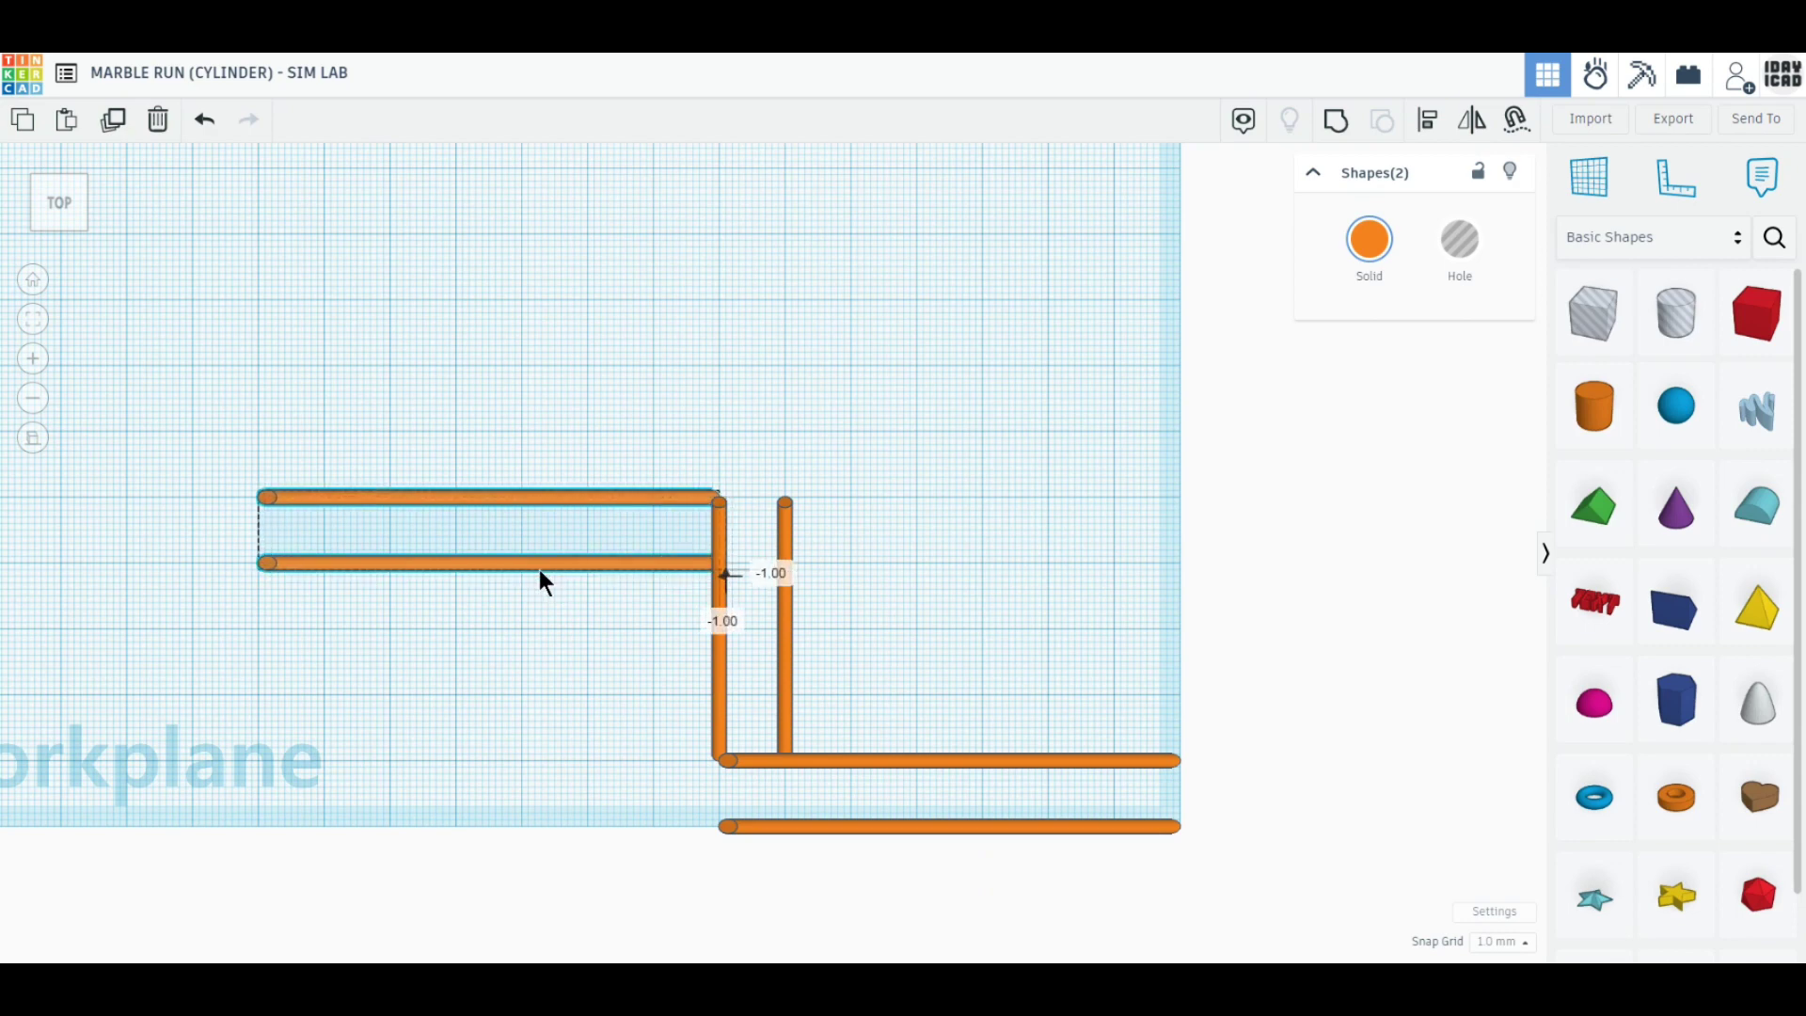
left_click(575, 706)
- Duplicate the perpendicular rail pair and place the copy, sloping forward, in front of the left end of the rear rails
middle_click_drag(651, 752, 961, 715)
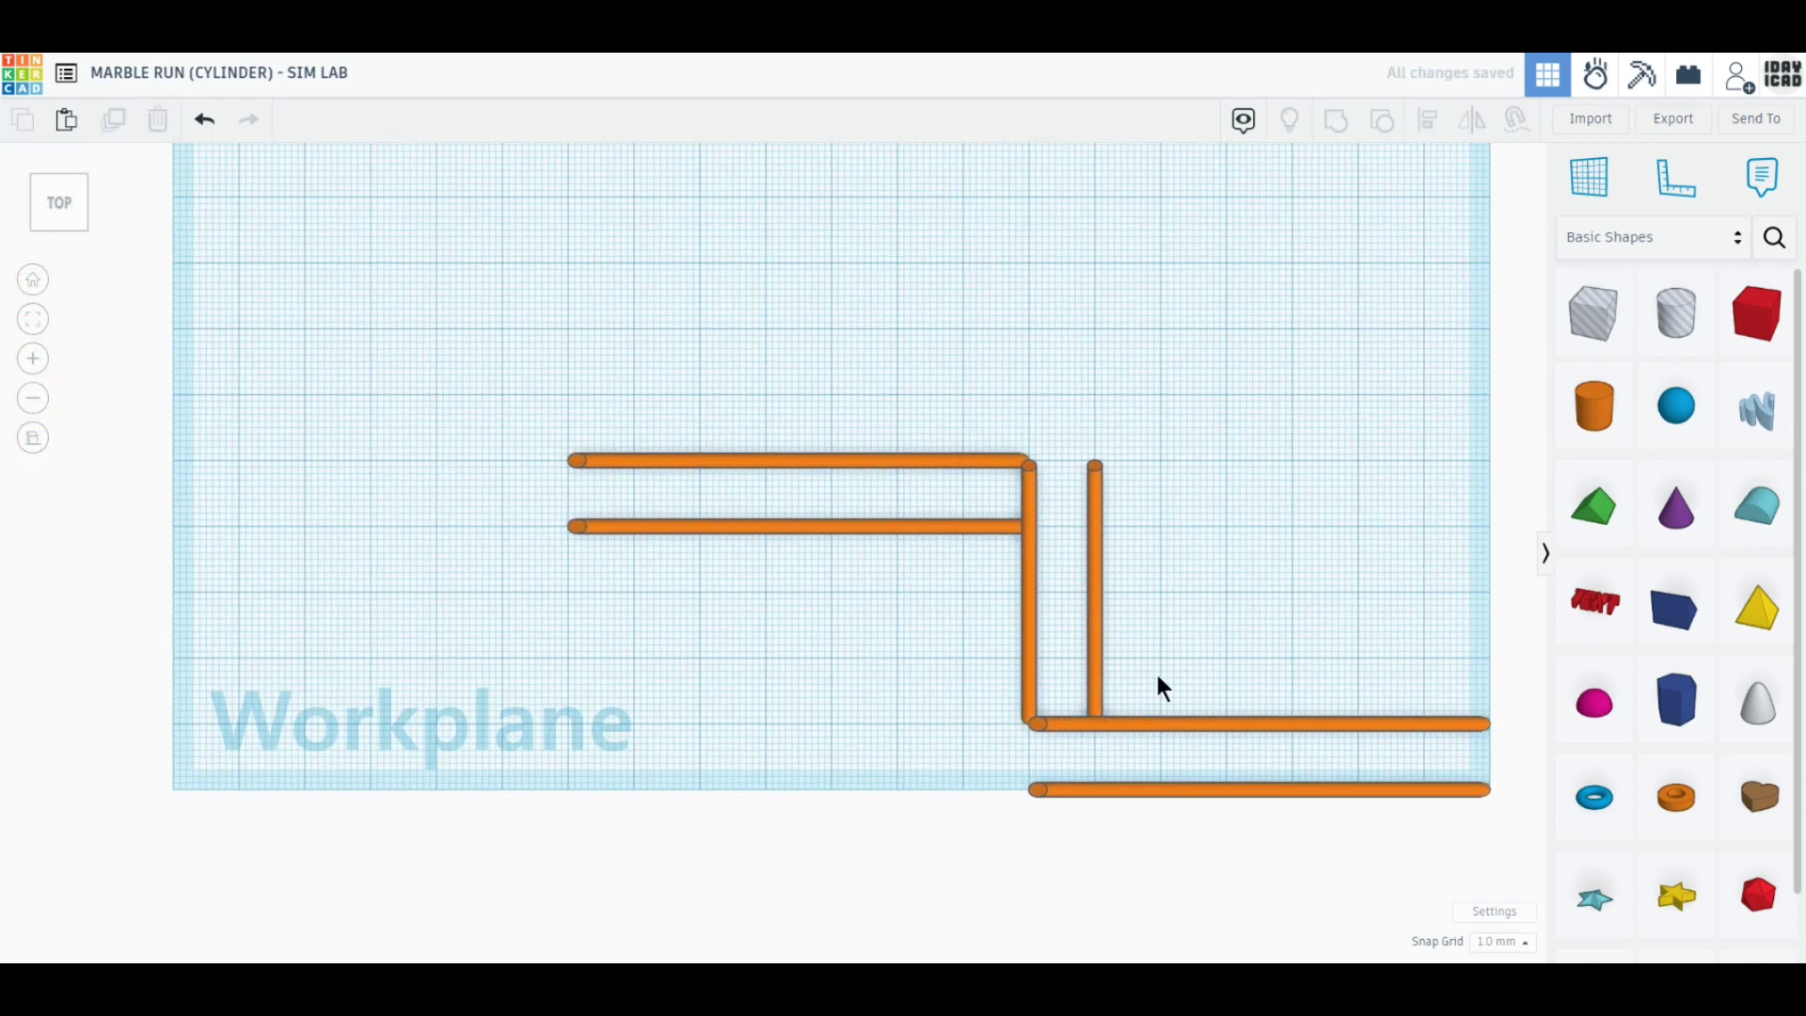
left_click_drag(1160, 674, 976, 607)
left_click(115, 120)
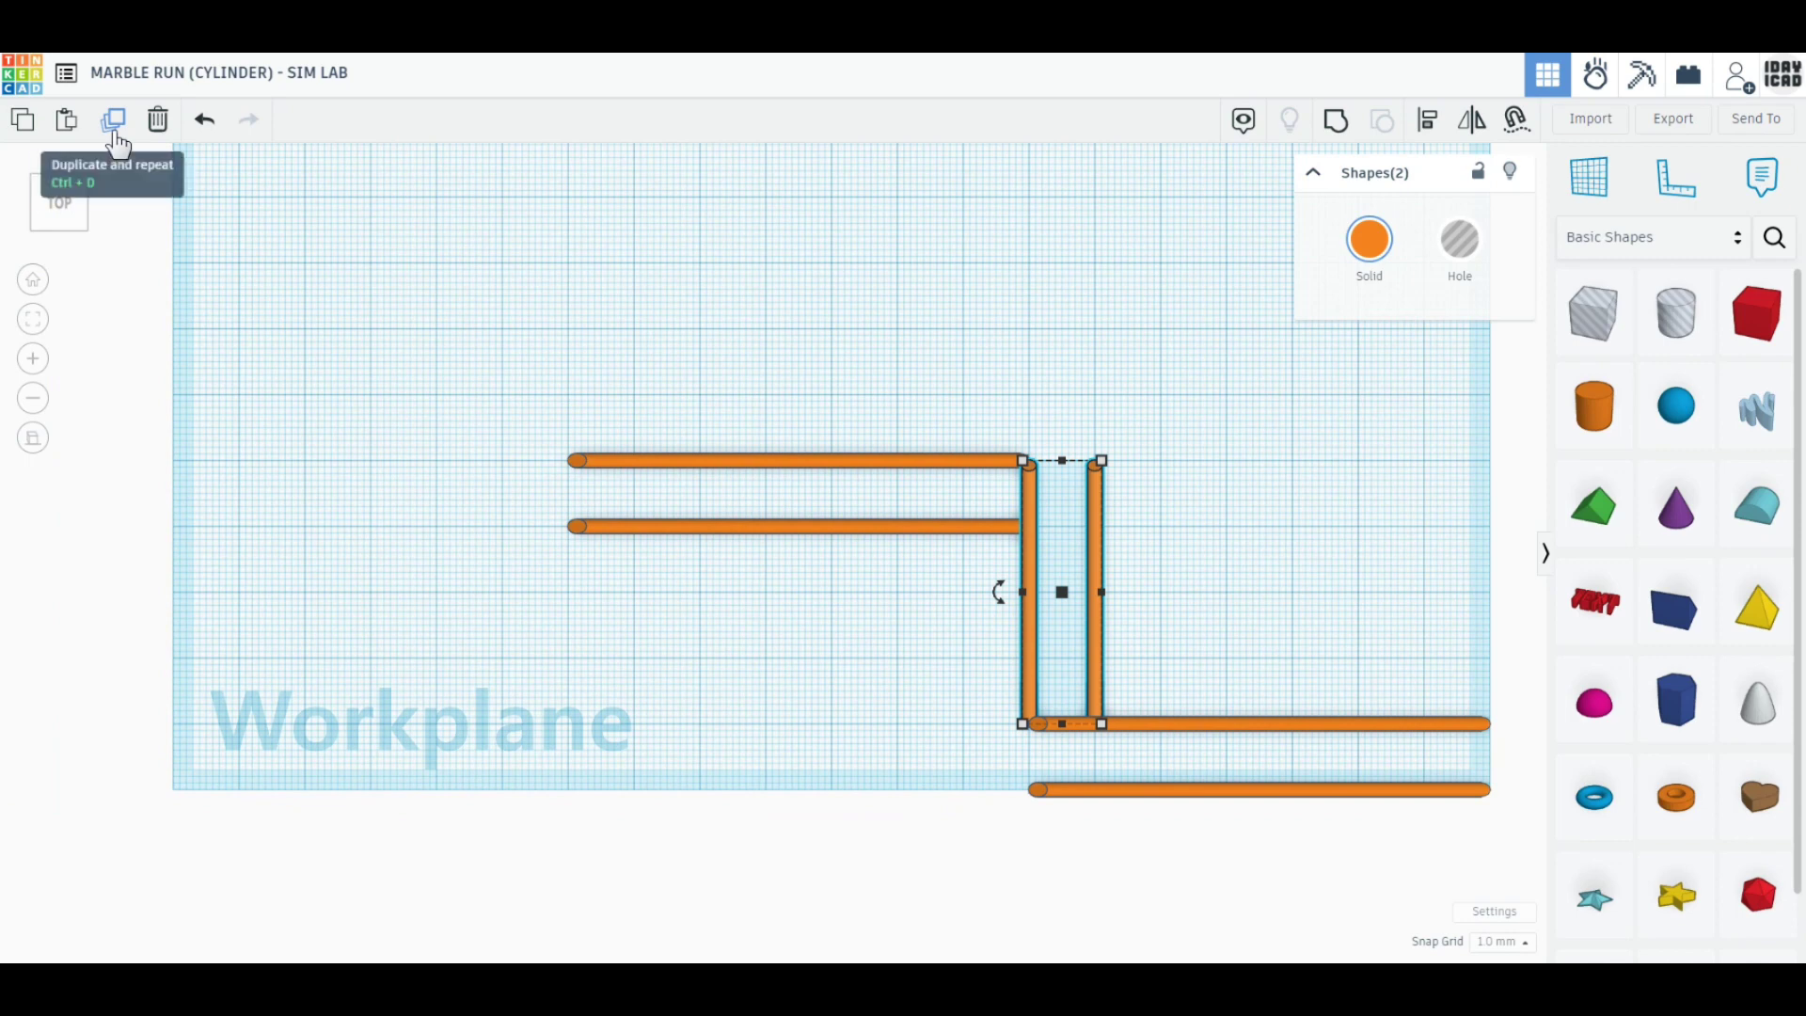
left_click_drag(910, 566, 636, 620)
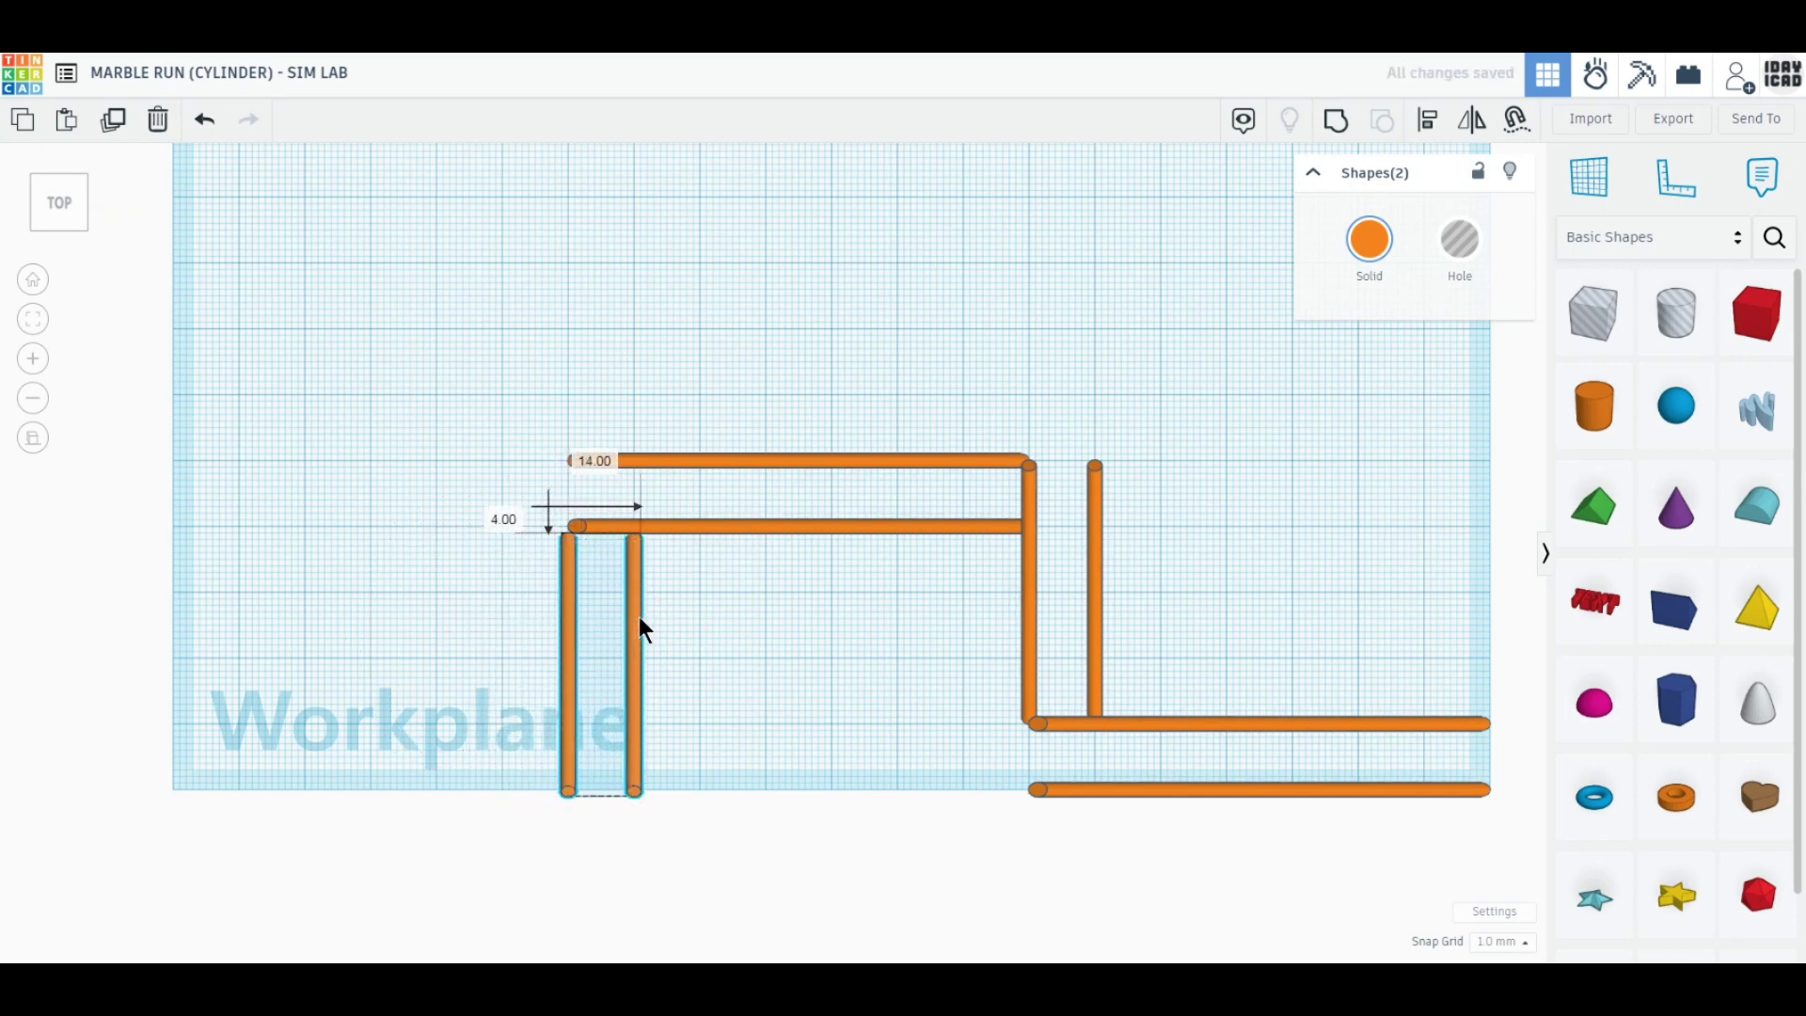
- Duplicate the rear rail pair, place the copy 70 mm left and 40 mm forward, and shorten it to 60 mm
left_click_drag(847, 419, 937, 616)
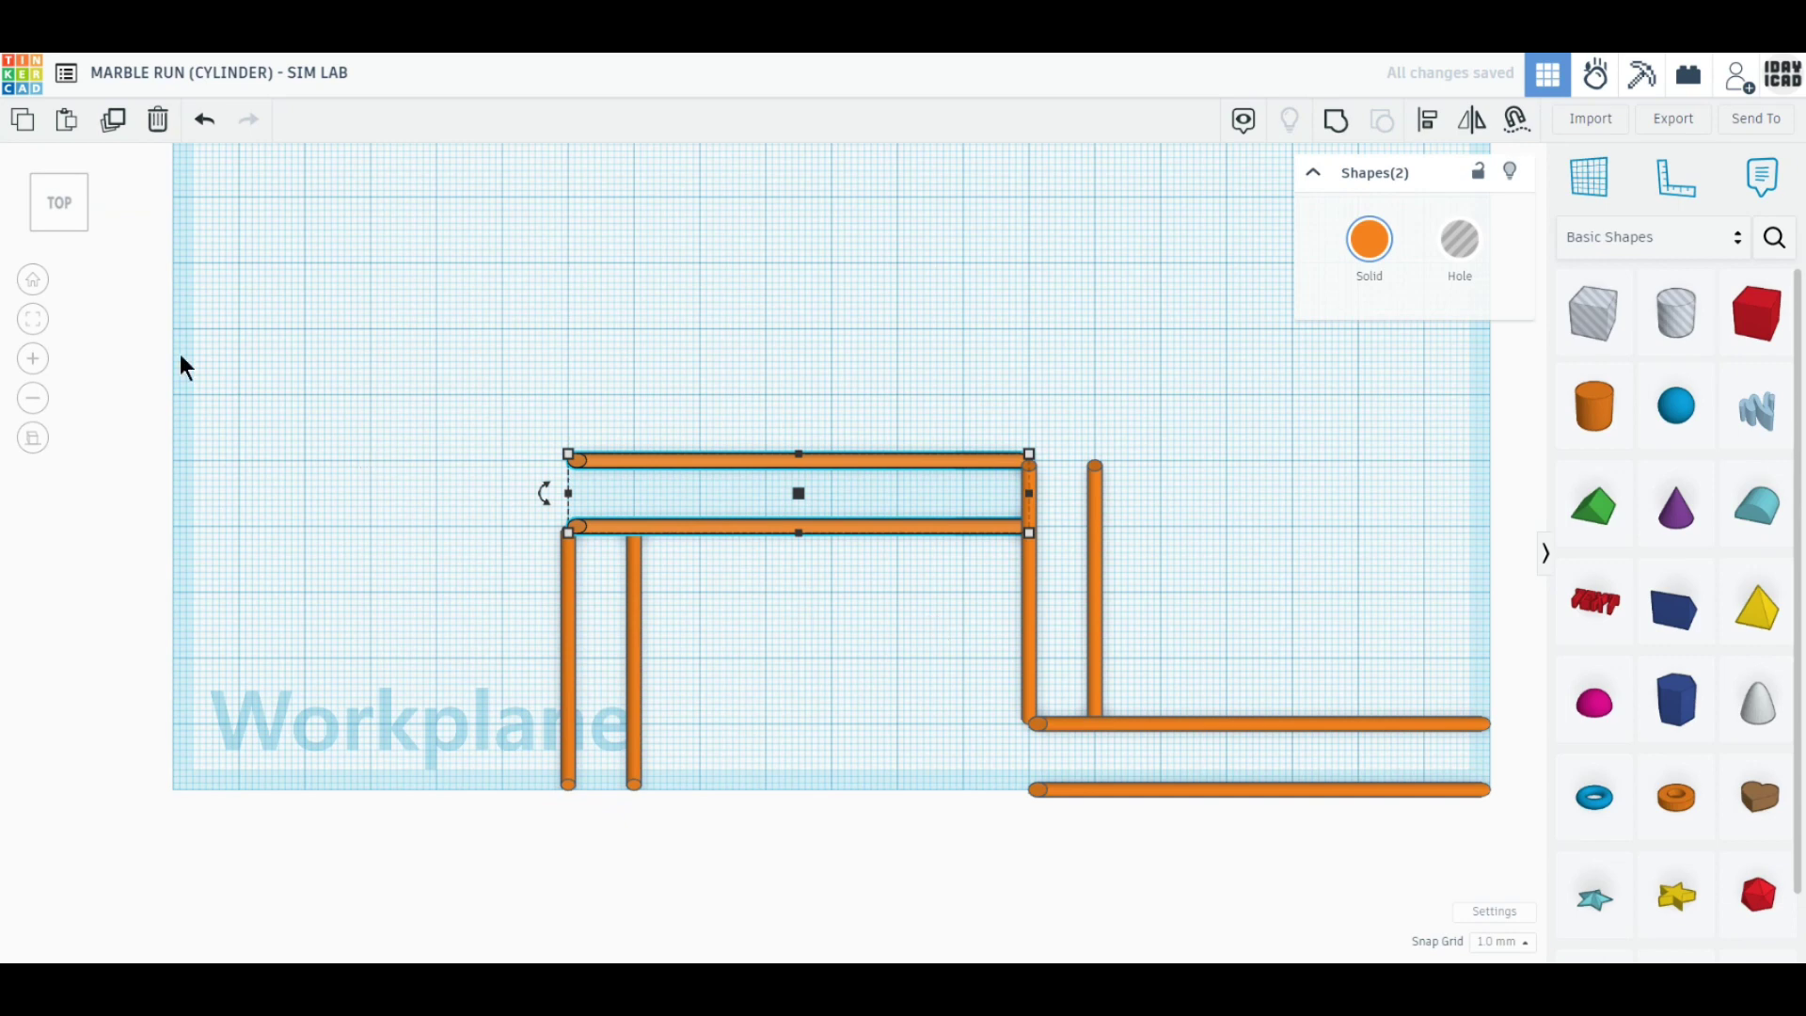
left_click(111, 136)
left_click_drag(883, 523, 420, 786)
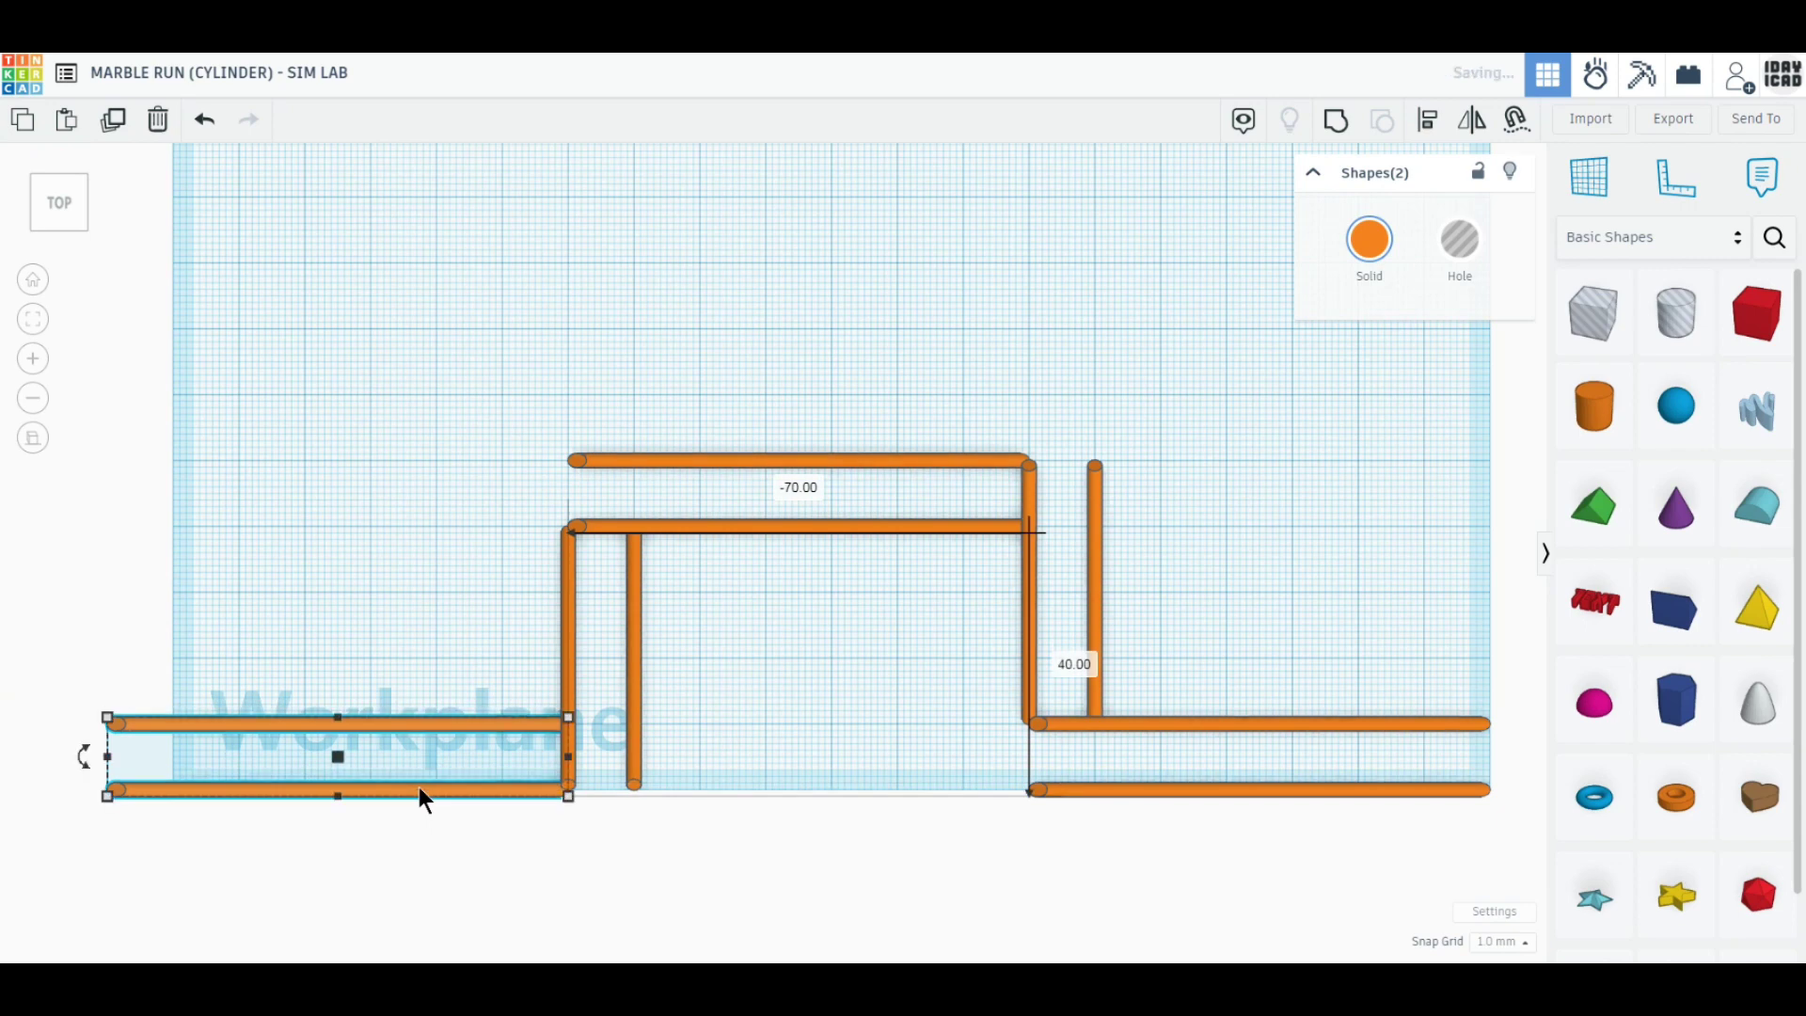
left_click_drag(111, 767, 172, 763)
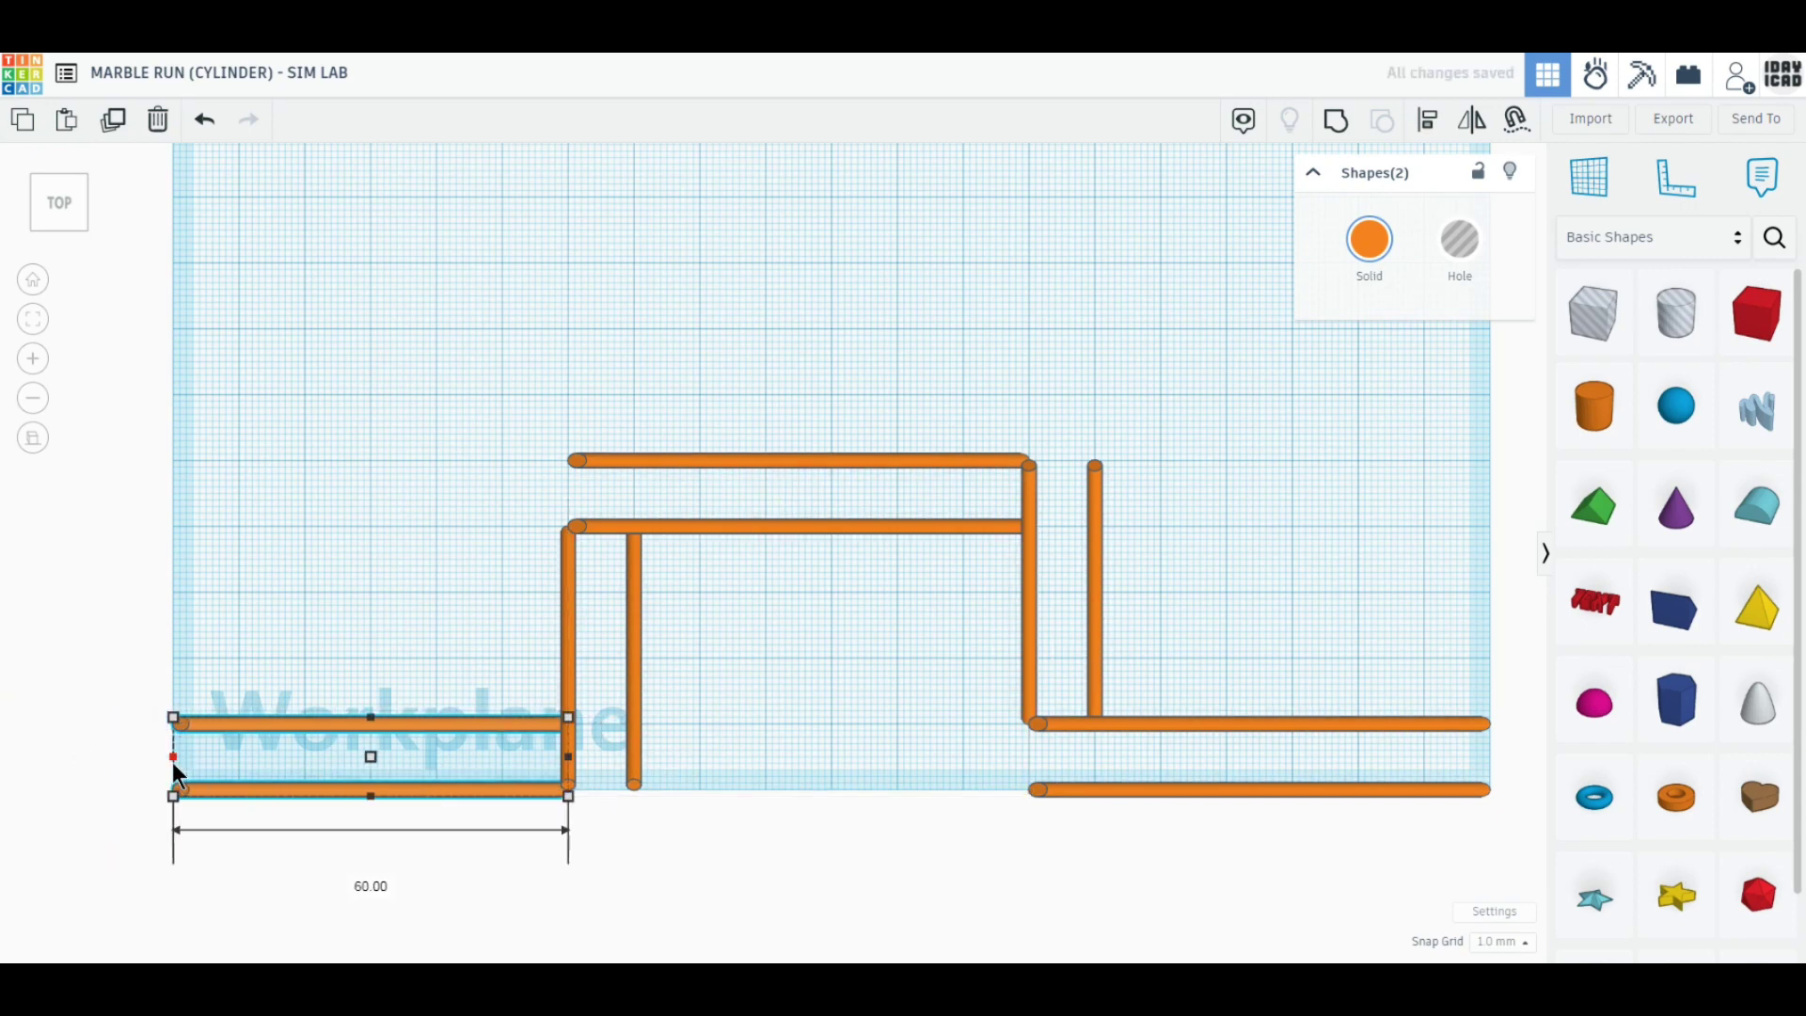
- Duplicate the right-hand perpendicular rail pair and move the copy 130 mm left to the end of the front-left rails
right_click_drag(172, 762, 312, 725)
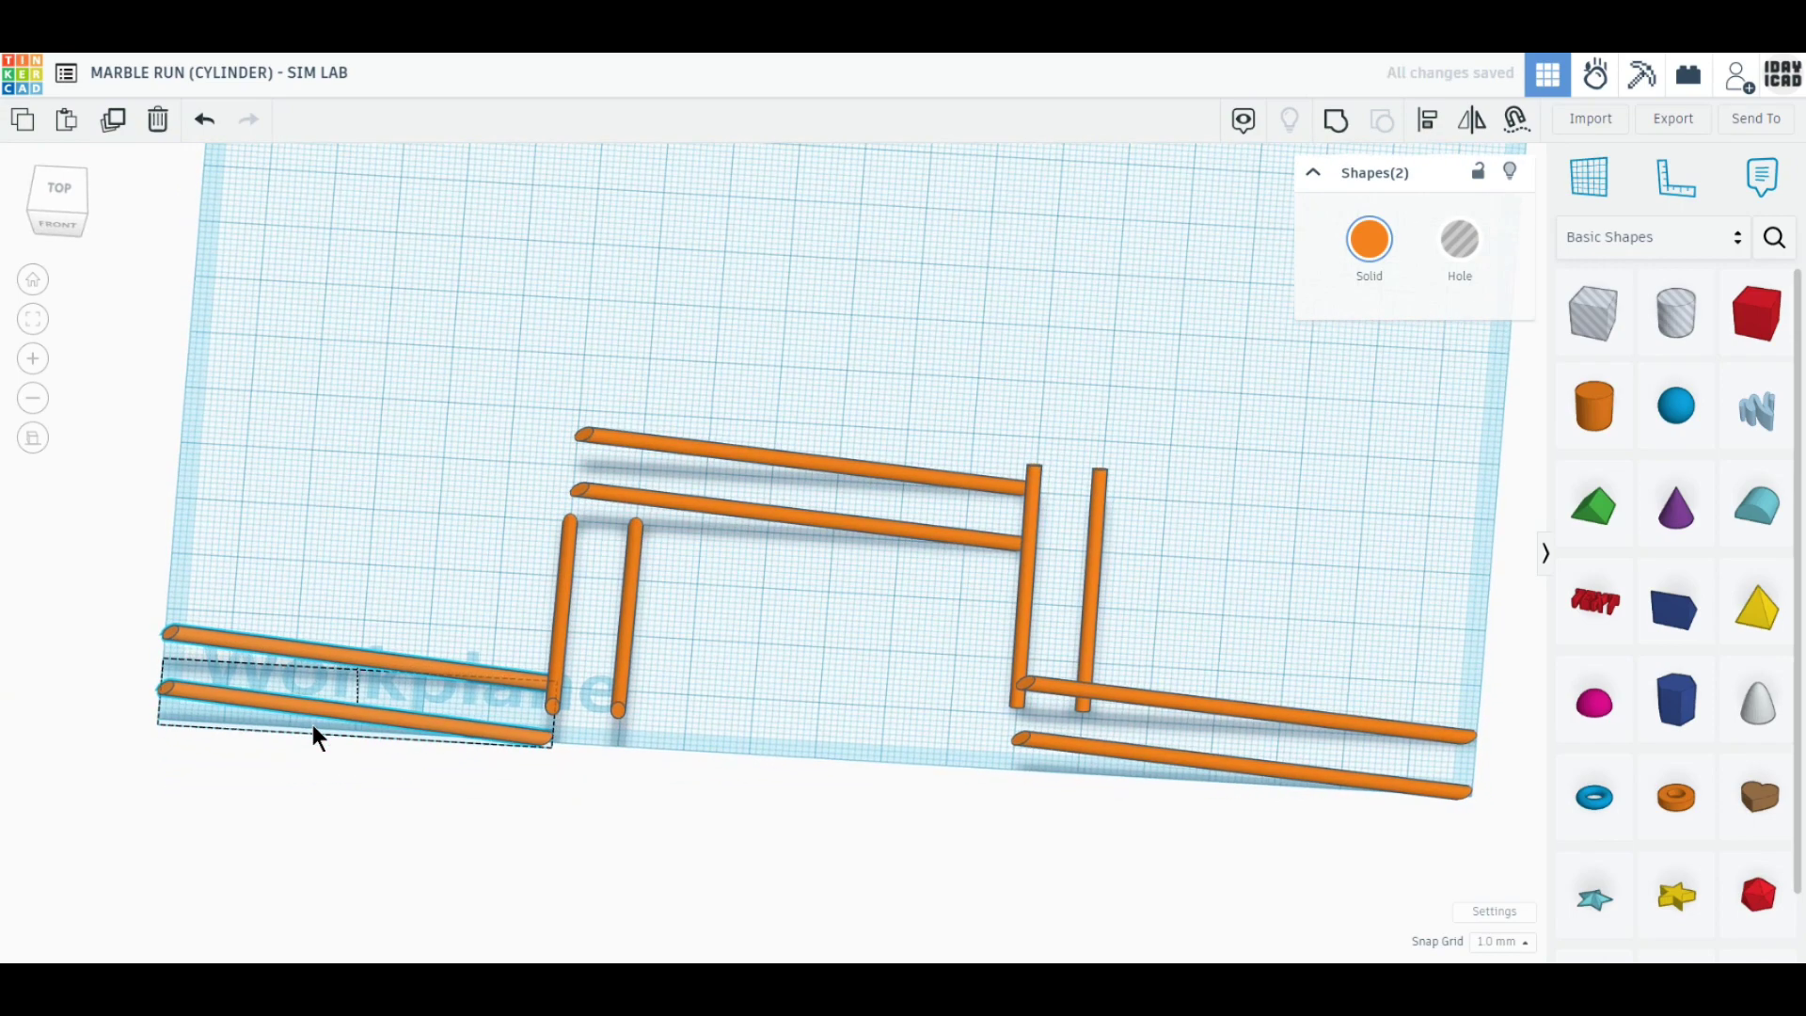
left_click(63, 188)
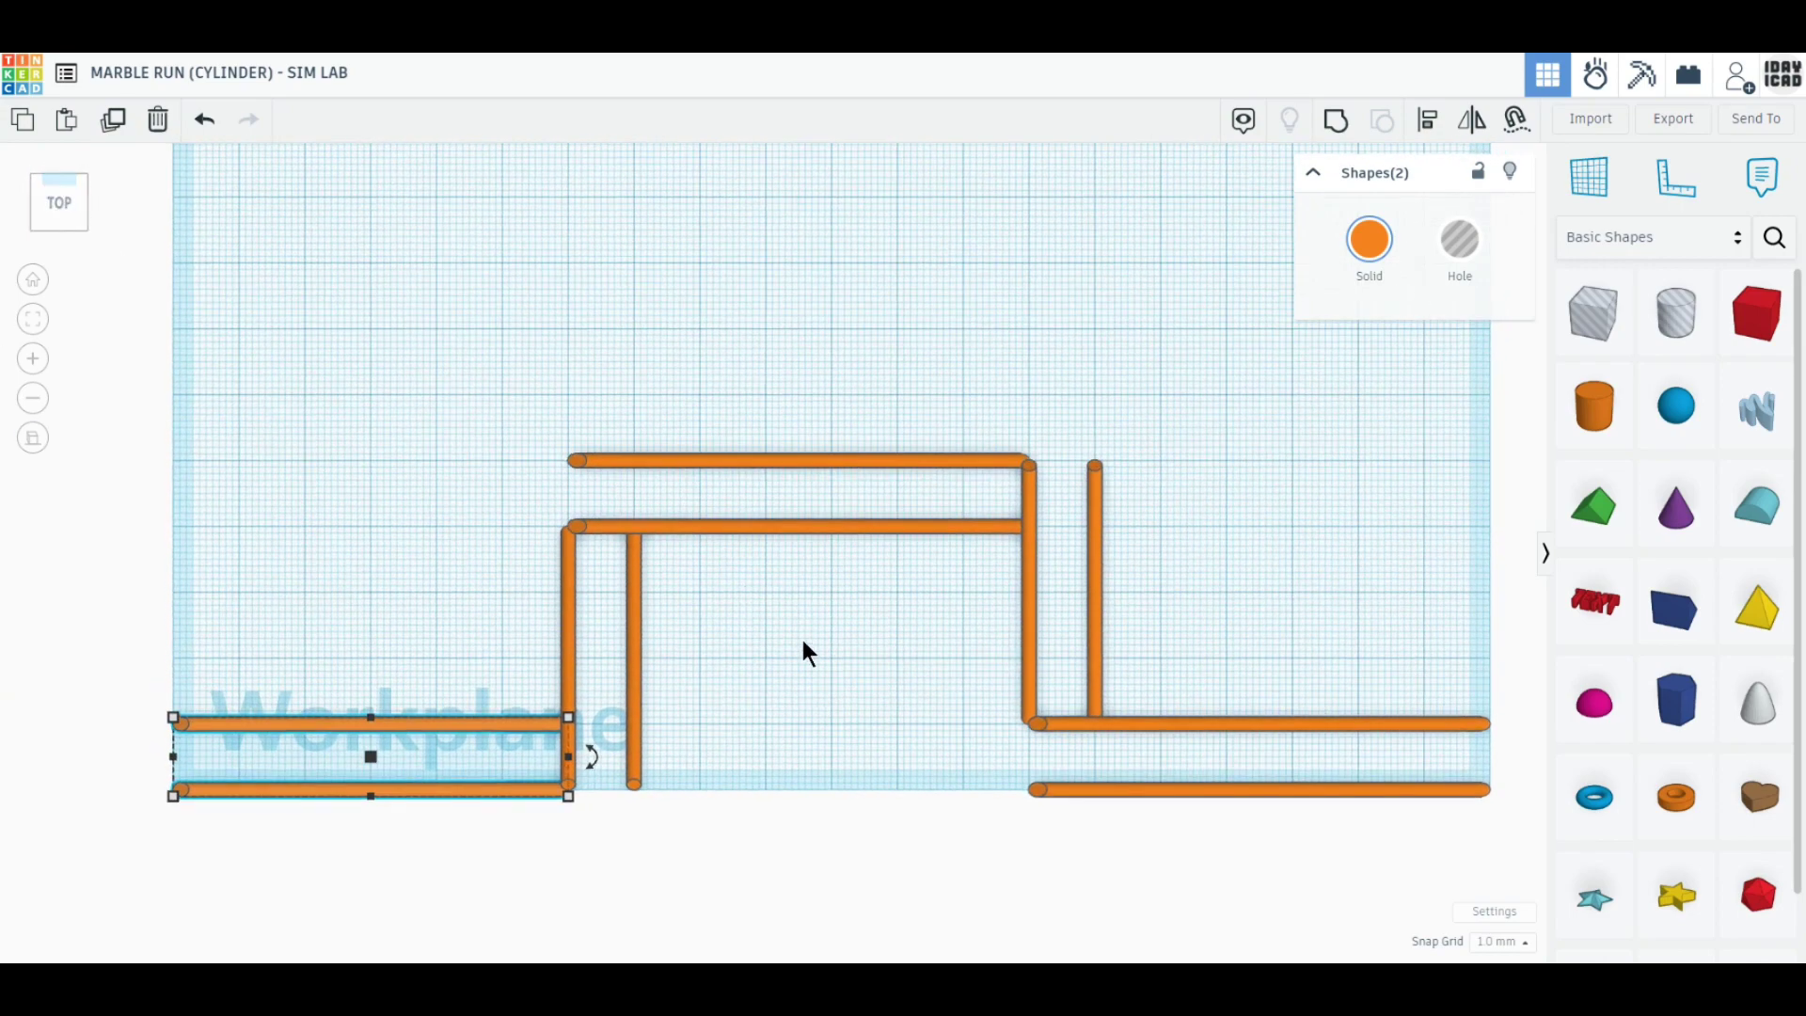
left_click_drag(1207, 681, 981, 599)
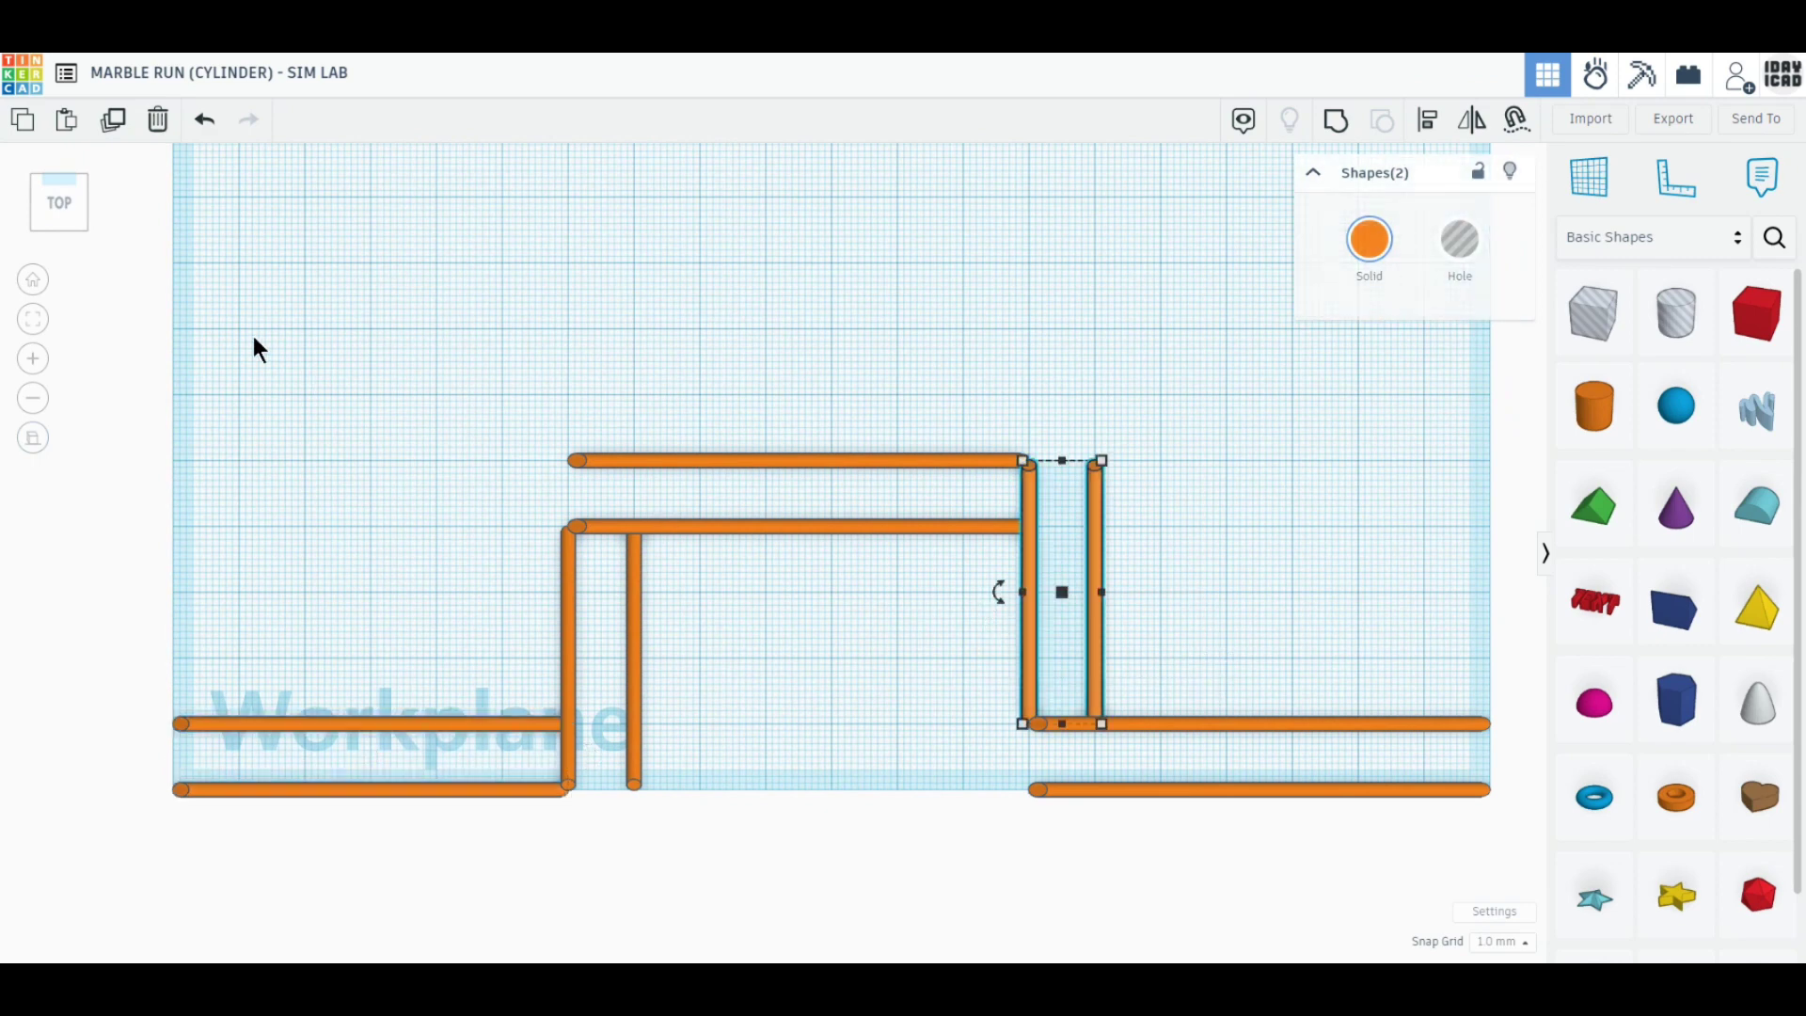
left_click(116, 129)
left_click_drag(1092, 690, 236, 692)
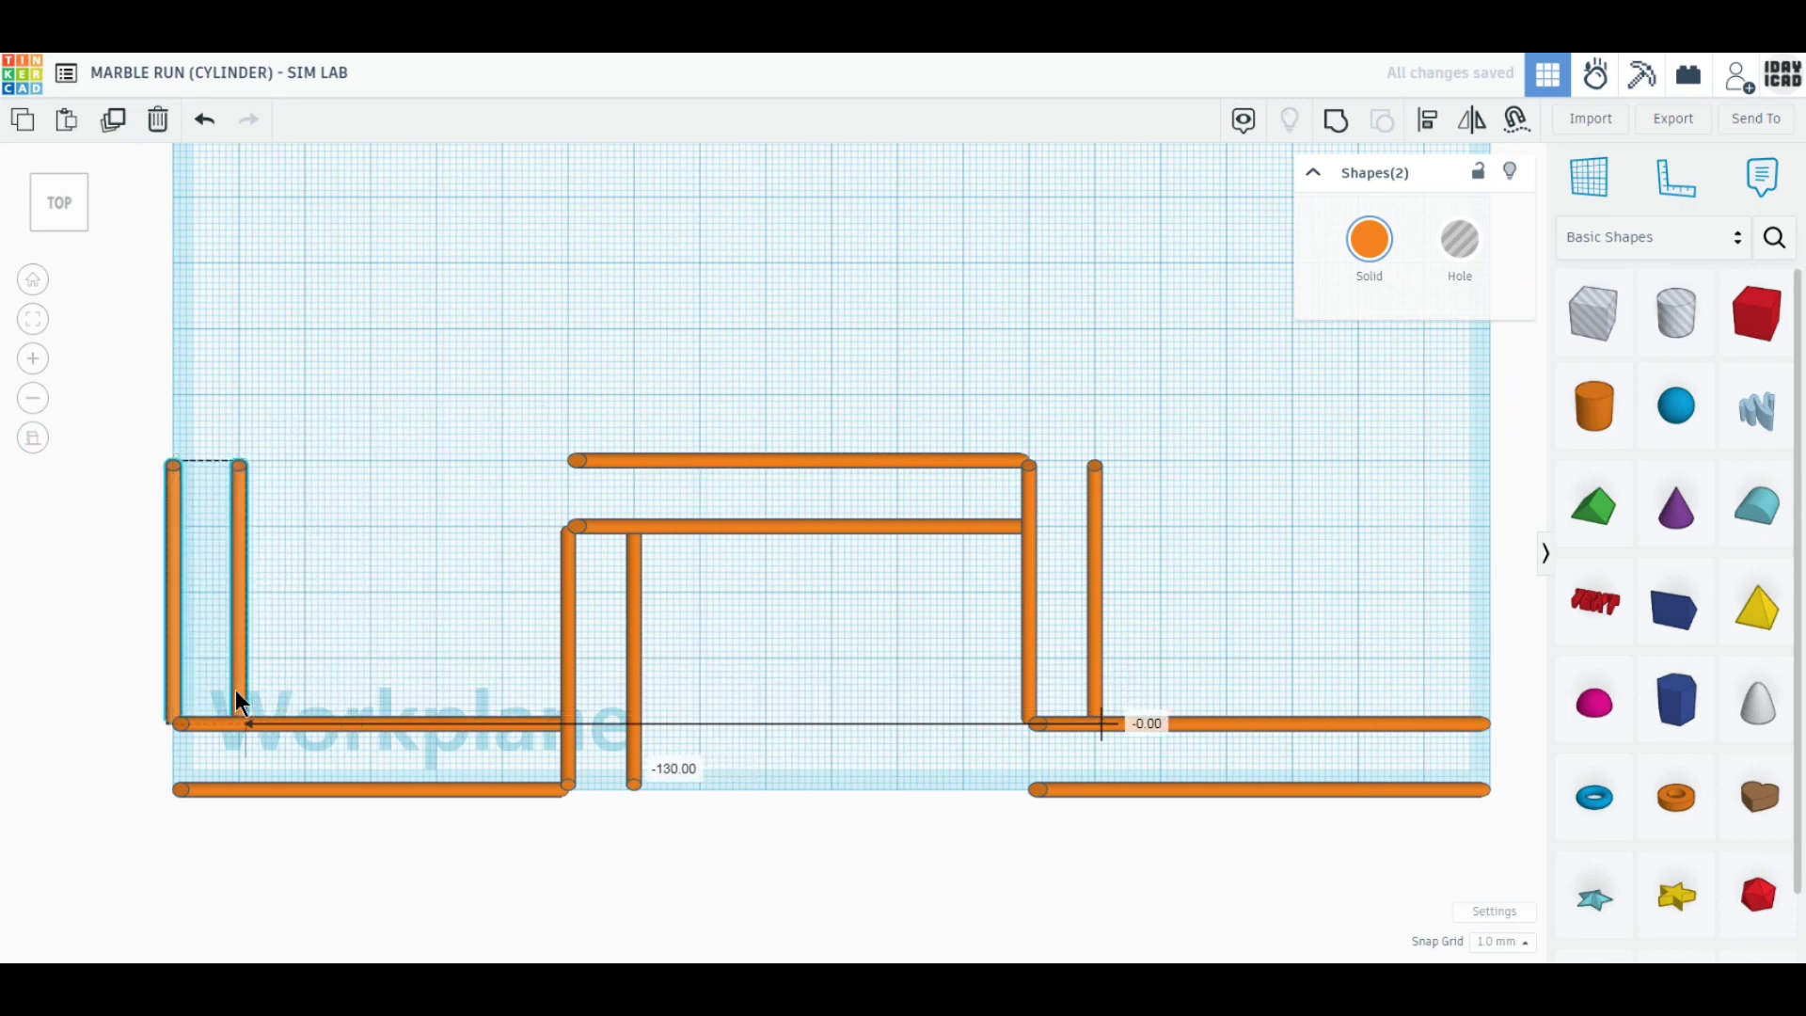
- Lengthen the leftmost perpendicular rail pair to 70 mm toward the back of the workplane
left_click_drag(206, 461, 201, 265)
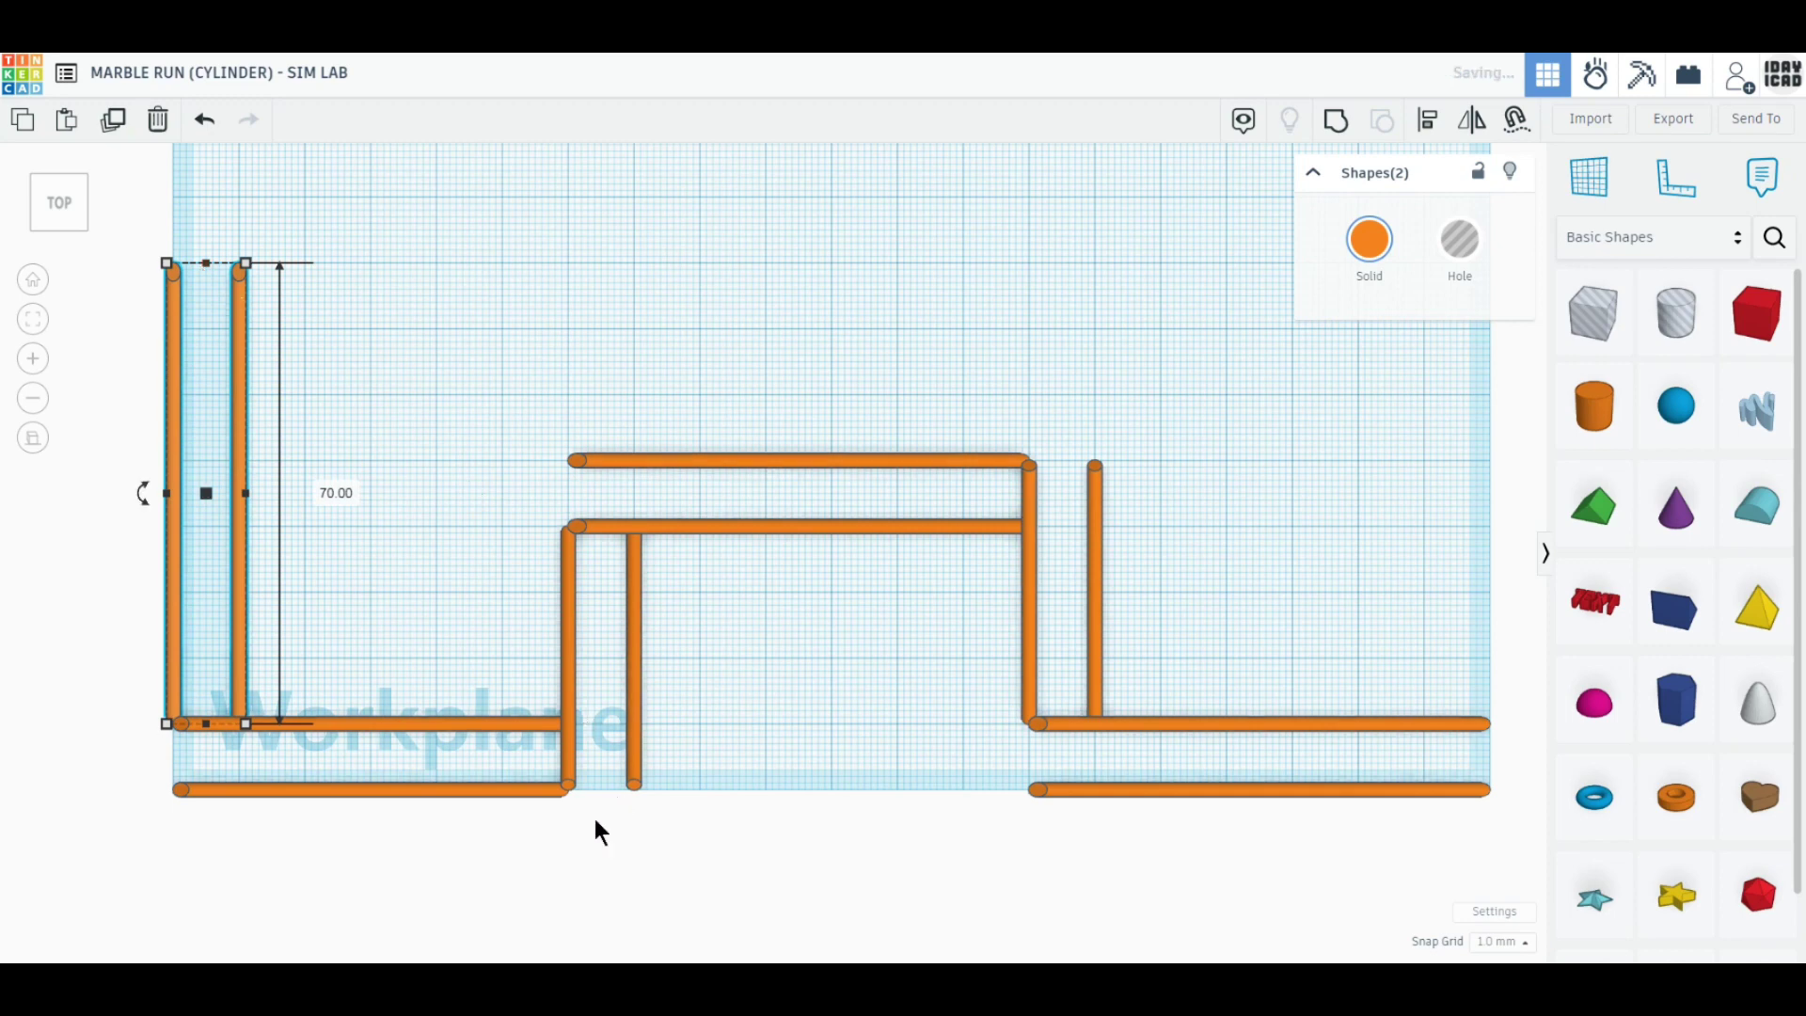
- Duplicate the front-right rail pair, turn the copy around to slope the opposite way, and place it at the leftmost pair's rear end
left_click_drag(1411, 888, 1296, 708)
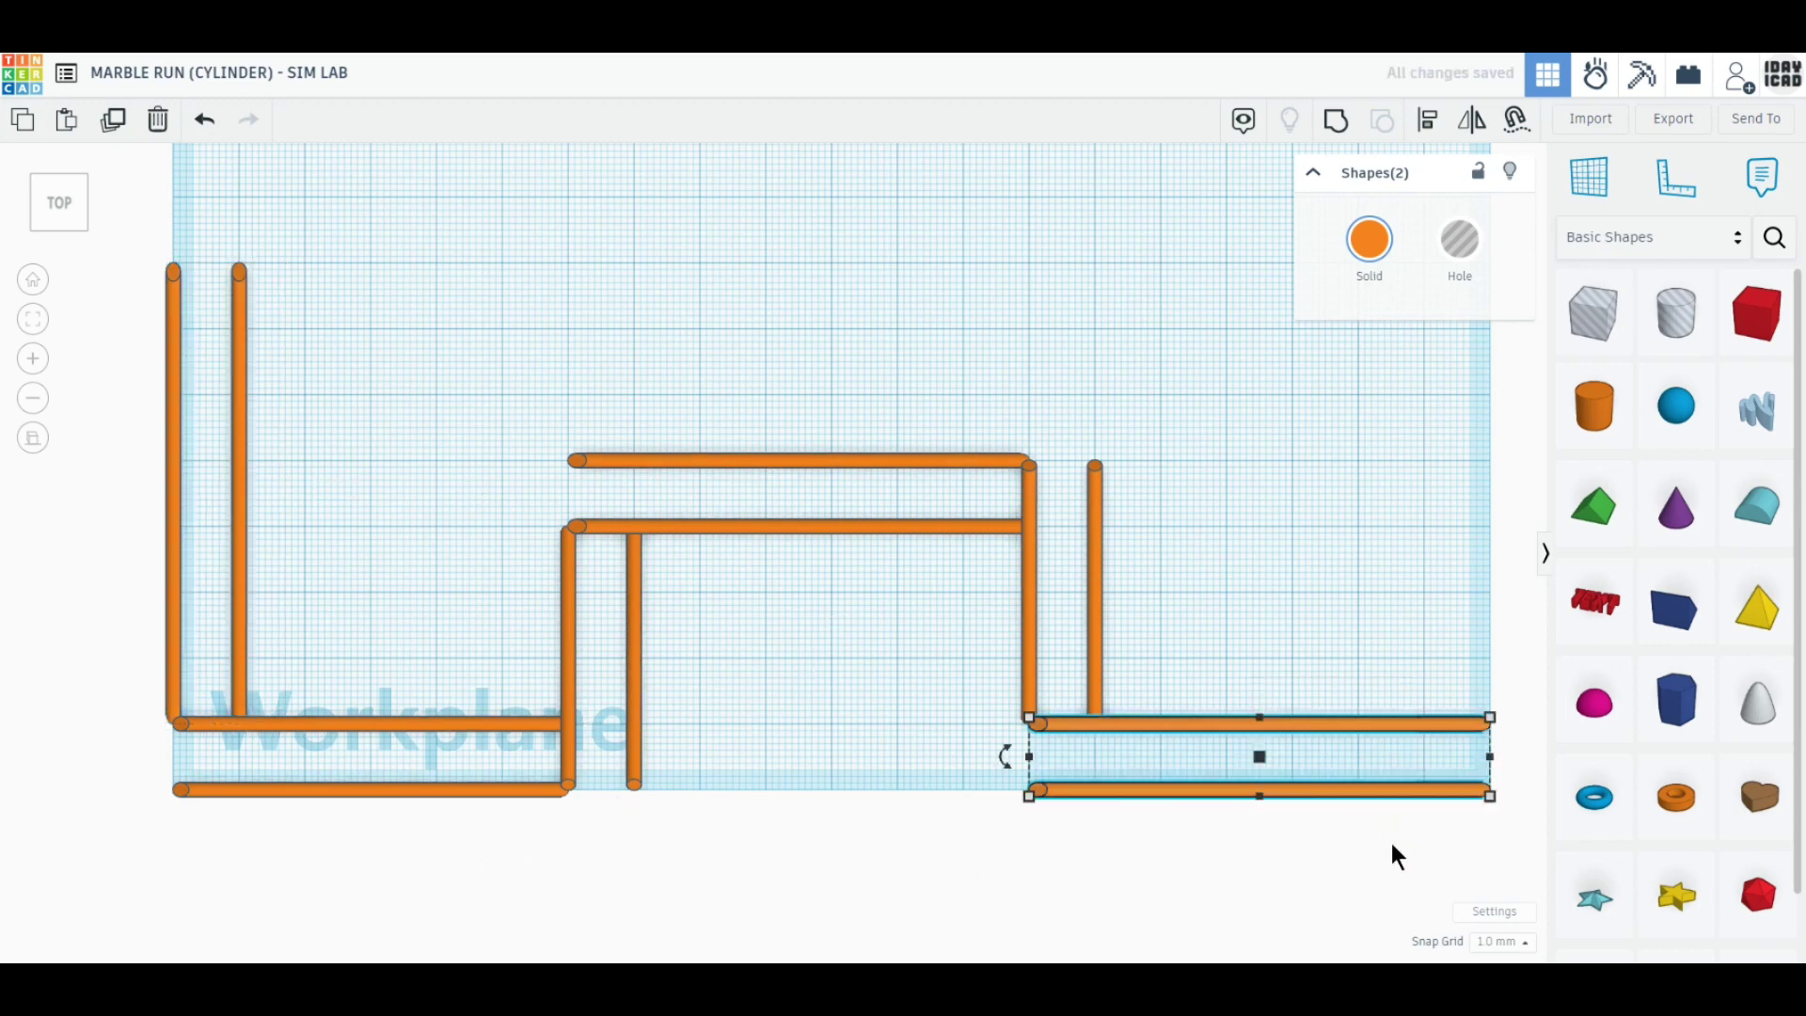
left_click(113, 132)
left_click_drag(1187, 730, 555, 333)
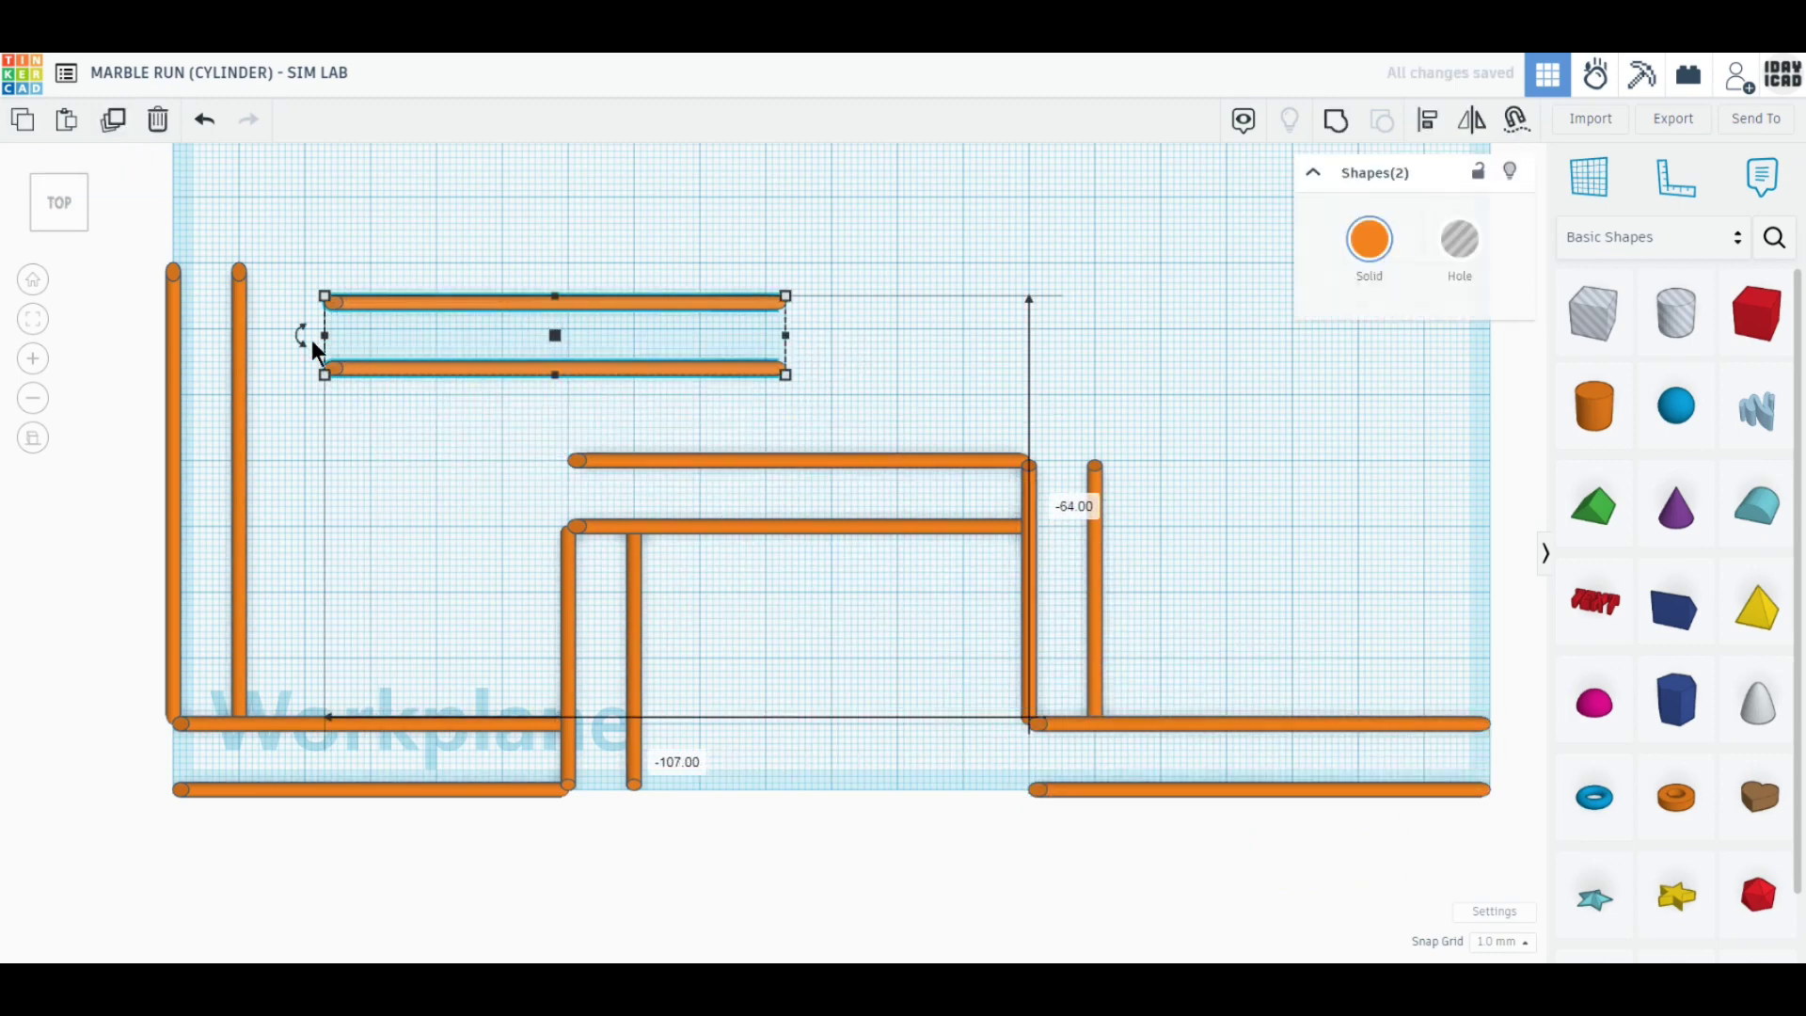
left_click_drag(299, 336, 567, 335)
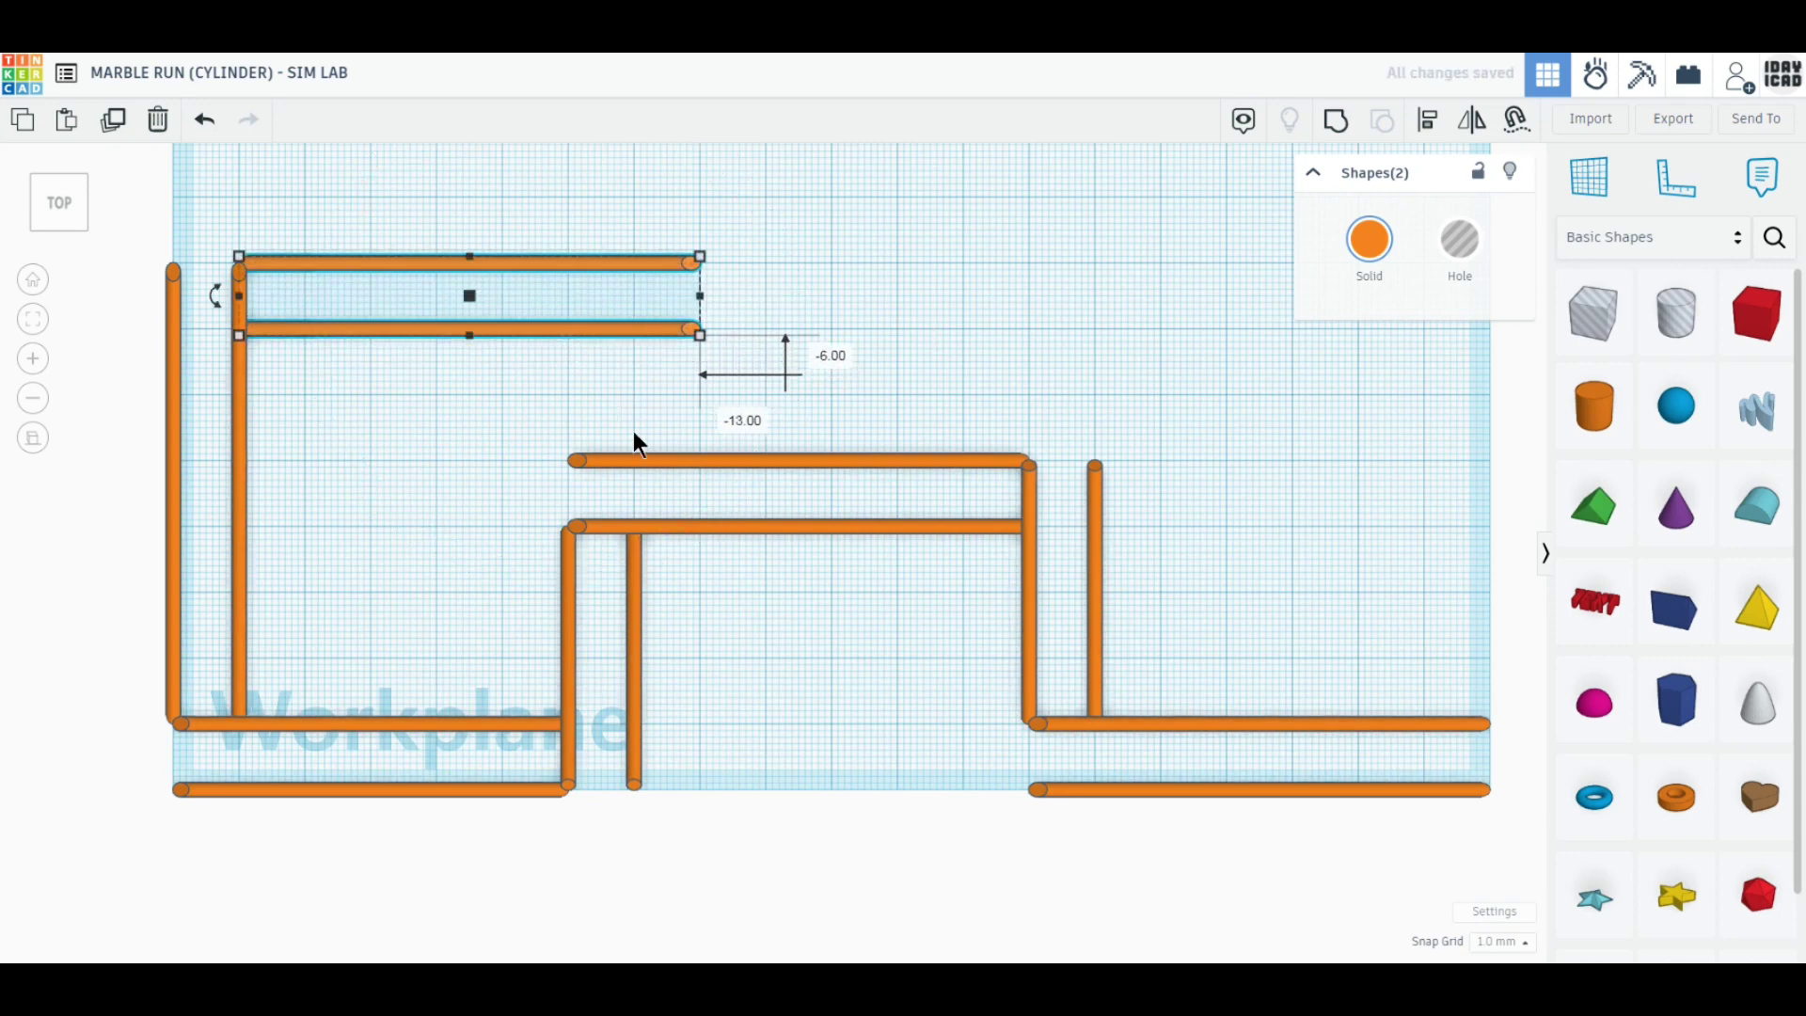
left_click_drag(700, 295, 1069, 305)
left_click_drag(1089, 306, 700, 294)
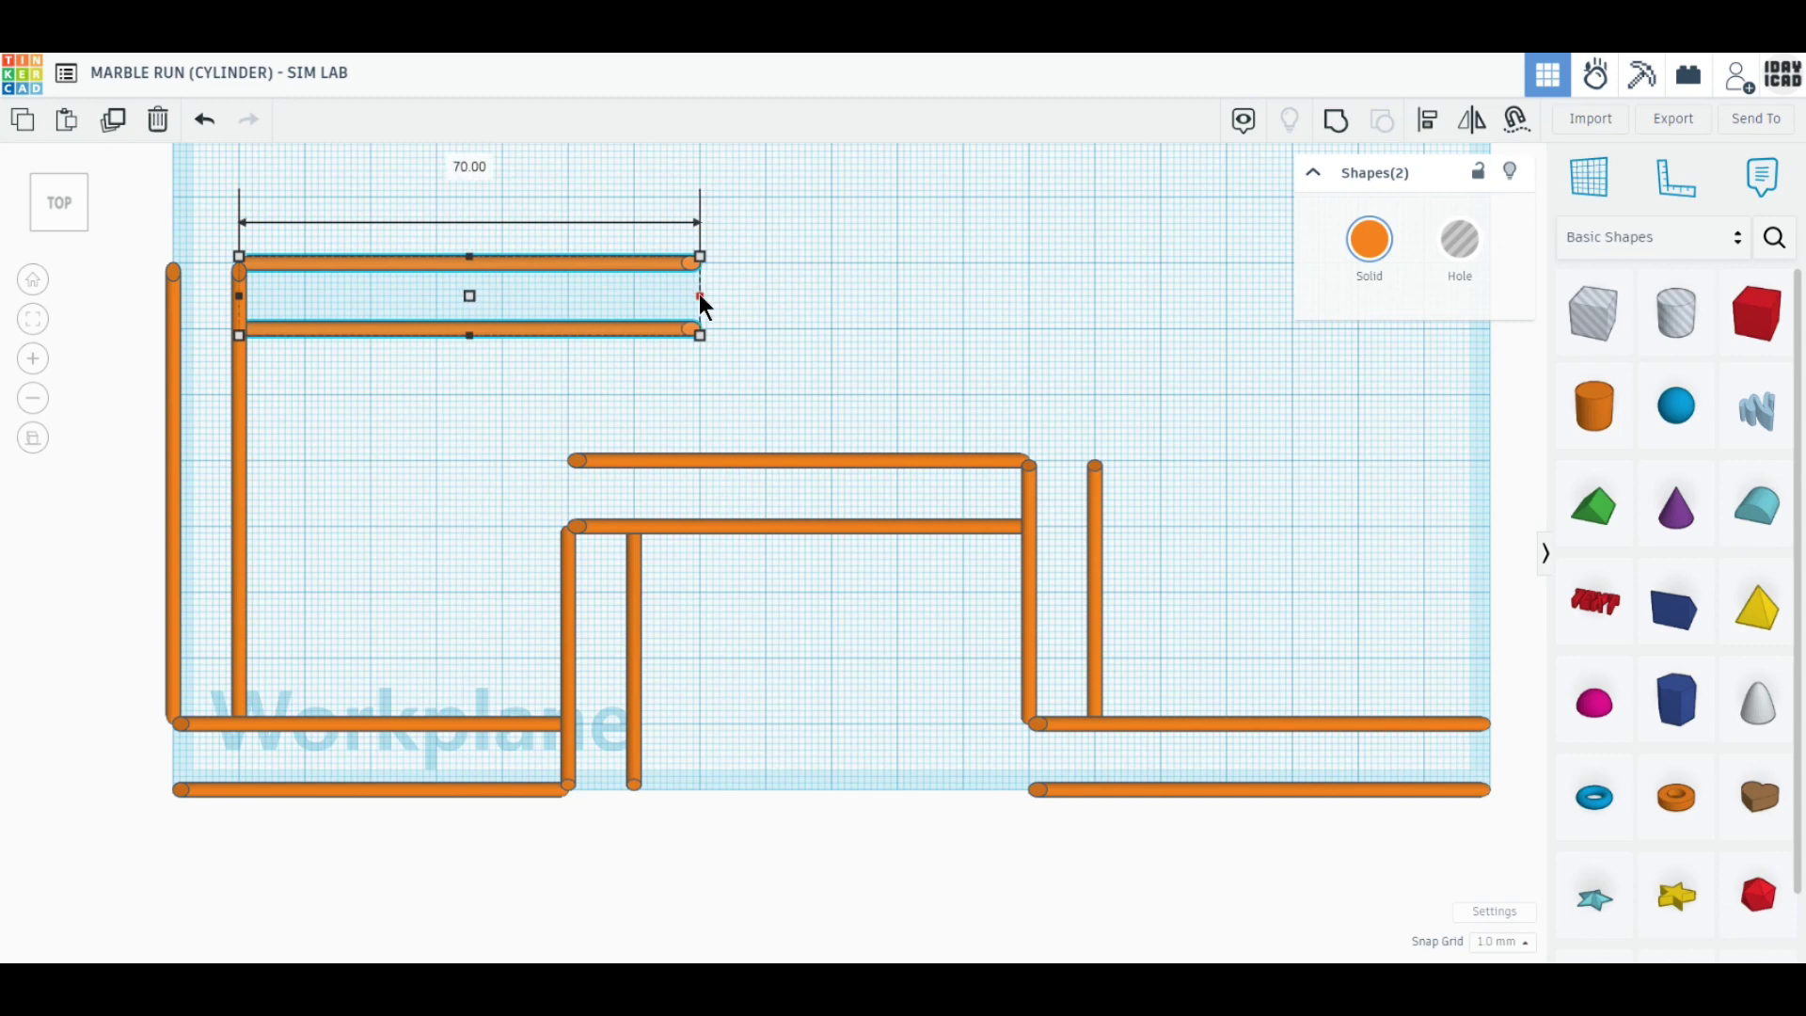
- Duplicate the right-hand perpendicular rail pair and move the copy 60 mm left and 70 mm back, to the end of the reversed rails
middle_click_drag(829, 326, 825, 505)
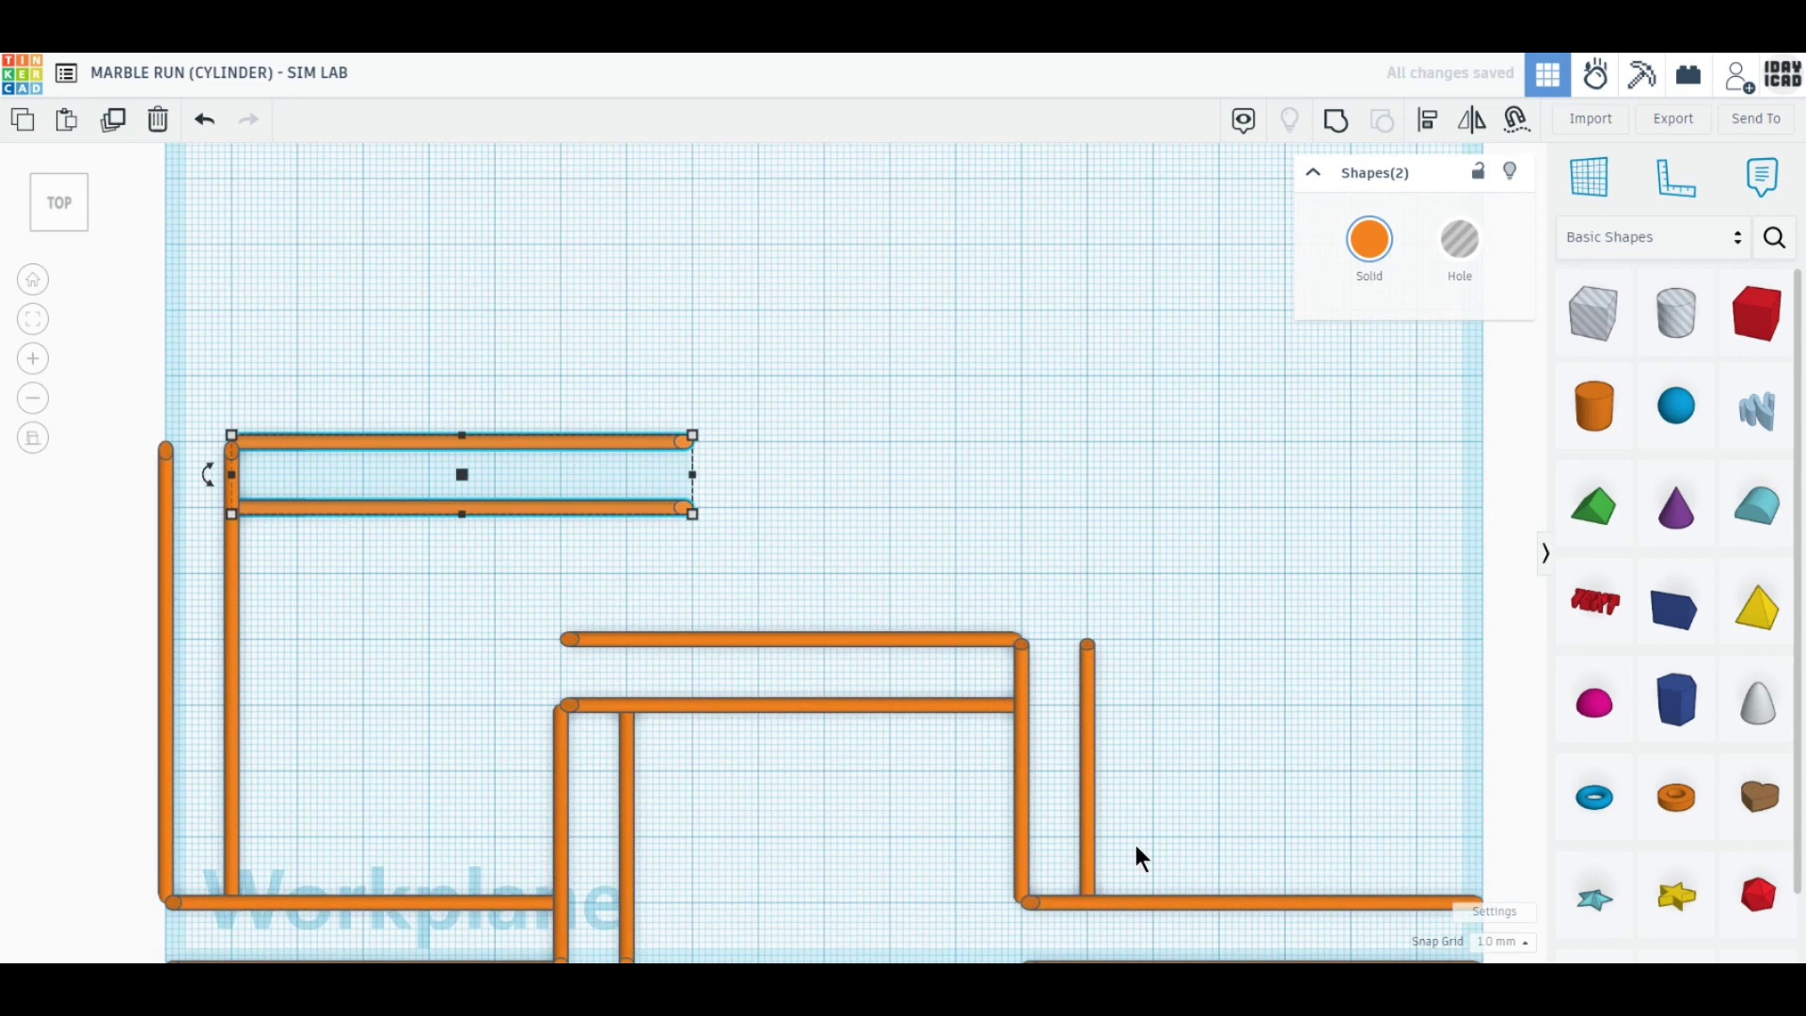
left_click_drag(1138, 850, 1083, 734)
left_click(116, 130)
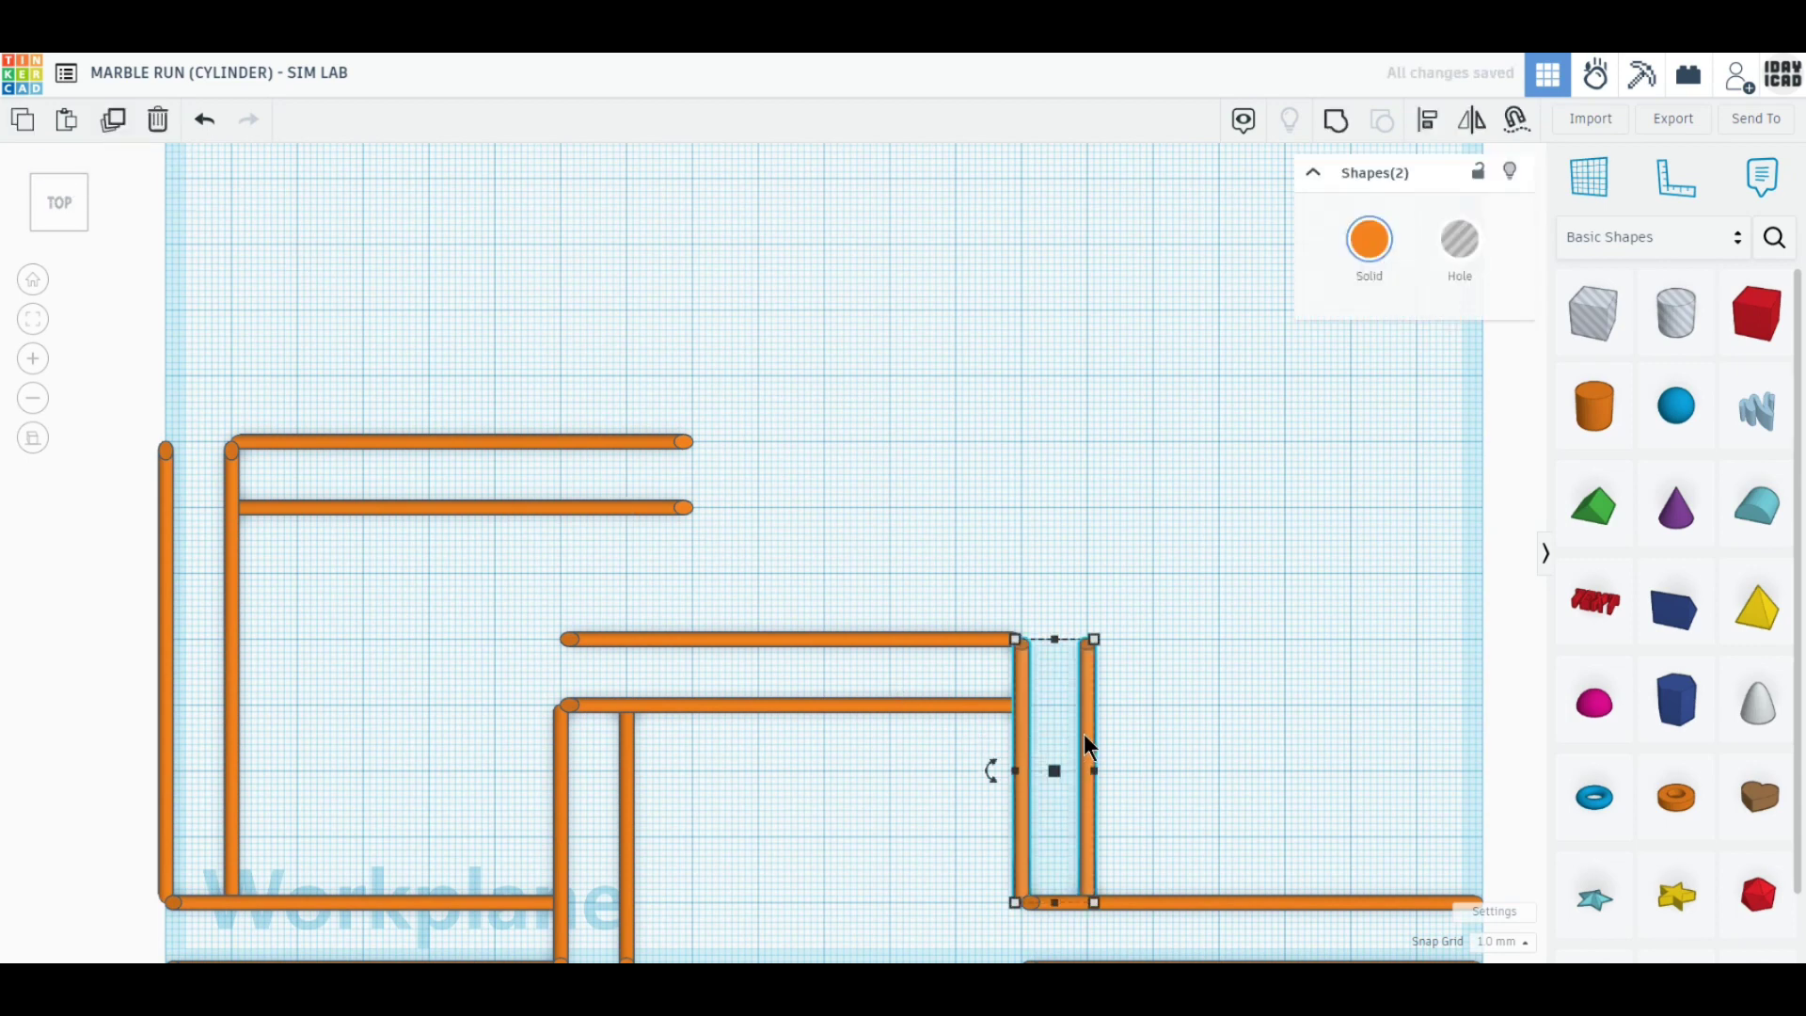
middle_click_drag(956, 577, 956, 578)
left_click_drag(1088, 729, 693, 286)
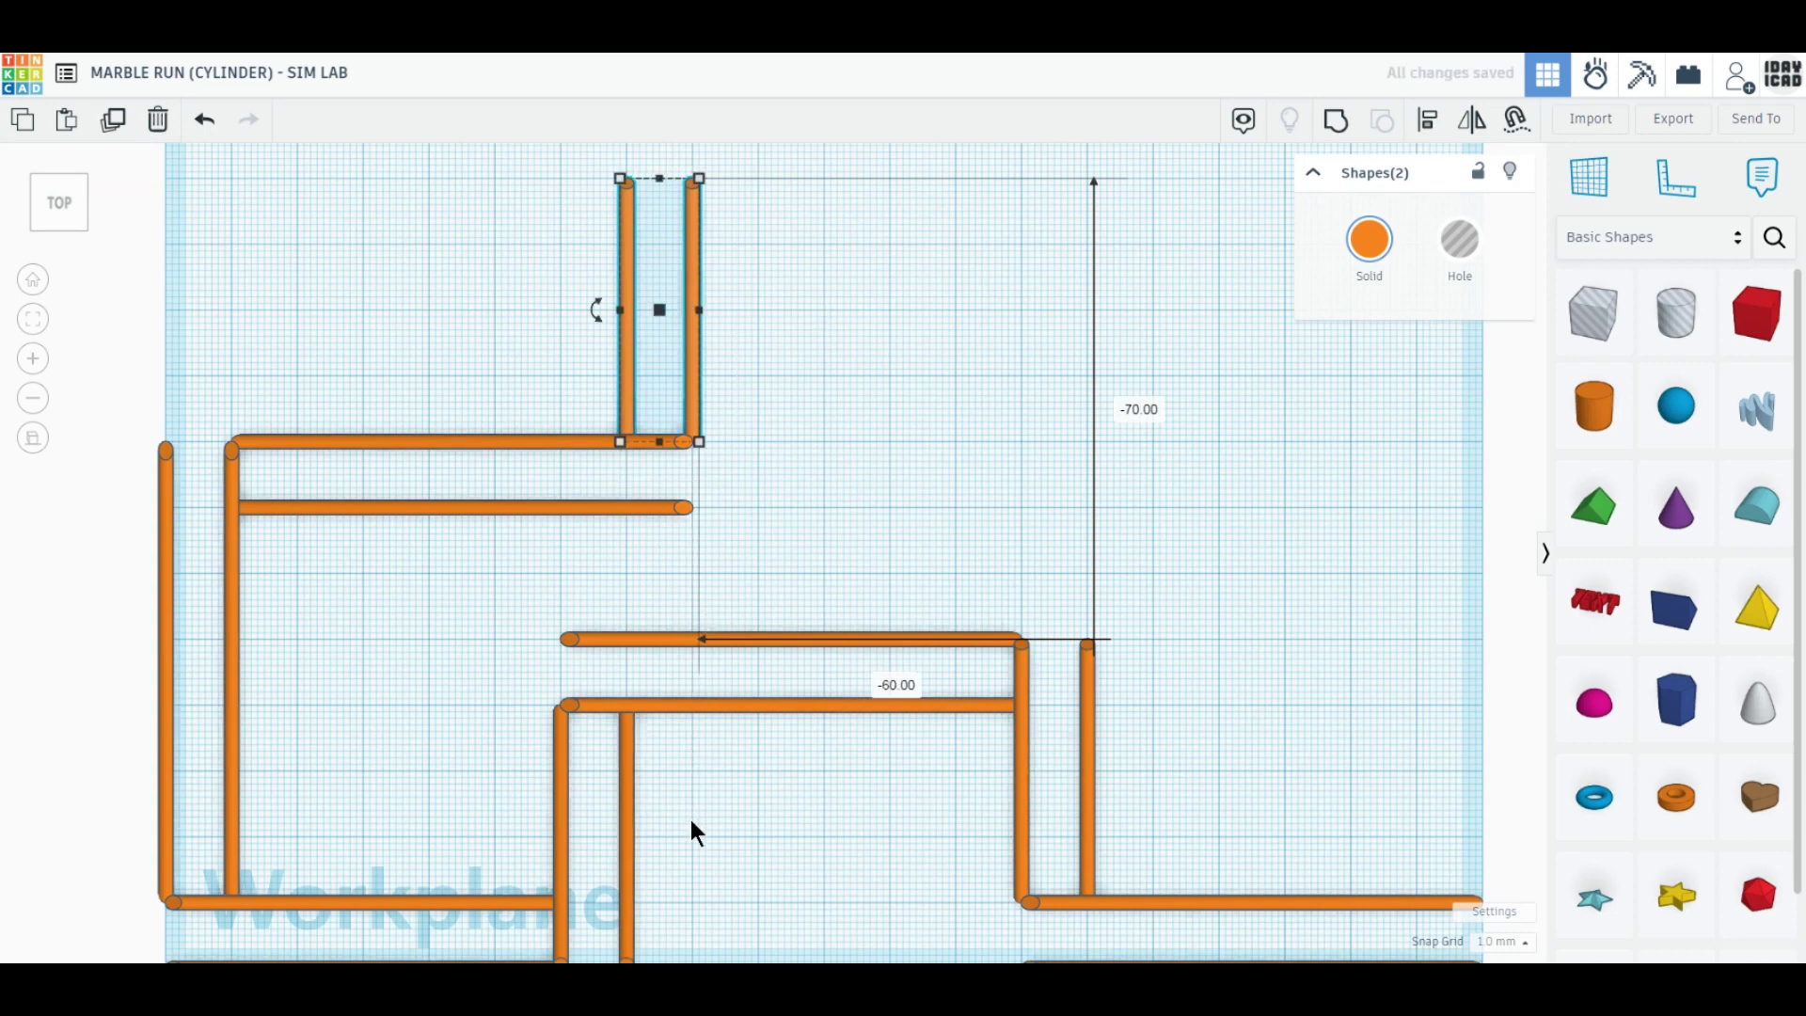
- Duplicate the reversed rail pair and place the copy 70 mm right and 40 mm back, at the new perpendicular rails' rear end
right_click_drag(449, 794, 466, 742)
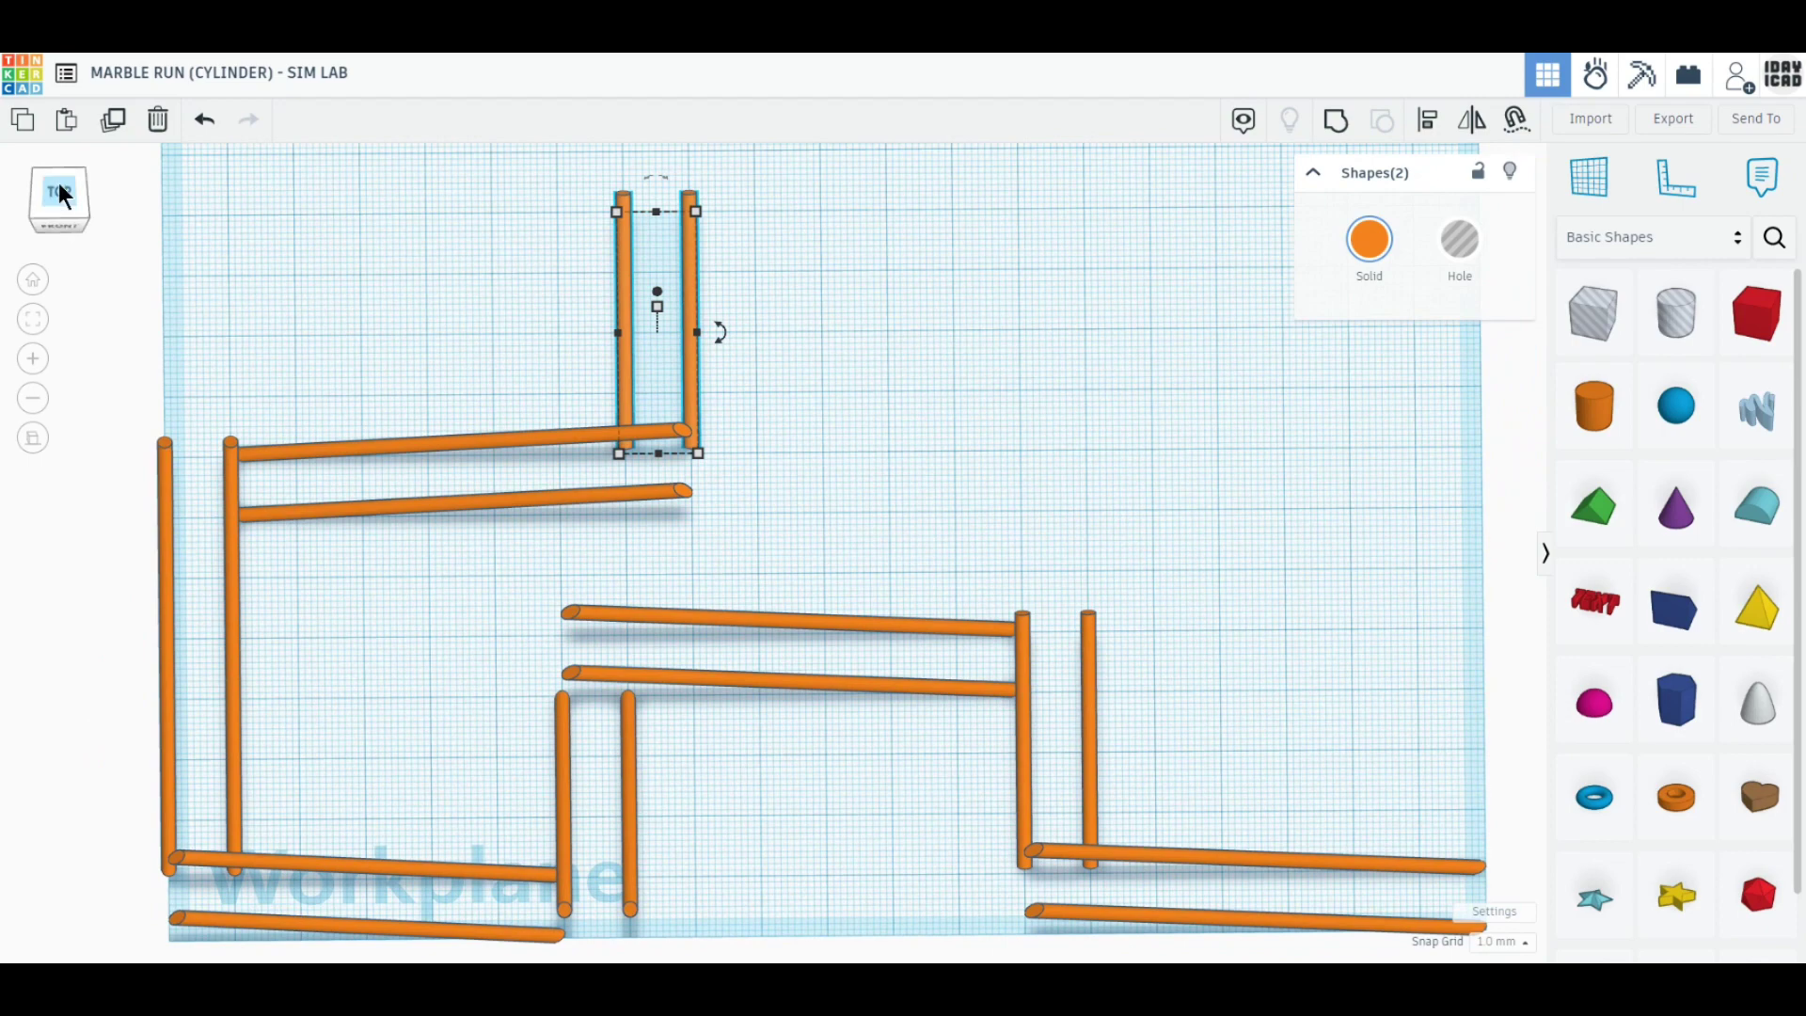
left_click(59, 182)
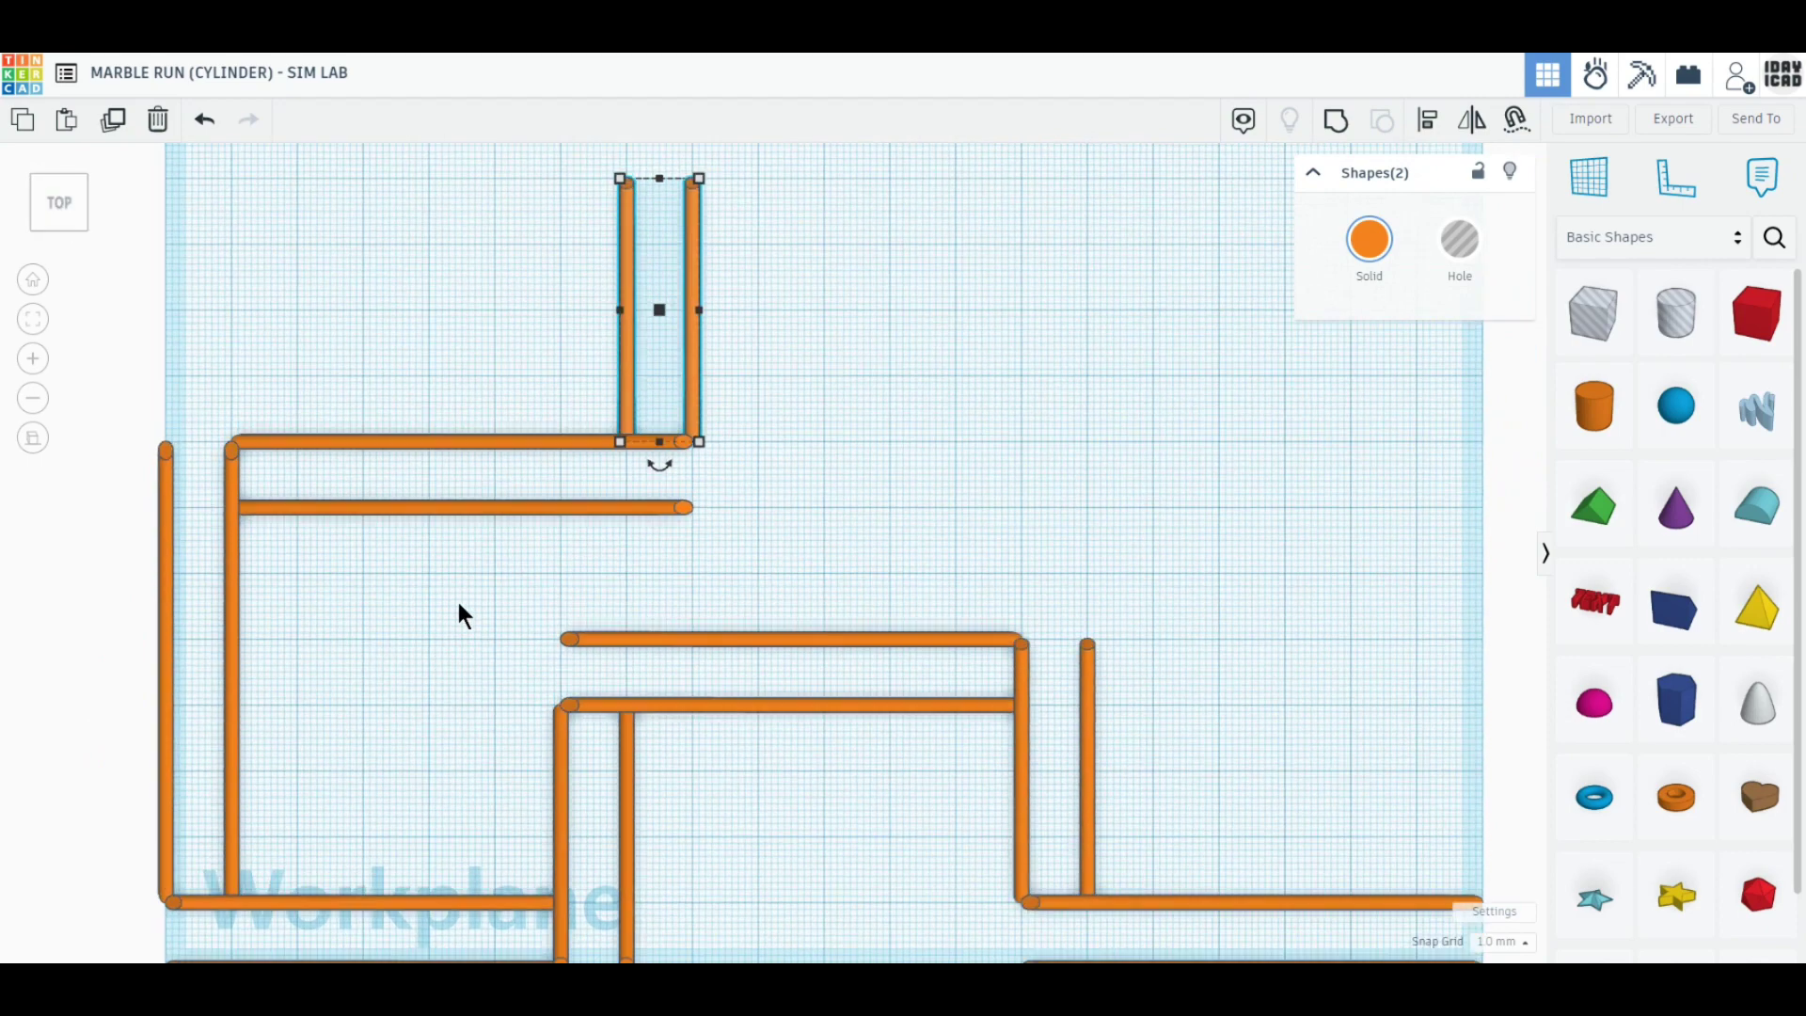
left_click_drag(481, 578, 423, 461)
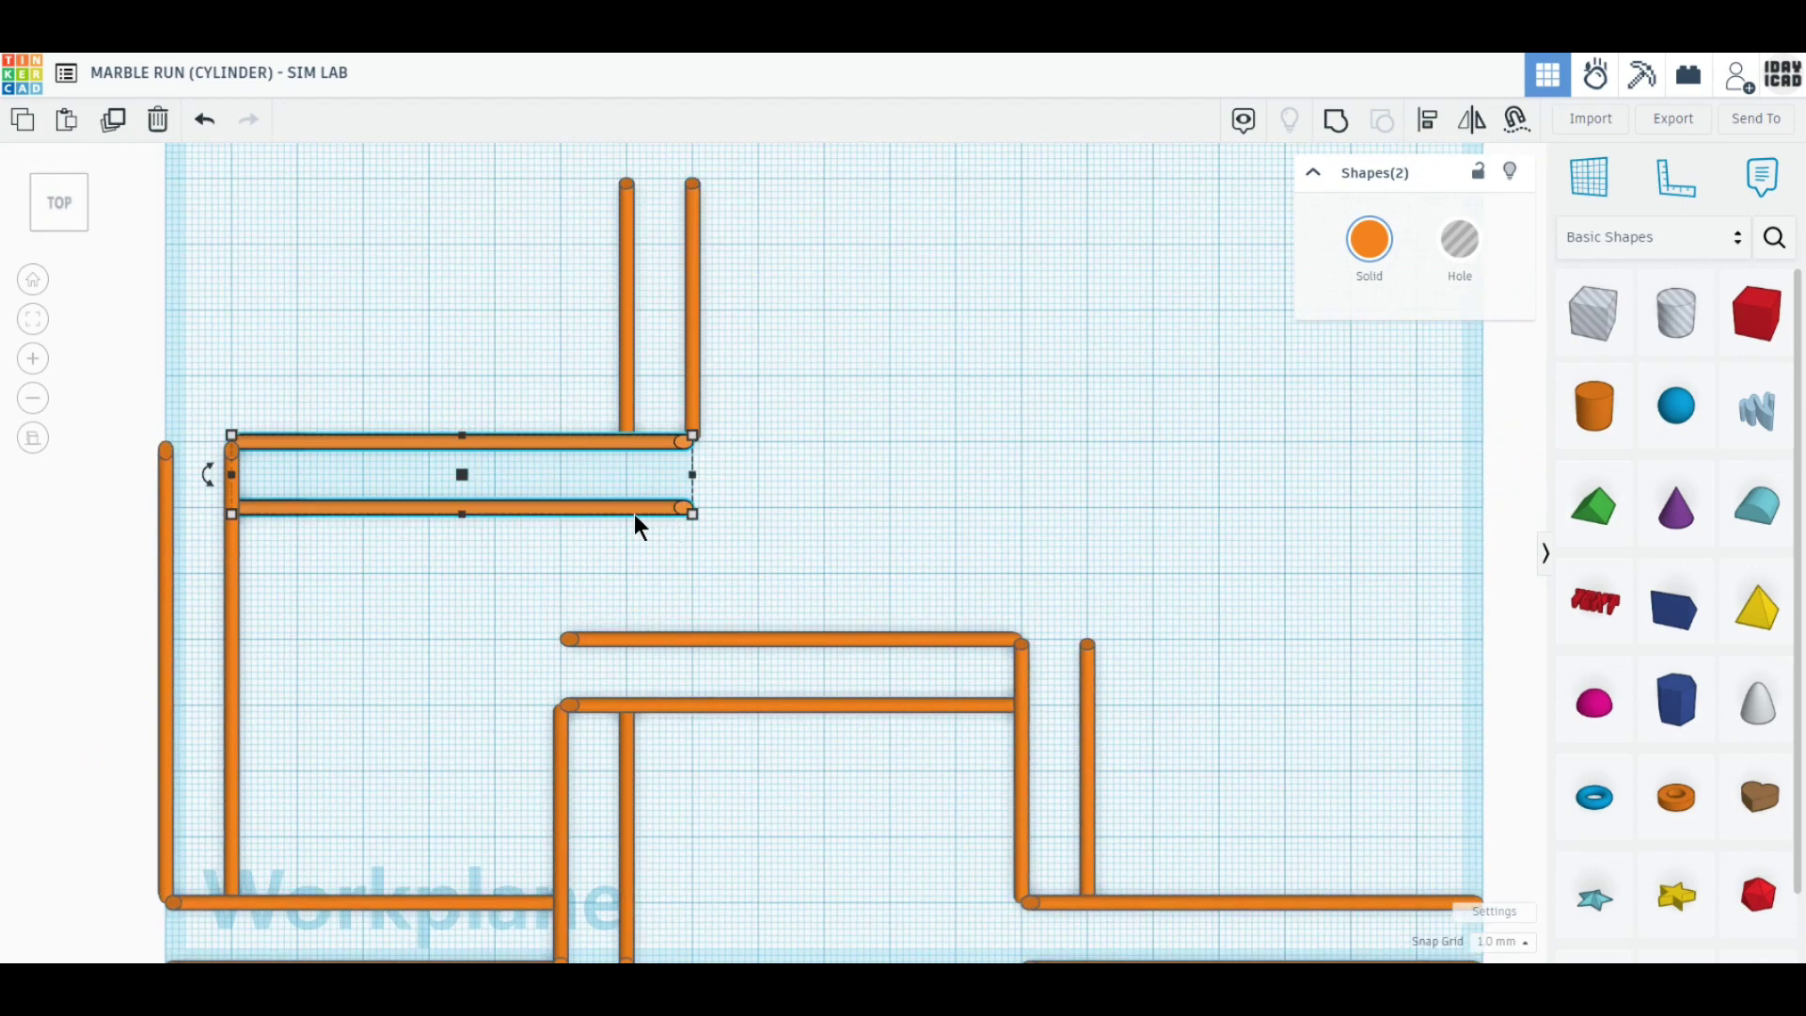
left_click(115, 120)
left_click_drag(291, 511, 755, 264)
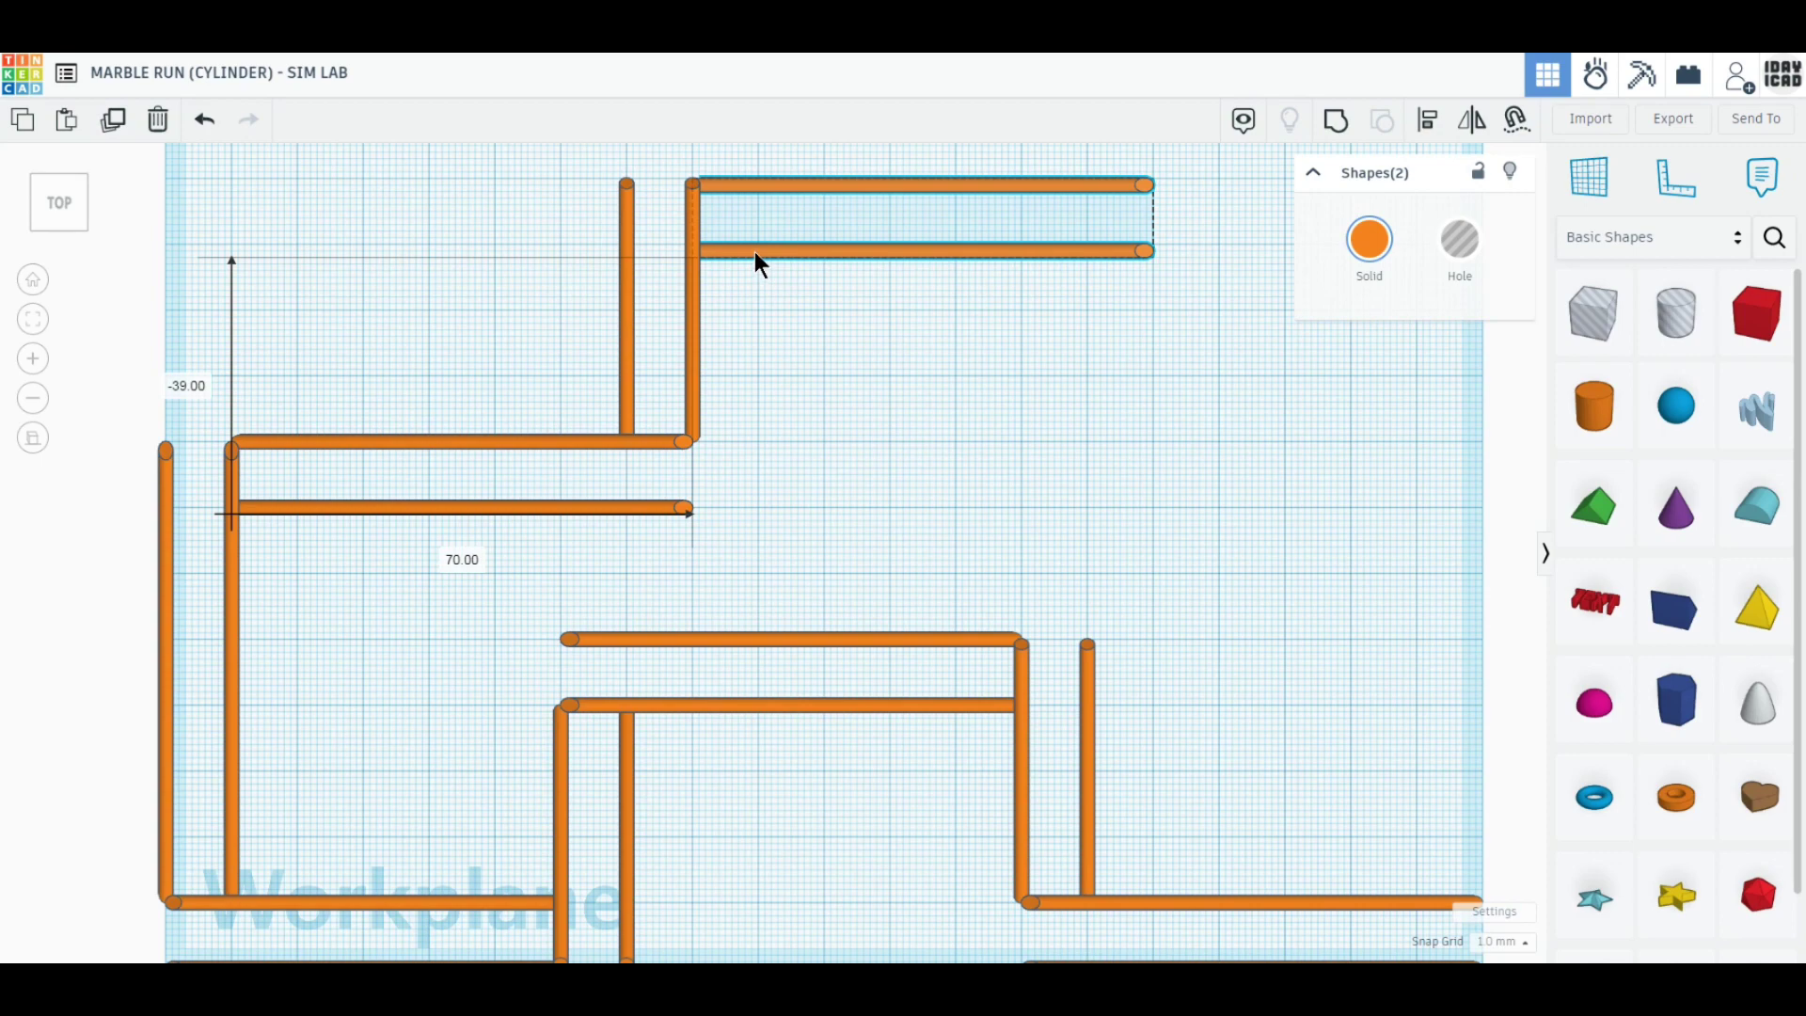
left_click_drag(755, 251, 751, 248)
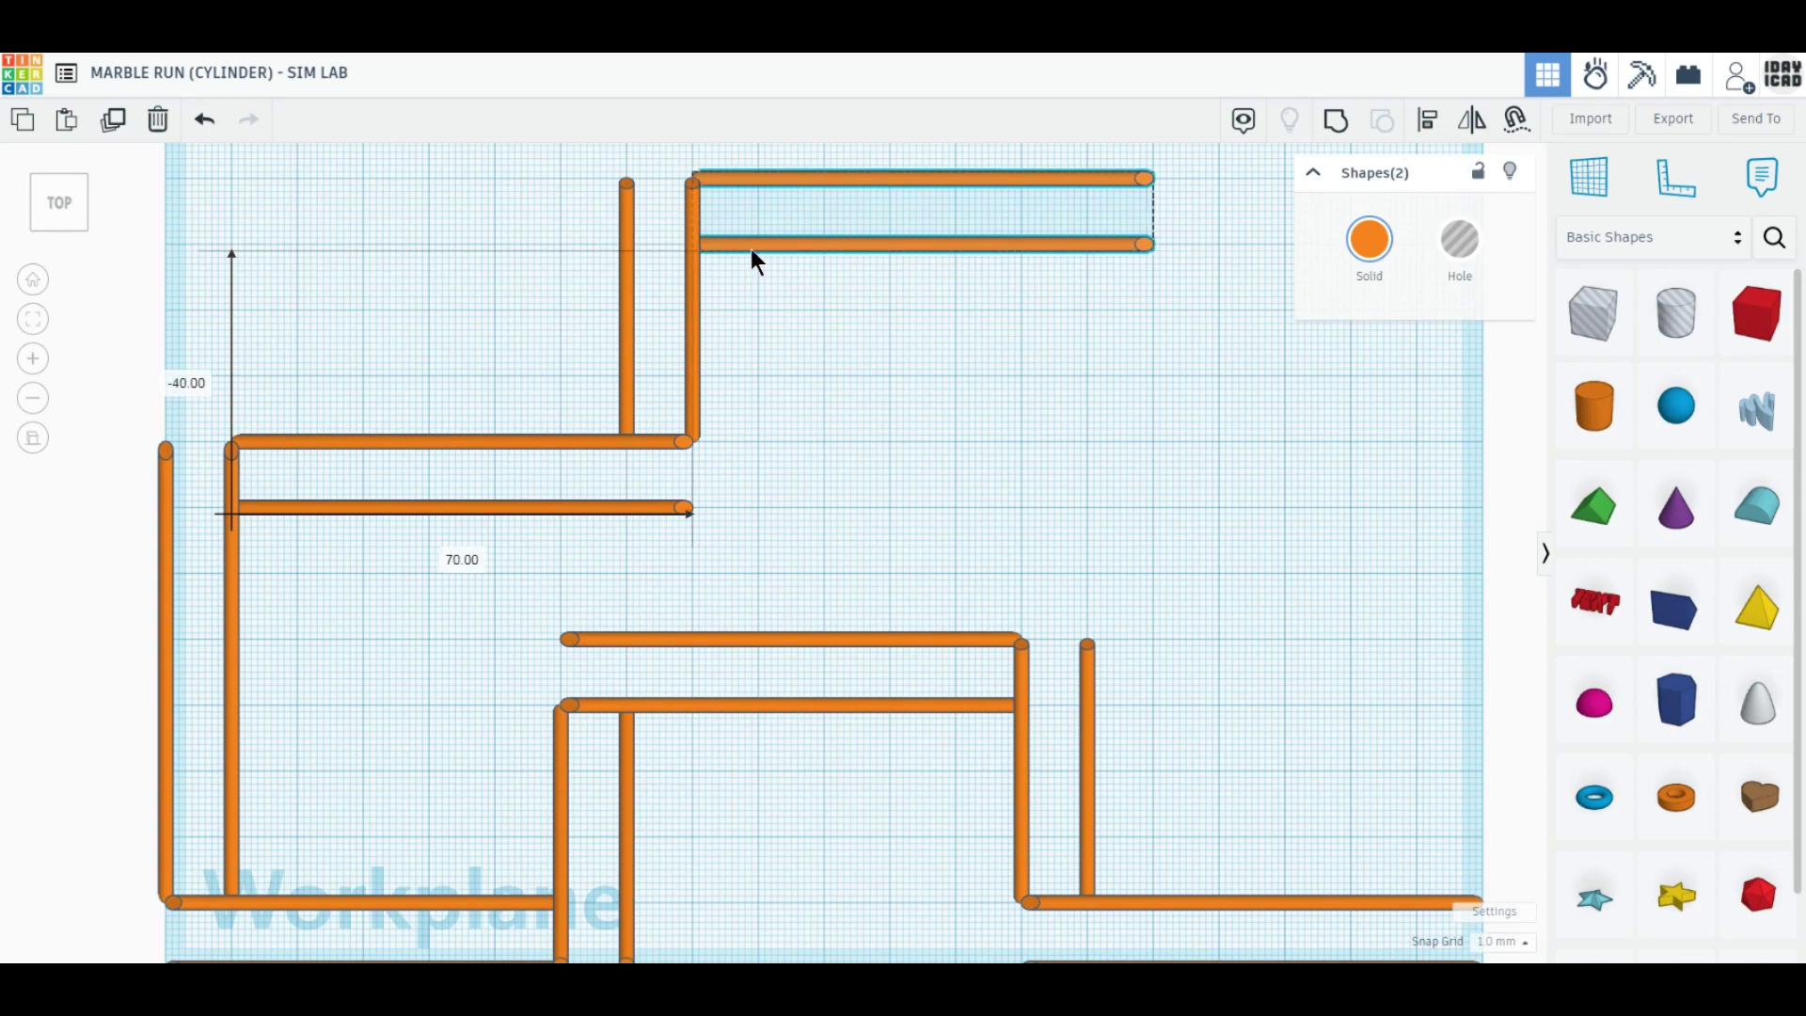
- Duplicate the forward-sloping perpendicular rail pair and place the copy in front of the right end of the rearmost rails
middle_click_drag(953, 374, 901, 453)
left_click_drag(656, 935, 484, 845)
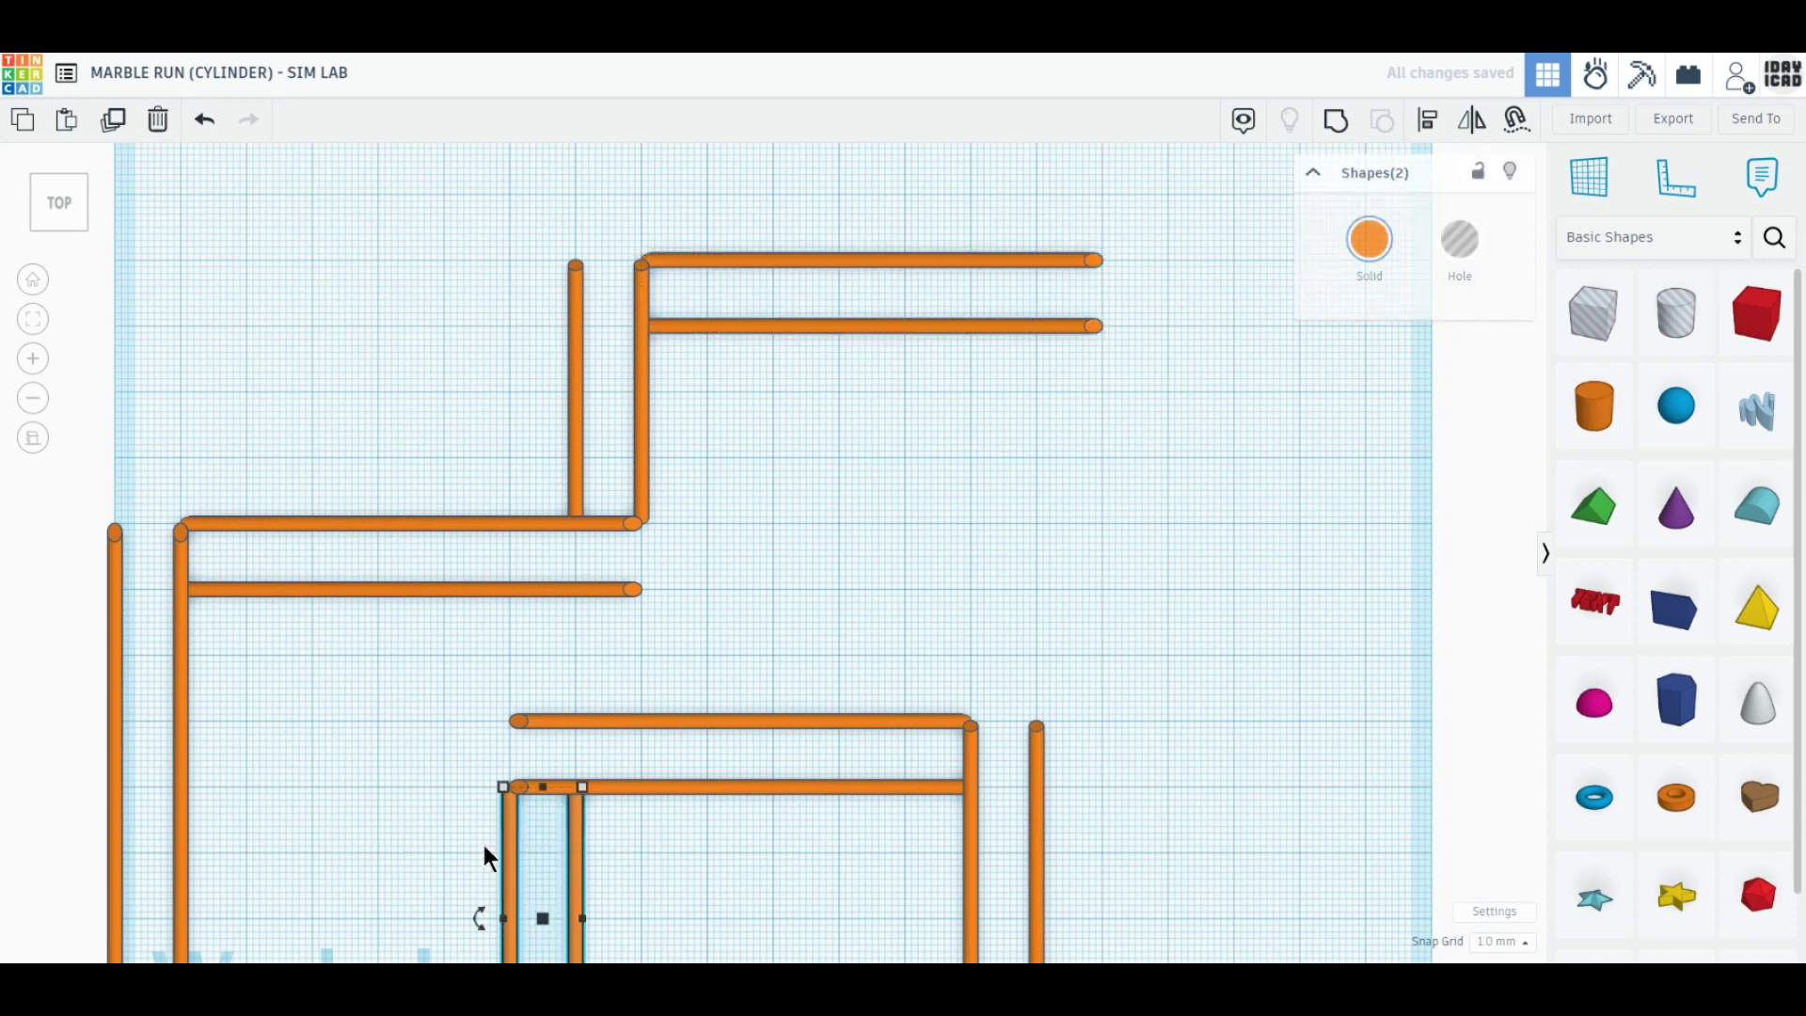
left_click(116, 120)
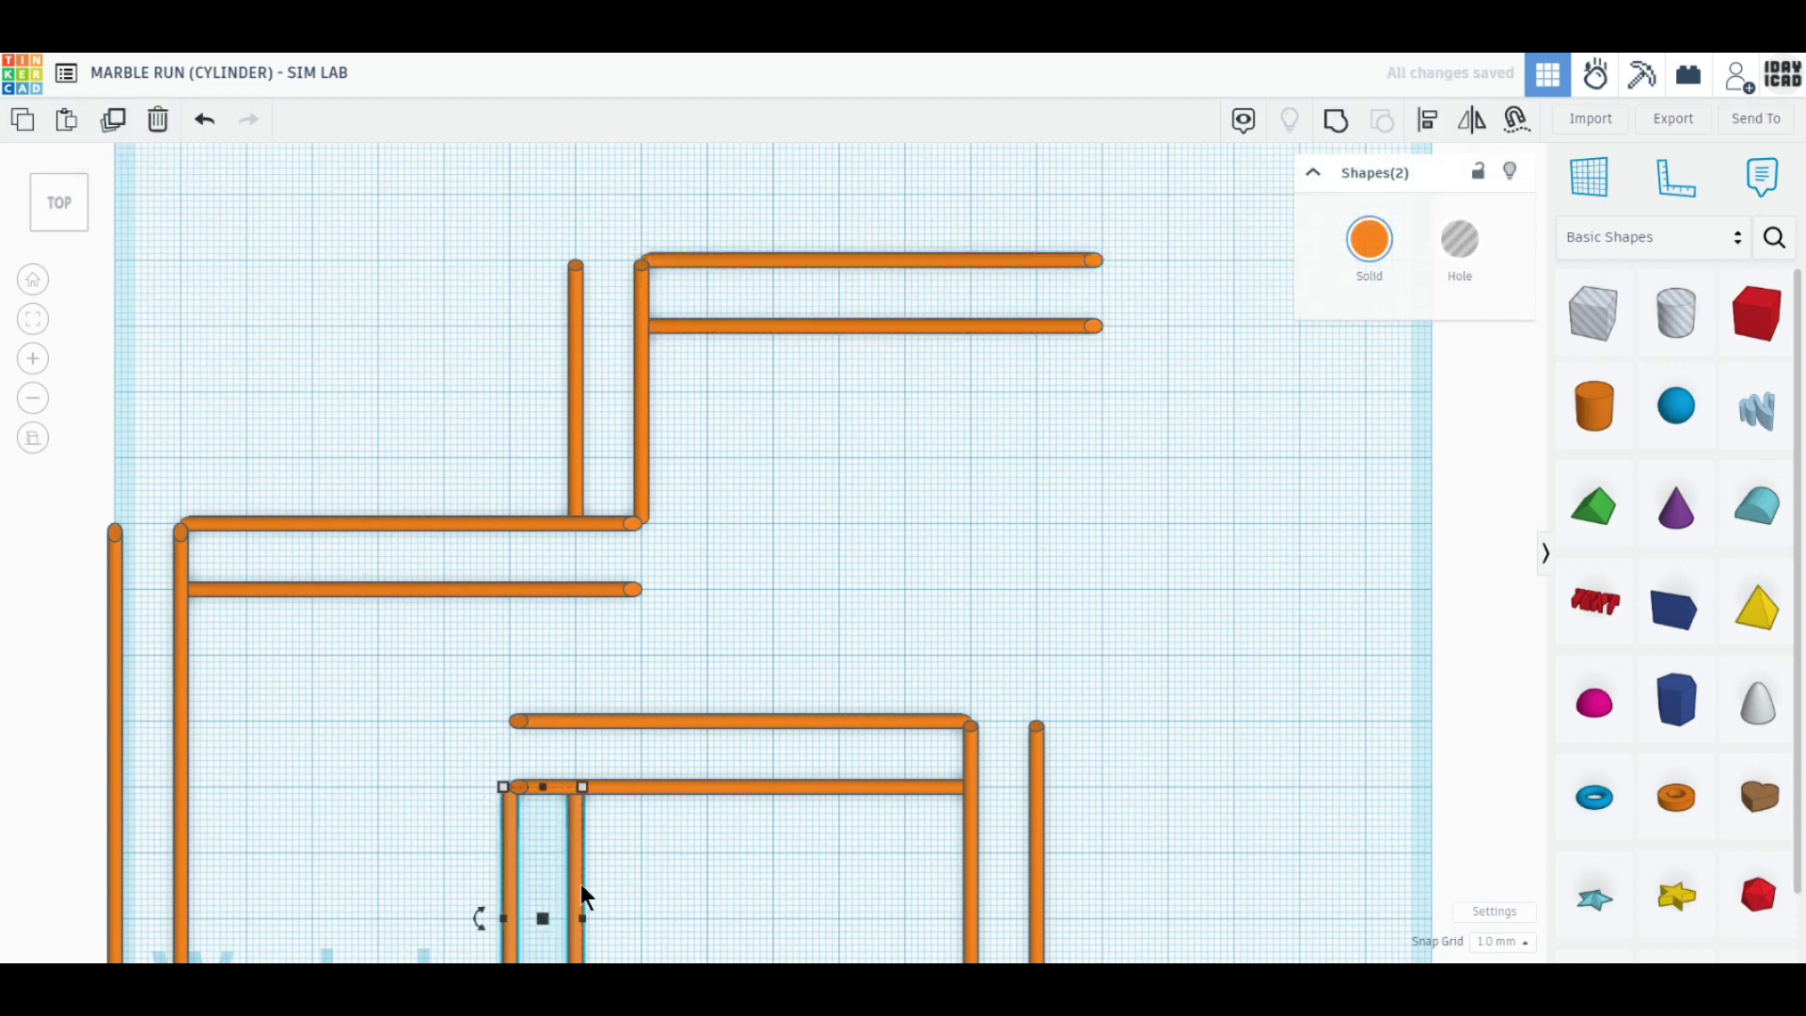
left_click_drag(579, 890, 1109, 421)
- Duplicate the rearmost rail pair, place the copy rightward from the forward-sloping pair's front end, and shorten it to 50 mm
middle_click_drag(1140, 730, 1074, 540)
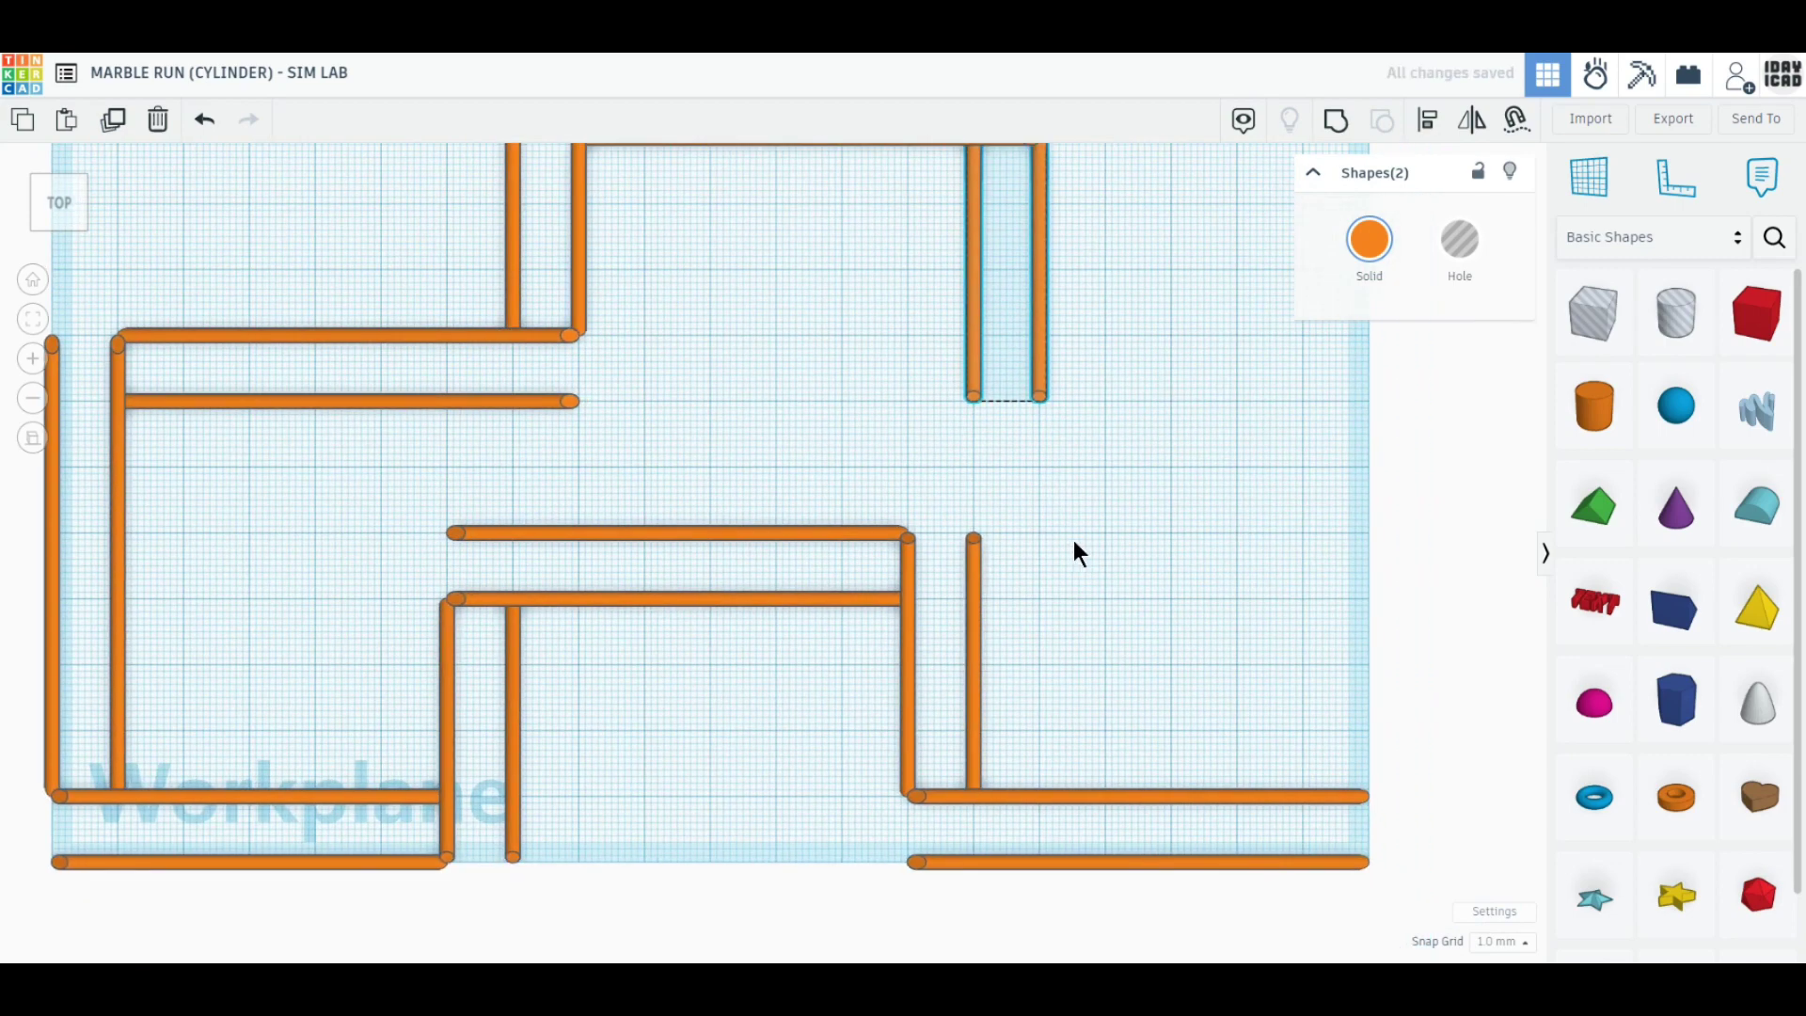
middle_click_drag(737, 506, 730, 625)
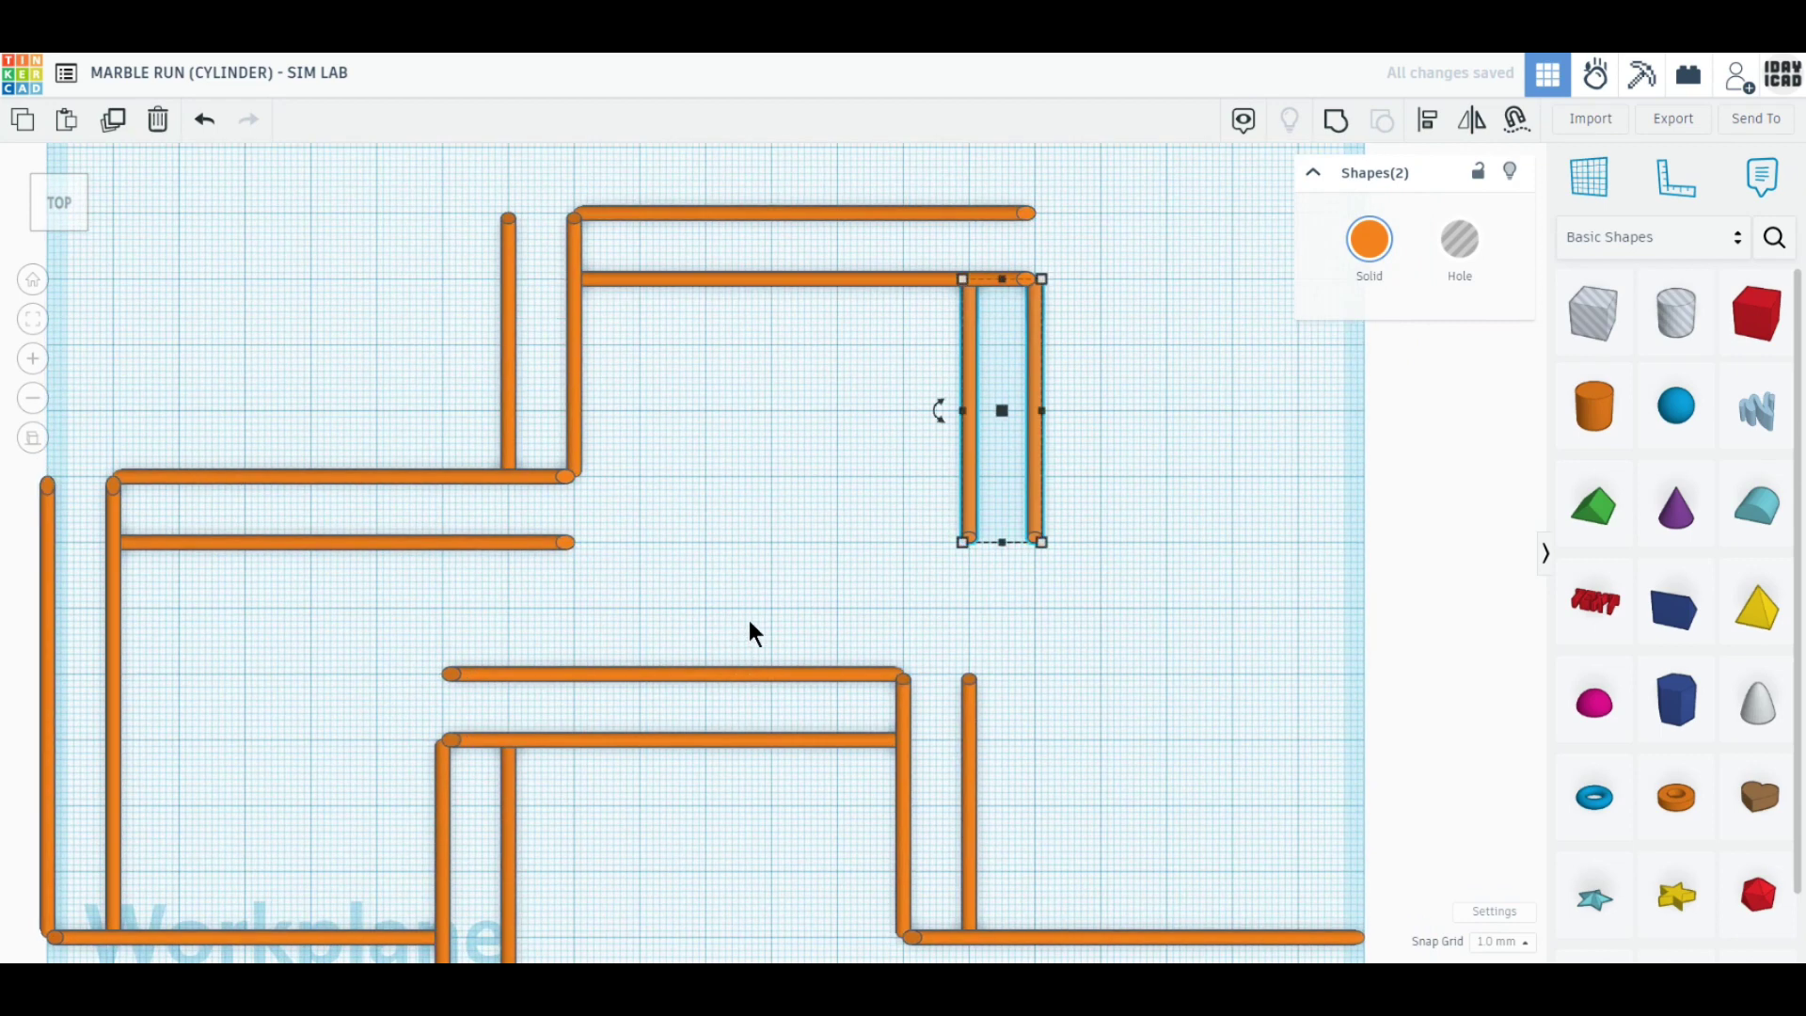
left_click_drag(795, 386, 658, 180)
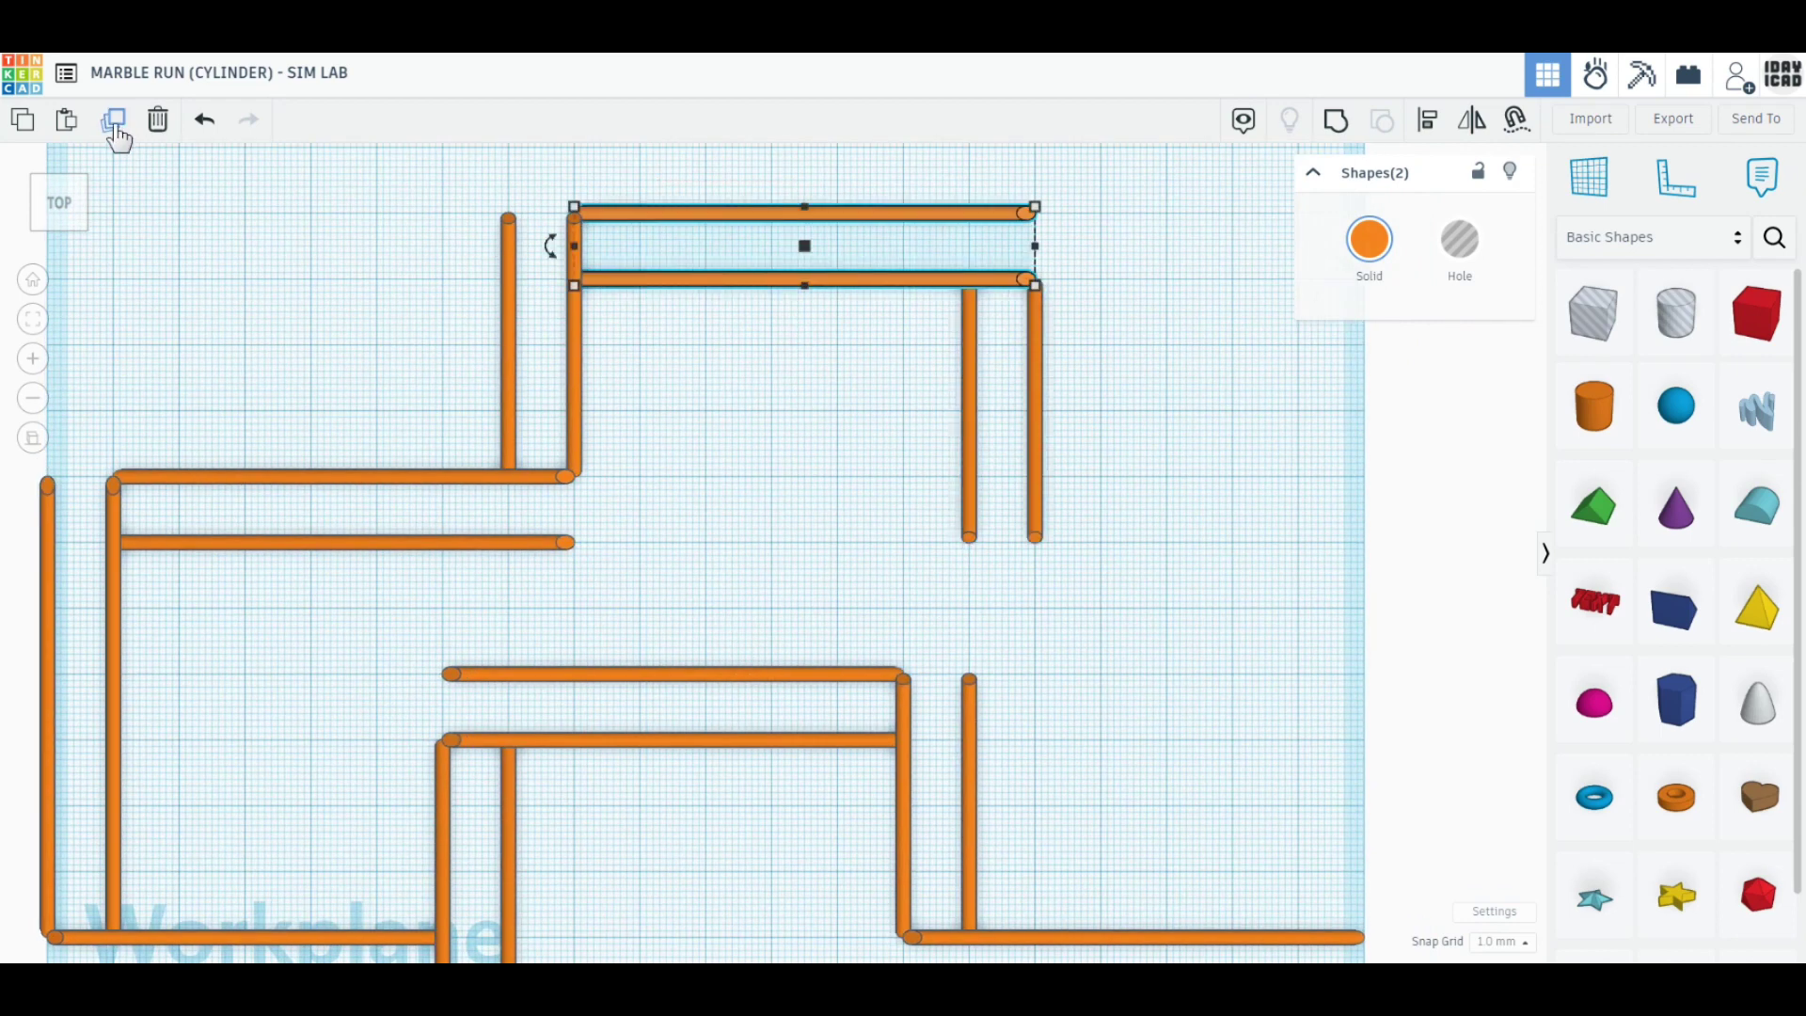
left_click(113, 123)
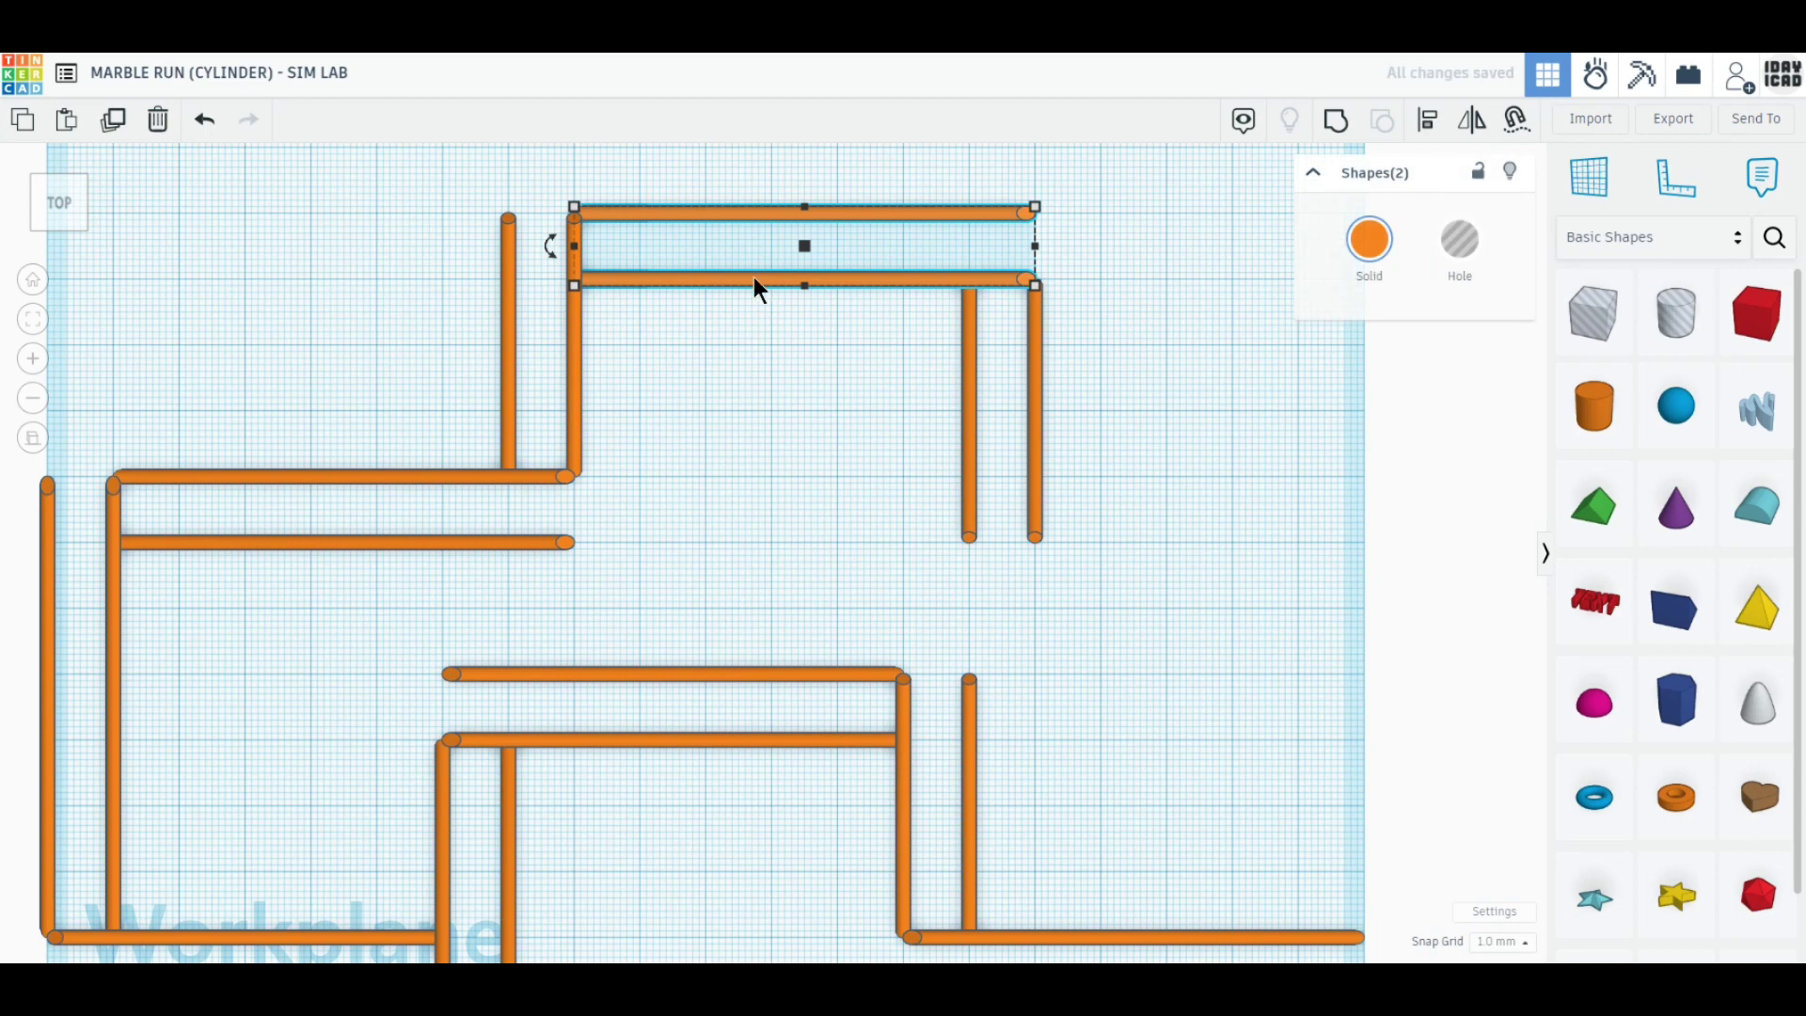
left_click_drag(754, 282, 1213, 543)
left_click_drag(1494, 510, 1358, 517)
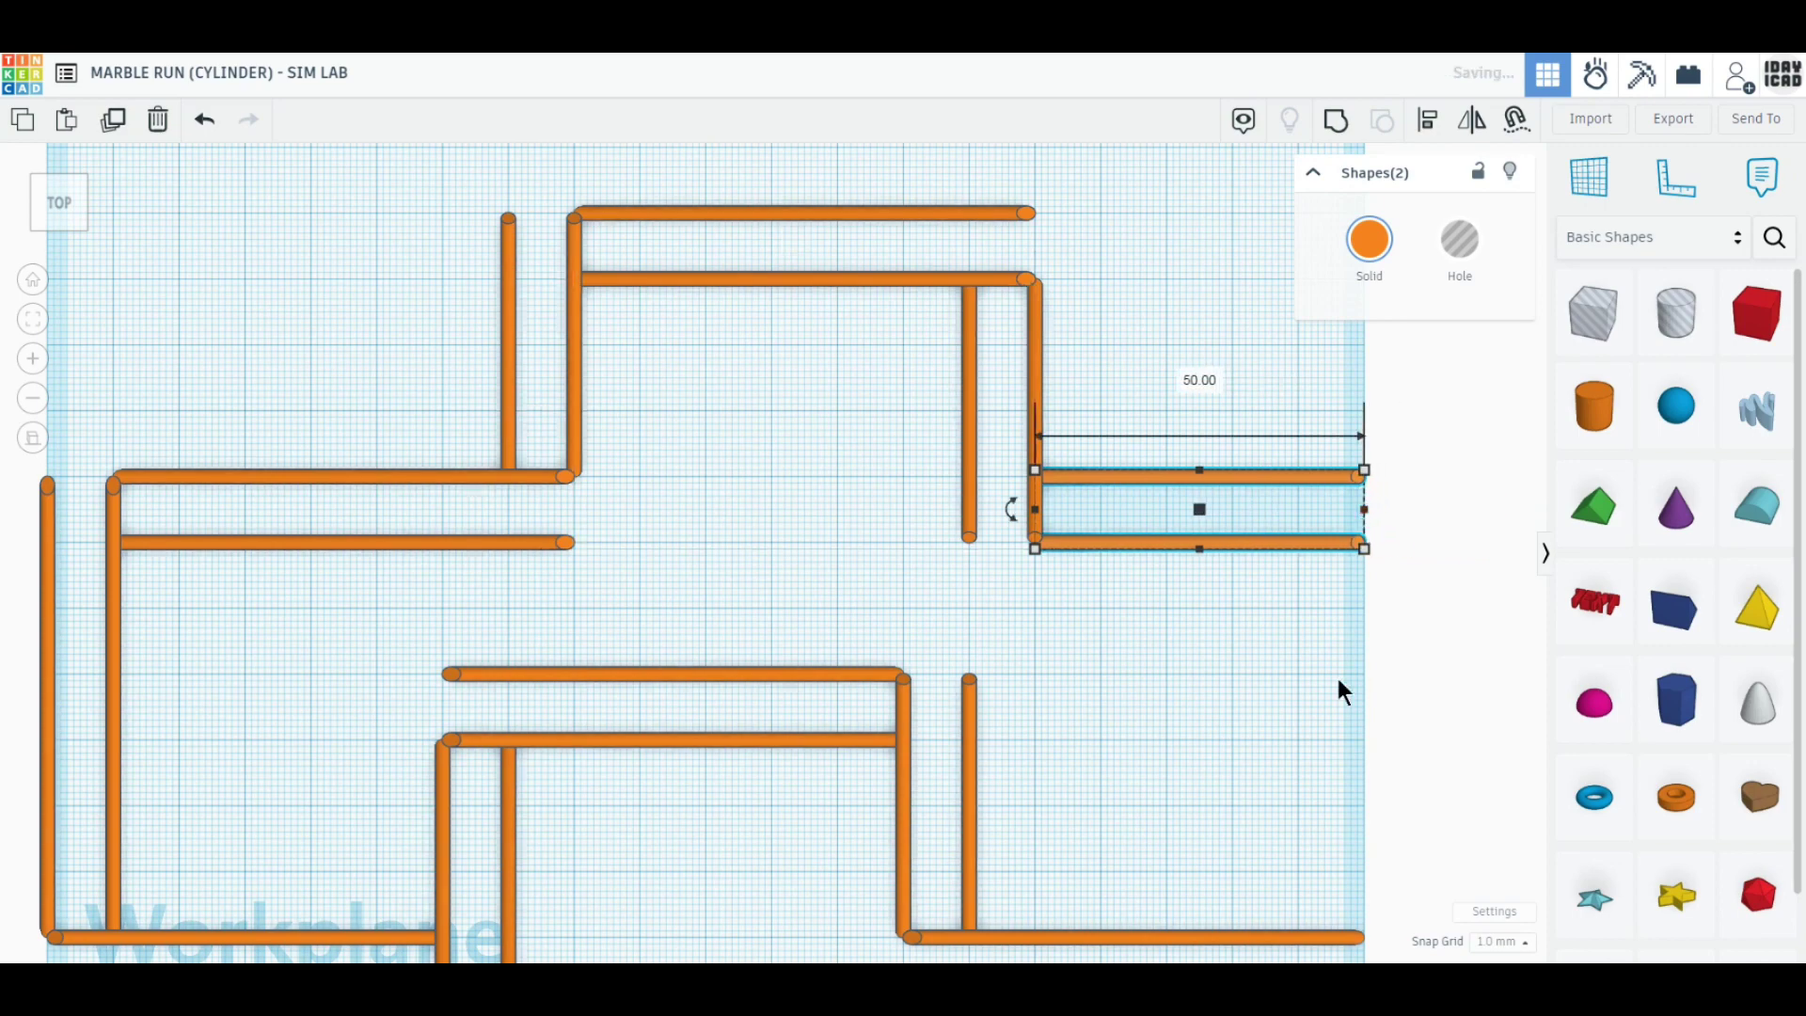
- Duplicate the perpendicular rail pair left of the rearmost rails, move the copy 120 mm right, and lengthen it to 70 mm
left_click(882, 475)
middle_click_drag(741, 452, 709, 664)
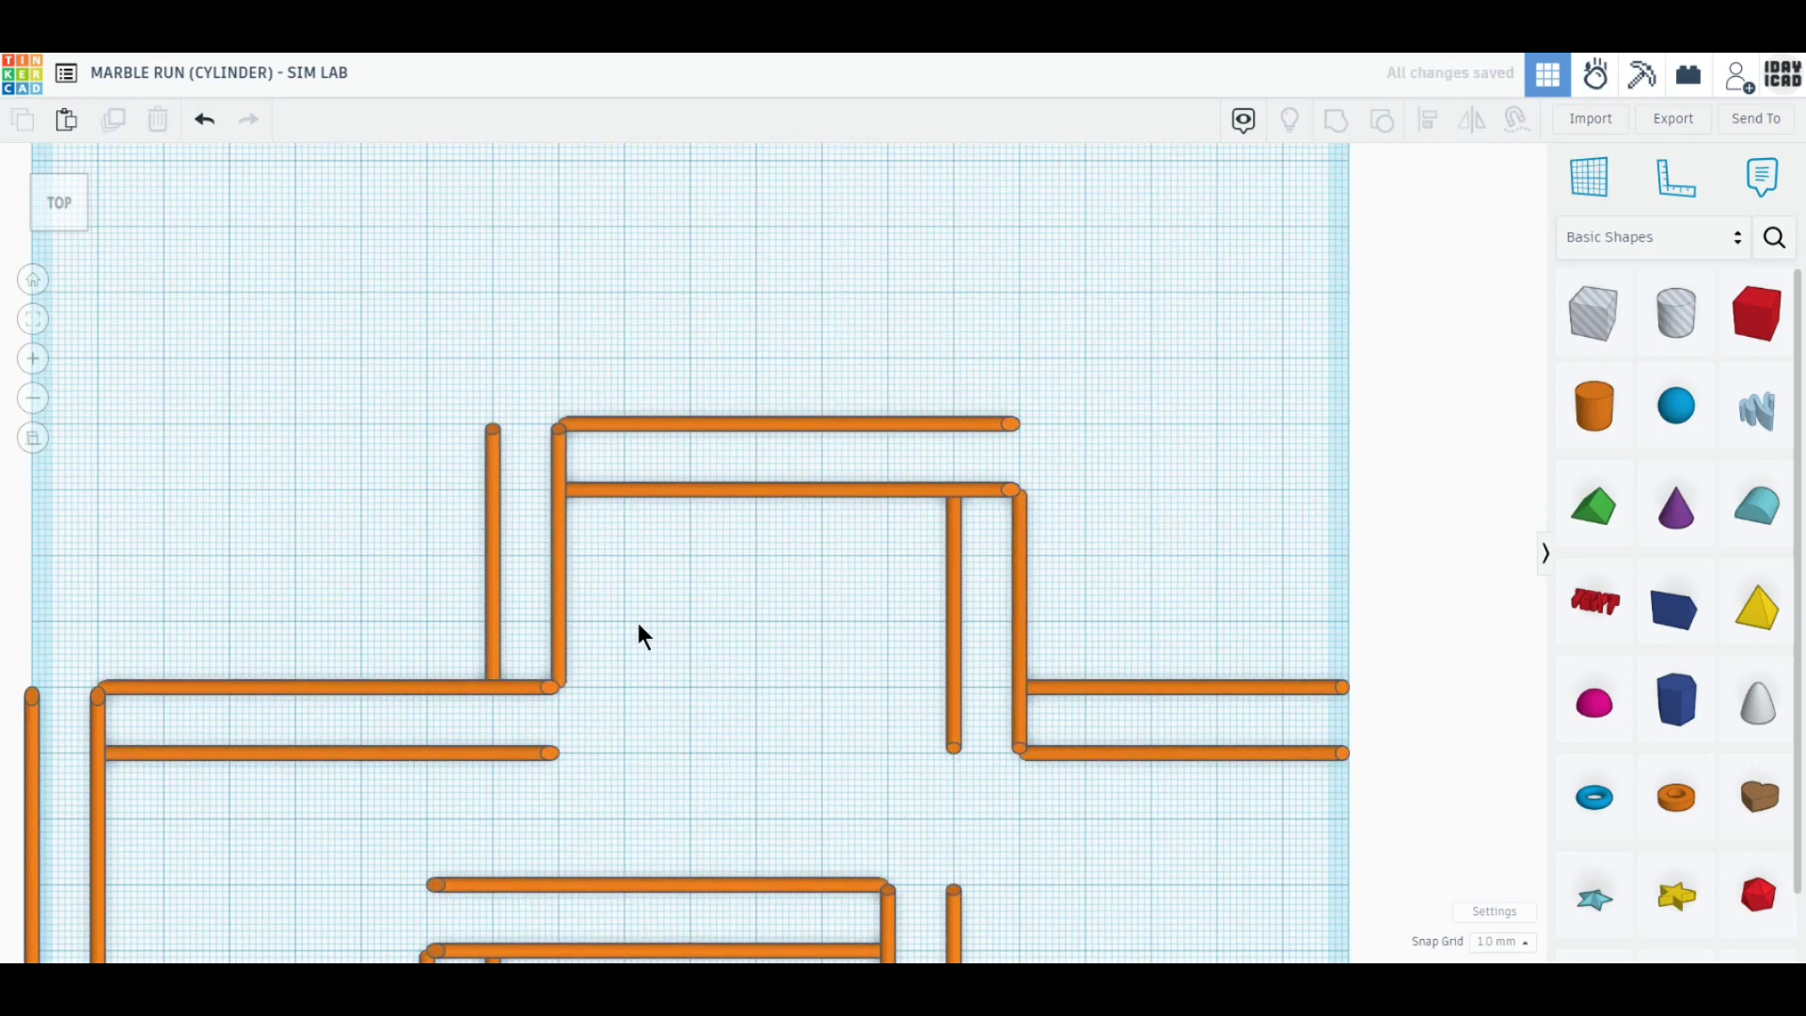
left_click_drag(632, 625, 442, 523)
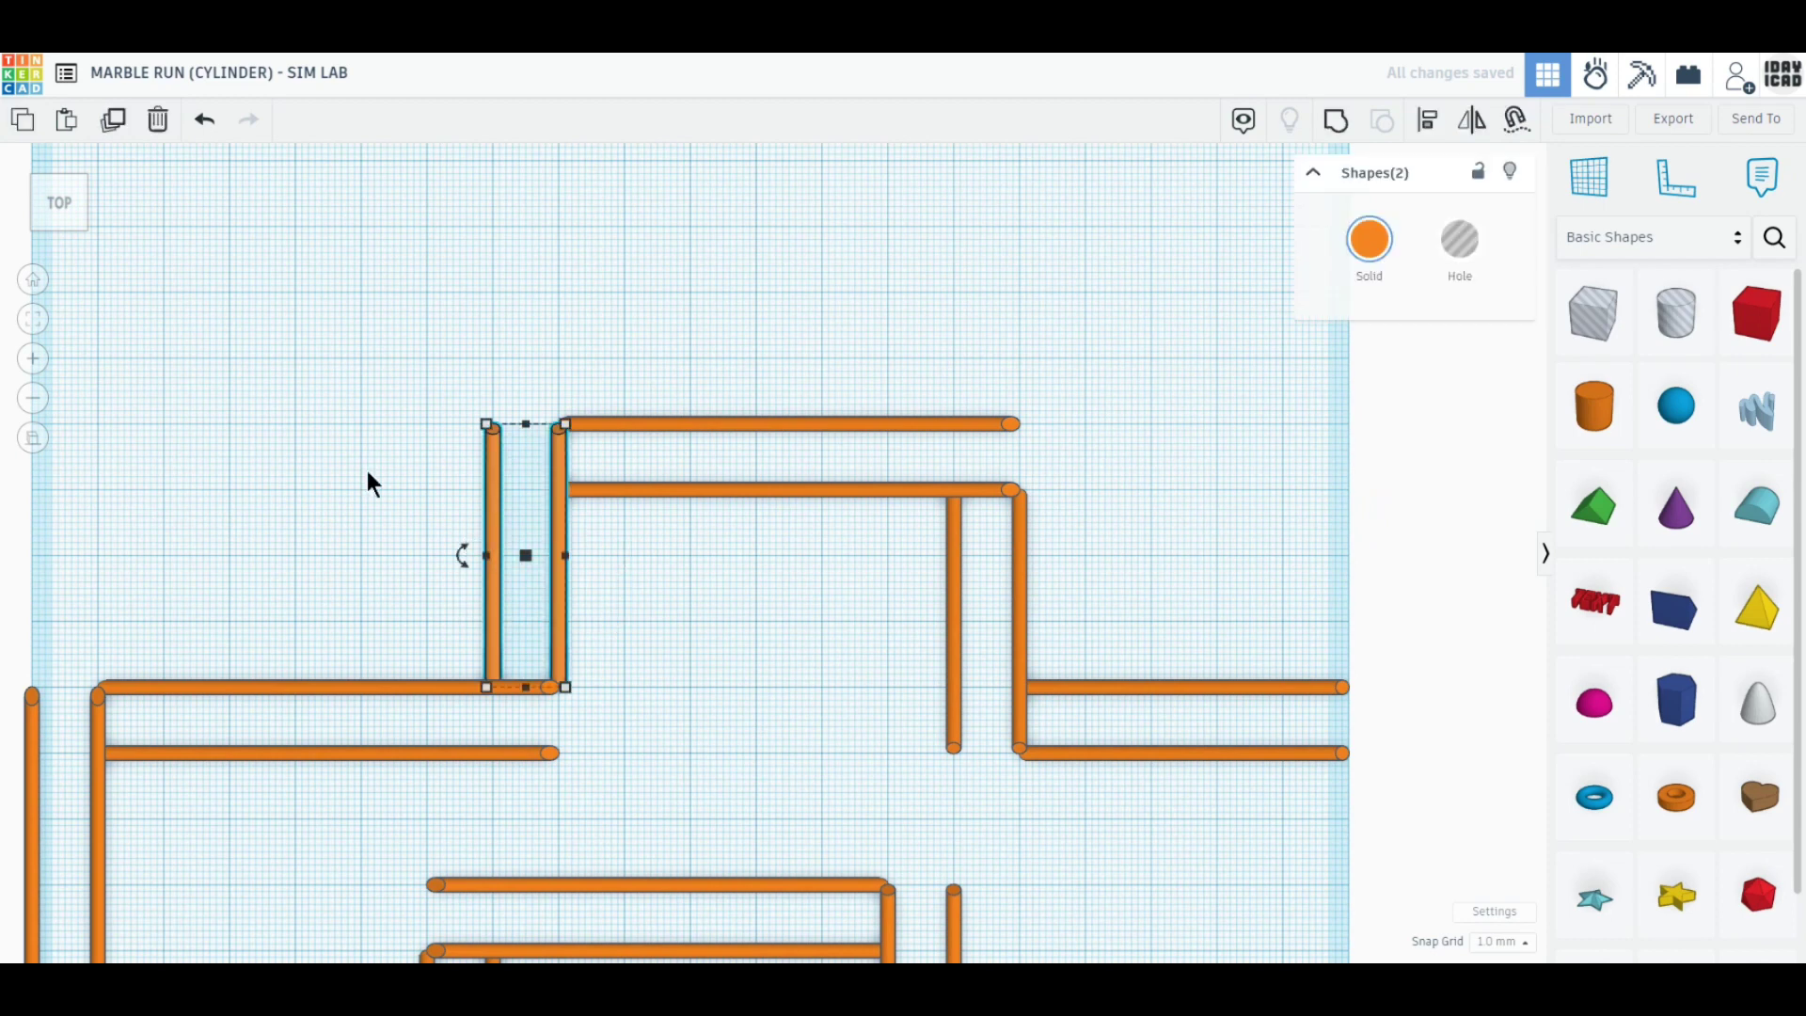
left_click(114, 137)
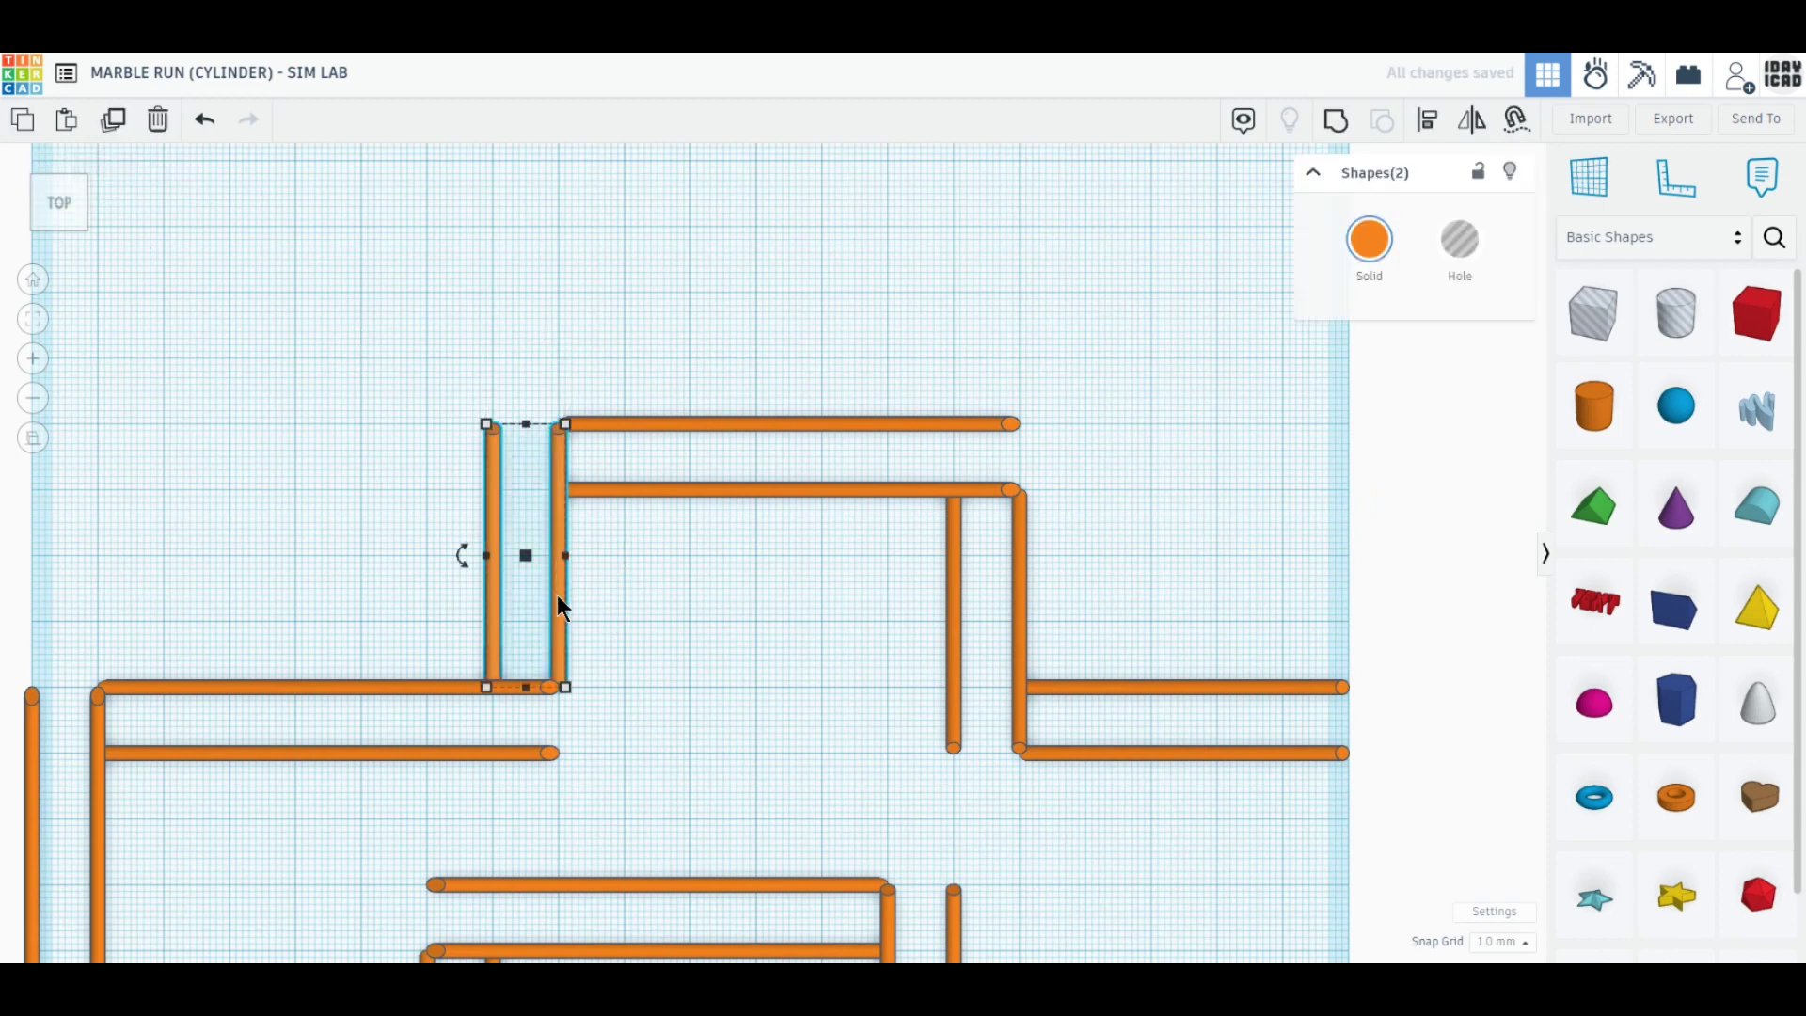
left_click_drag(558, 597, 1345, 594)
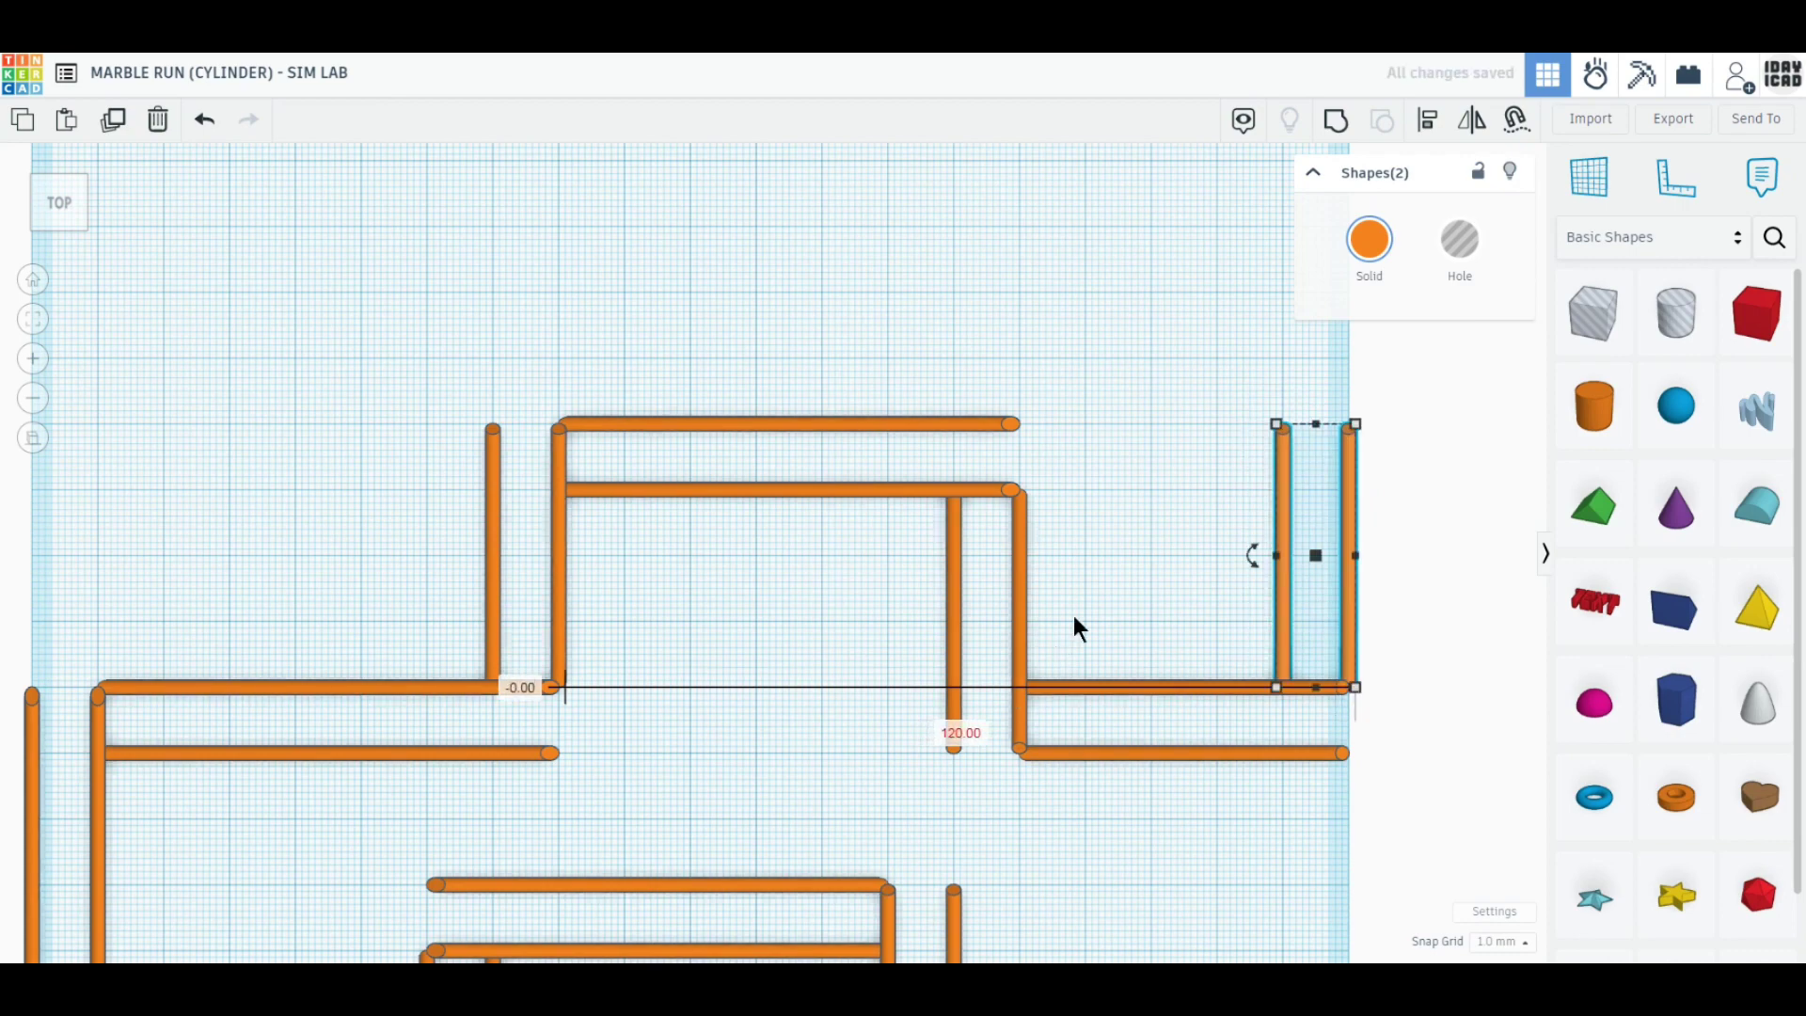
right_click_drag(1075, 615, 1081, 605)
middle_click_drag(1067, 659, 1097, 805)
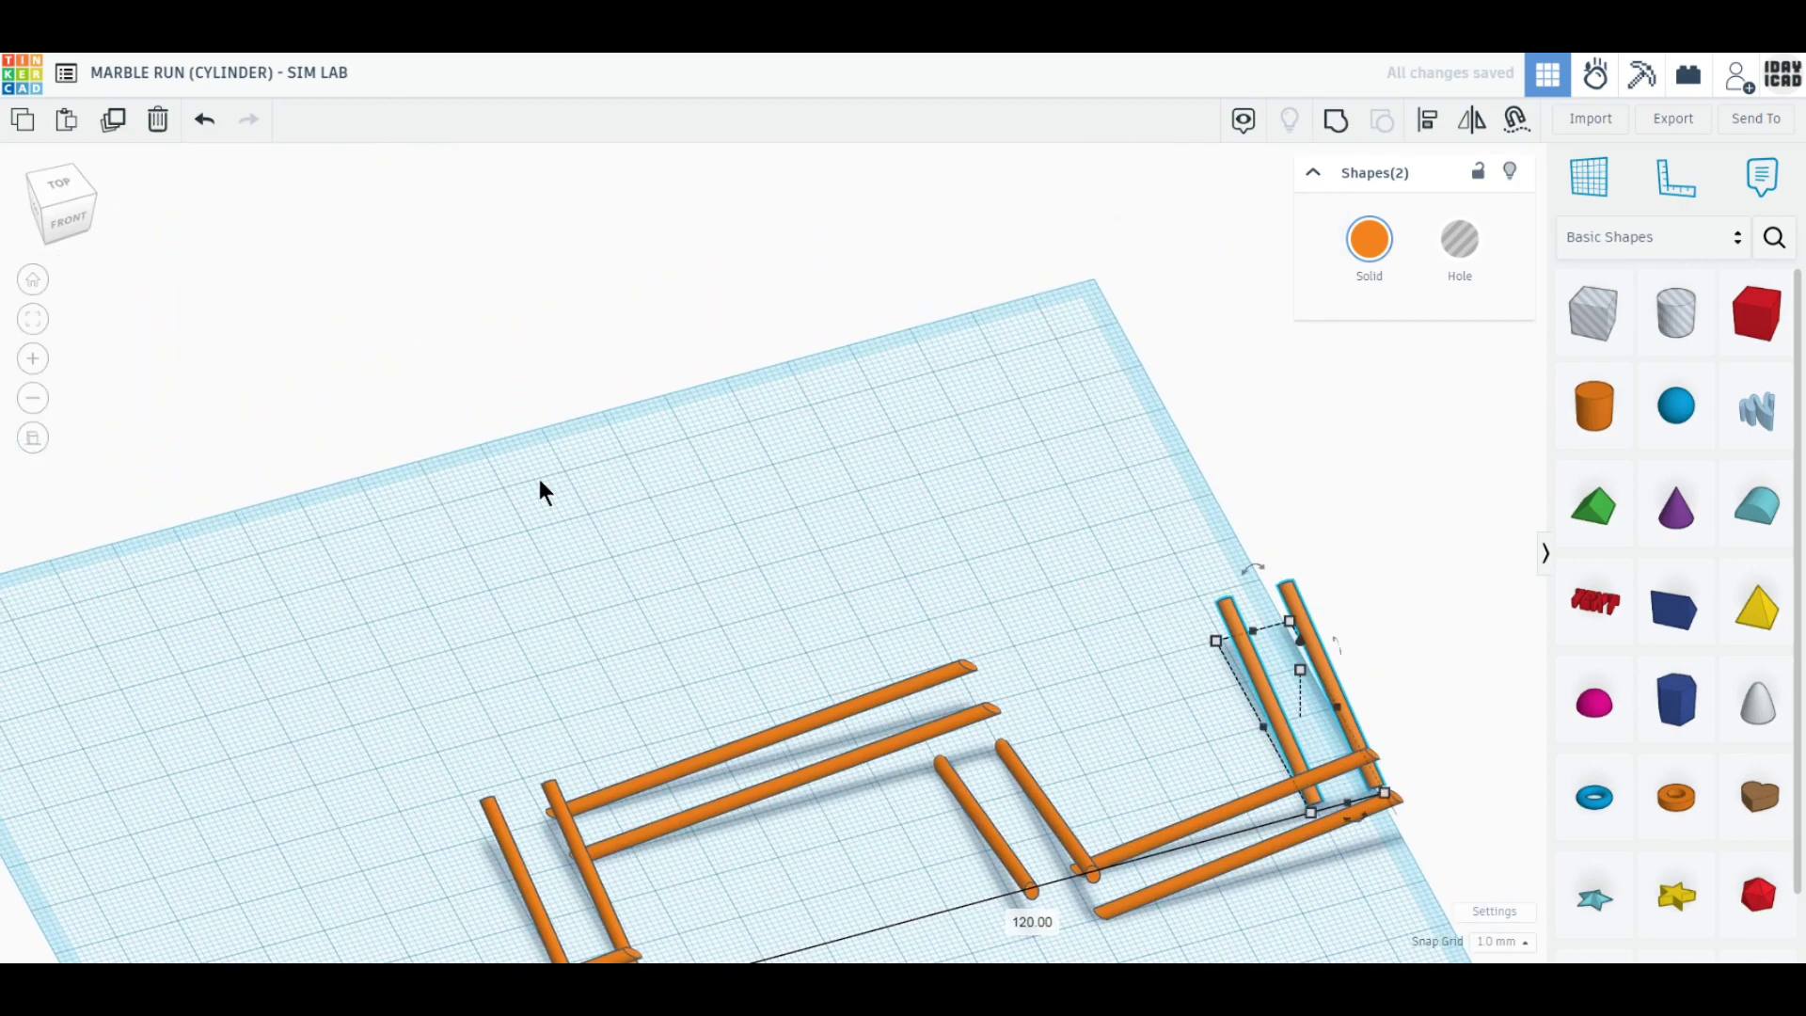
left_click(57, 180)
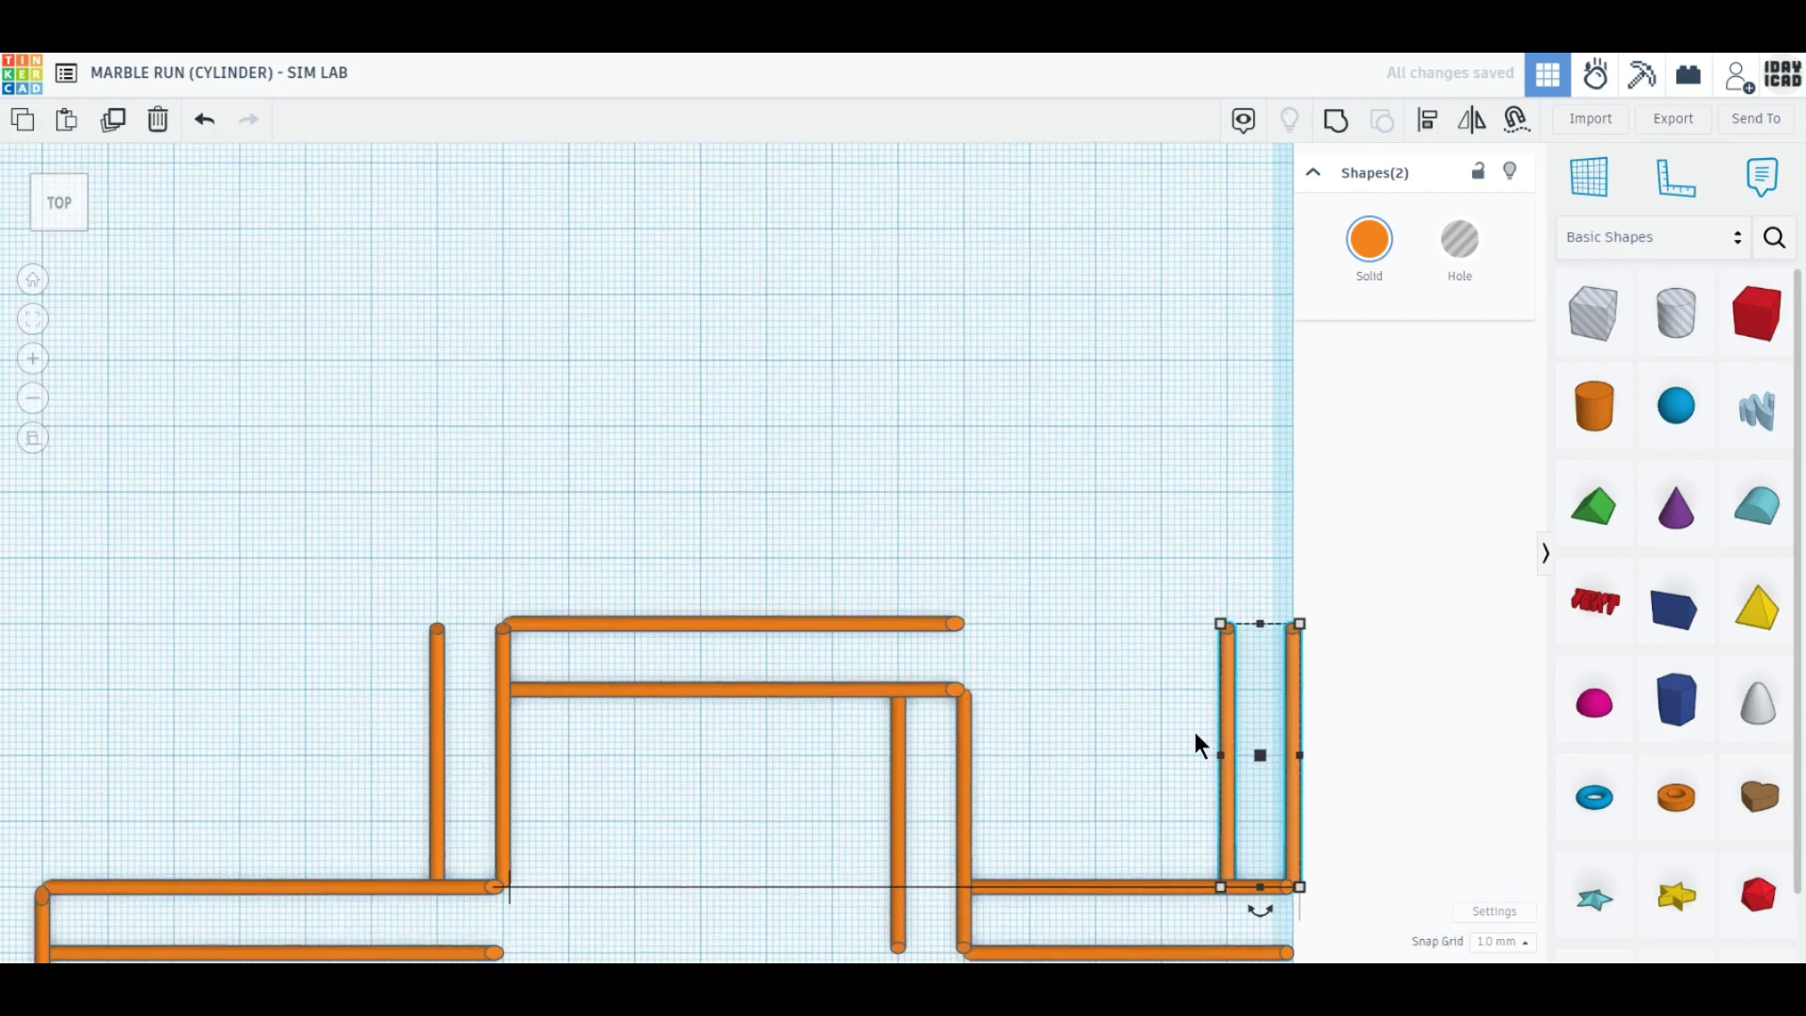
left_click_drag(1263, 624, 1253, 425)
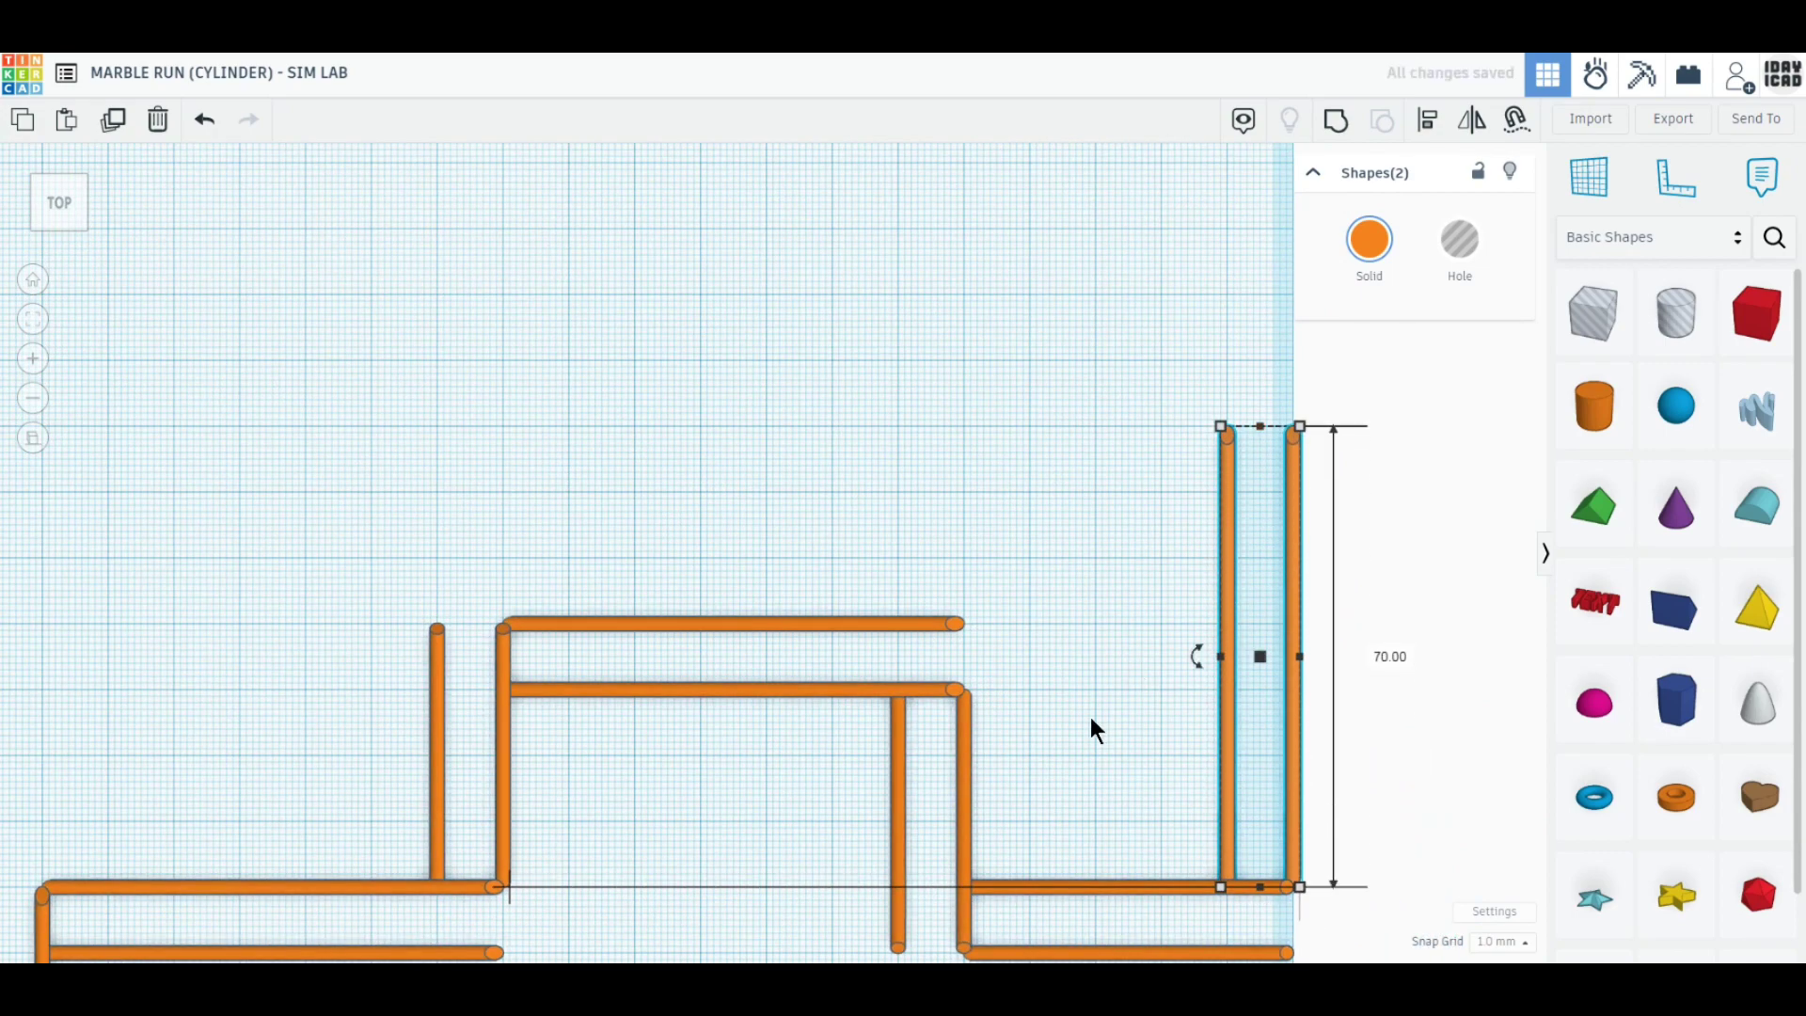
- Duplicate the left-sloping horizontal rail pair near the front and place the copy leftward from the rear end of the far-right perpendicular rails
middle_click_drag(1092, 717, 1084, 452)
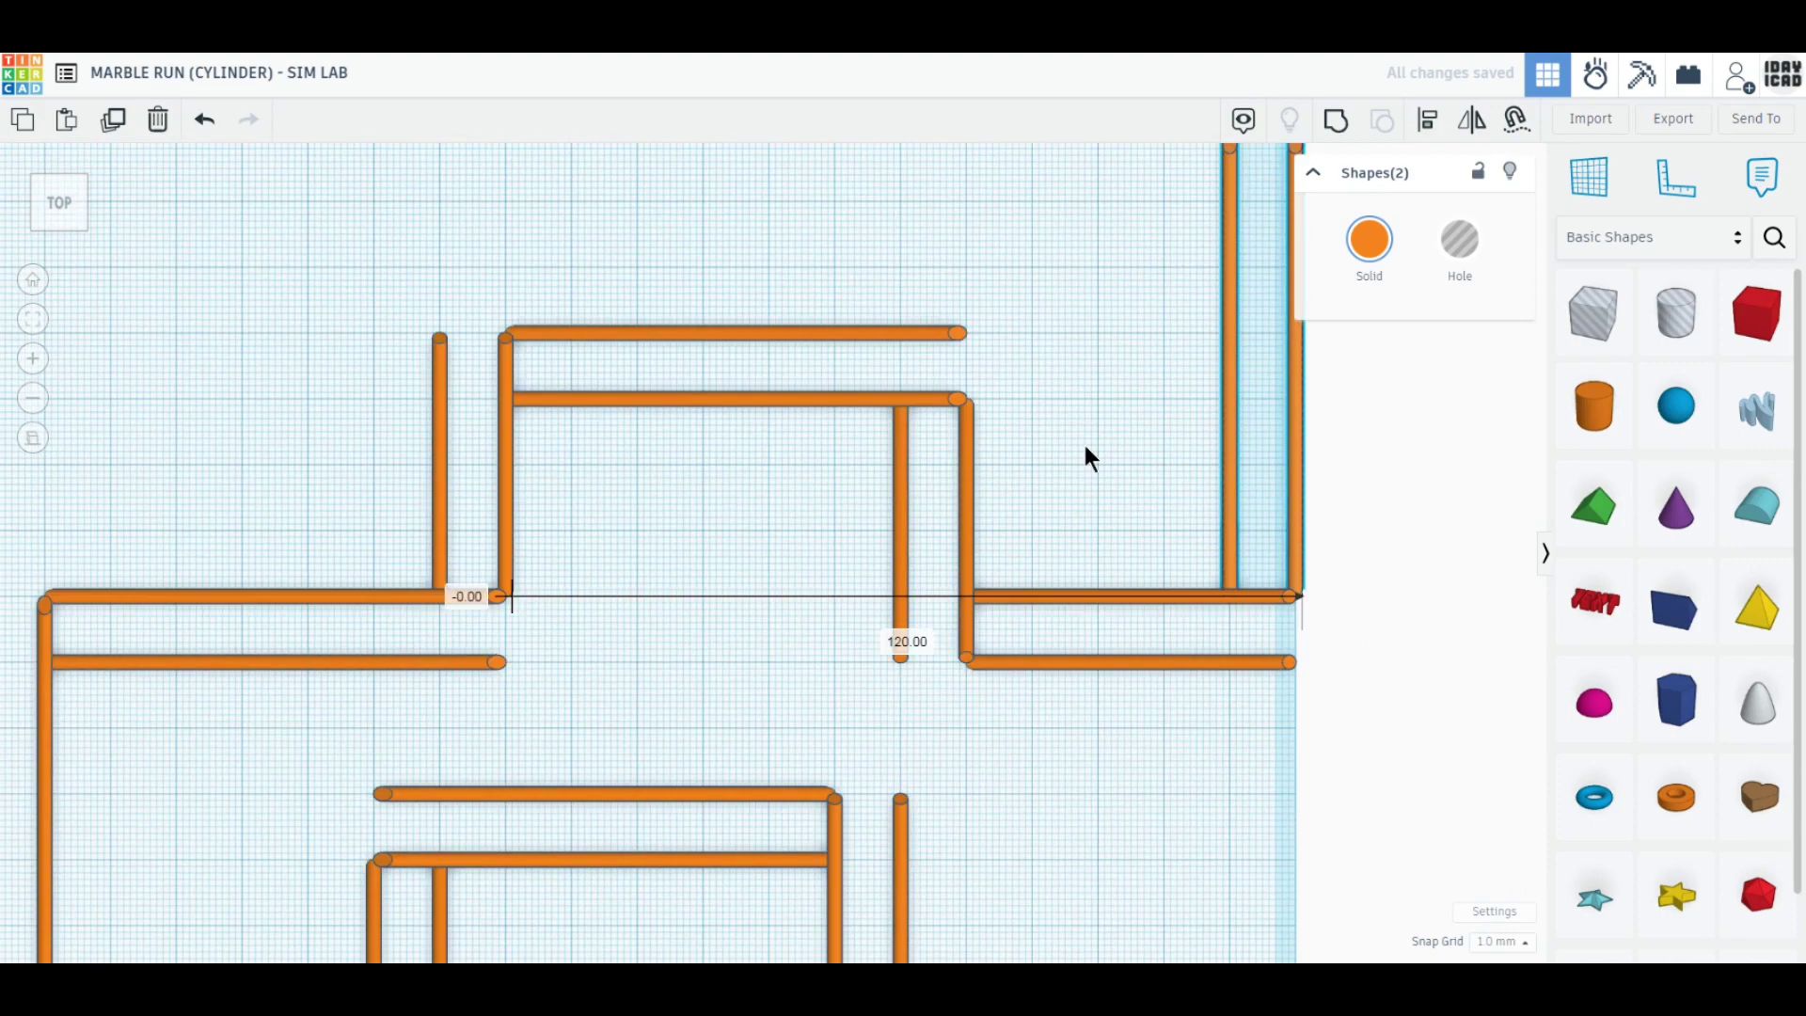
scroll(1007, 549, "down", 2)
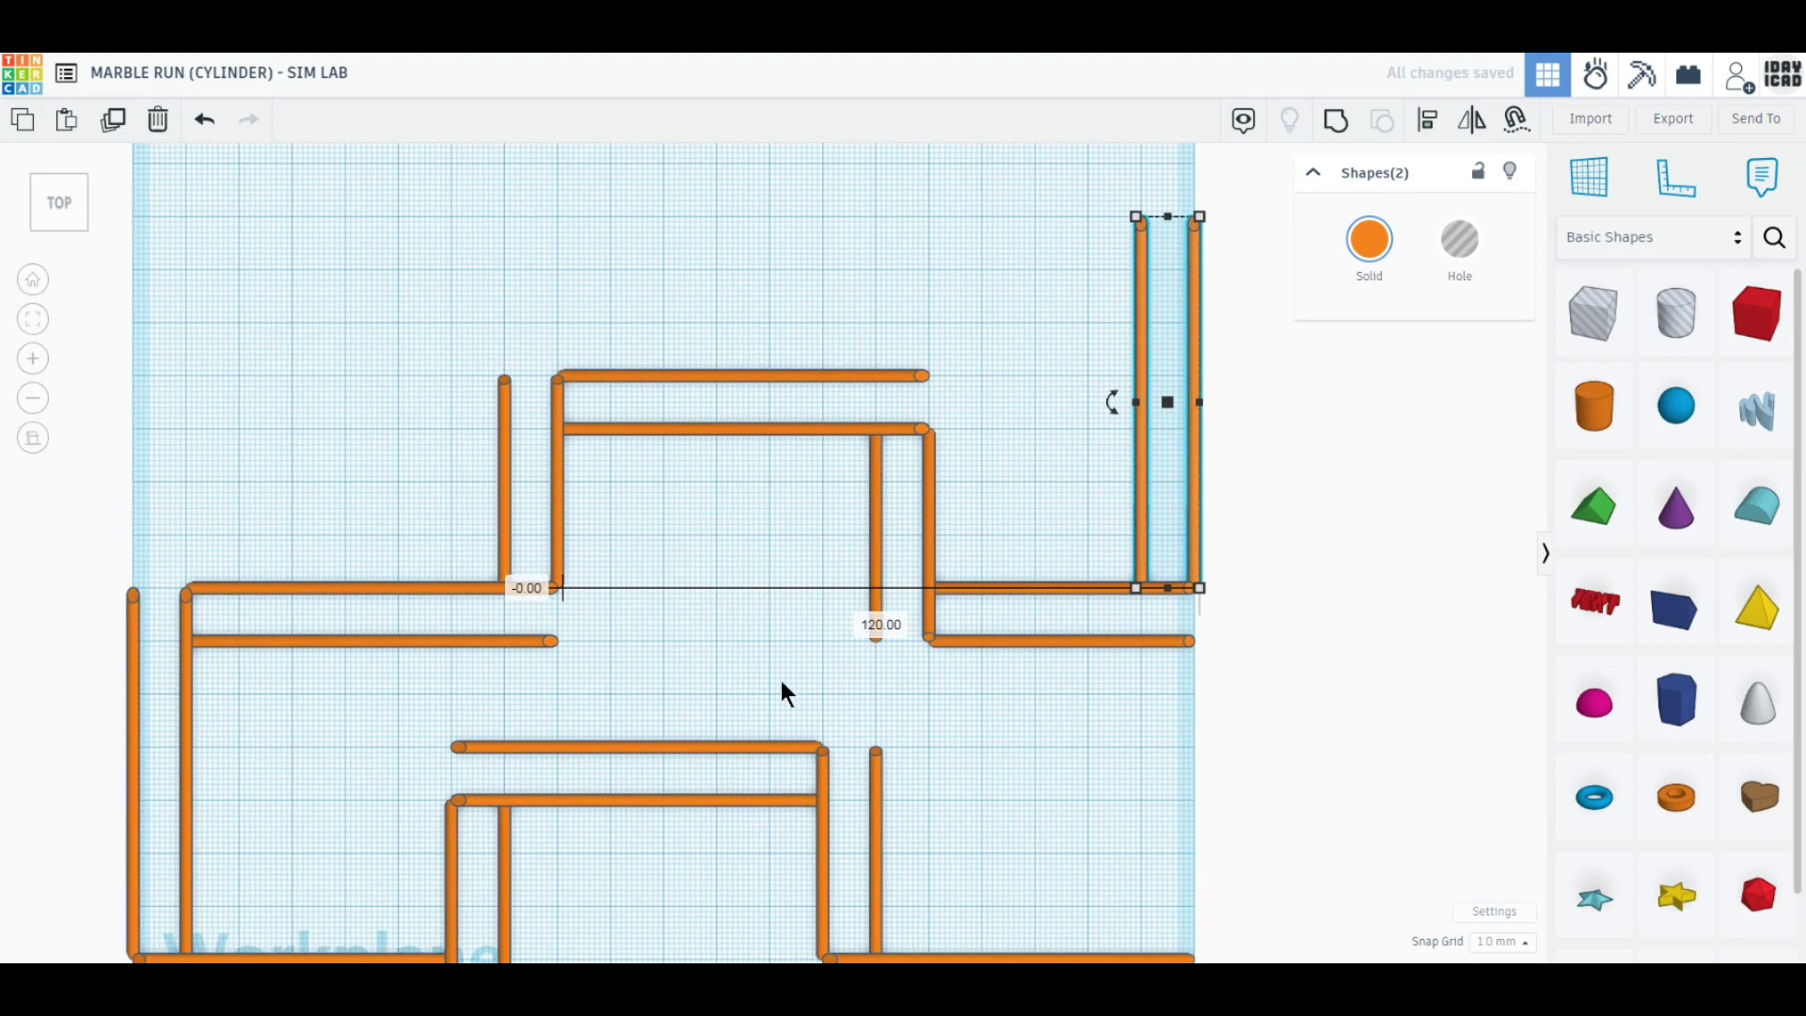
right_click_drag(783, 685, 395, 663)
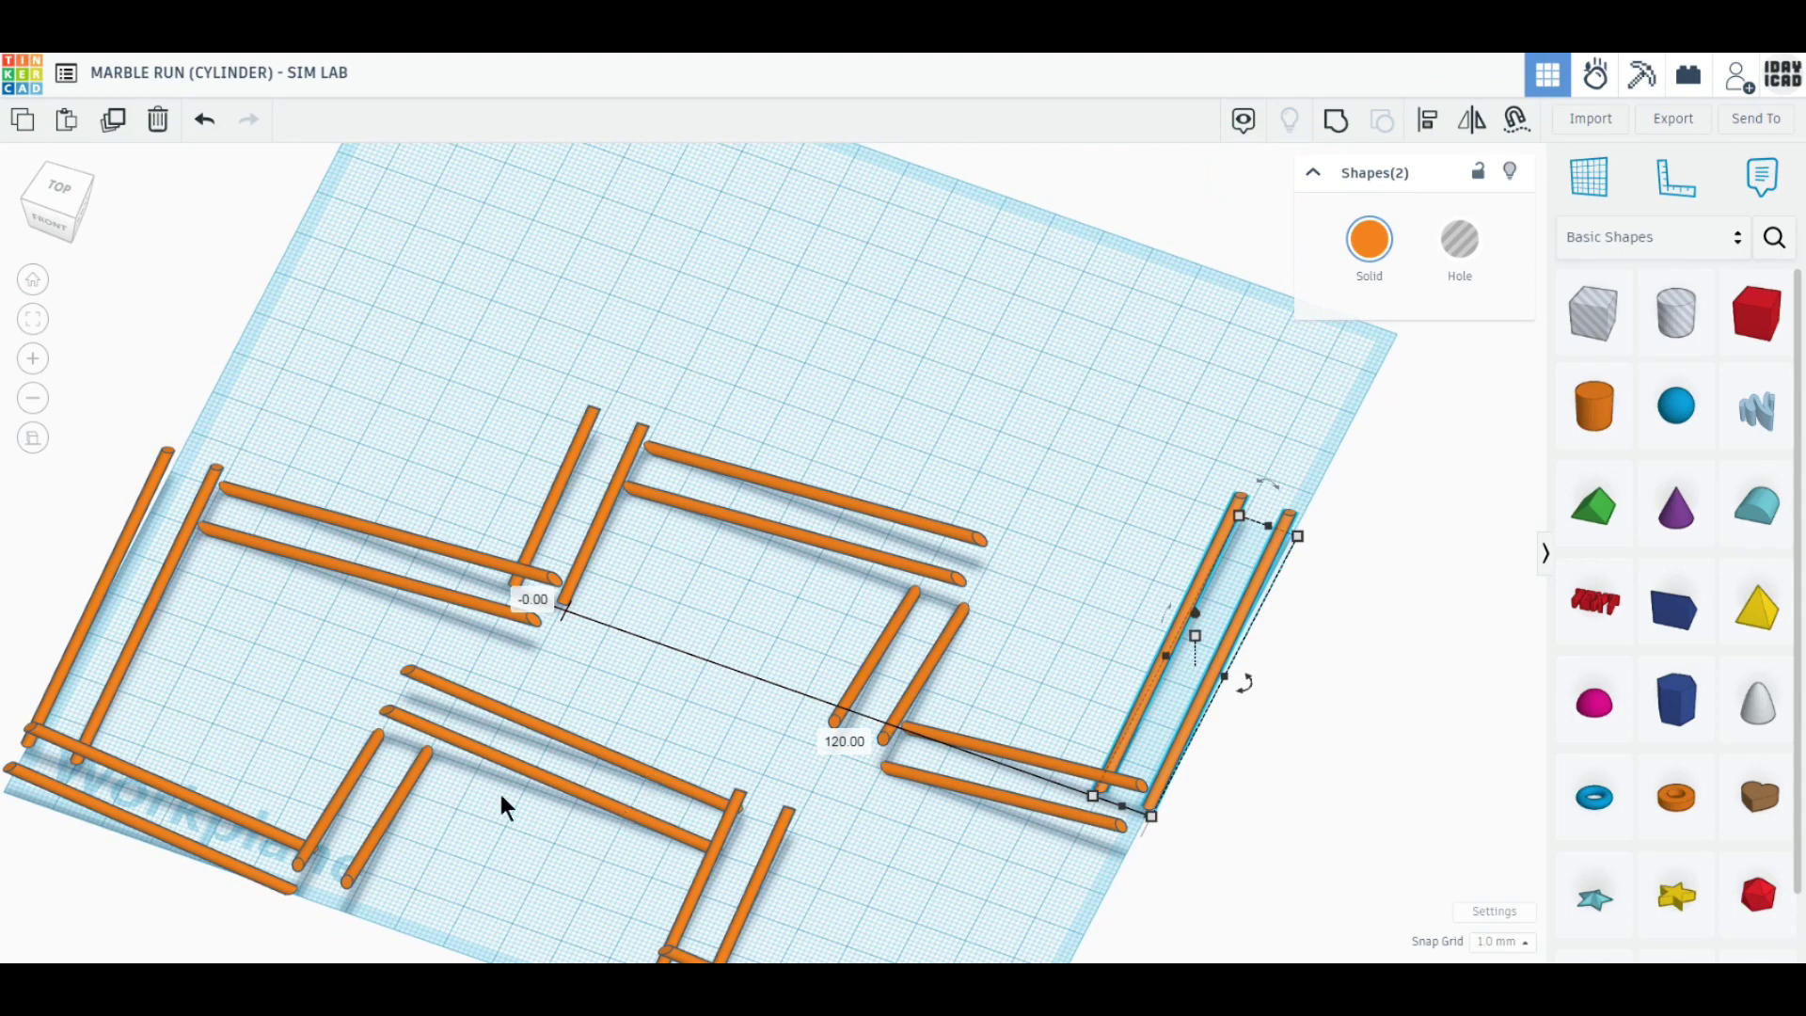
left_click(58, 200)
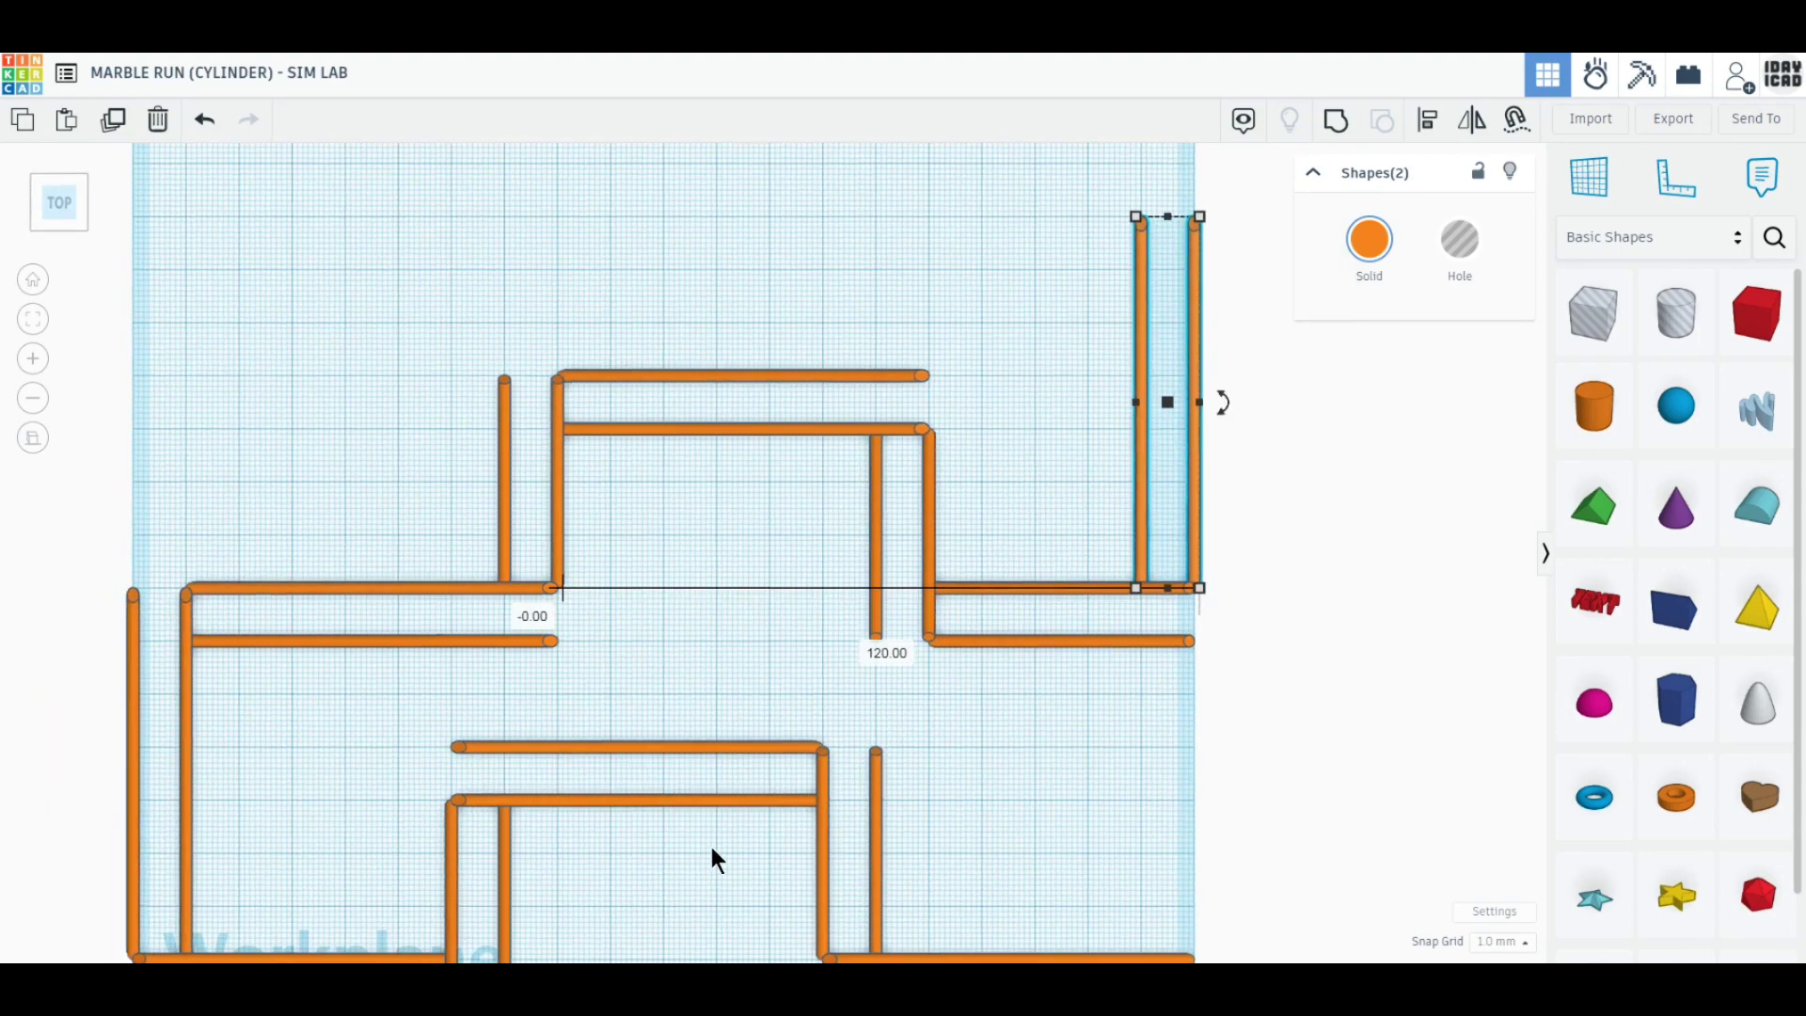
left_click_drag(711, 847, 612, 716)
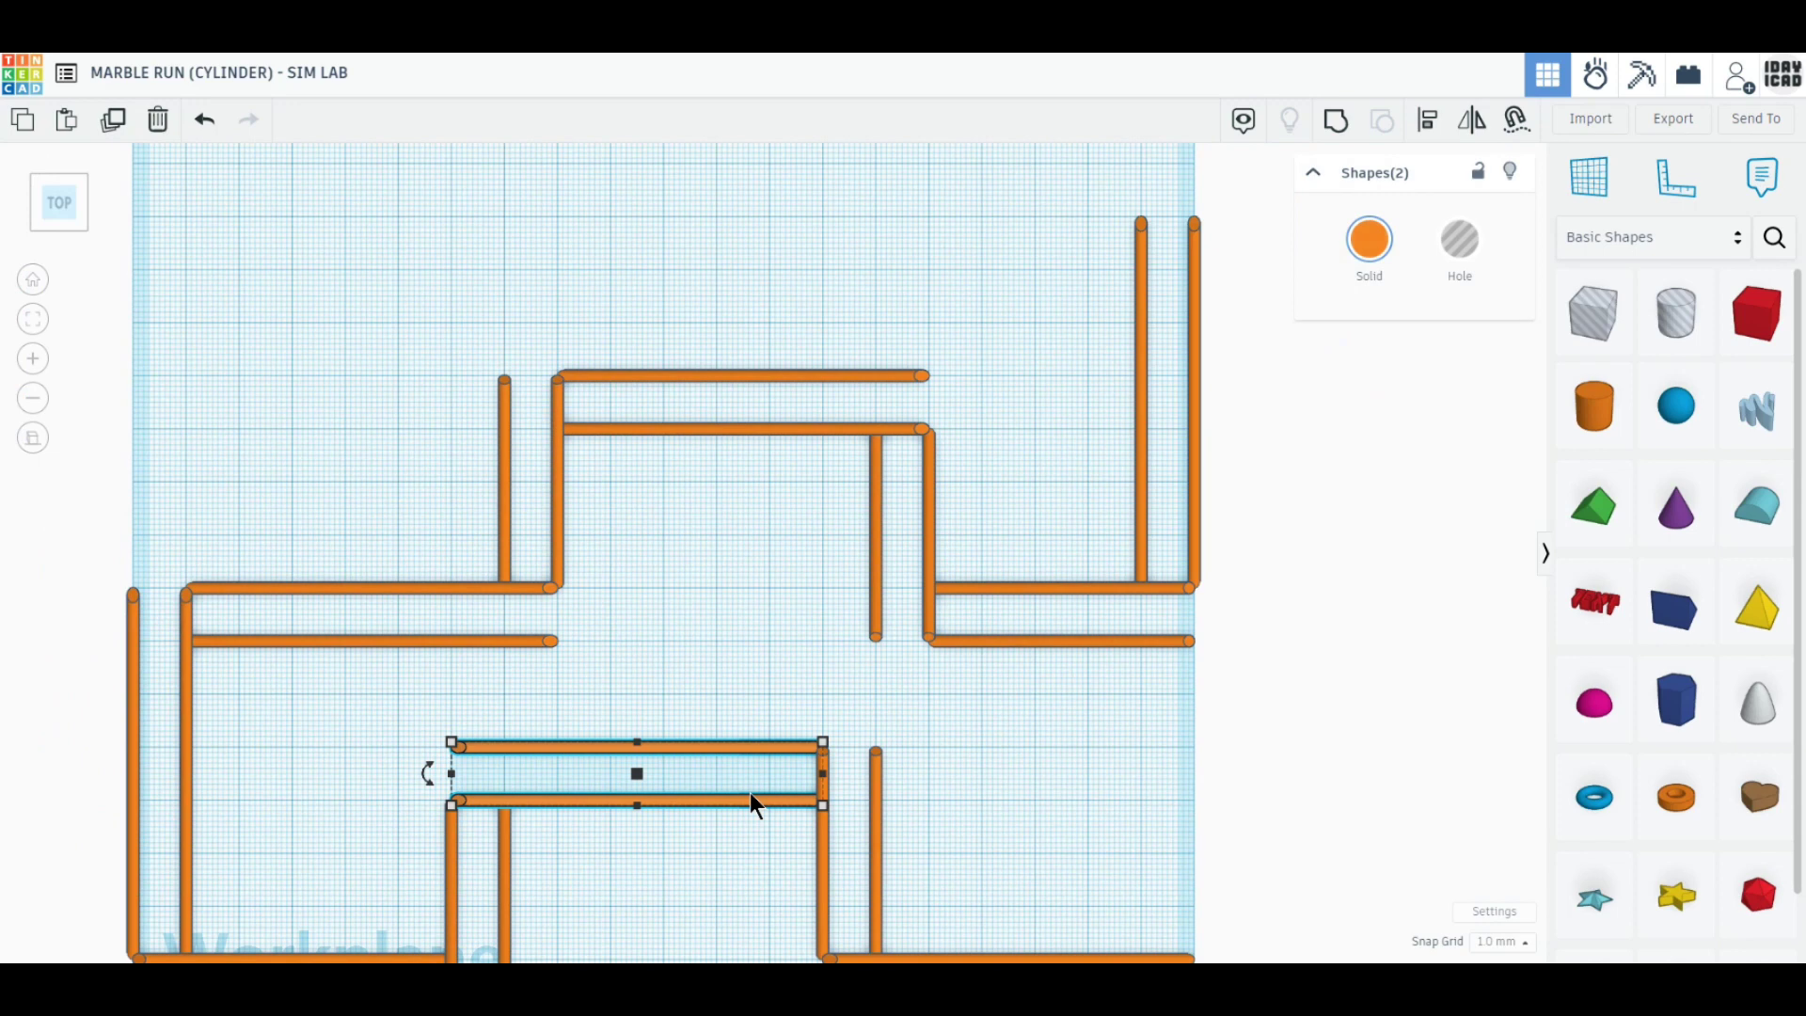
left_click(115, 123)
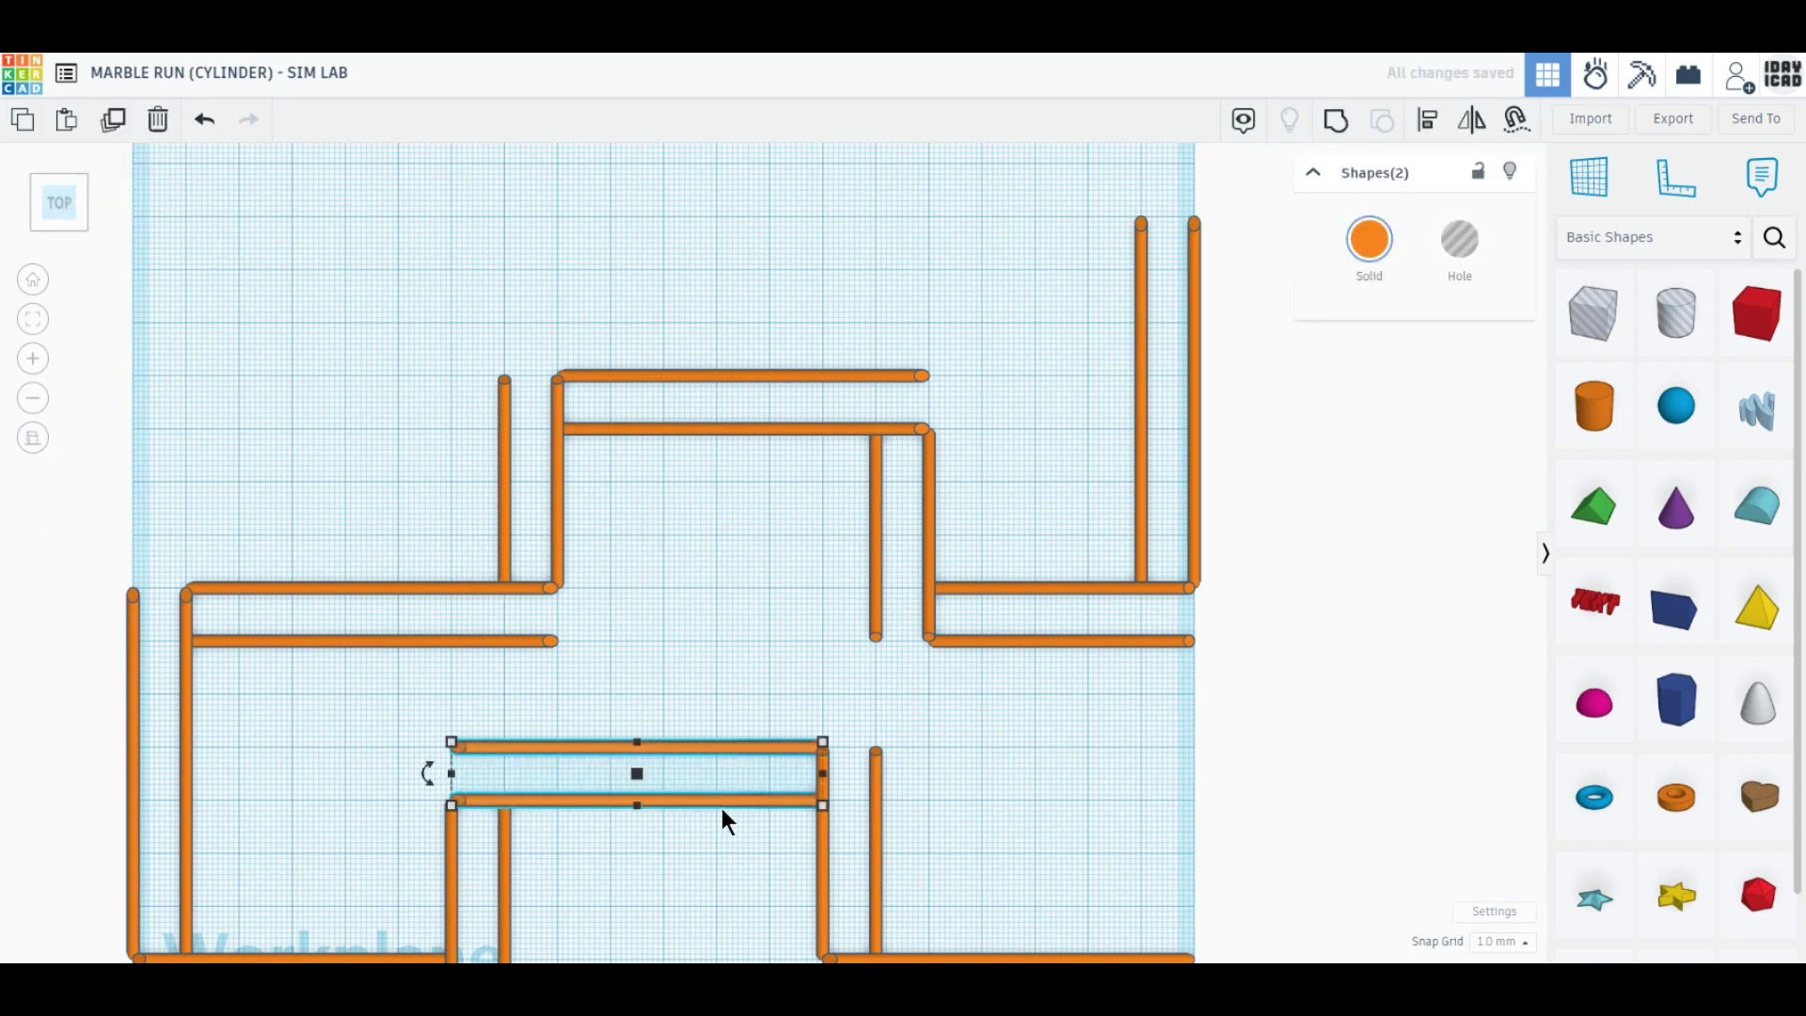
left_click_drag(730, 809, 1043, 268)
- Duplicate the far-right perpendicular rail pair, place the copy behind the left end of the rearmost horizontal rails, and shorten it to 50 mm
middle_click_drag(984, 403, 950, 692)
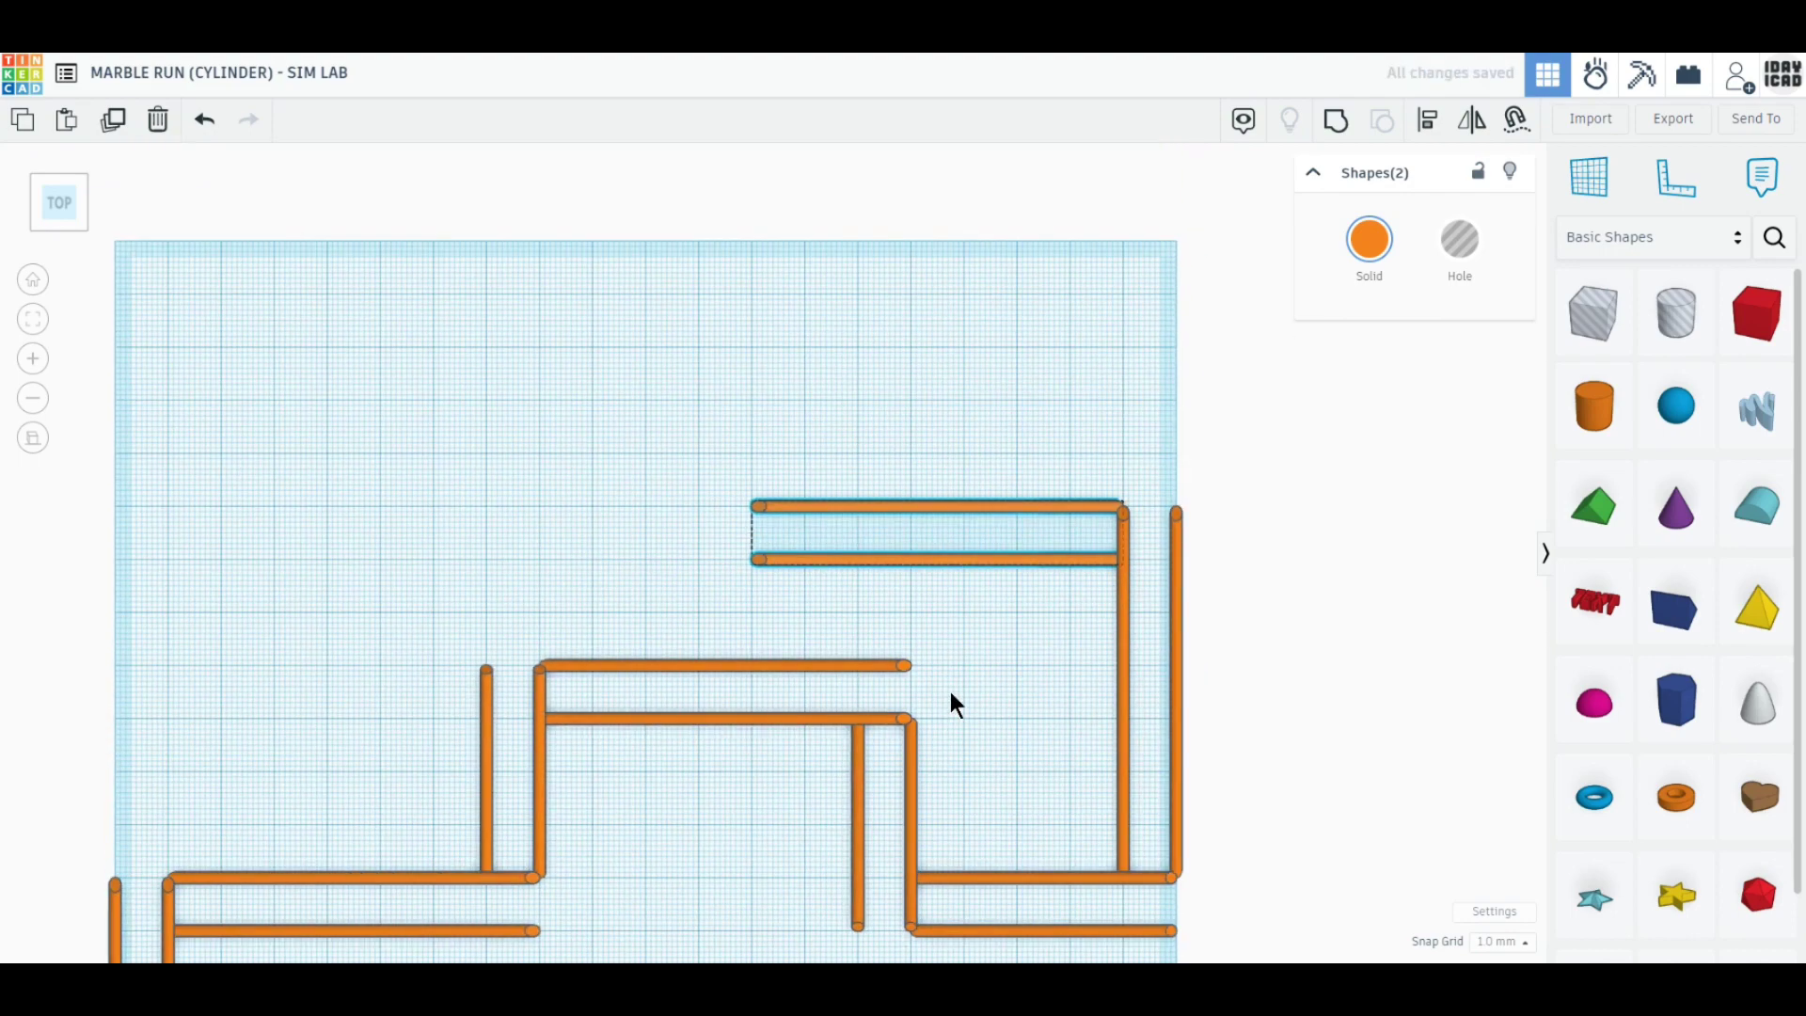
left_click_drag(1229, 771, 1025, 715)
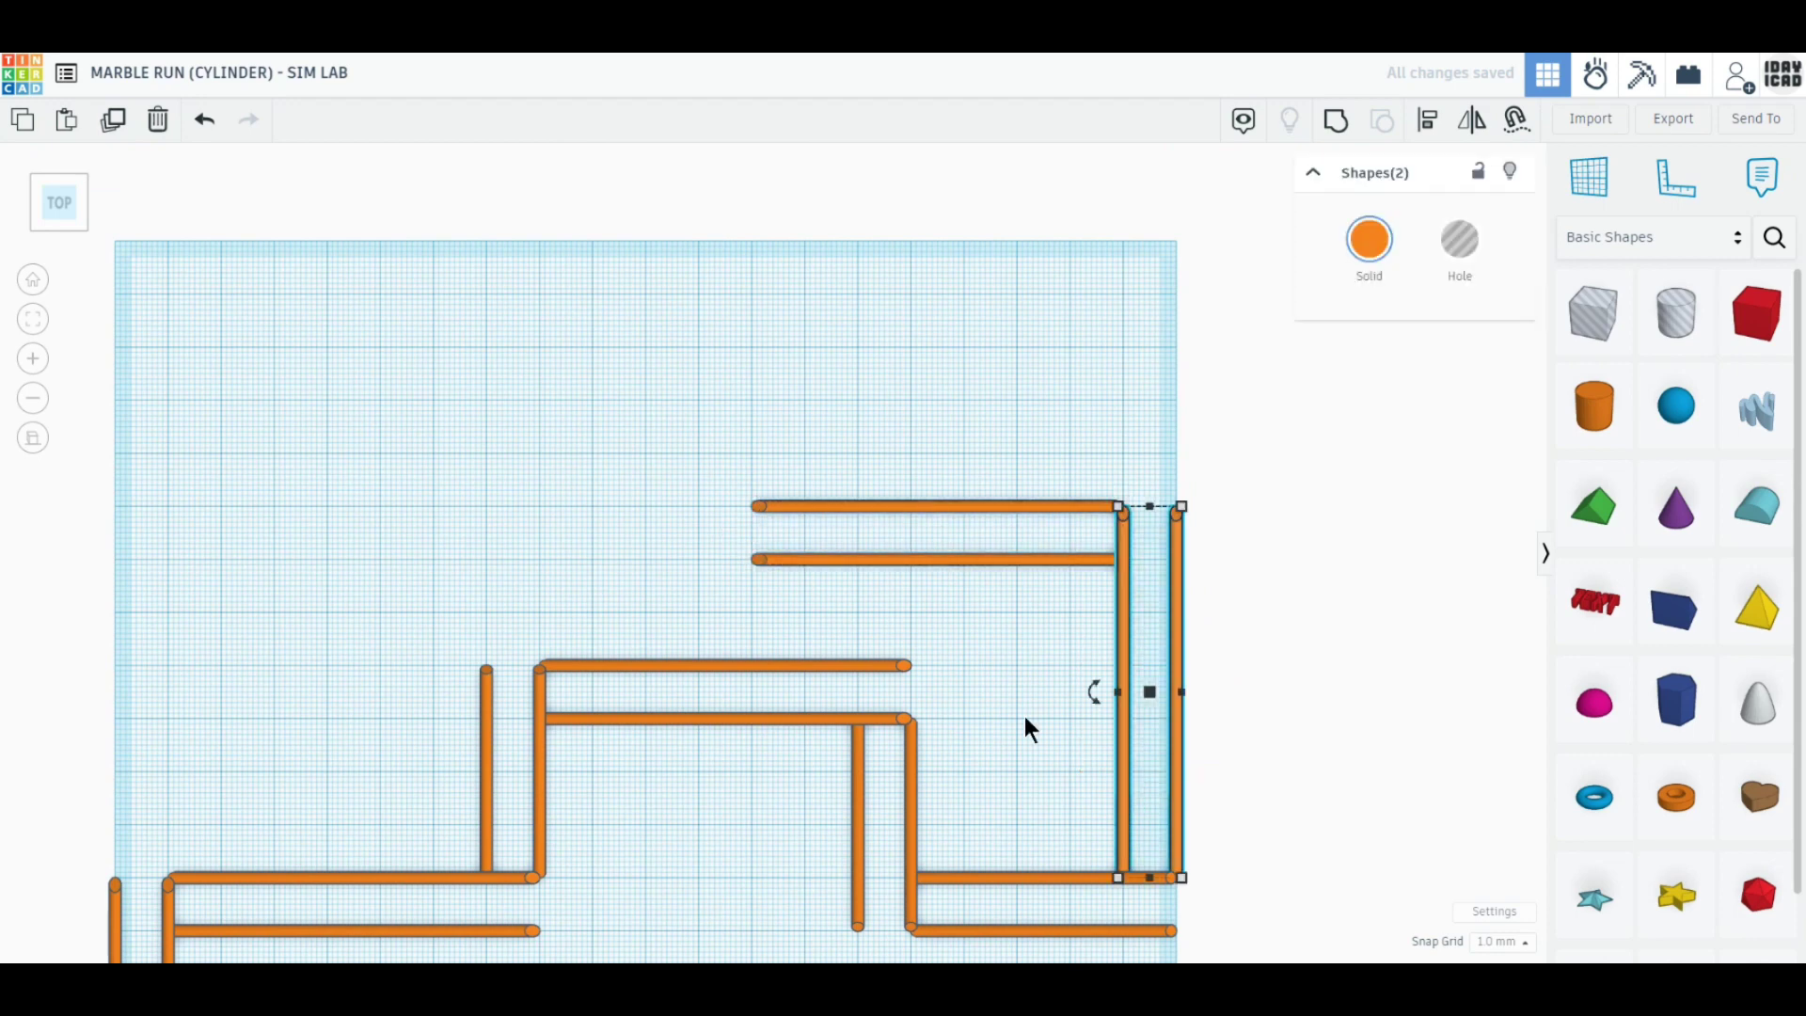
left_click(113, 122)
left_click_drag(1176, 804, 805, 435)
middle_click_drag(833, 188, 831, 396)
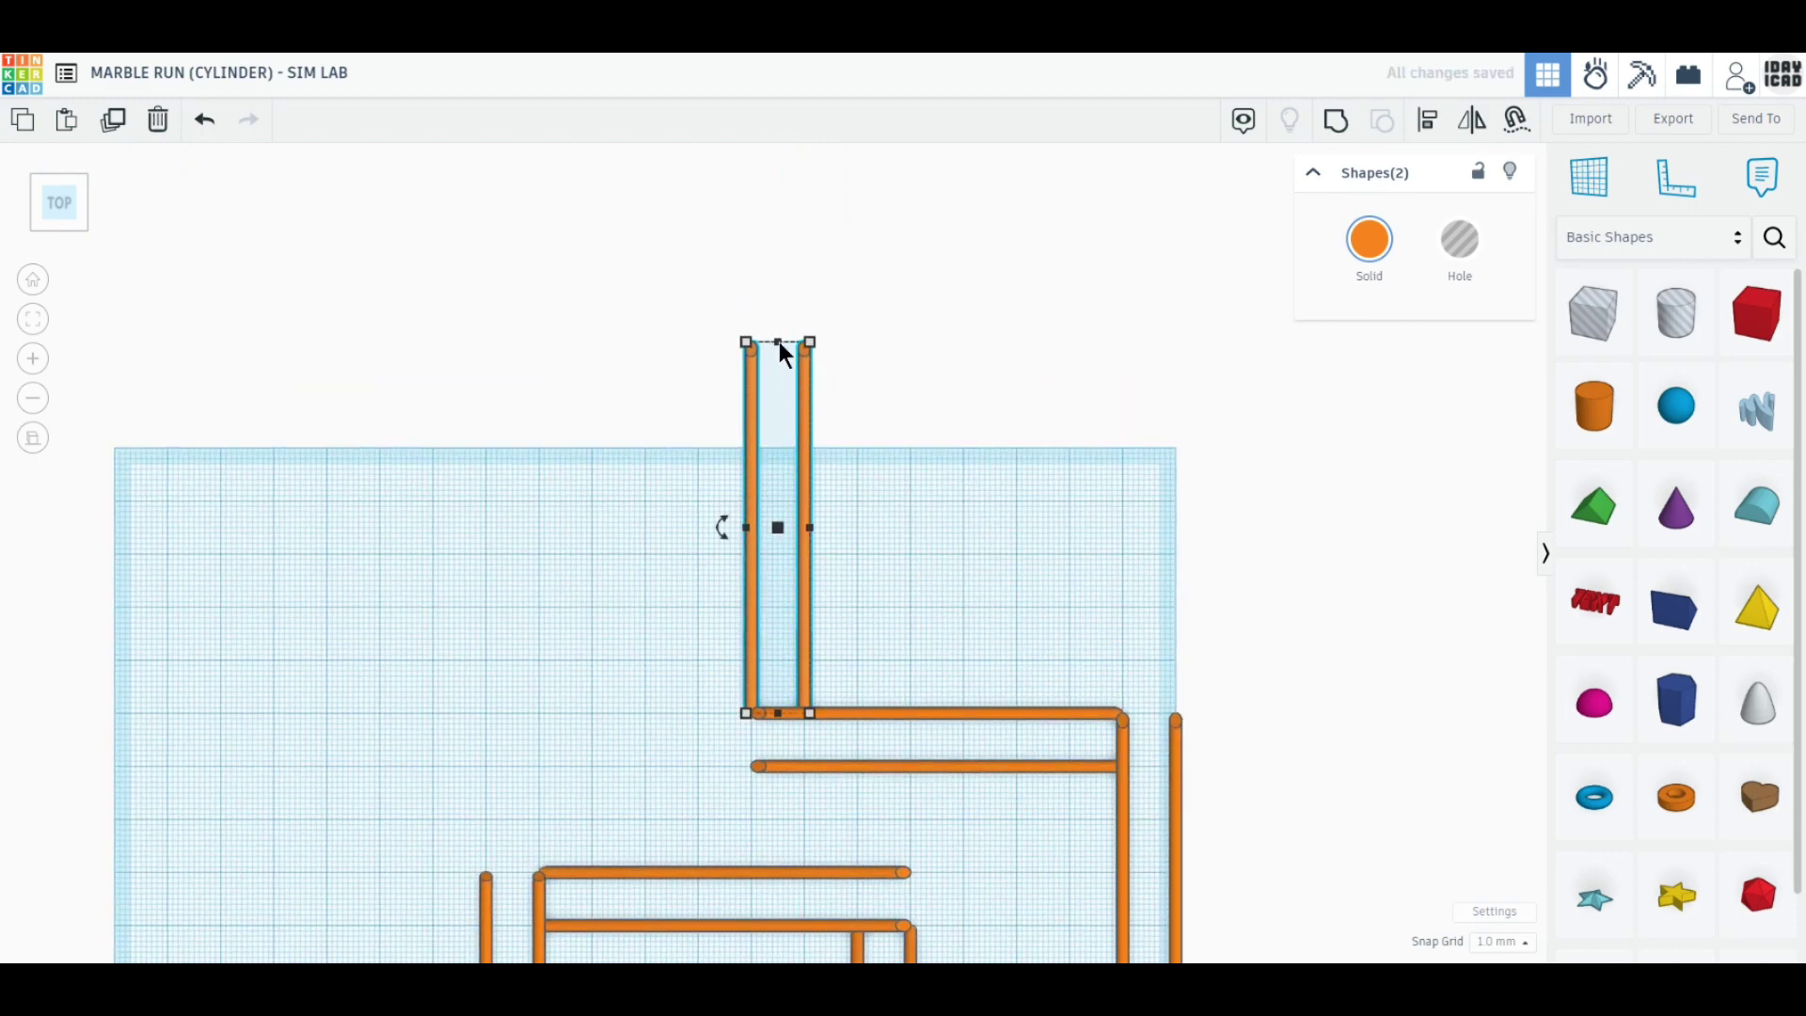
left_click_drag(779, 347, 780, 452)
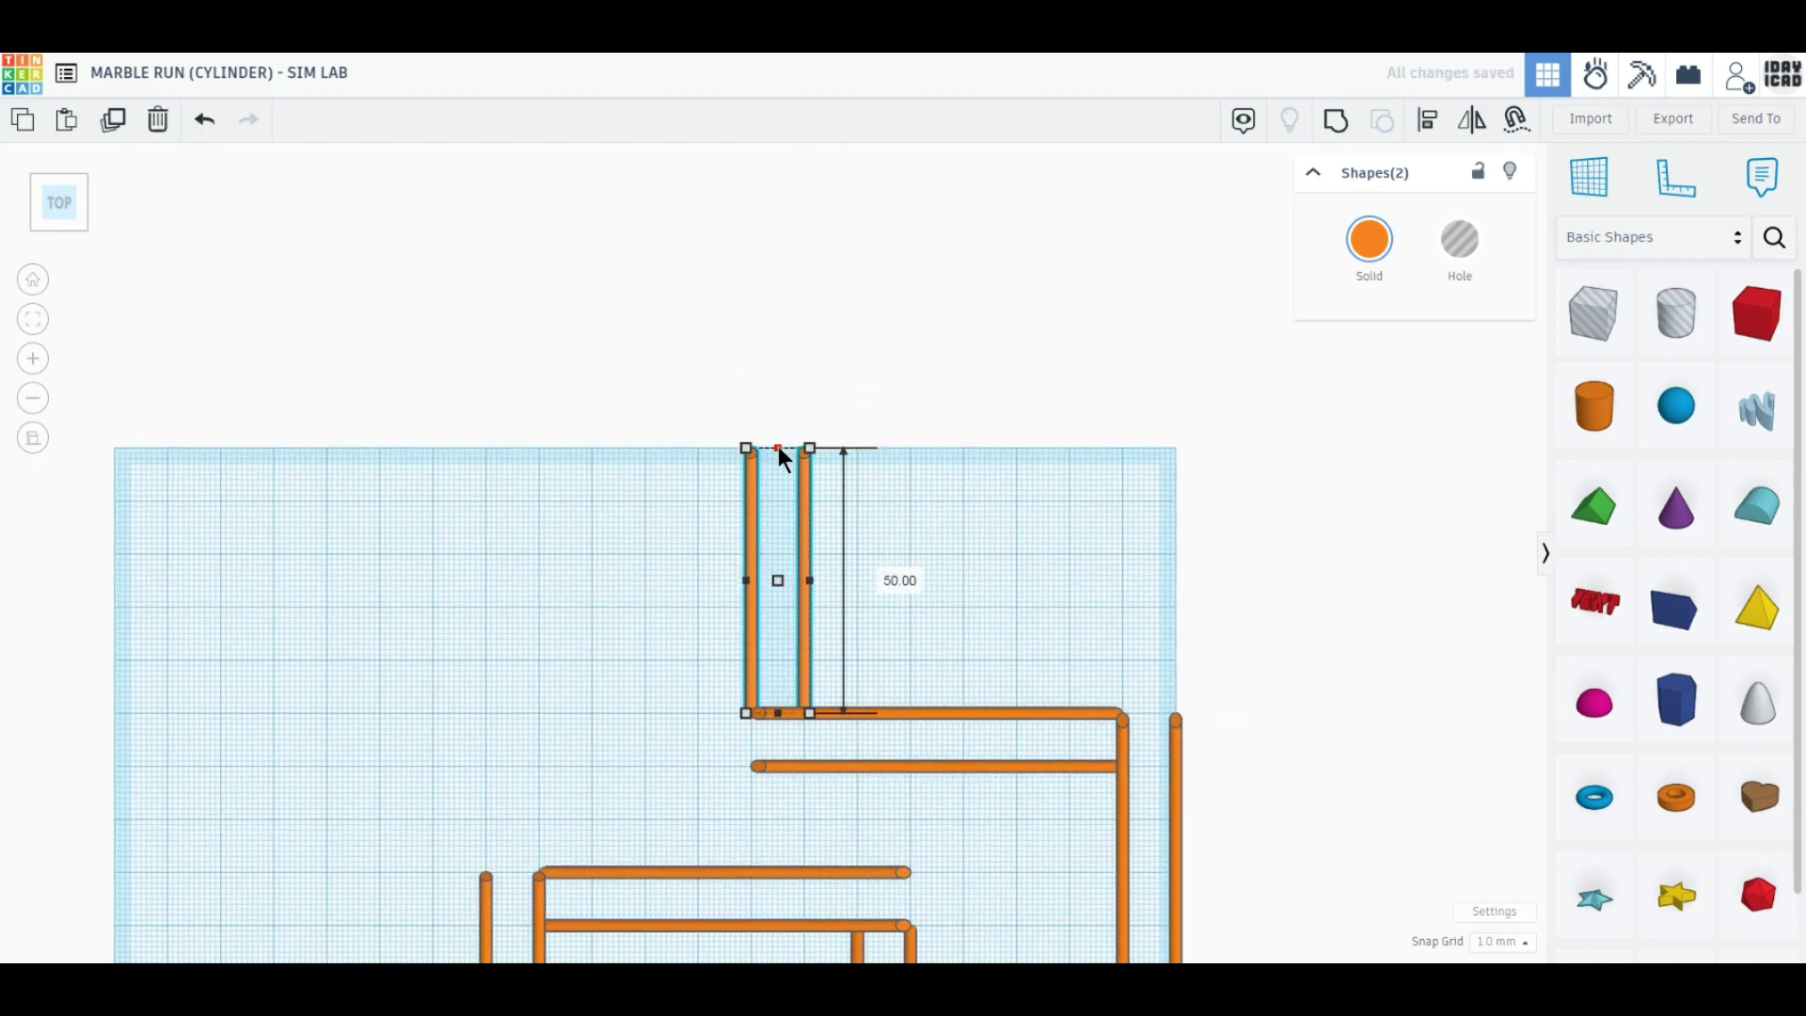
- Duplicate the rearmost horizontal rail pair and move the copy 70 mm left and 50 mm toward the back edge
left_click(930, 491)
right_click_drag(929, 491, 954, 688)
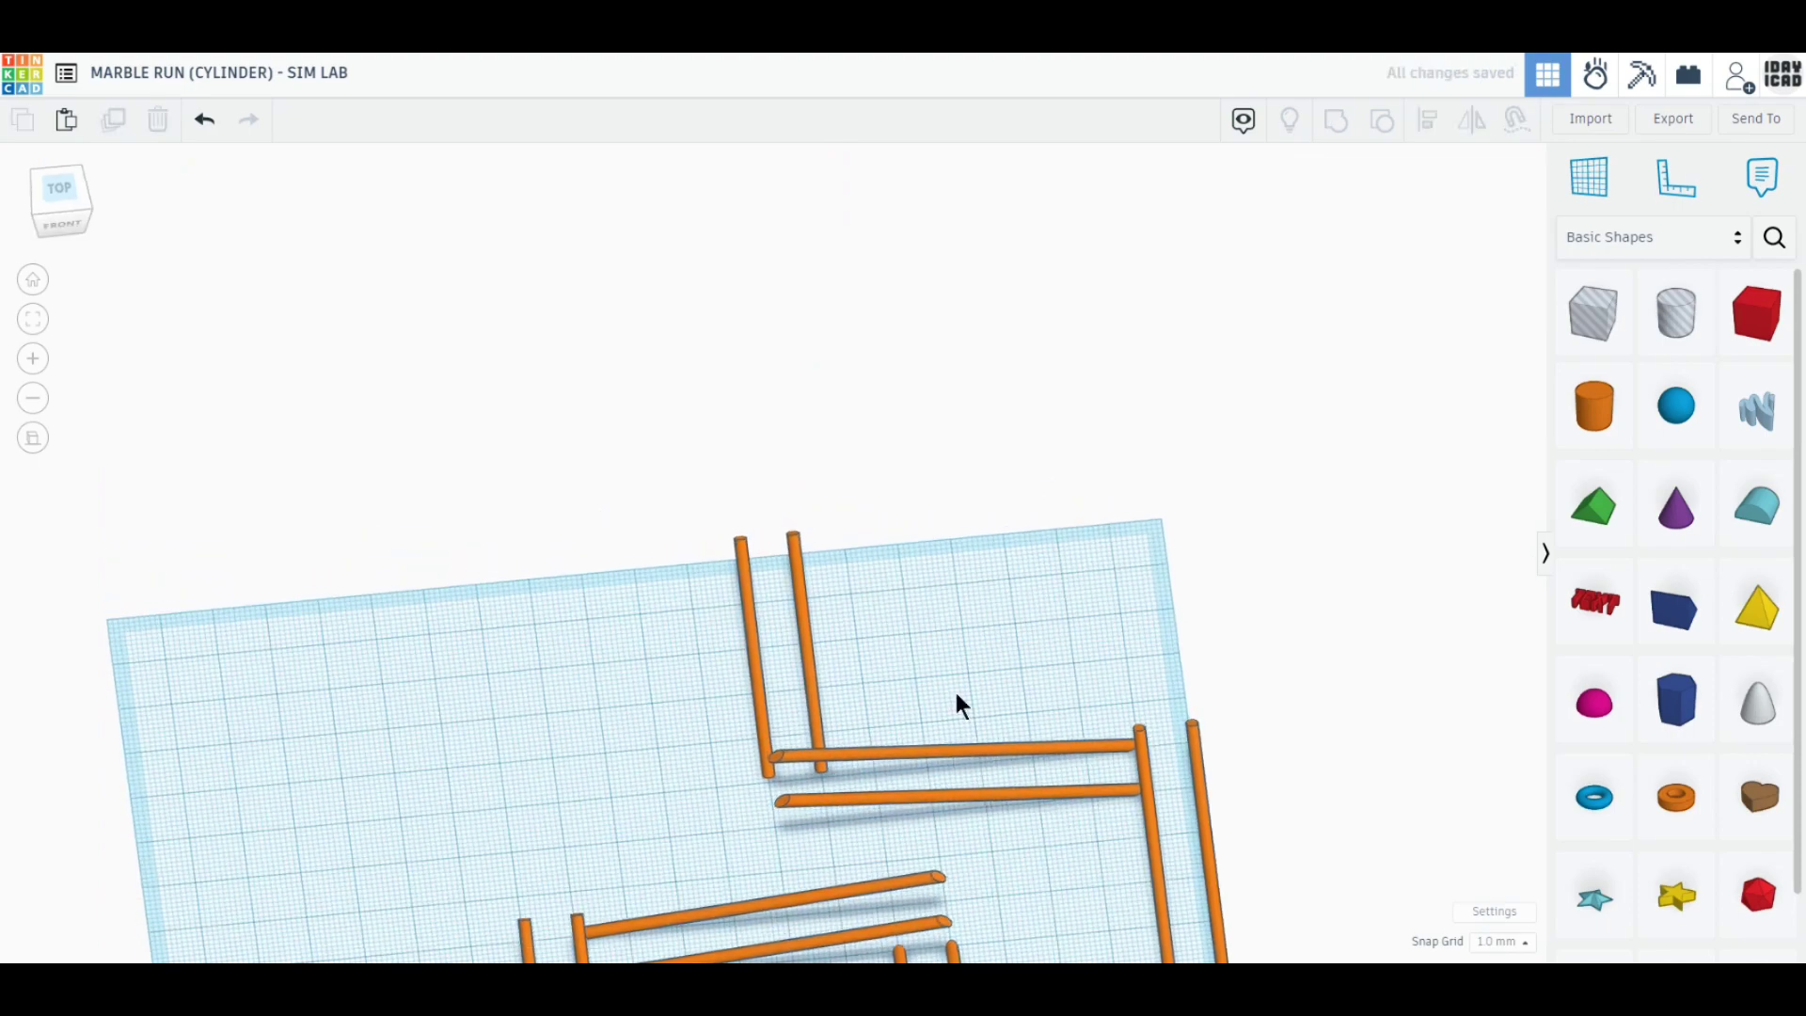
left_click_drag(958, 696, 1049, 811)
left_click(57, 180)
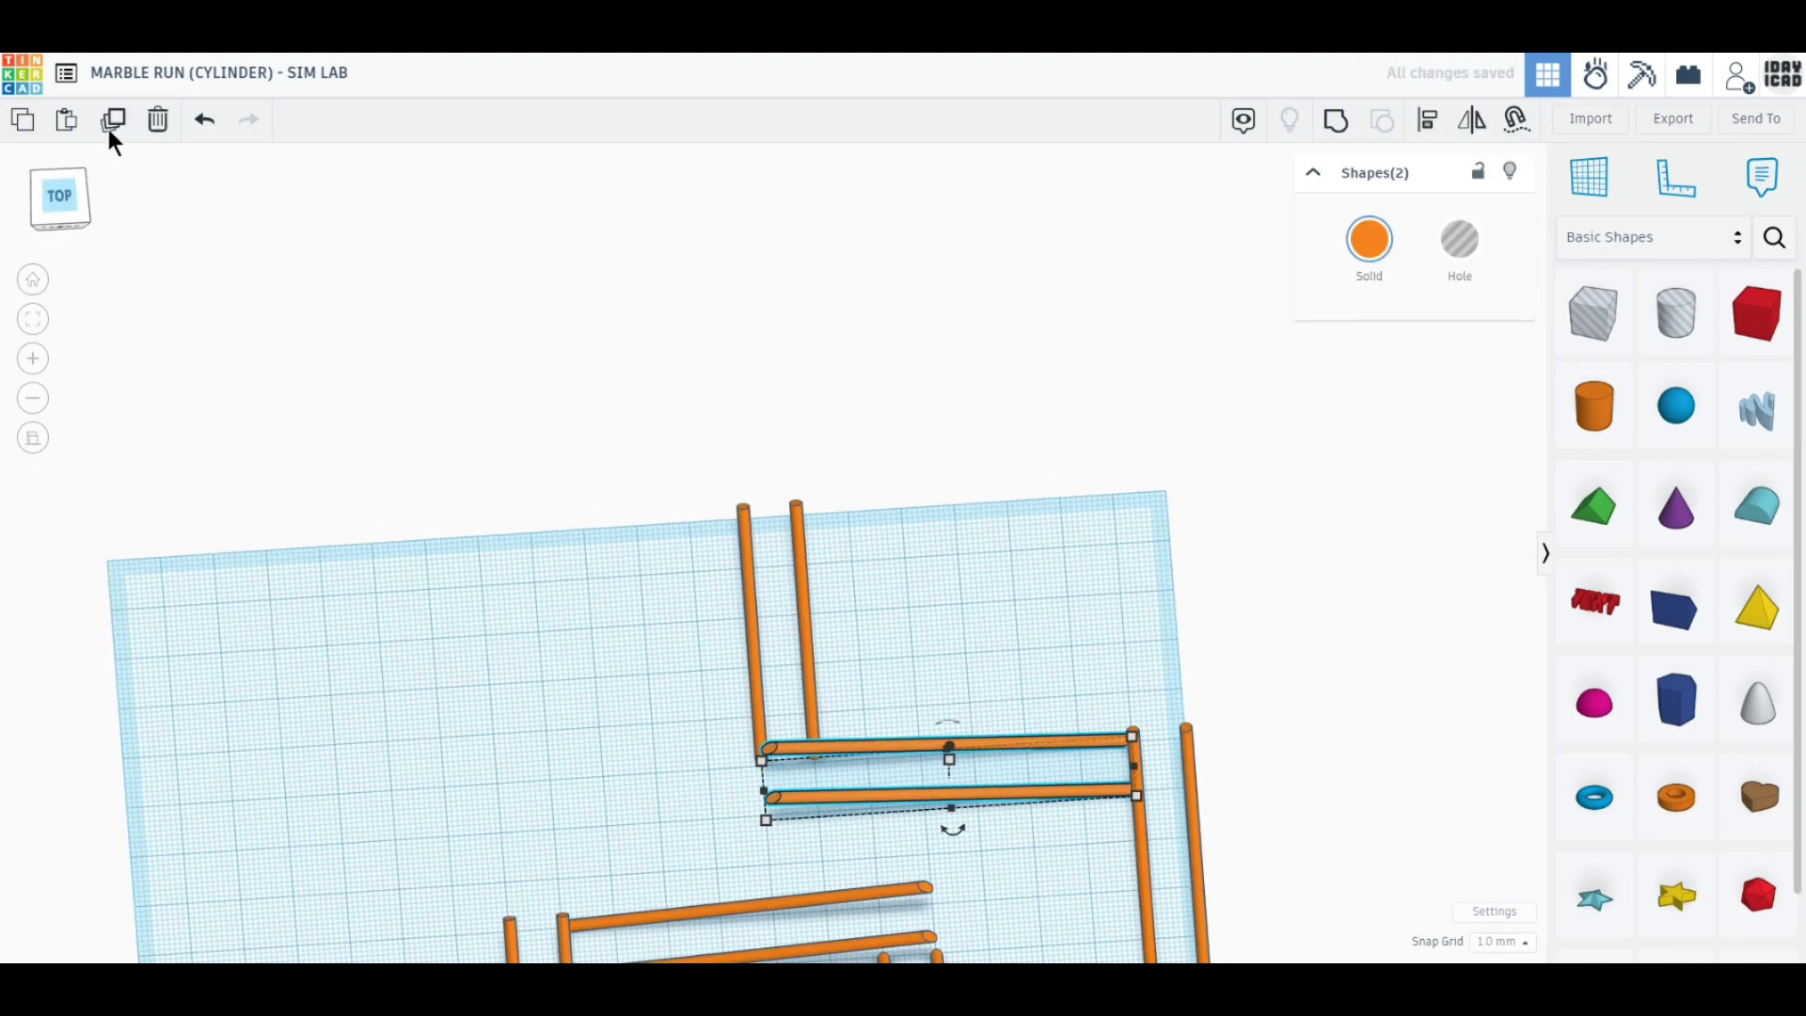
left_click(114, 121)
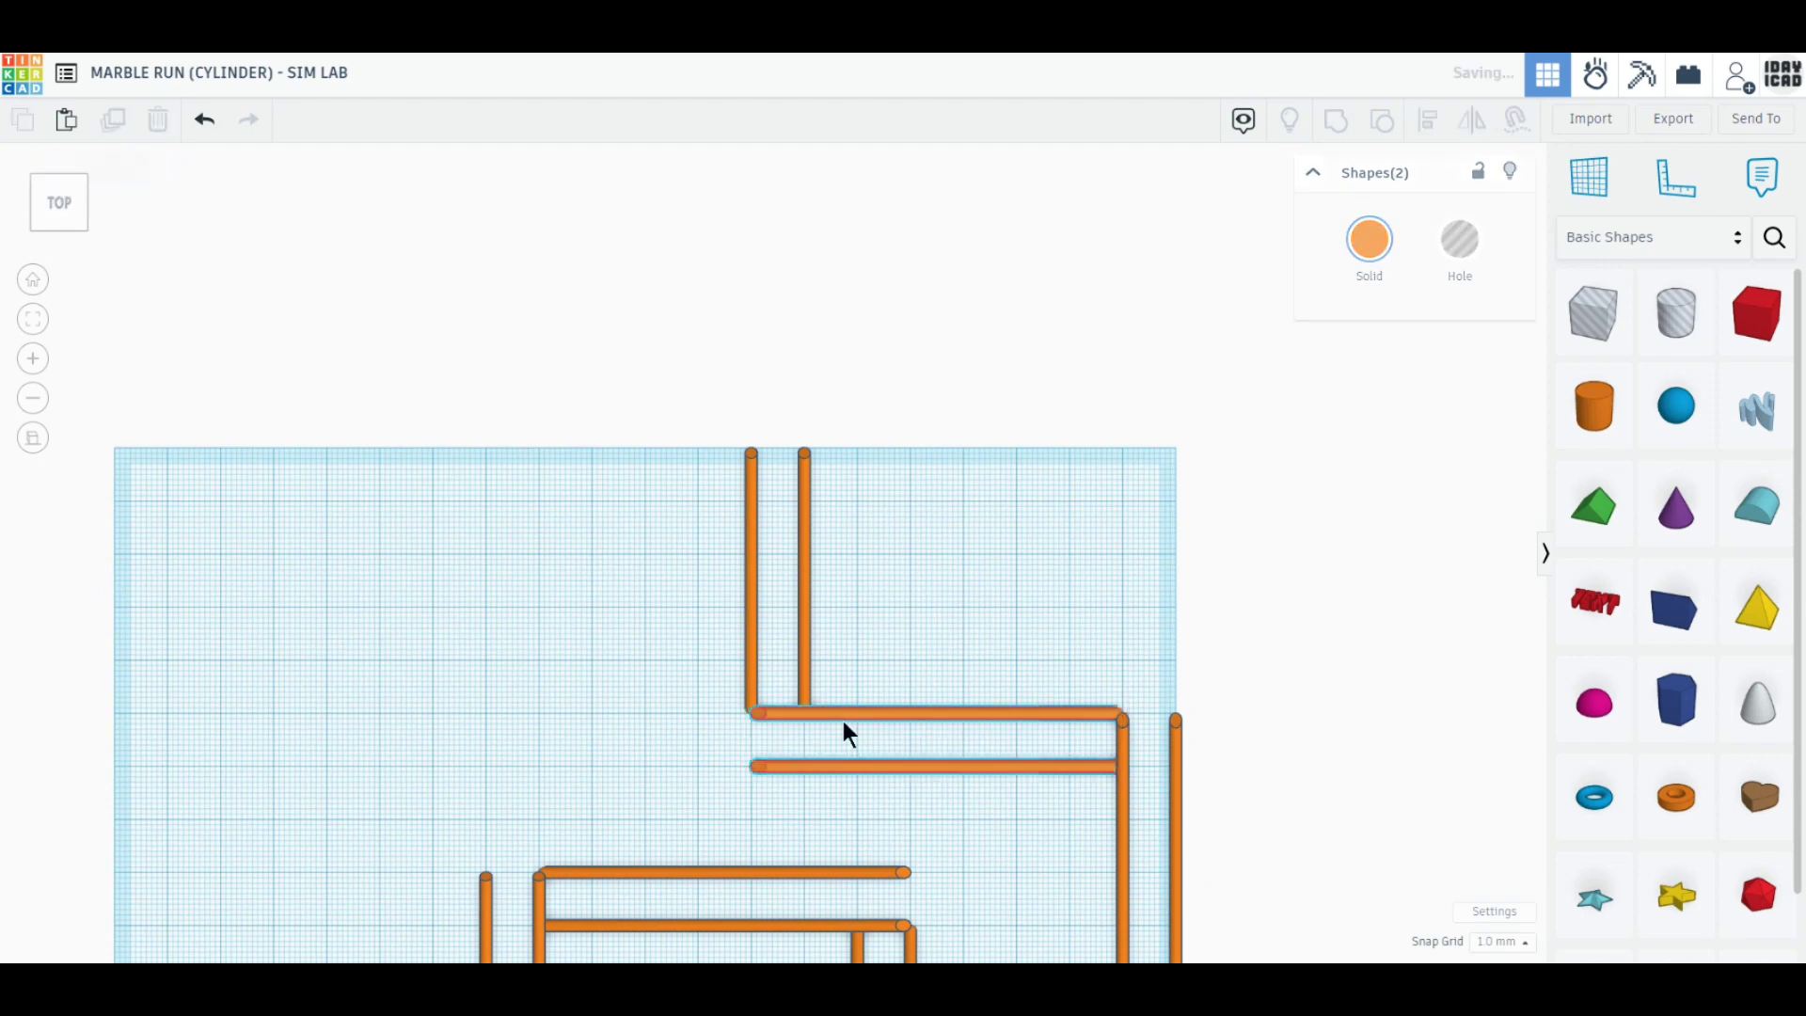
left_click_drag(991, 763, 621, 500)
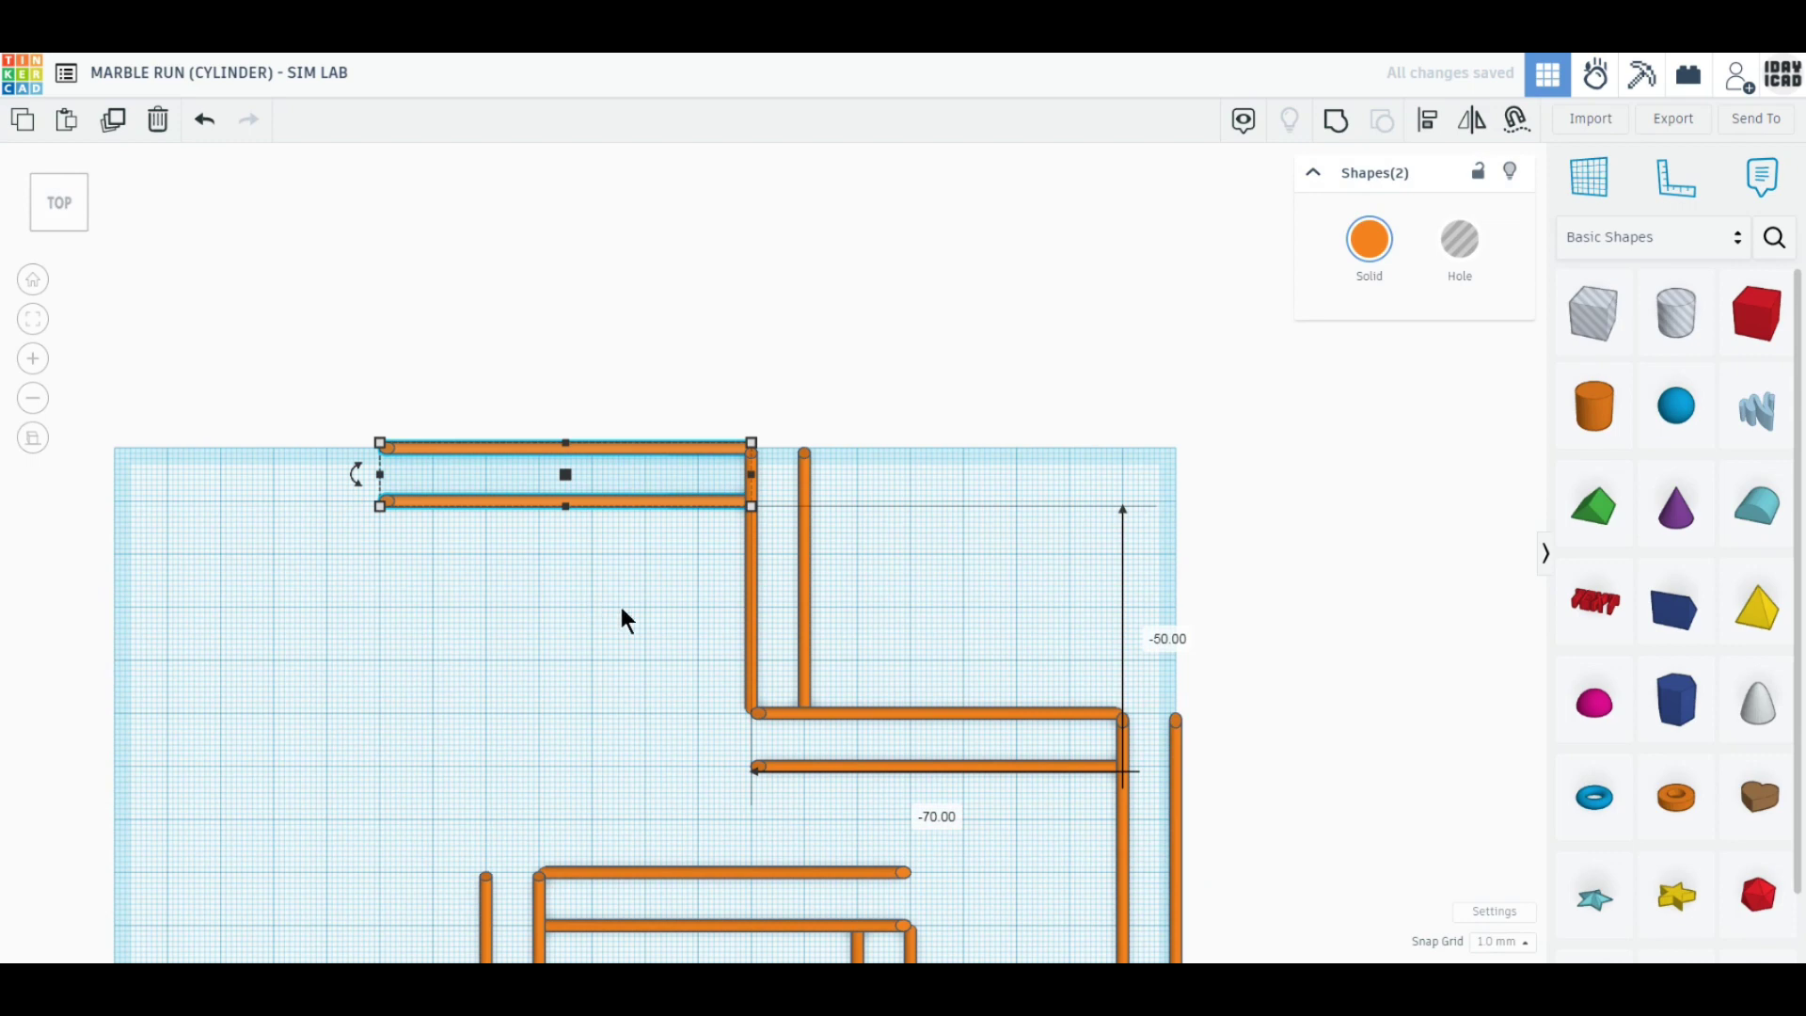
- Shorten the rearmost perpendicular rails from the back, and fit the copied horizontal pair to them by moving it 20 mm forward and shortening it to 50 mm
mouse_move(694, 661)
left_mouse_down()
mouse_move(790, 630)
mouse_move(860, 563)
left_mouse_up()
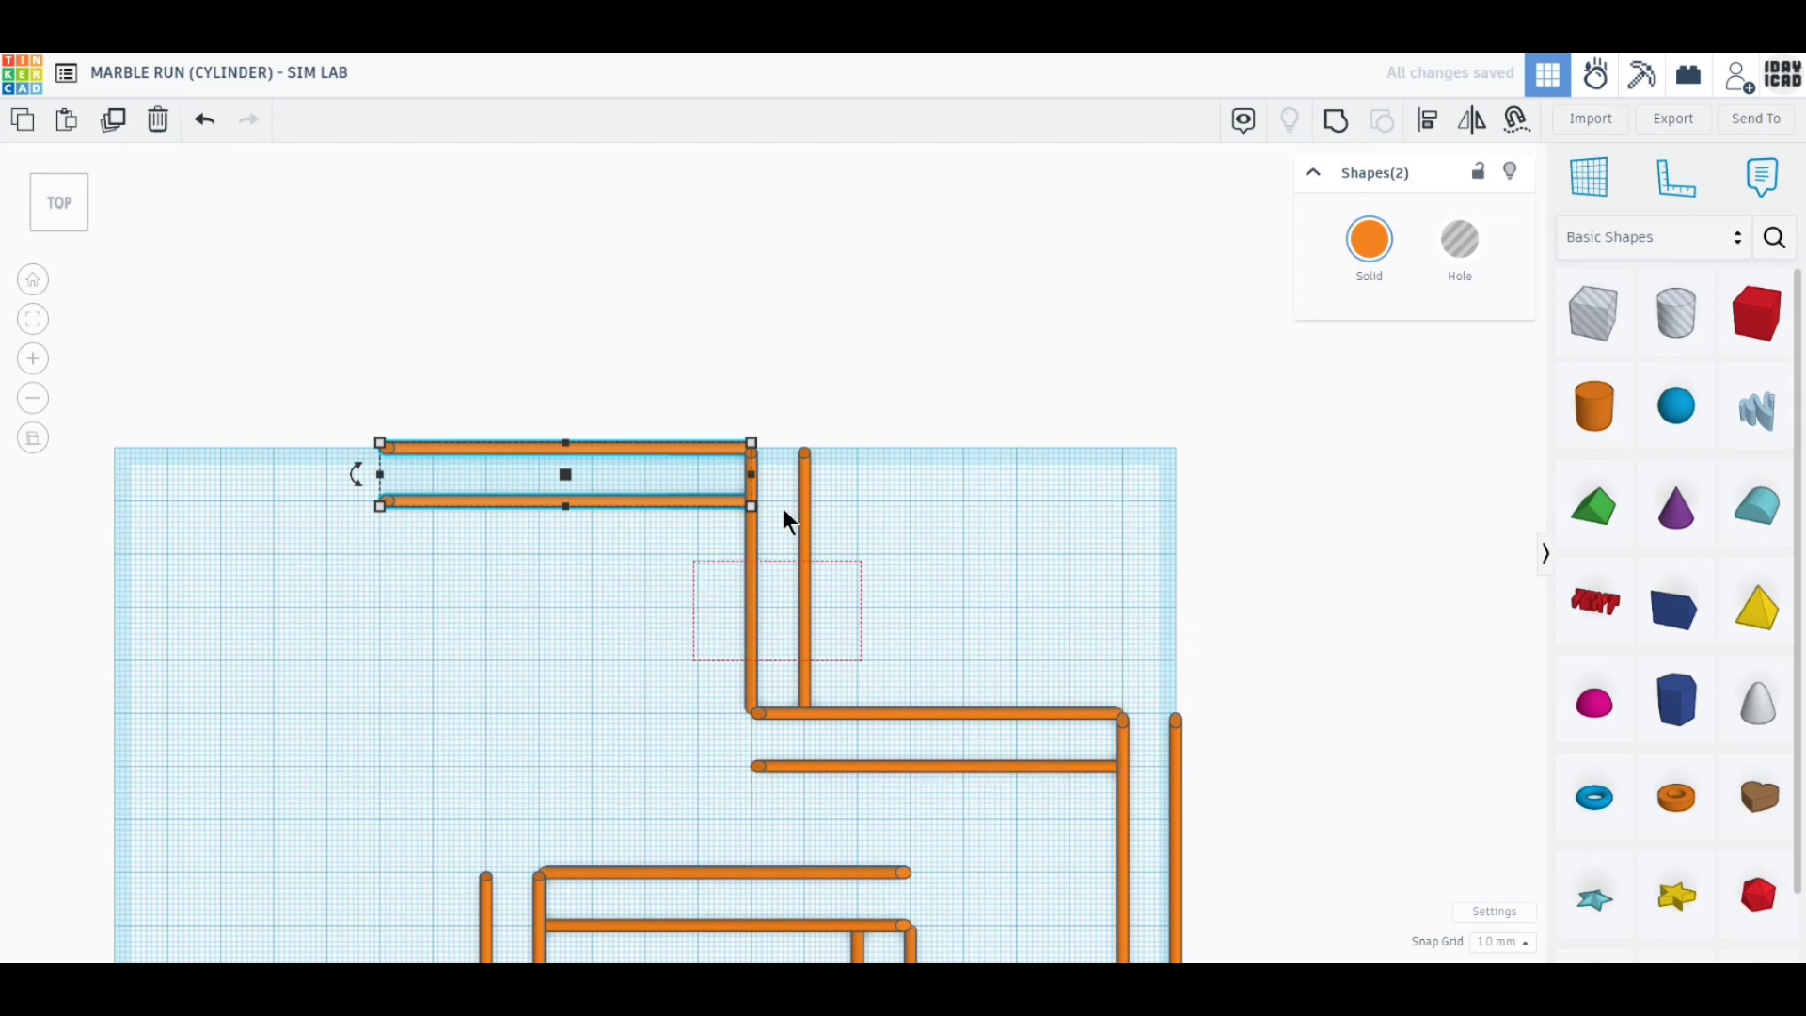
left_click_drag(775, 450, 777, 555)
left_click_drag(505, 411, 624, 613)
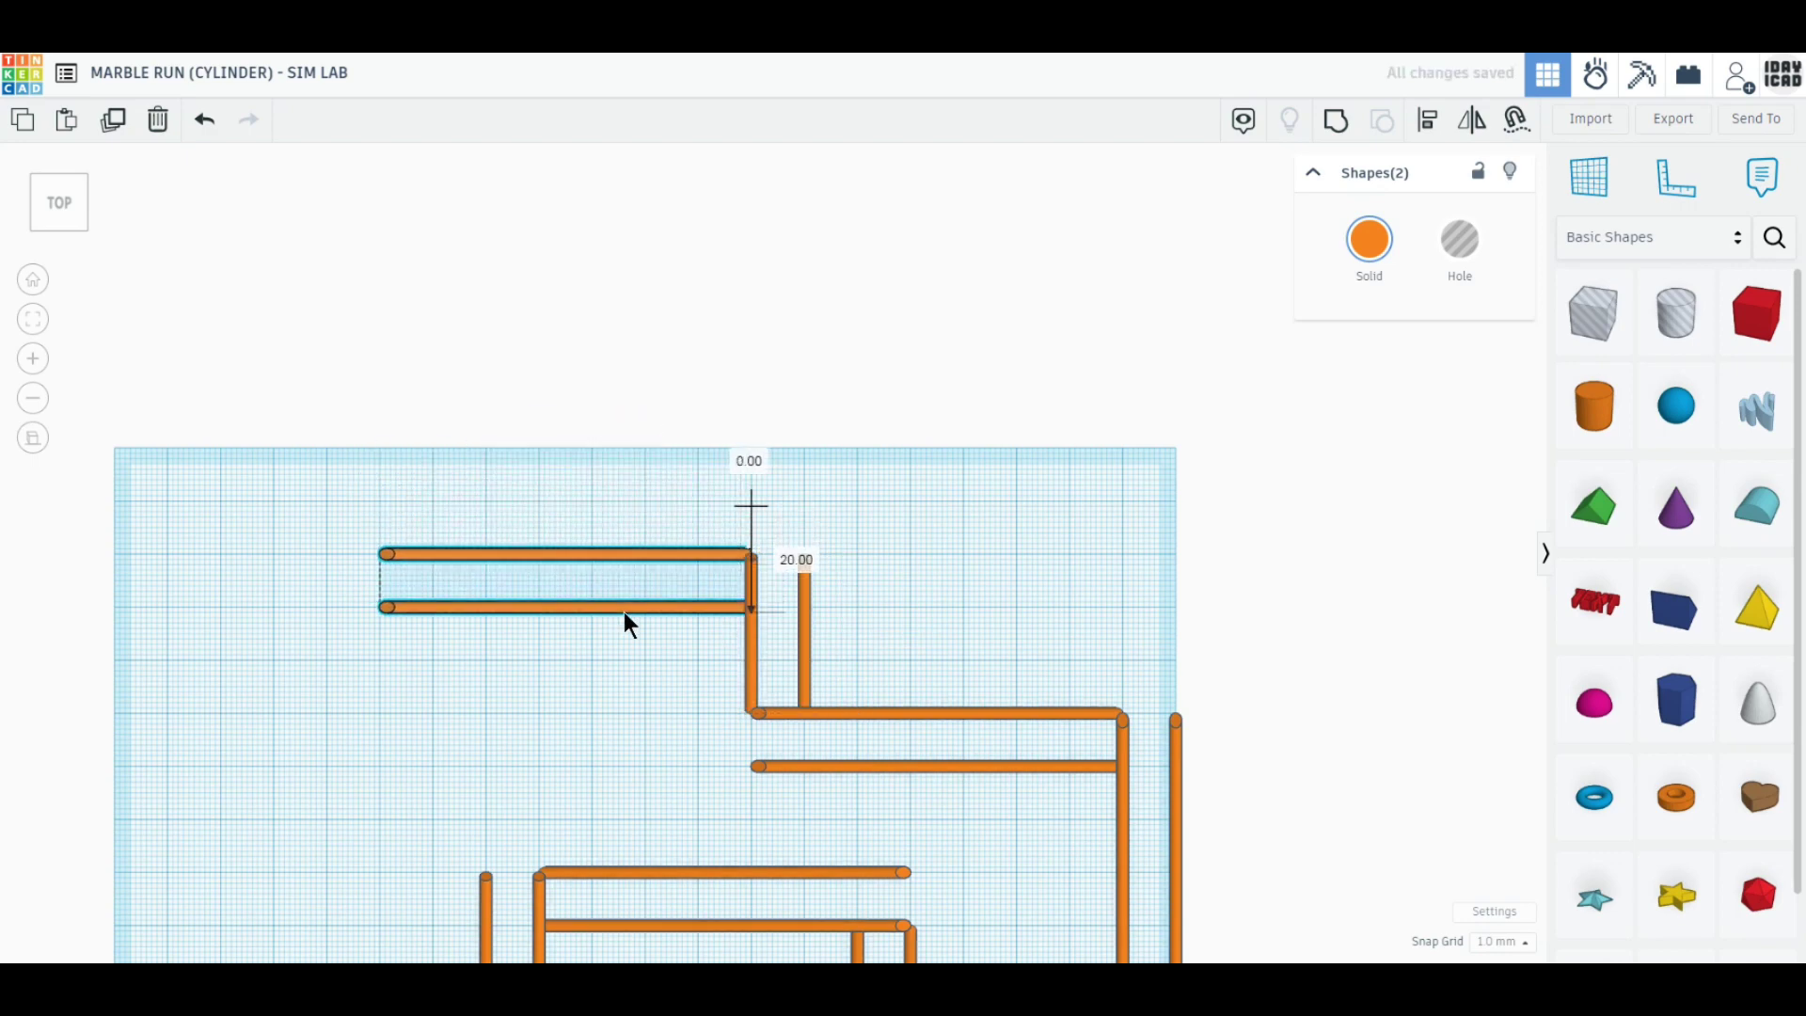
left_click_drag(382, 580, 488, 590)
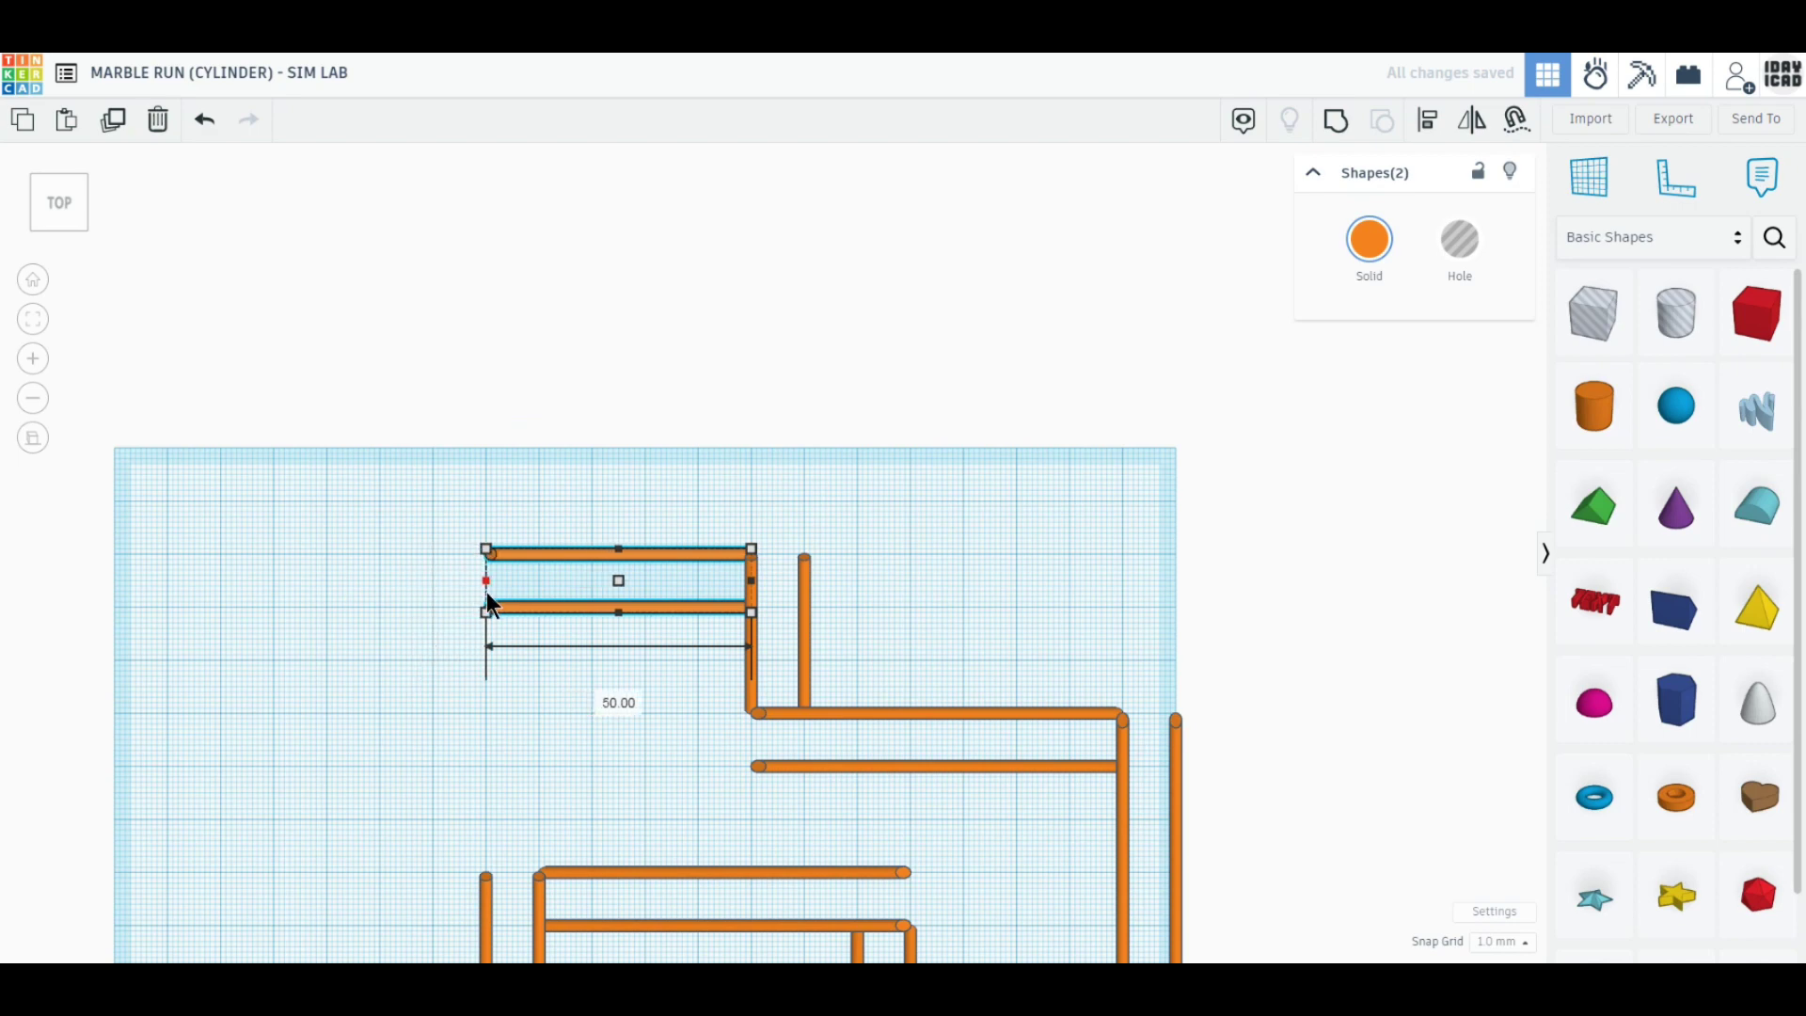
- Duplicate the shortened perpendicular rail pair, place the copy behind the left end of the 50 mm horizontal rails, and shorten it to 20 mm
left_click_drag(835, 685, 731, 631)
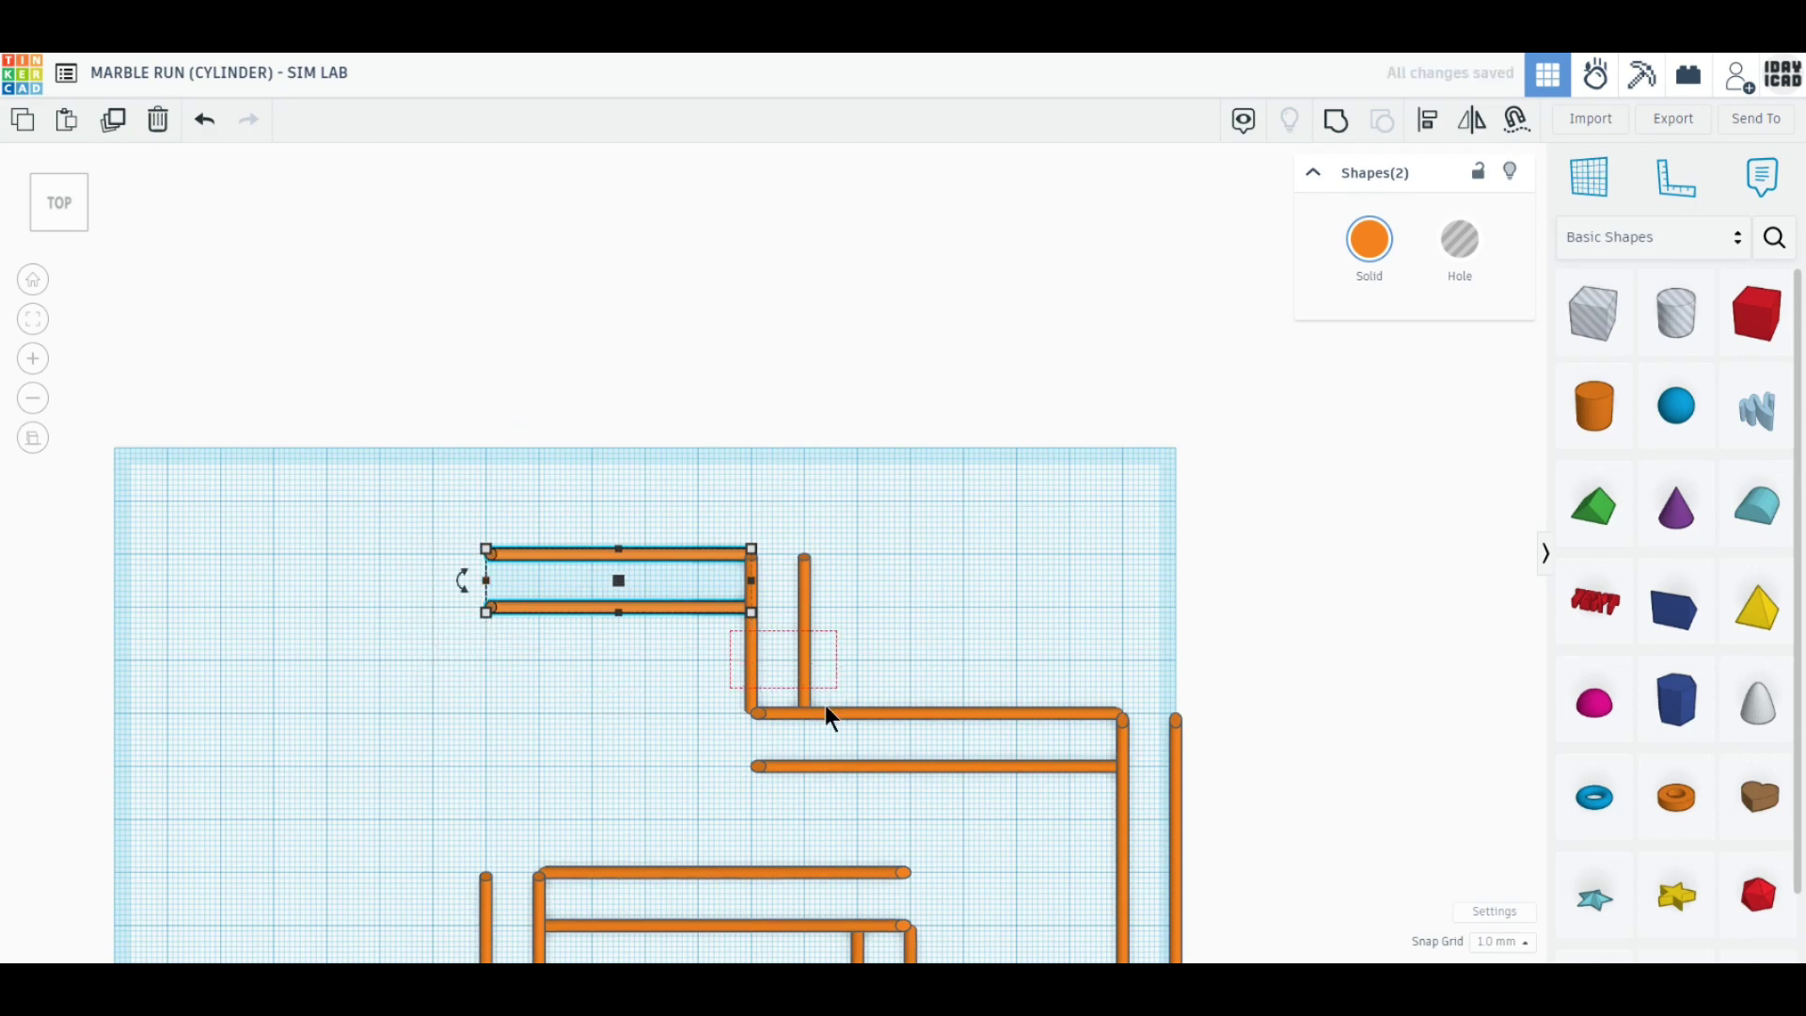
left_click(115, 124)
left_click_drag(804, 686, 539, 510)
left_click_drag(513, 397, 512, 449)
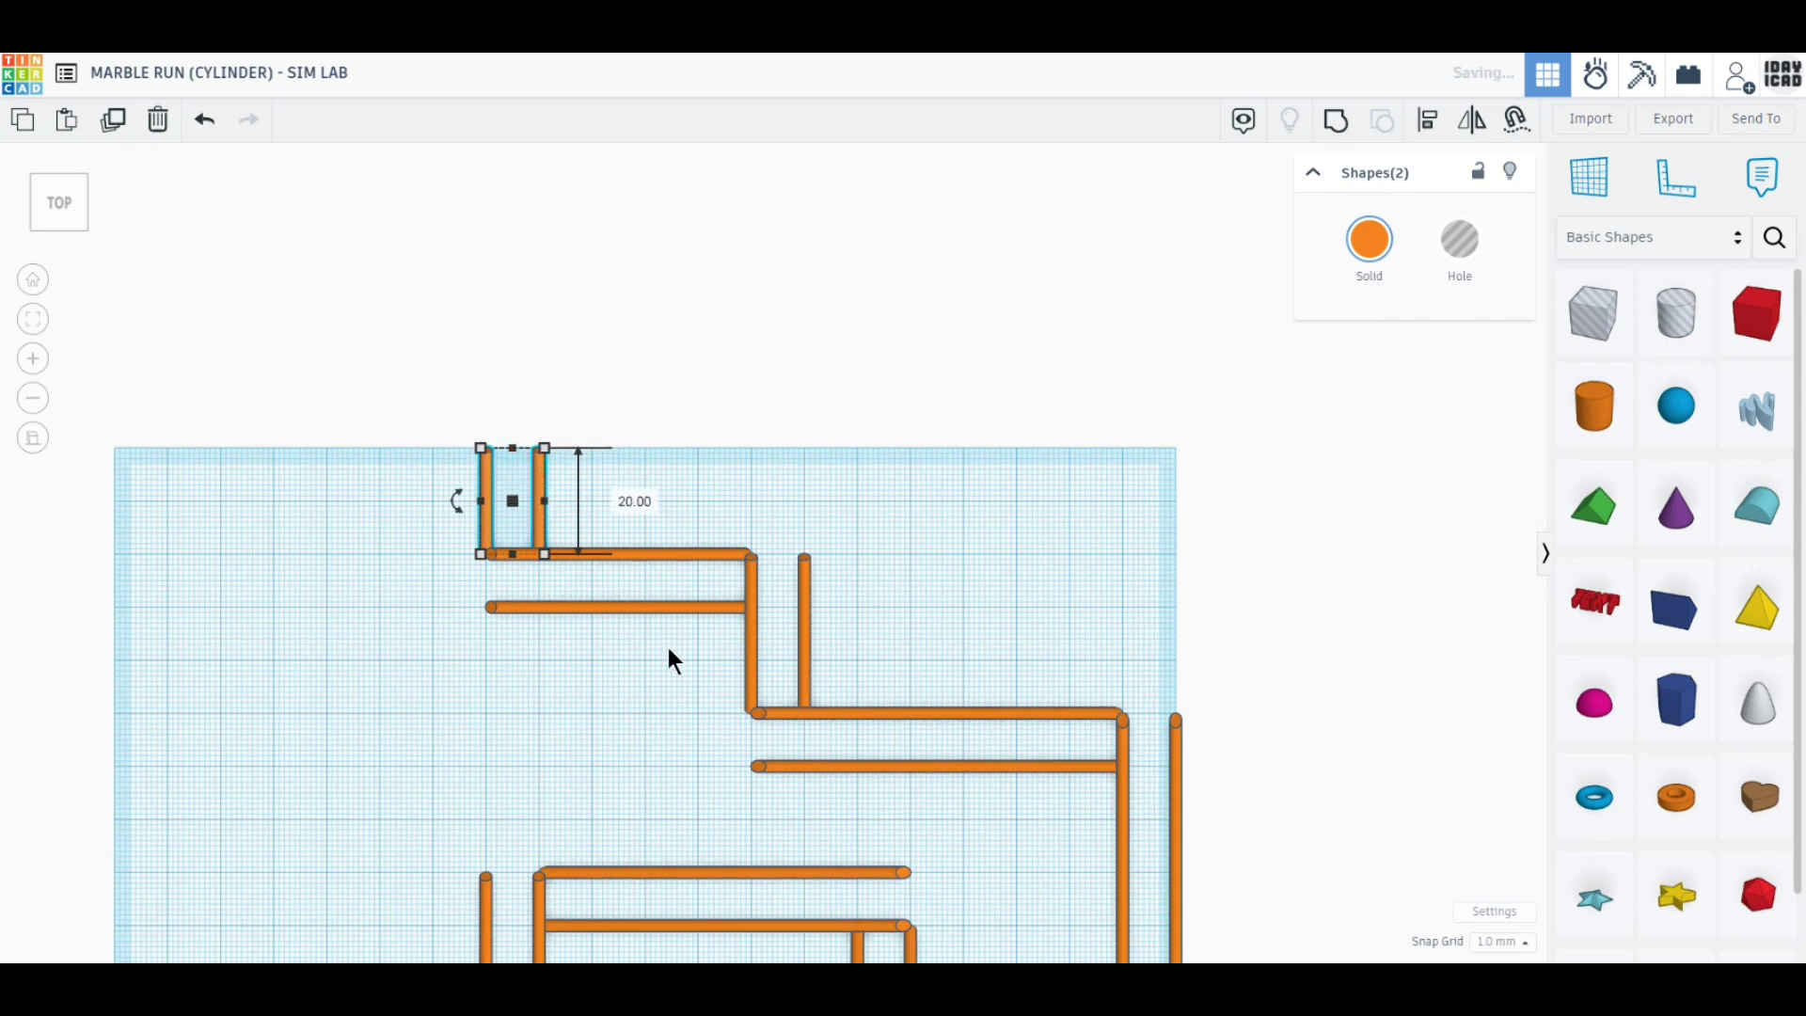
- Duplicate the 50 mm horizontal rail pair, place the copy leftward from the 20 mm rails' rear end, and extend it to the workplane's left edge
left_click_drag(698, 659, 628, 533)
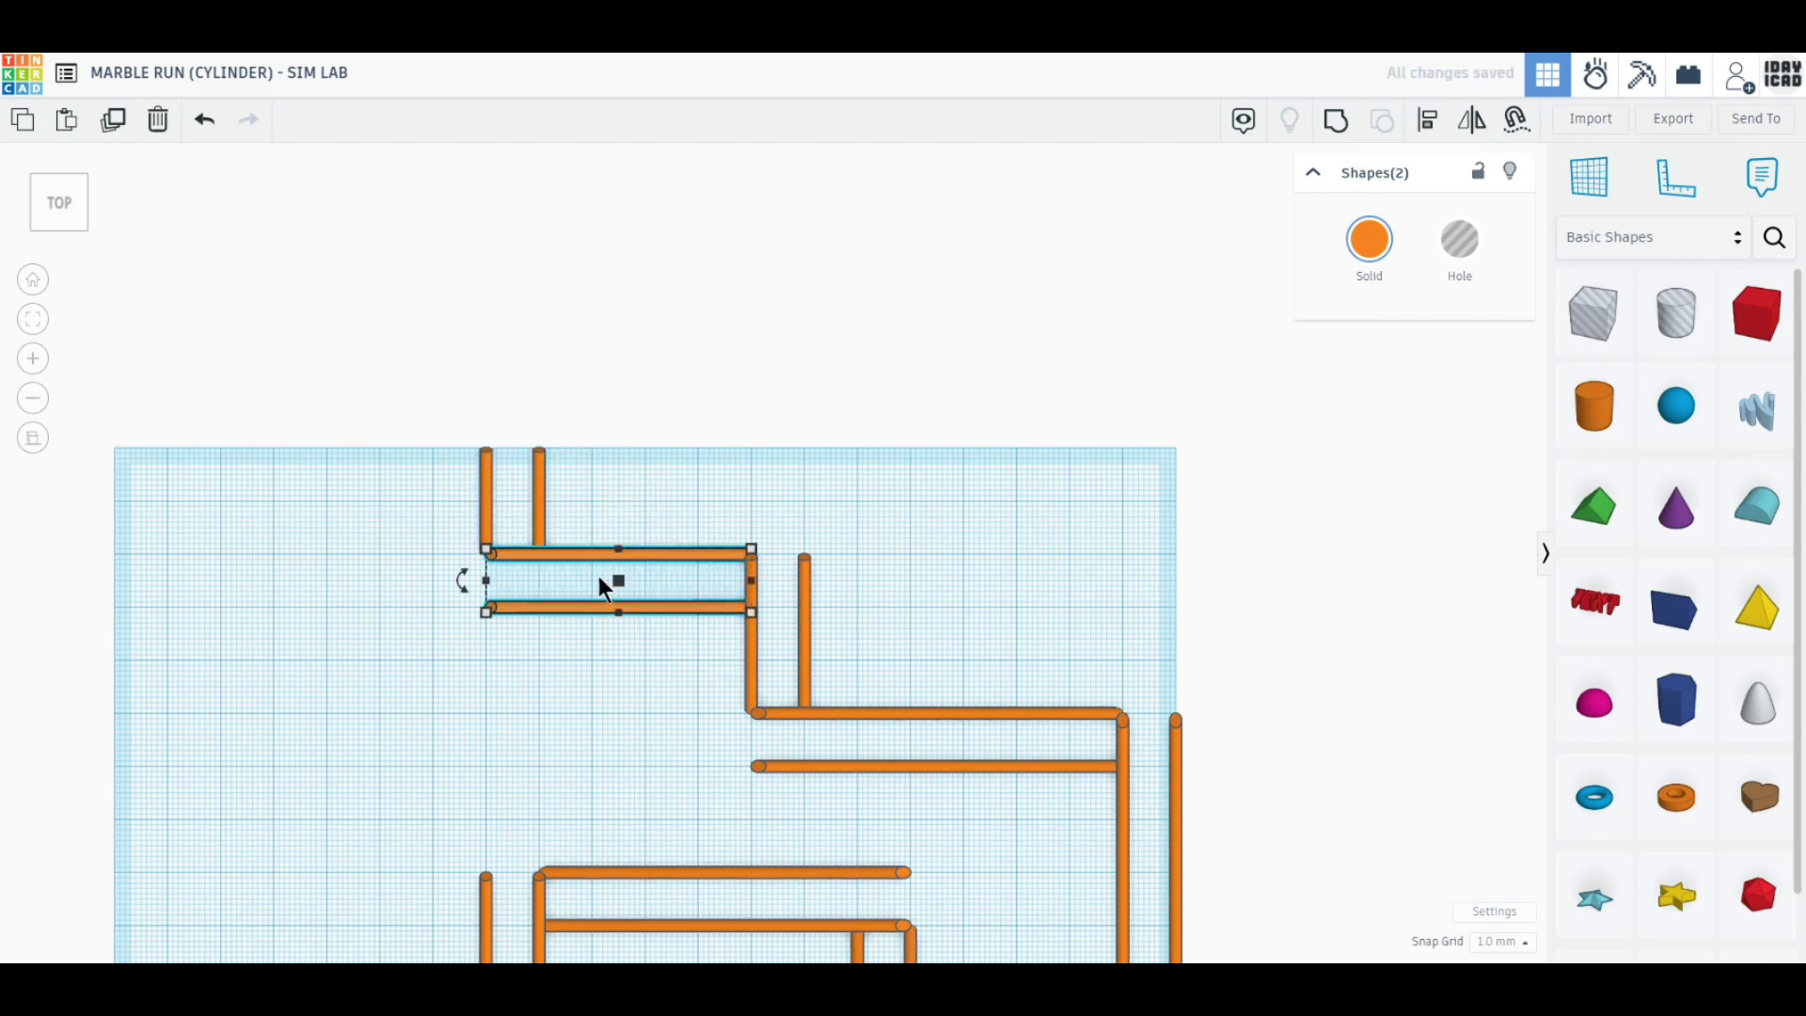
left_click(117, 117)
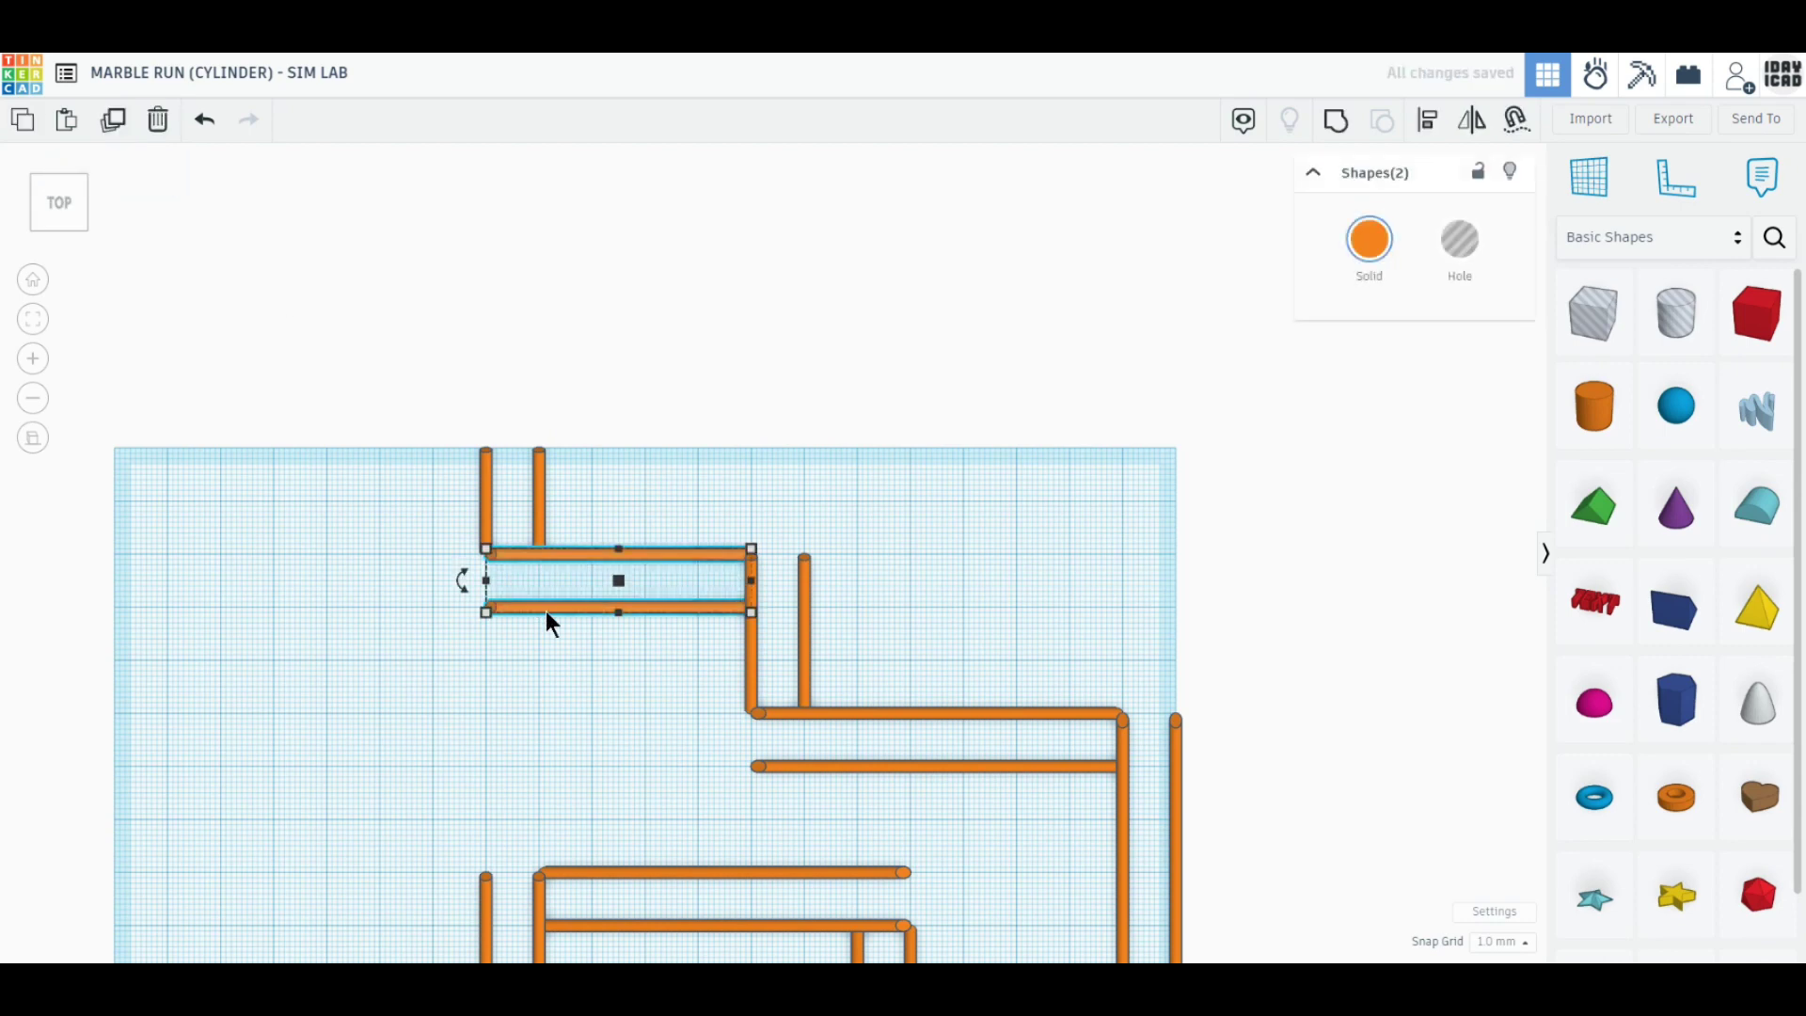
left_click_drag(546, 611, 115, 476)
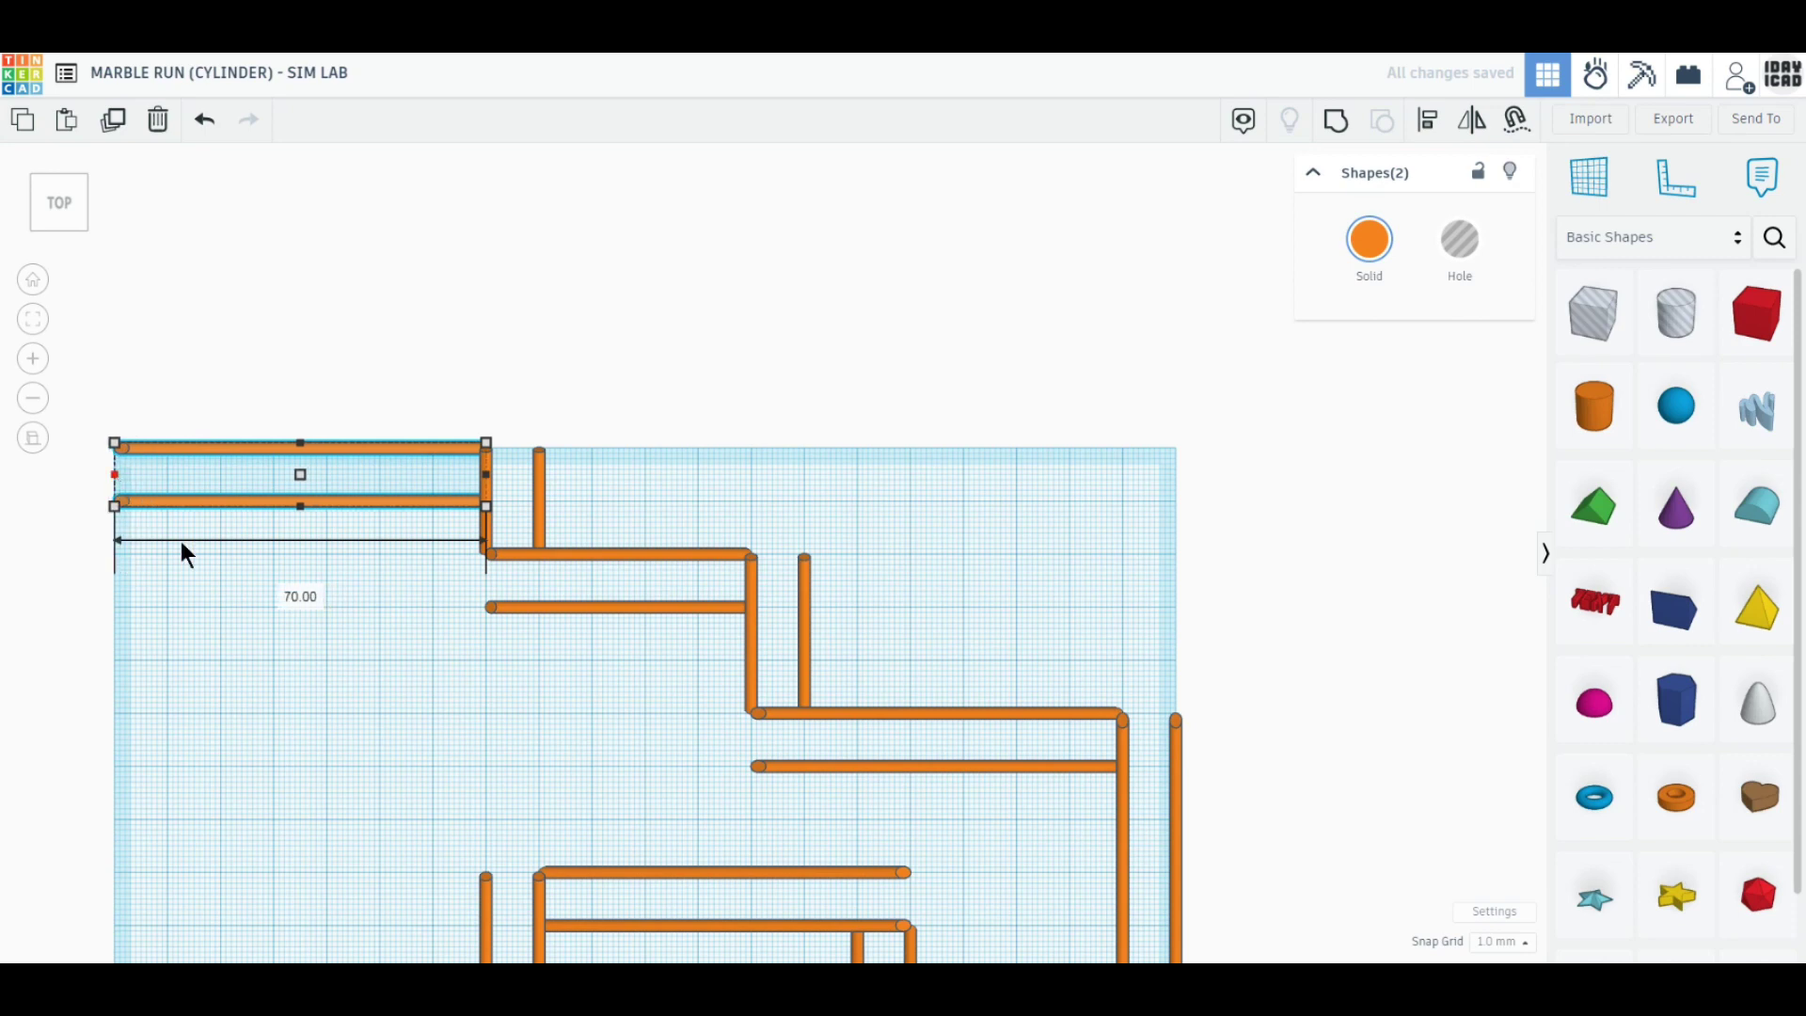
left_click(302, 649)
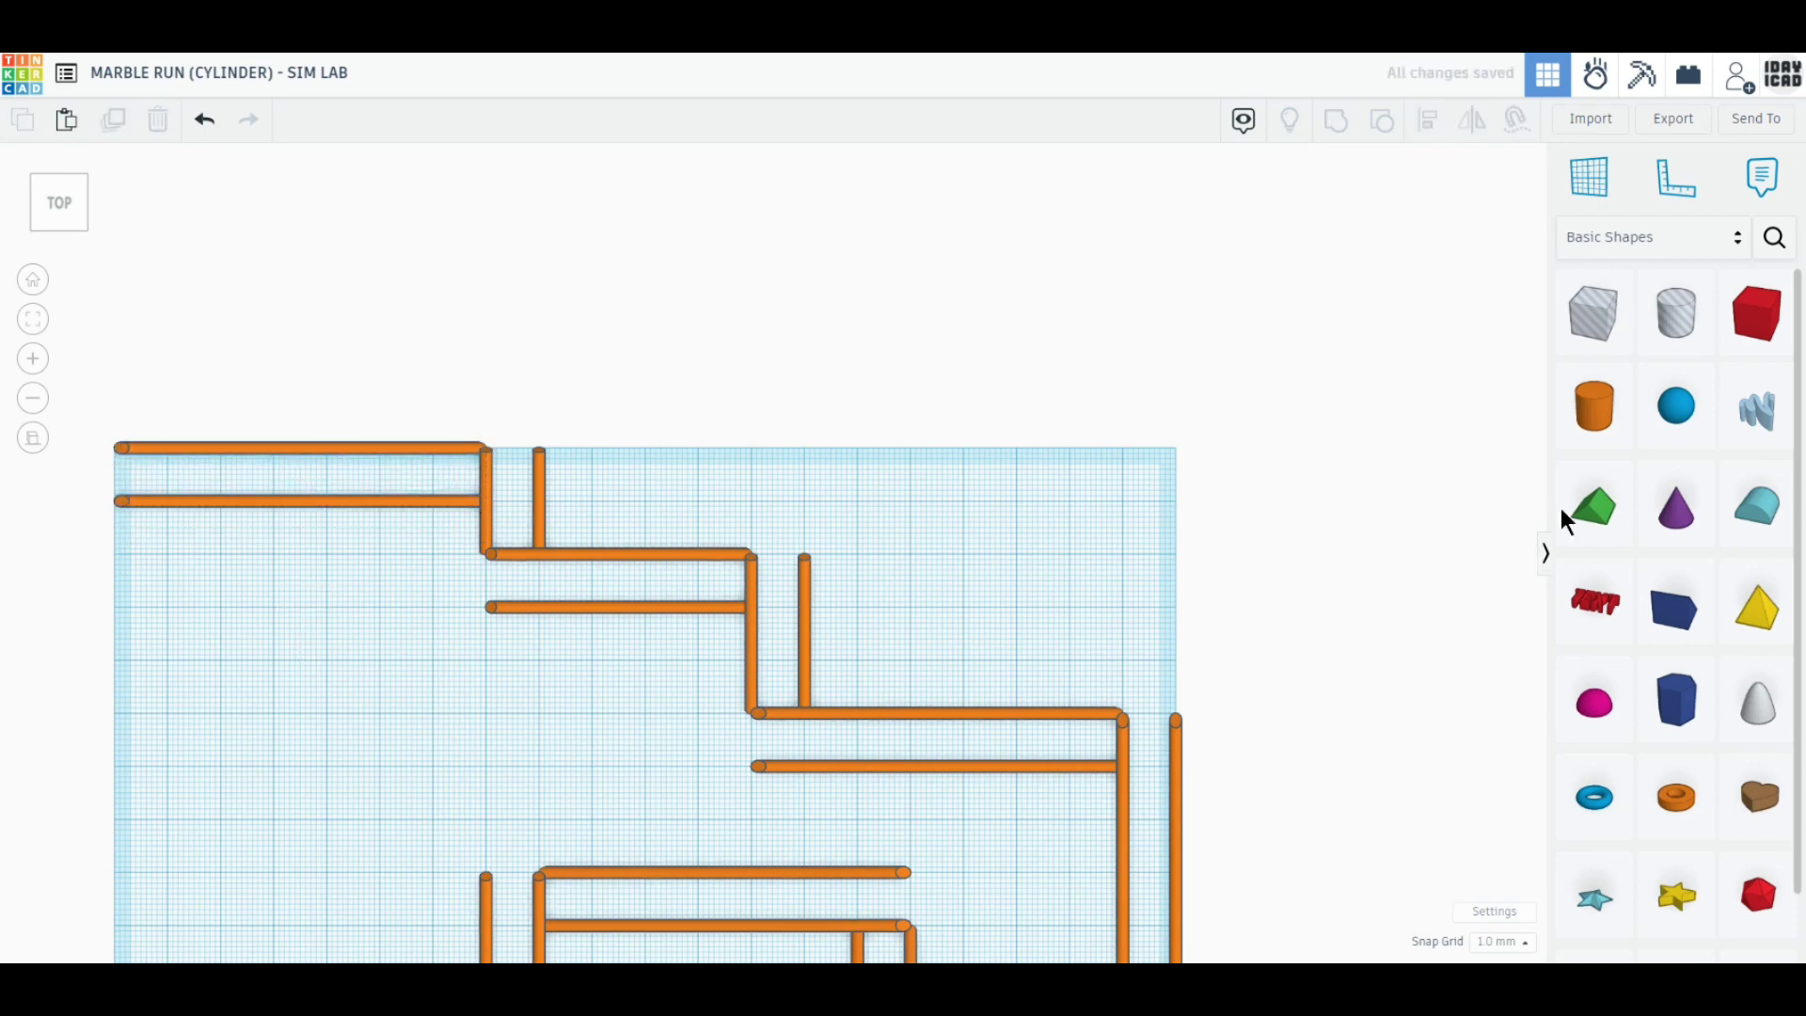
- Add a sphere in front of the rear-left rails and set its width, length and height to 10 mm
left_click(335, 687)
right_click_drag(471, 790, 497, 689)
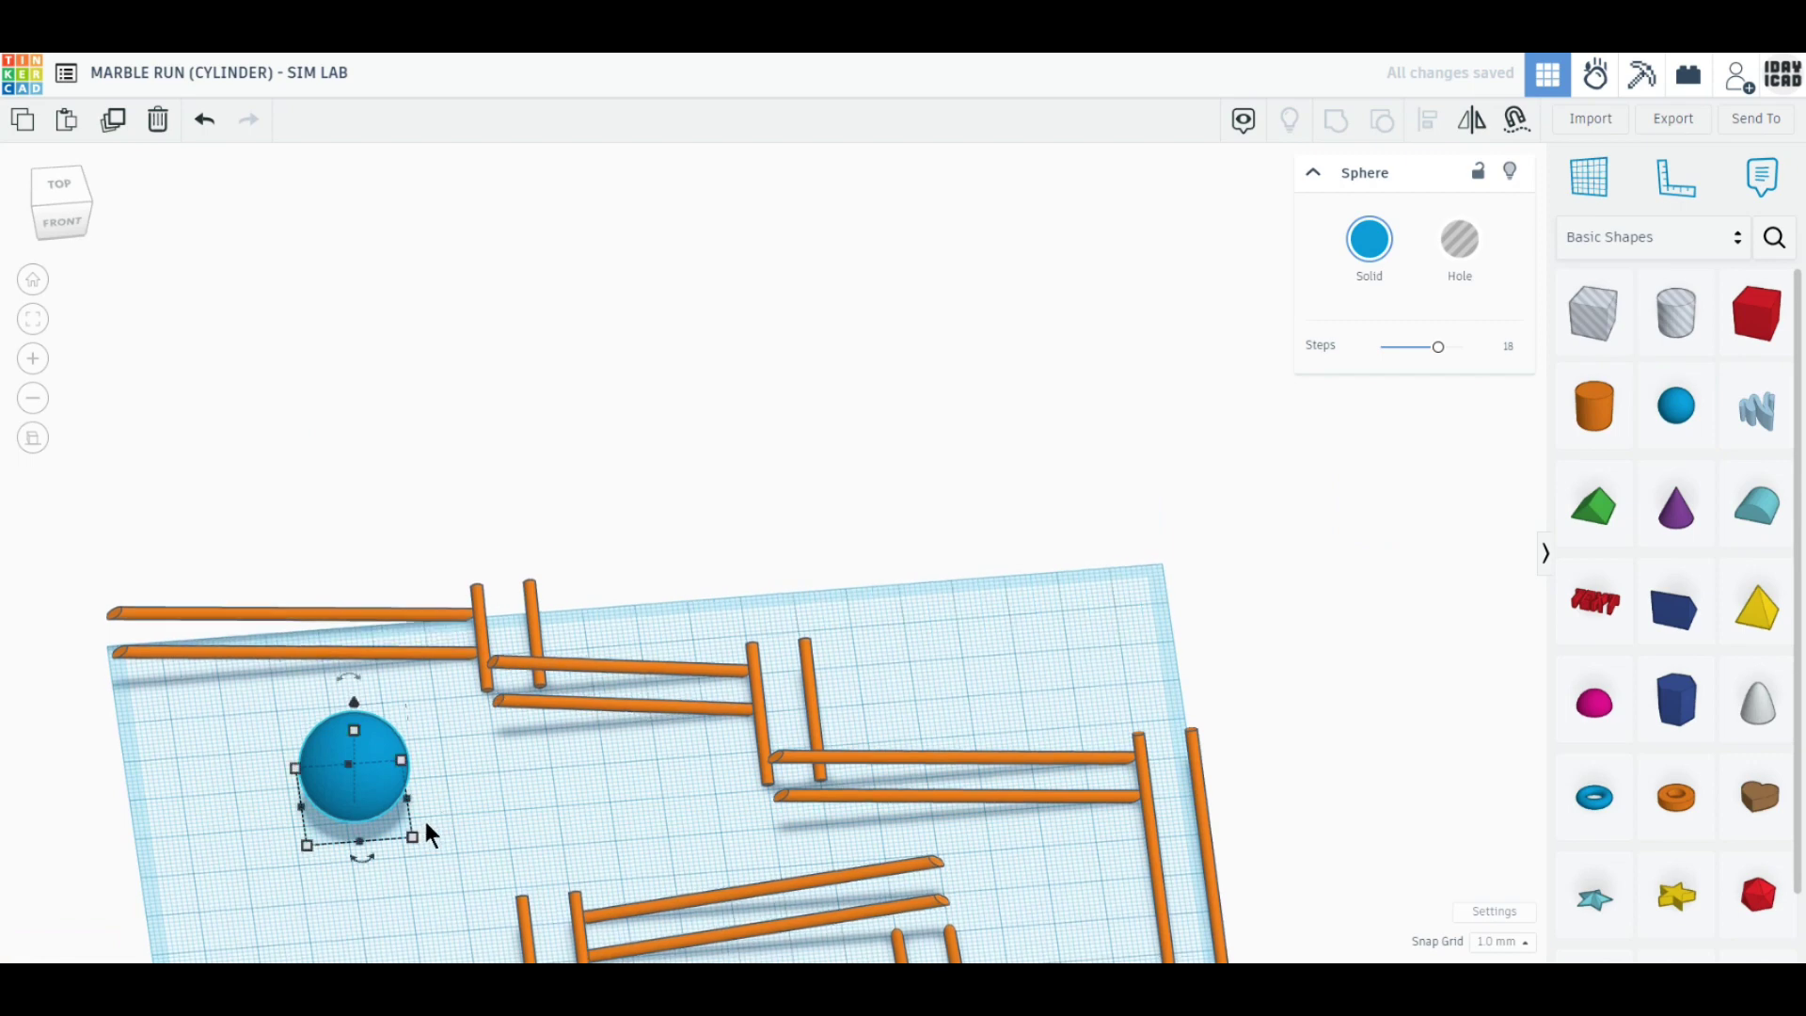
left_click(370, 907)
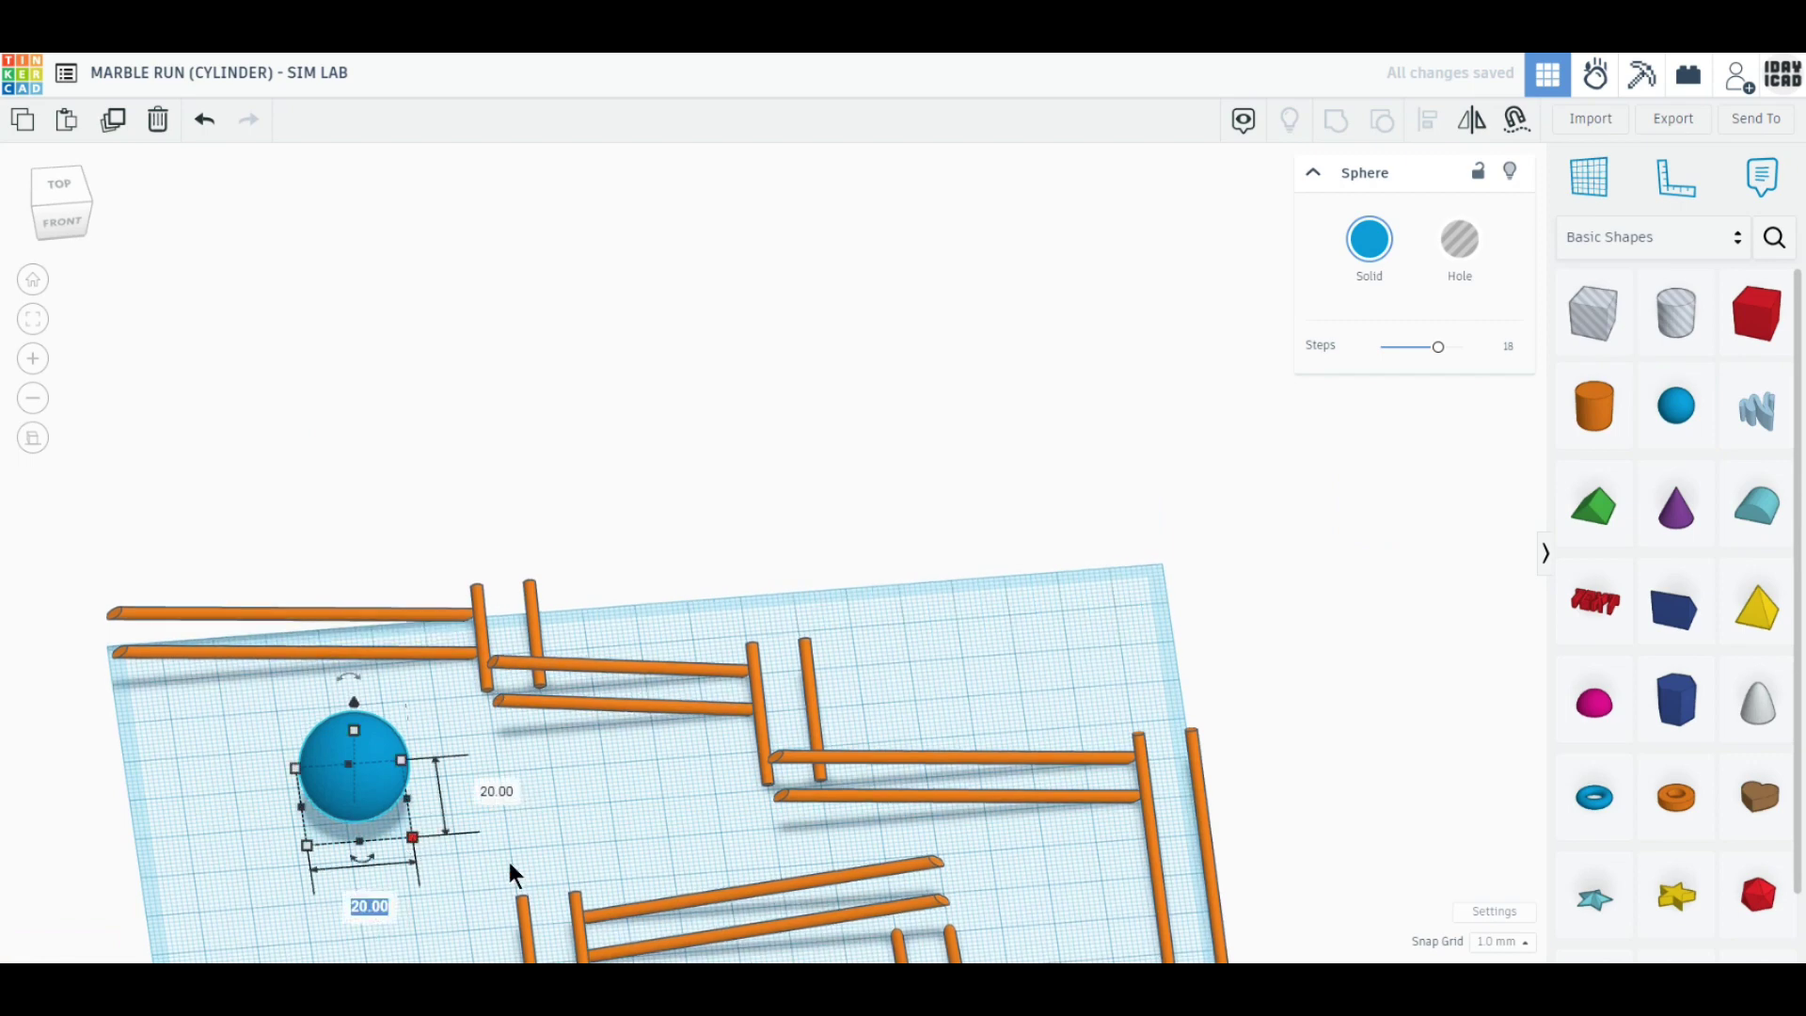
type("10")
key("Tab")
type("10")
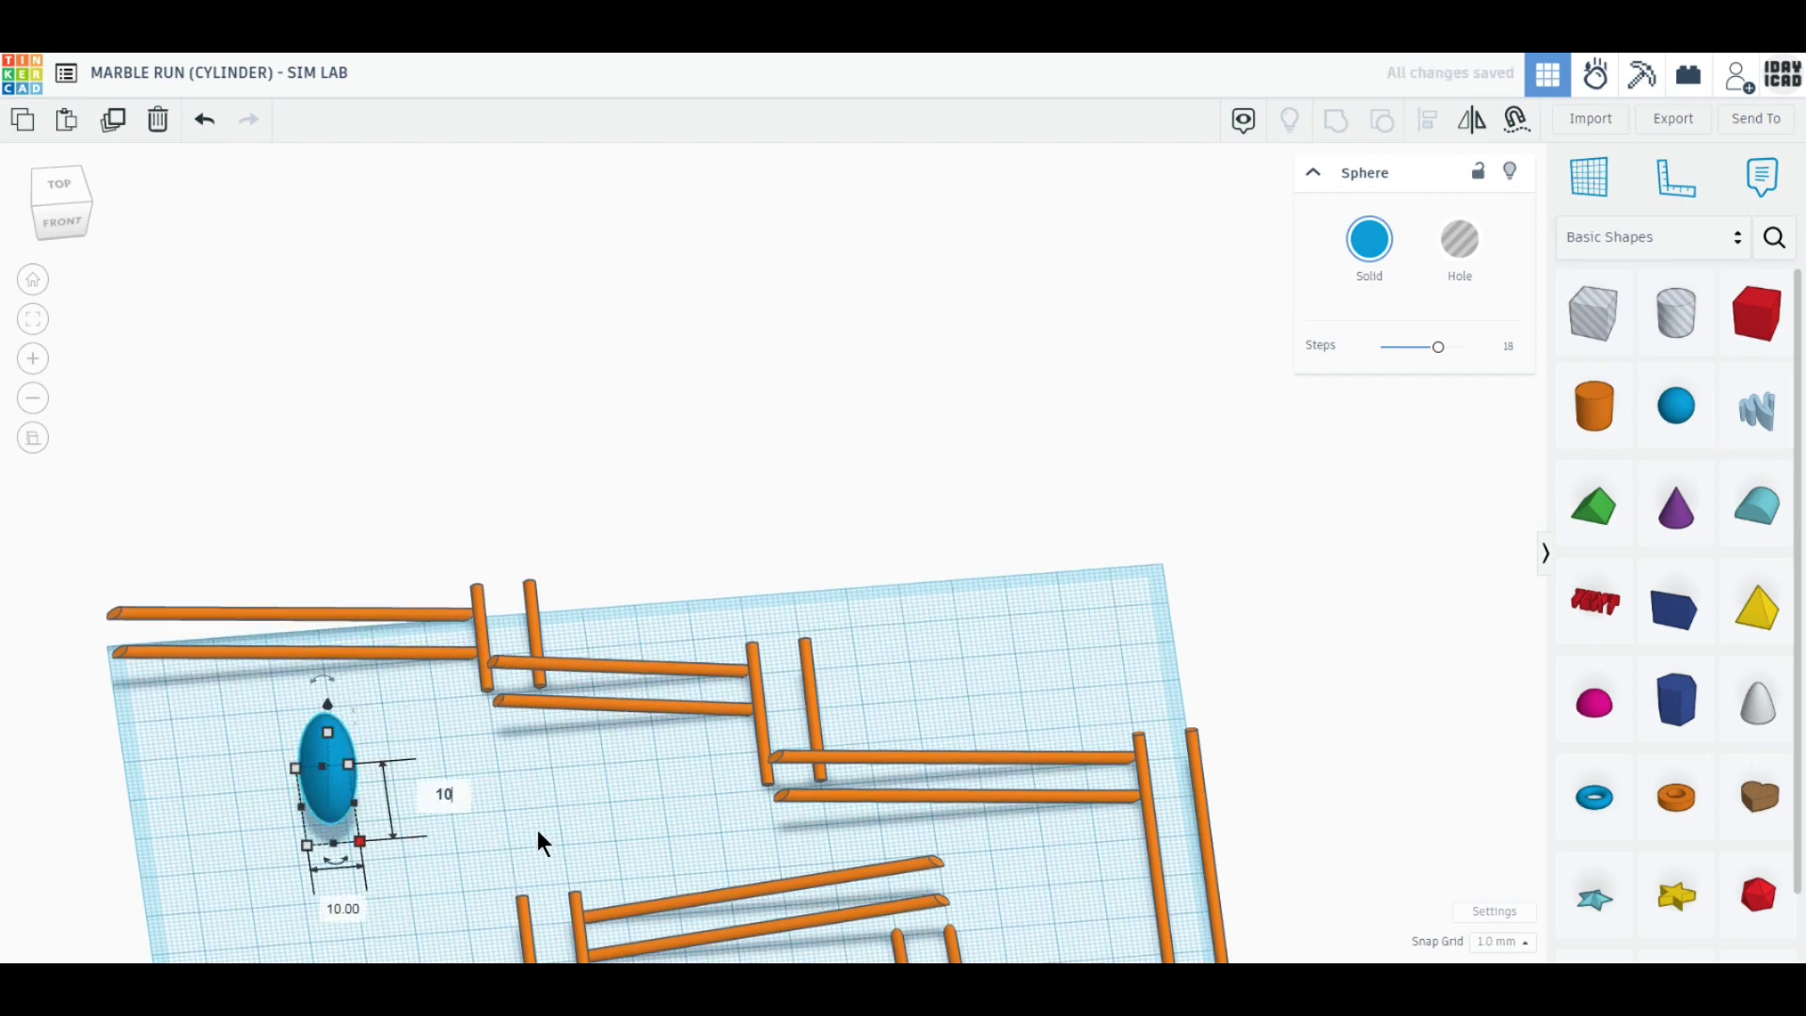
type(".")
key("Return")
left_click(423, 748)
type("10")
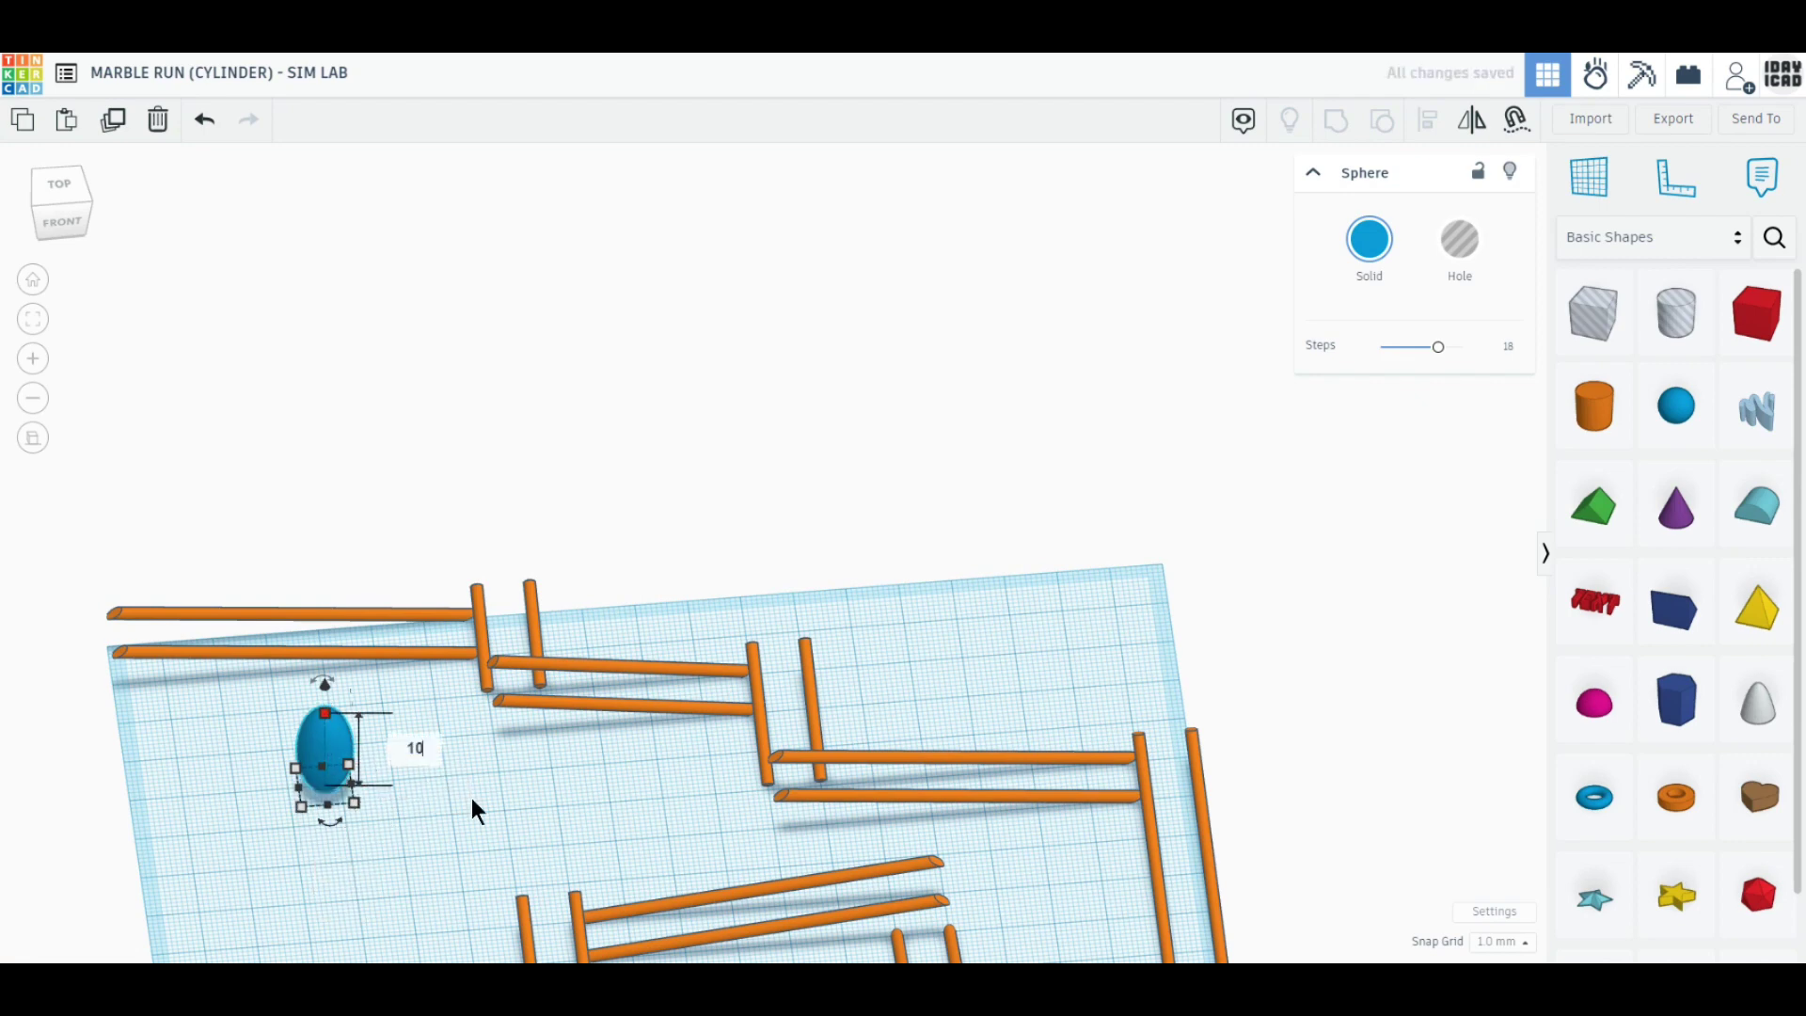
key("Return")
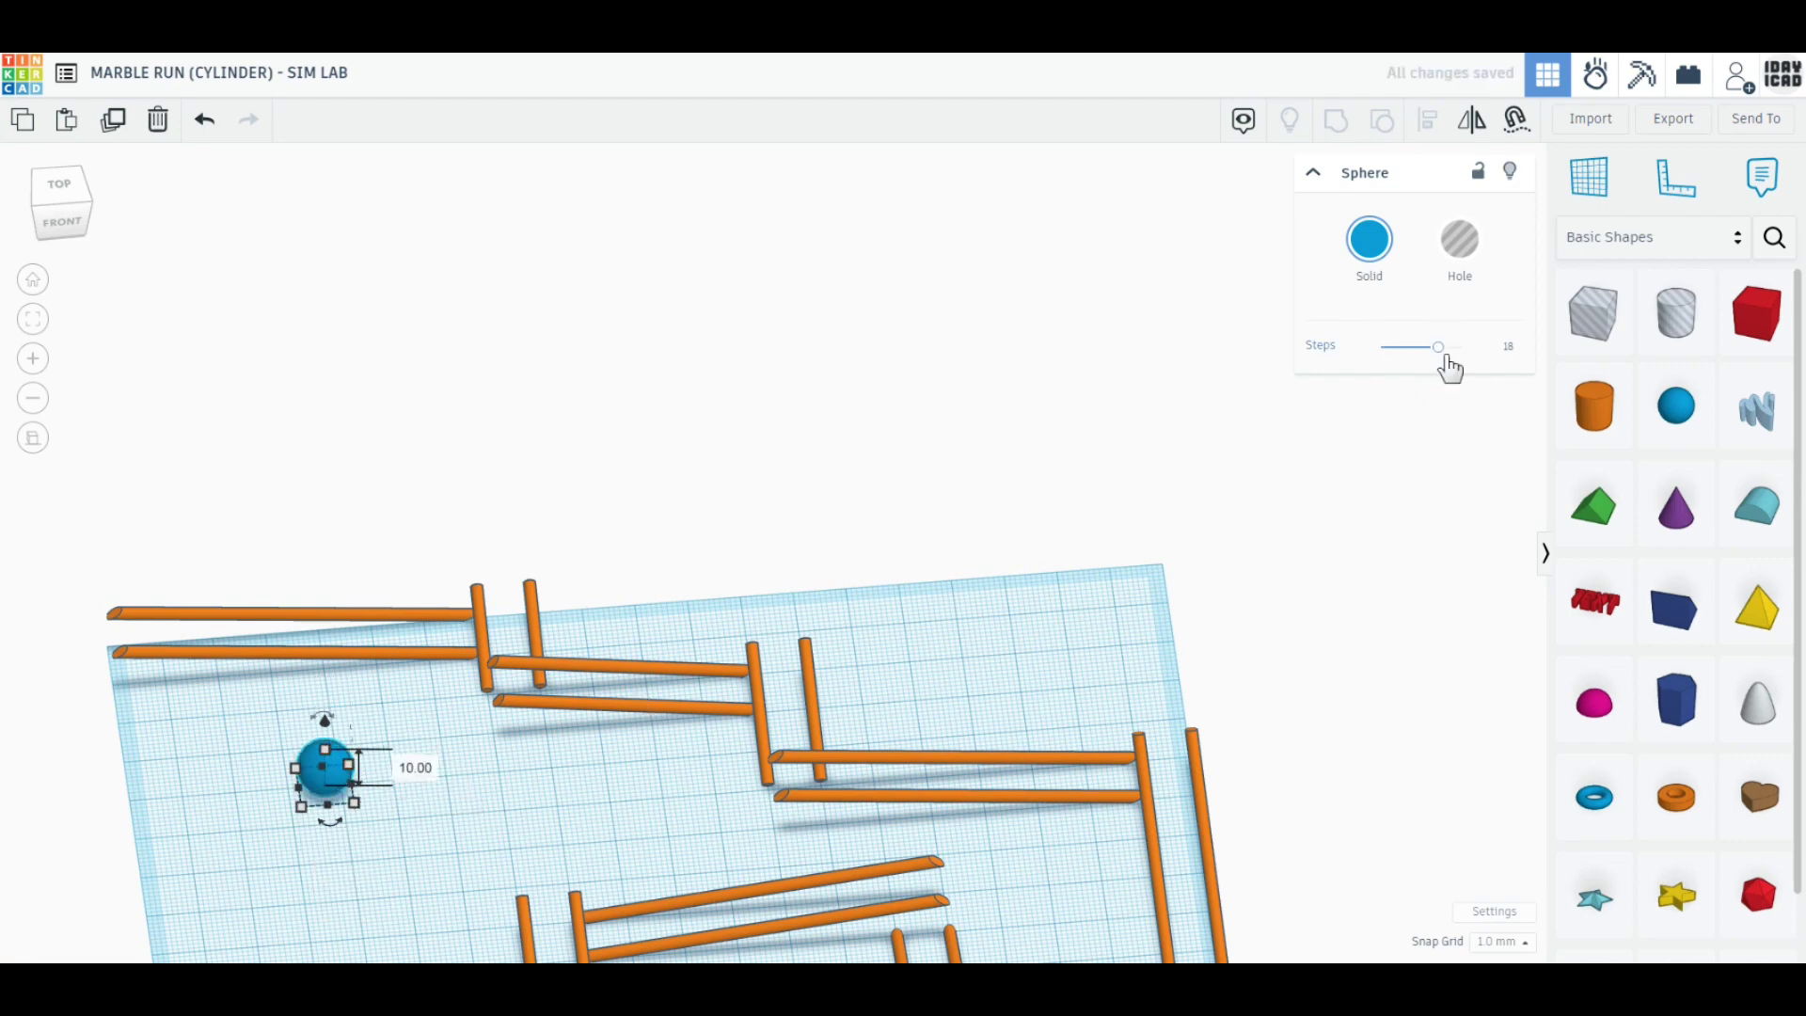
- Set the sphere's steps to 24 and colour it red
left_click_drag(1439, 346, 1515, 343)
left_click(1374, 256)
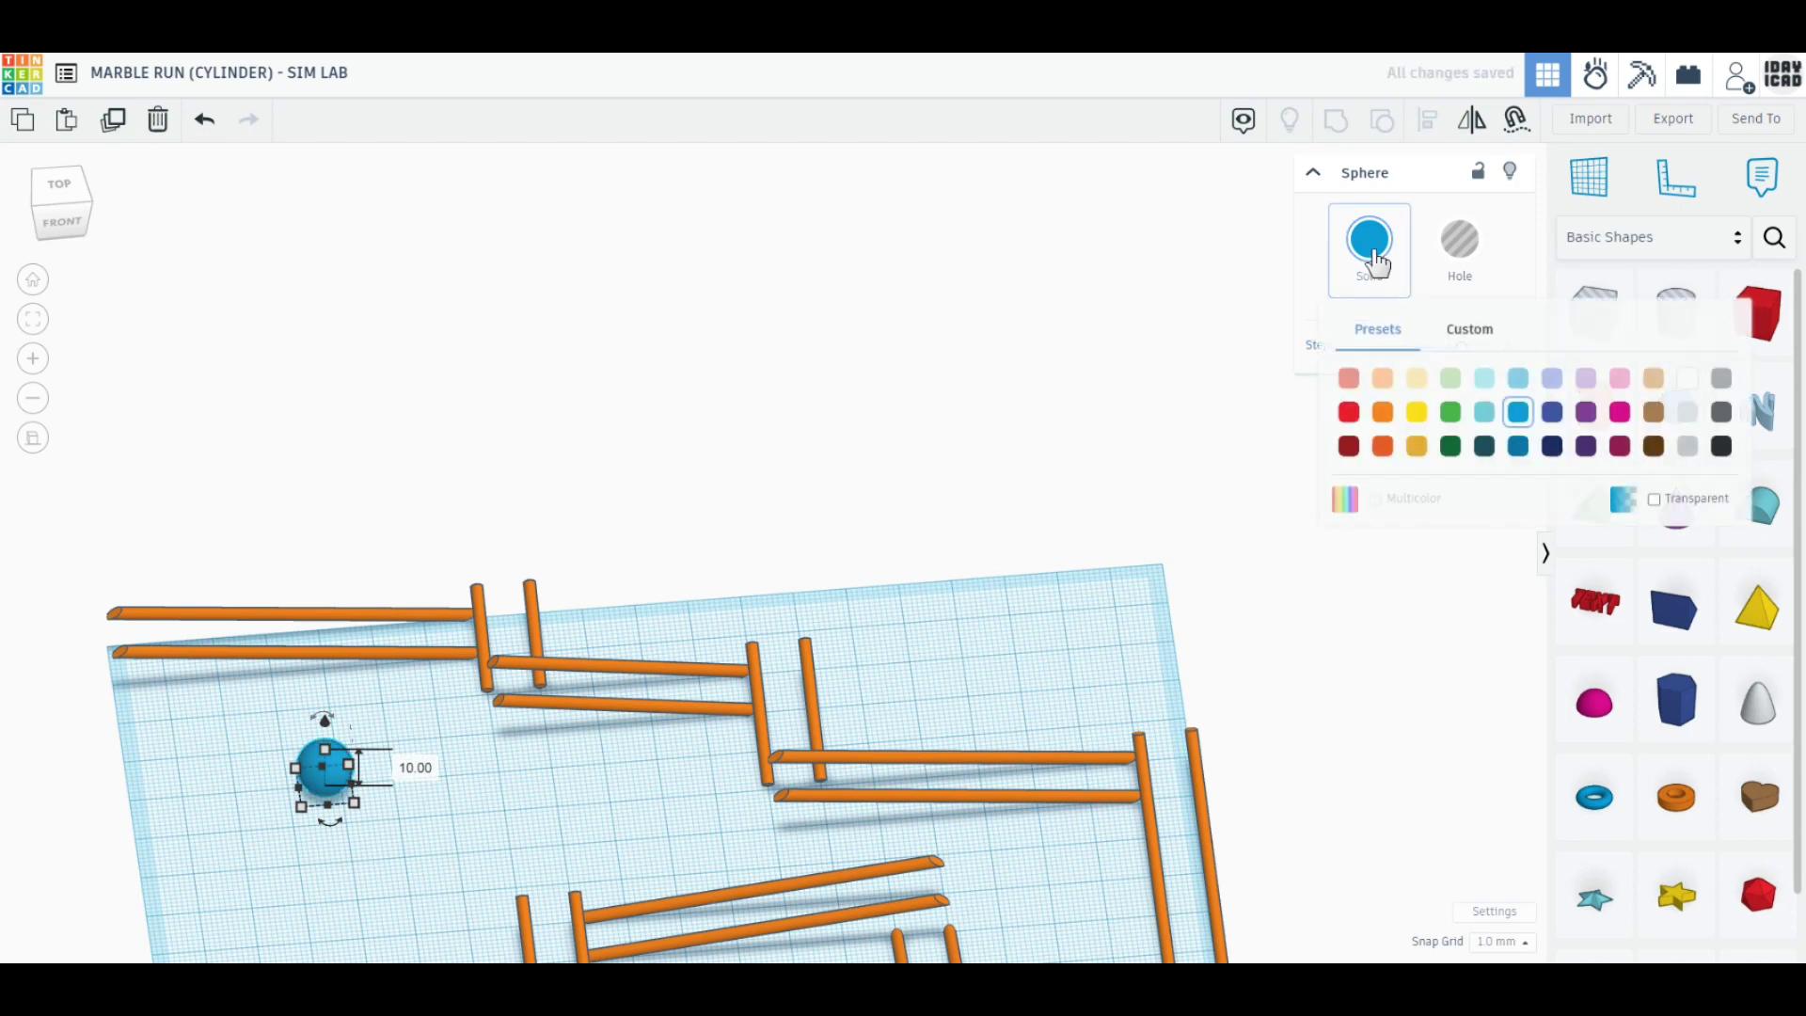
left_click(1349, 412)
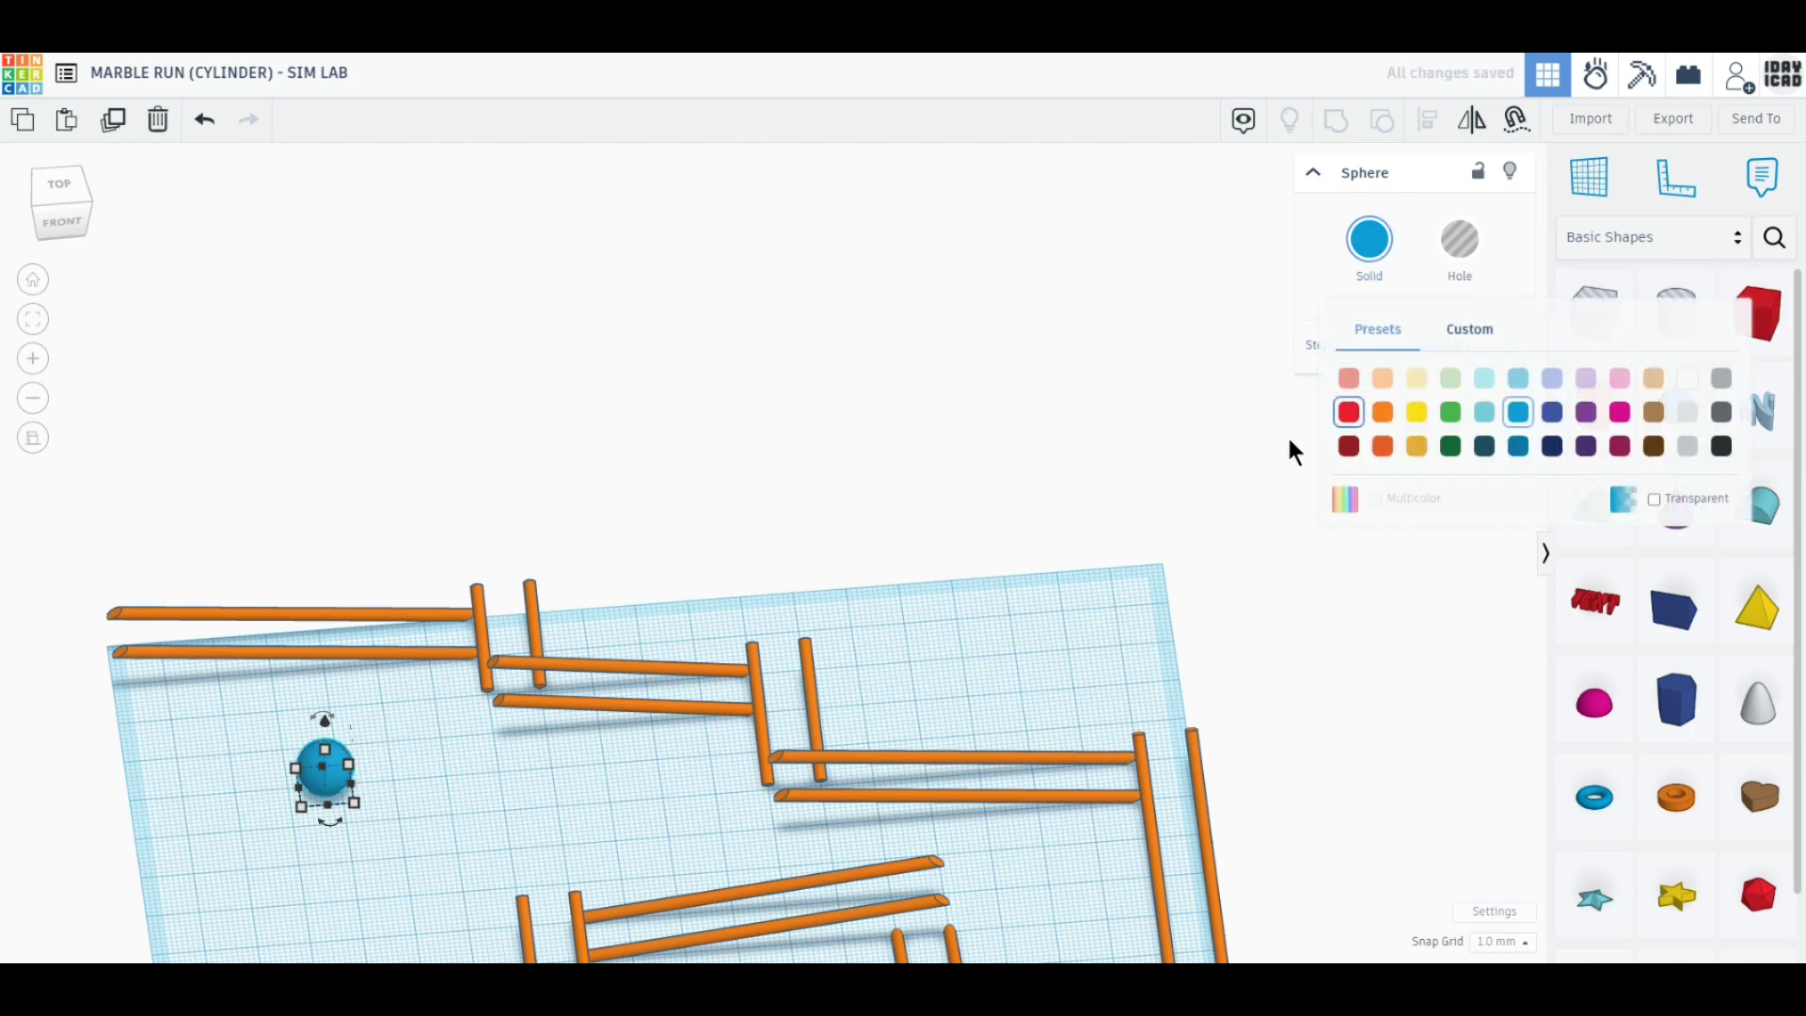
- Select the three rearmost horizontal rail pairs together and colour them yellow
left_click(69, 192)
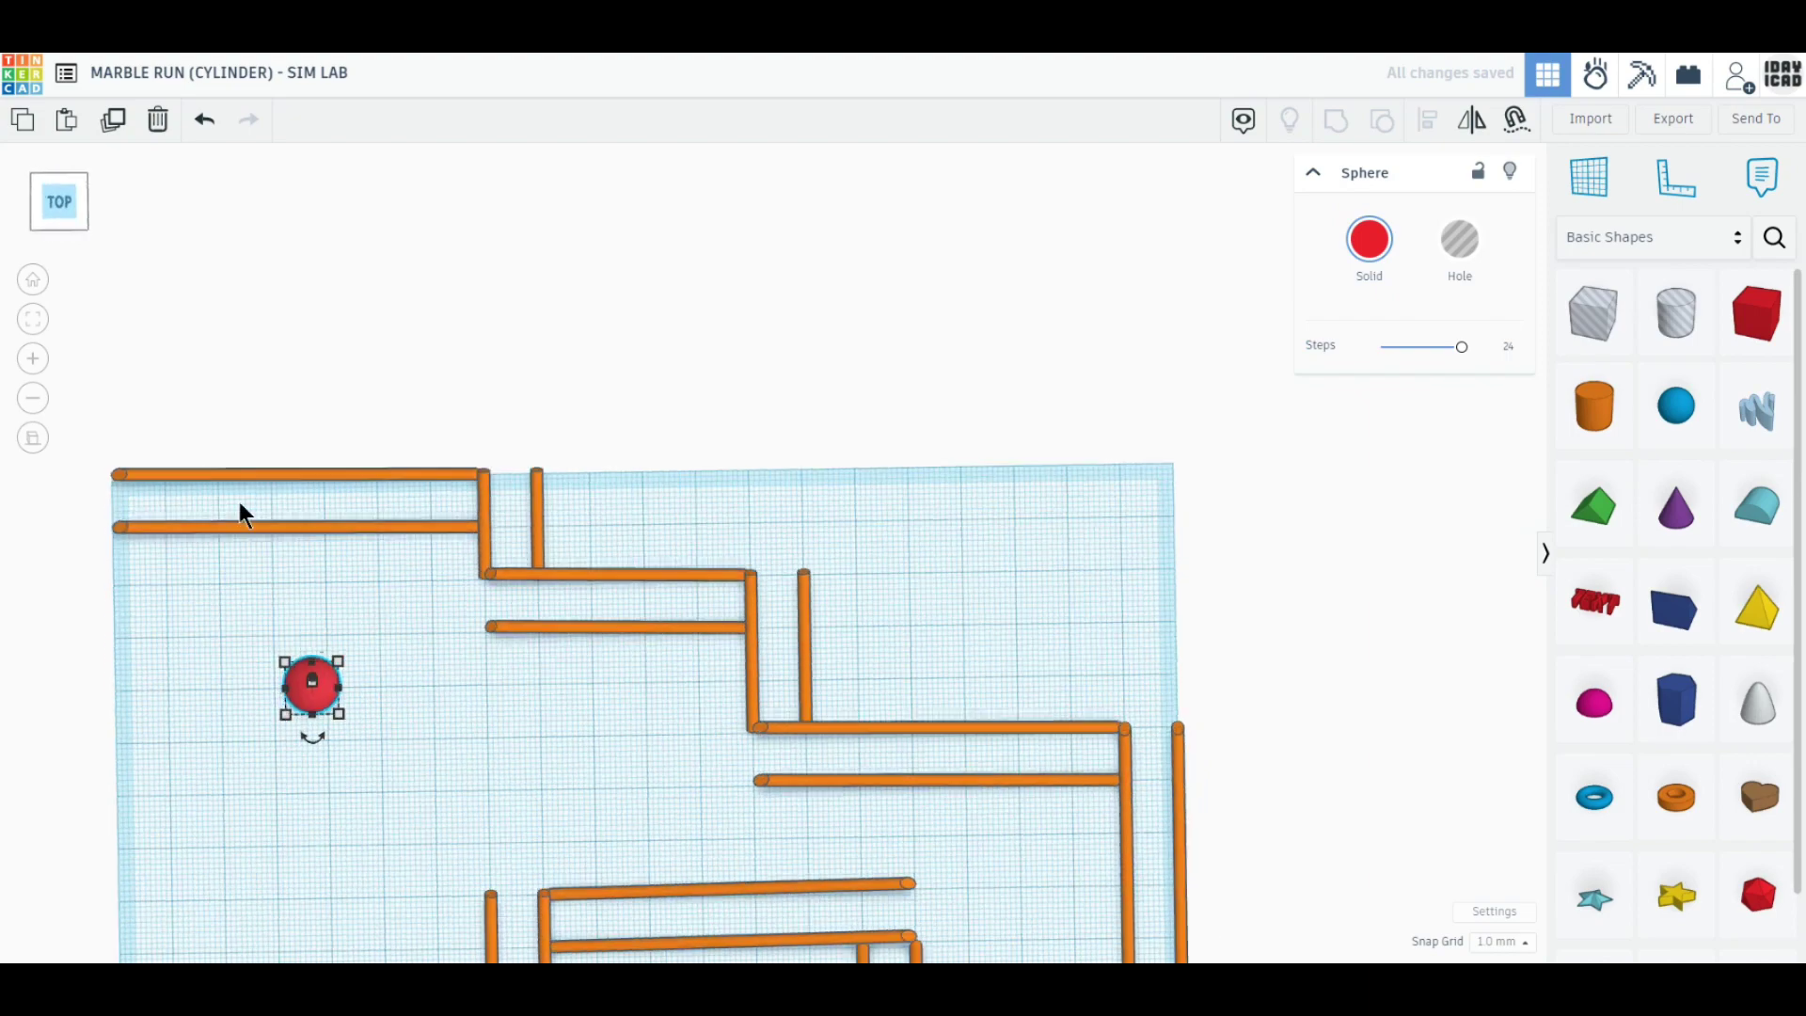
scroll(692, 473, "down", 2)
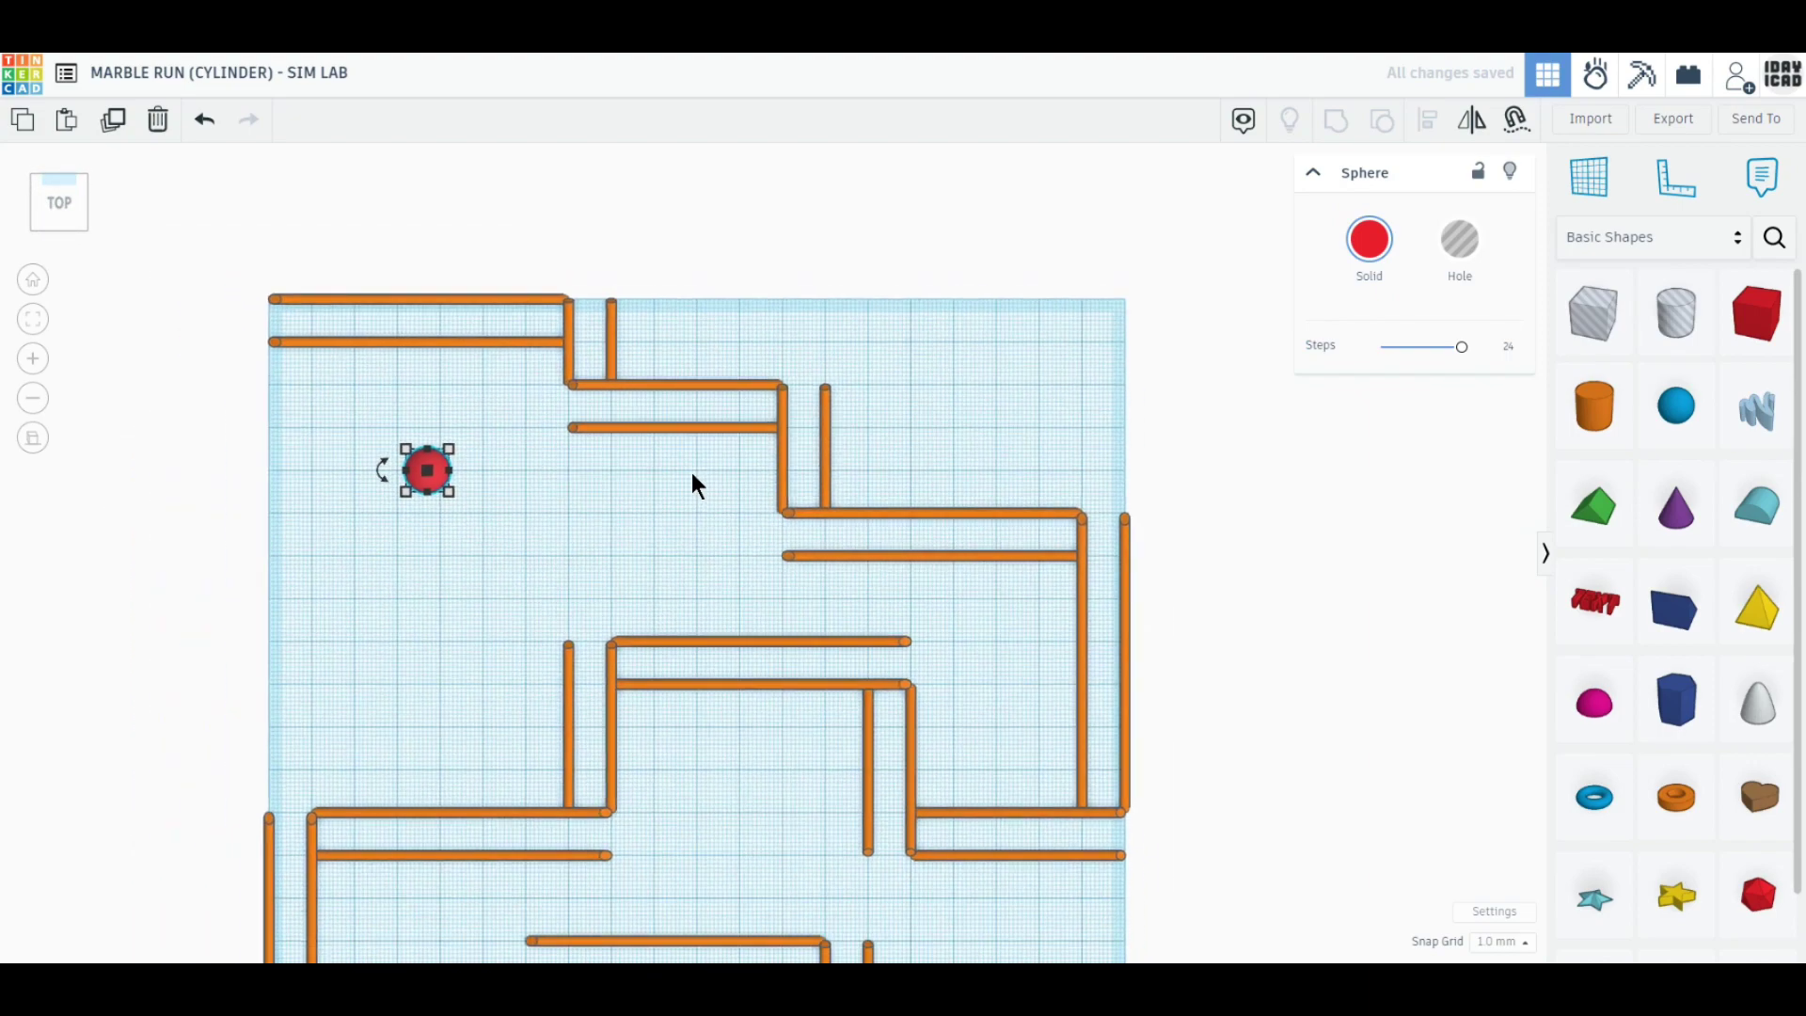
middle_click_drag(782, 668, 776, 501)
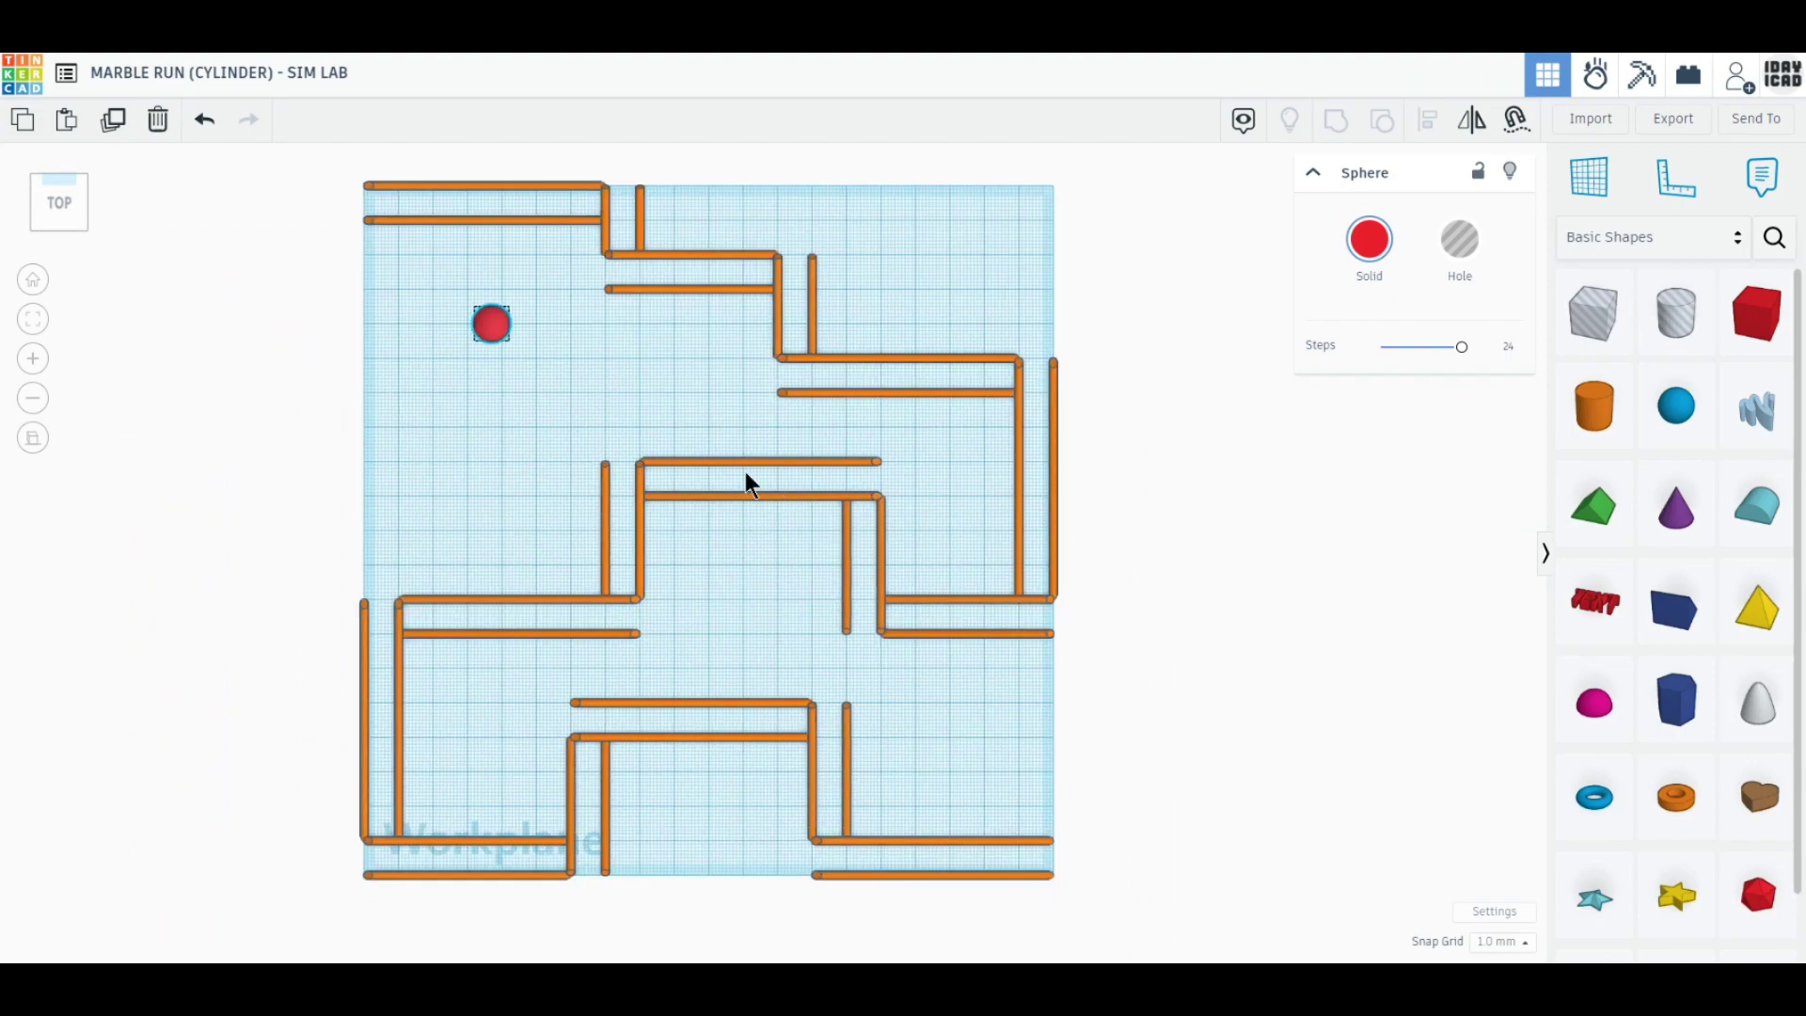
left_click_drag(539, 236, 469, 175)
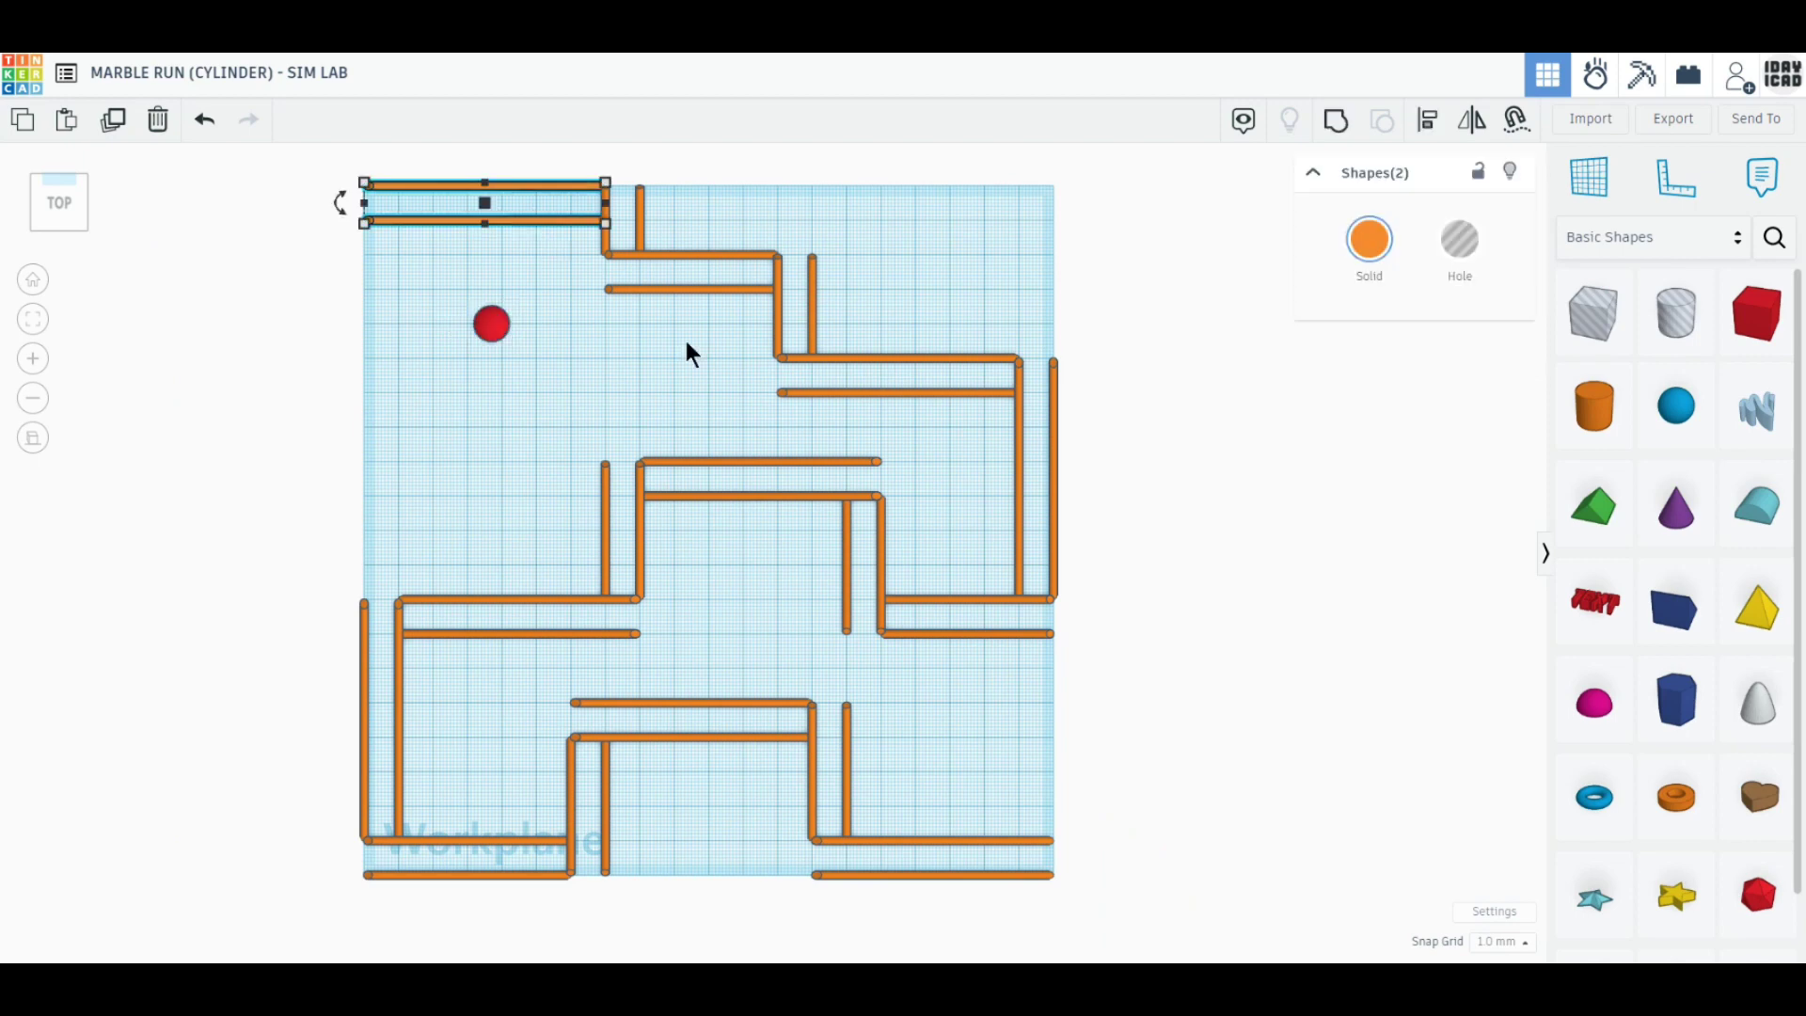
left_click_drag(692, 223, 691, 223, "shift")
left_click_drag(953, 432, 899, 331, "shift")
left_click(1370, 240)
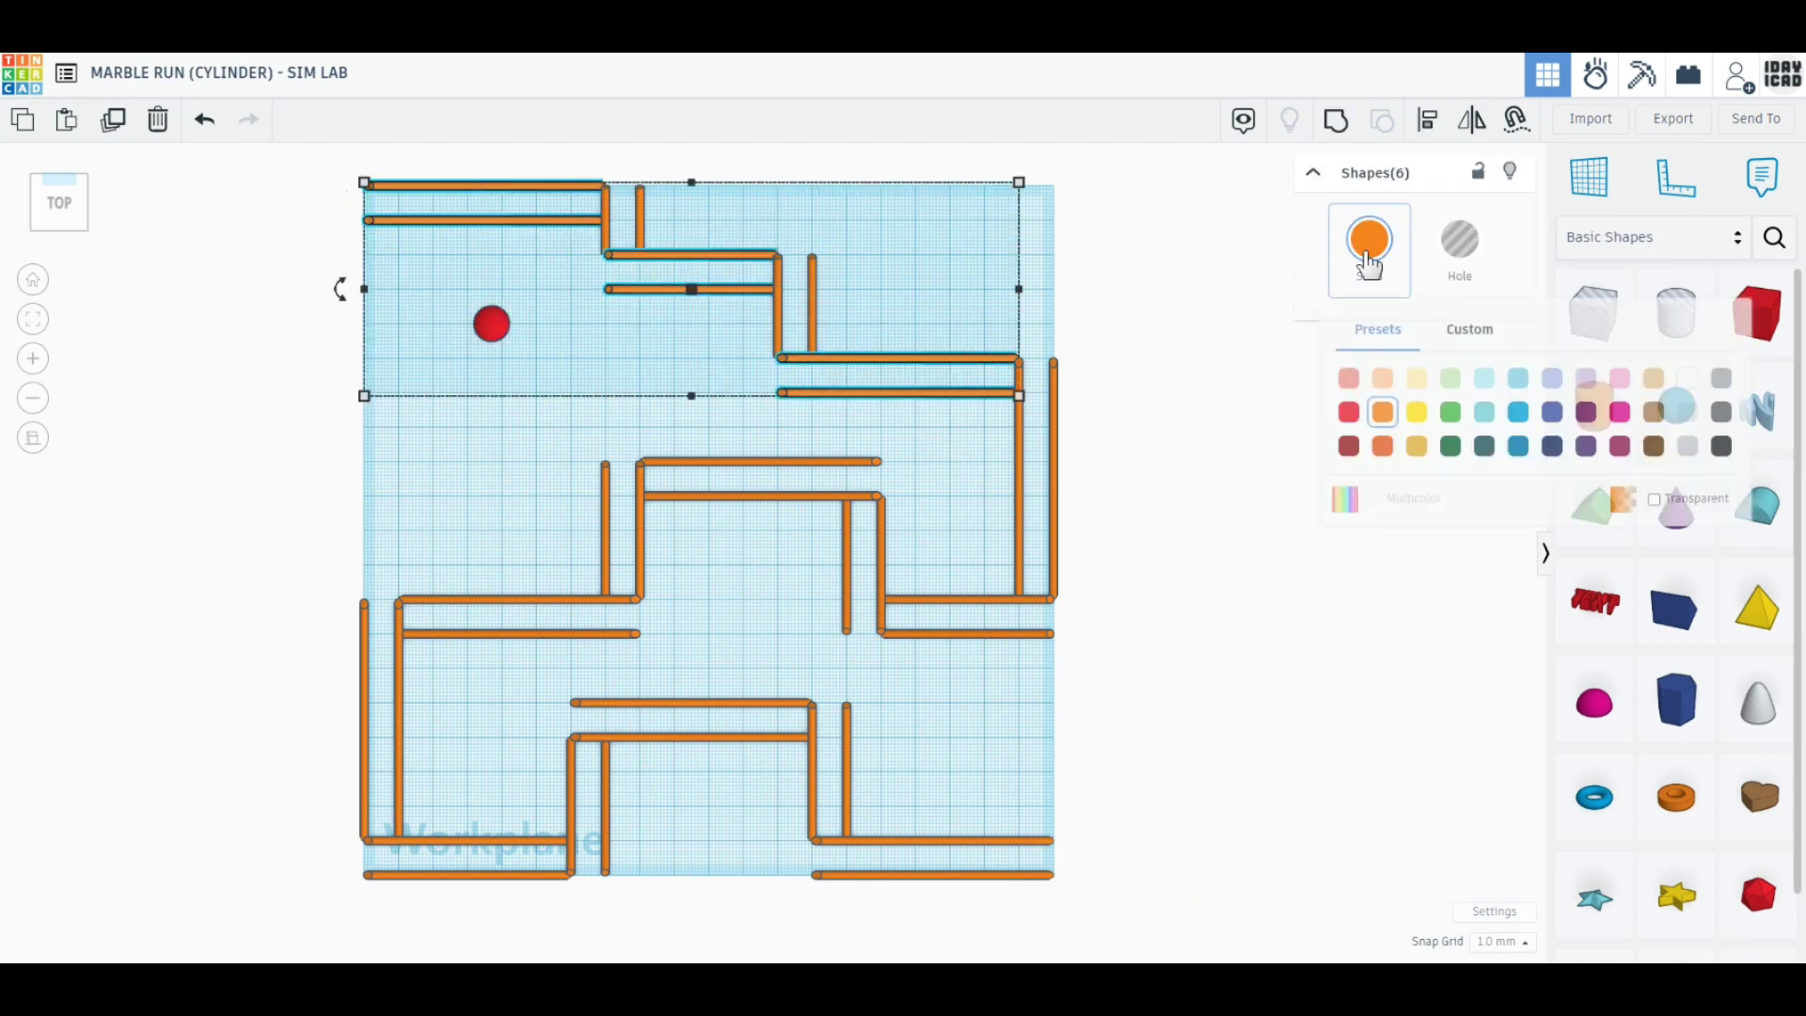
left_click(1418, 412)
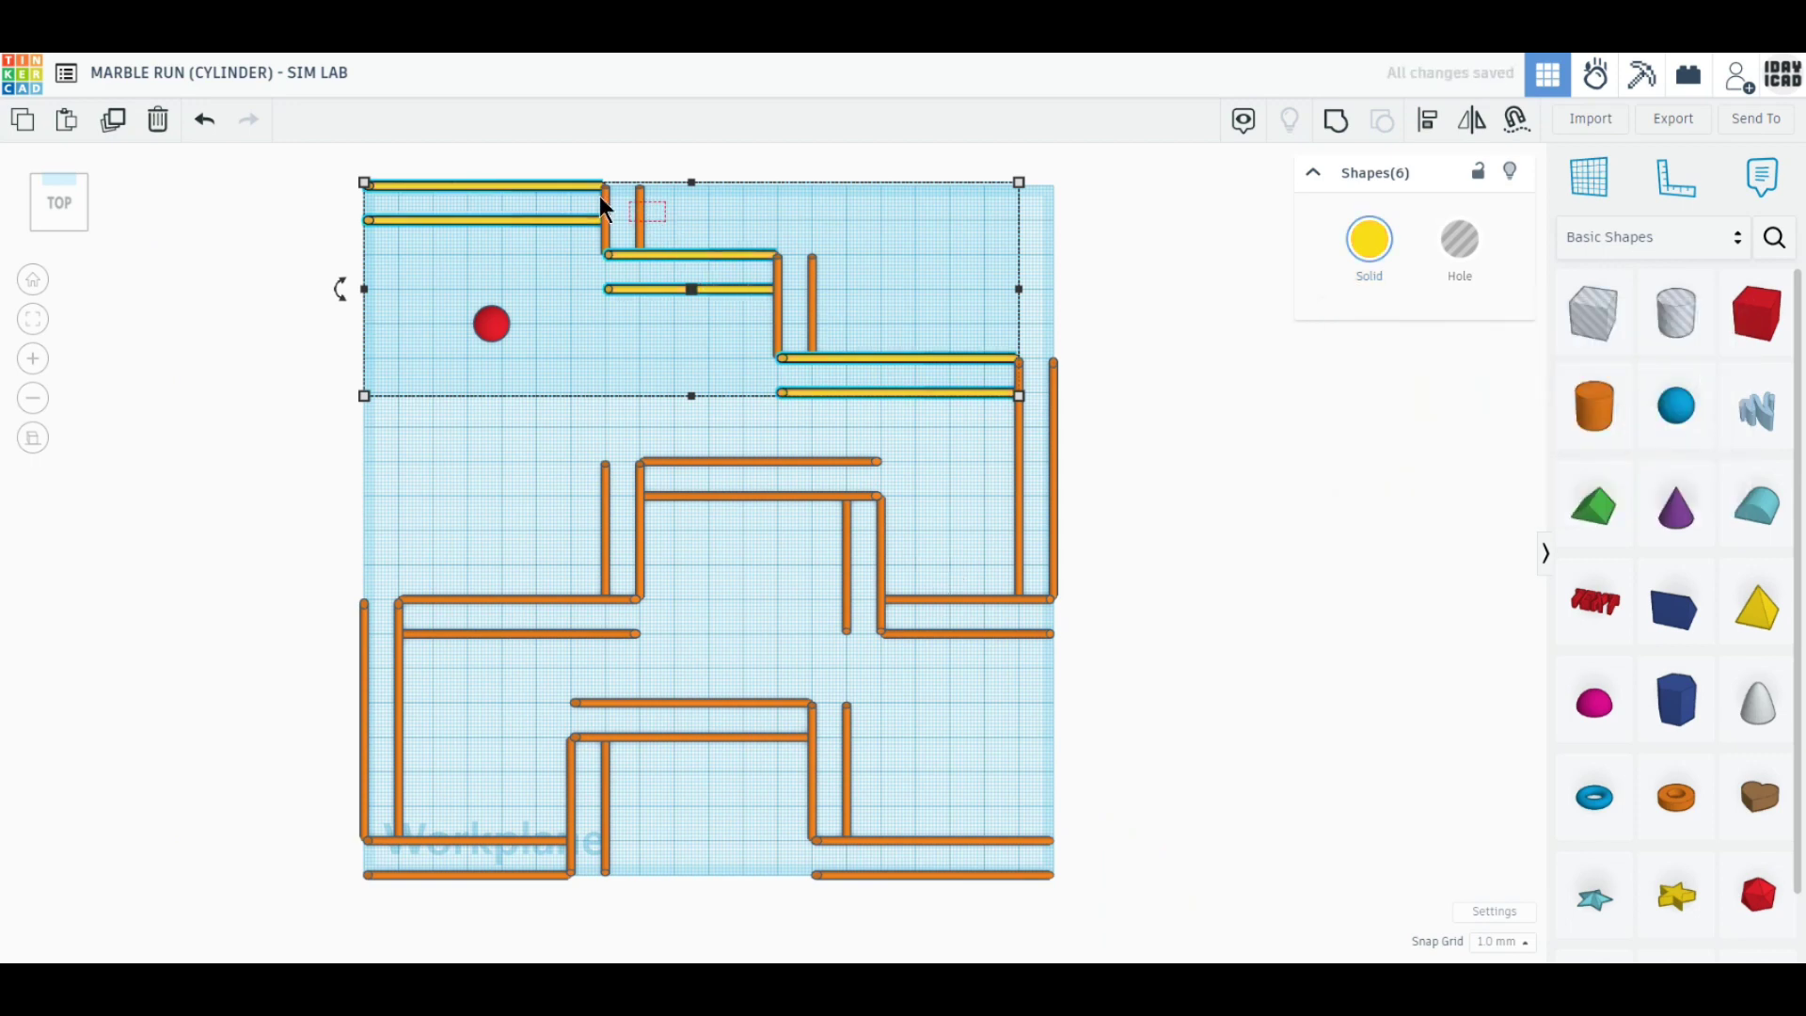
- Select the five perpendicular rail pairs in the rear and middle of the run and colour them green
left_click_drag(600, 195, 593, 195)
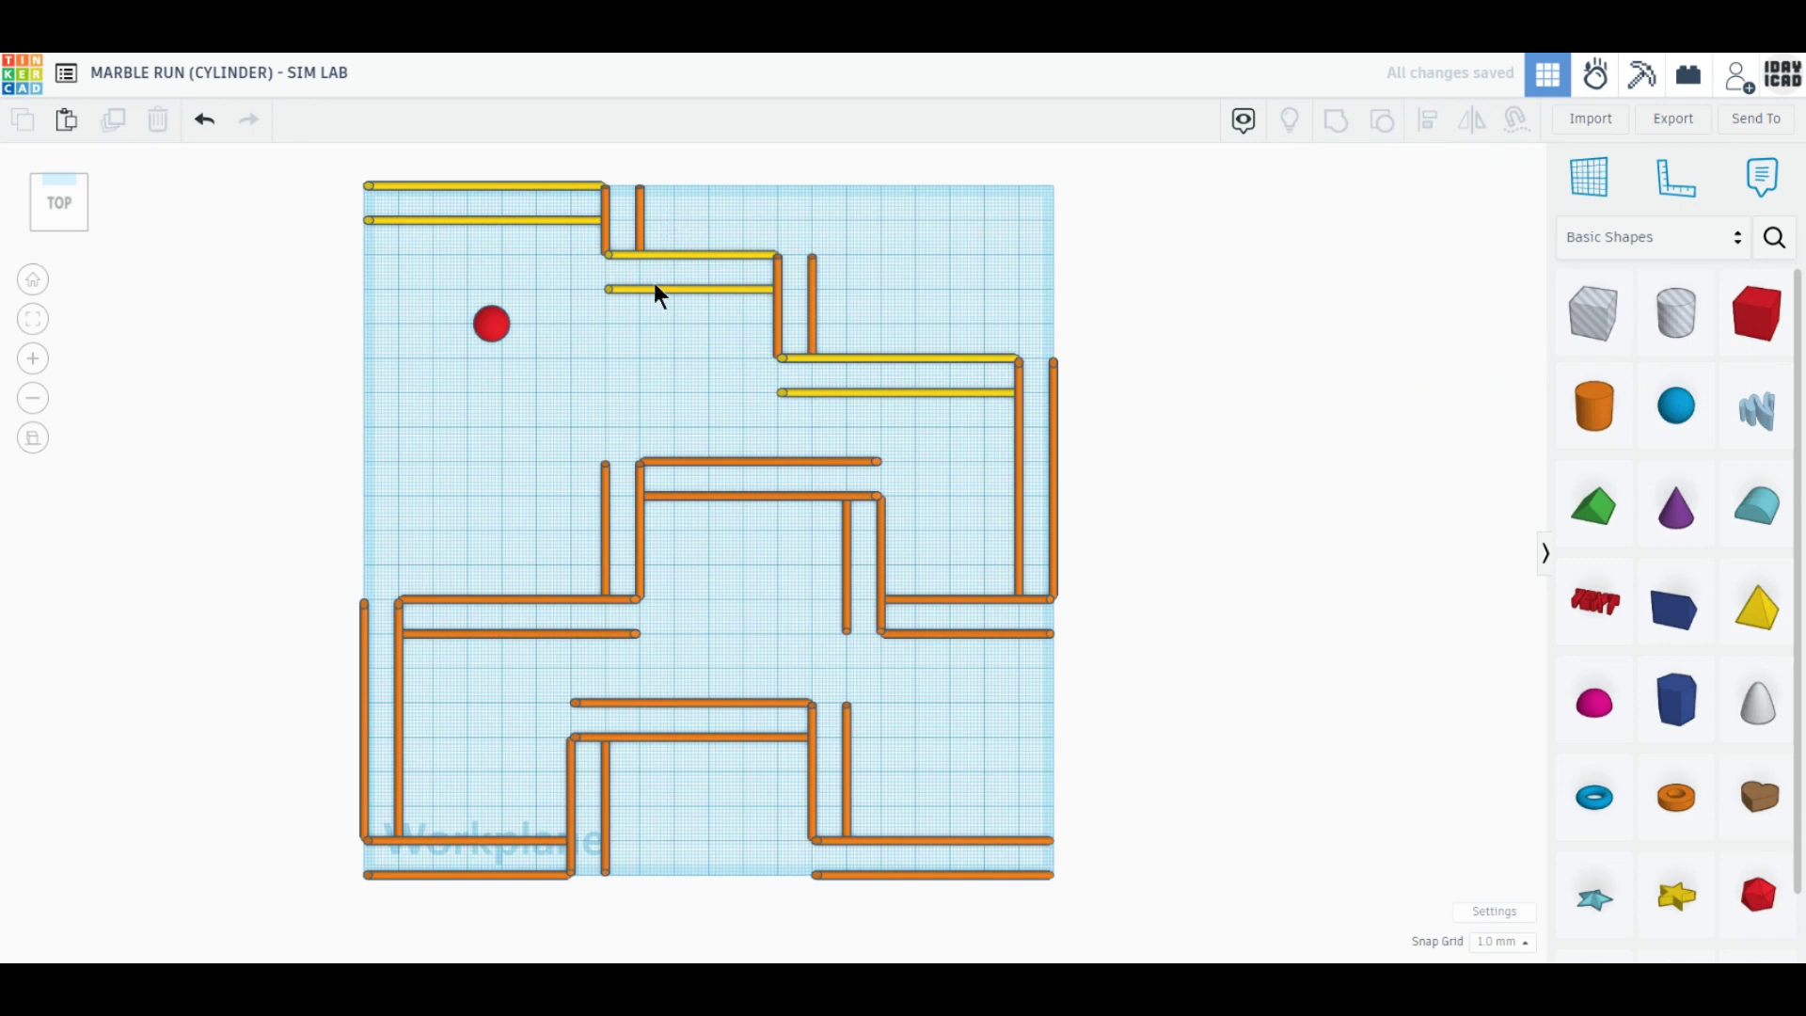
scroll(658, 285, "up", 2)
middle_click_drag(723, 458, 723, 551)
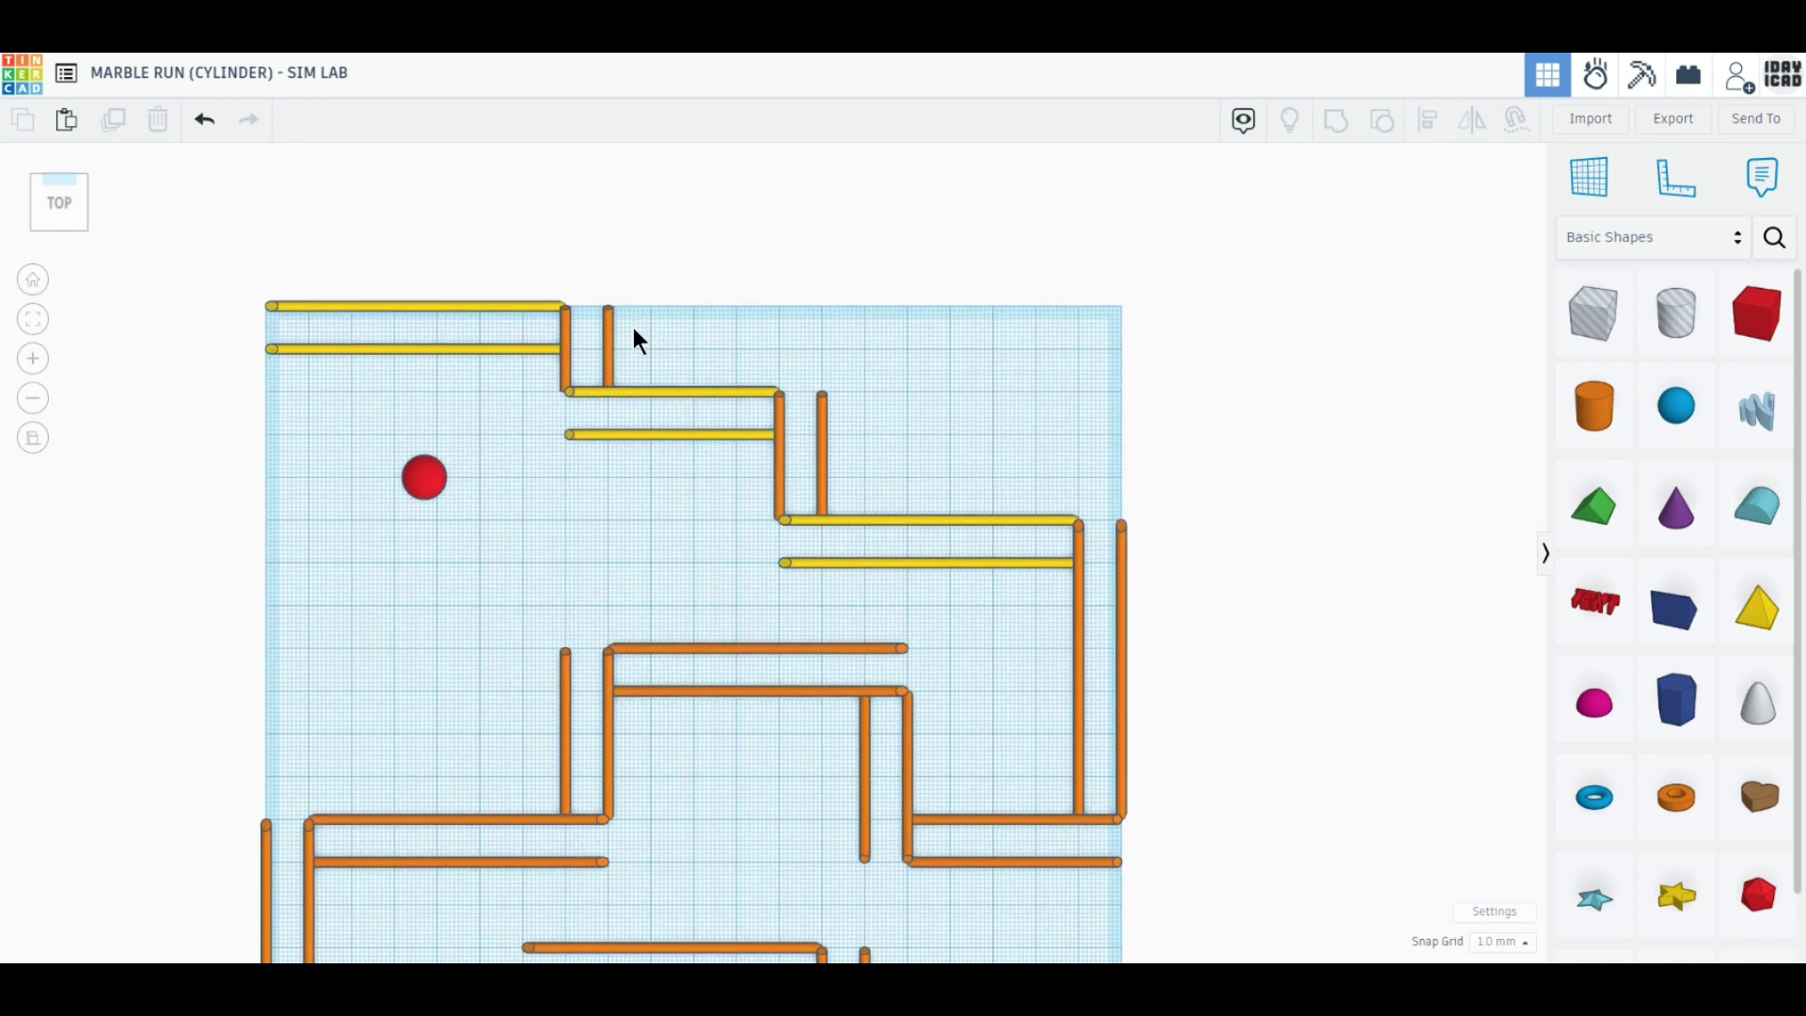
left_click_drag(639, 334, 555, 323)
left_click_drag(865, 485, 759, 454, "shift")
left_click_drag(1189, 705, 1042, 629, "shift")
left_click_drag(954, 782, 532, 740, "shift")
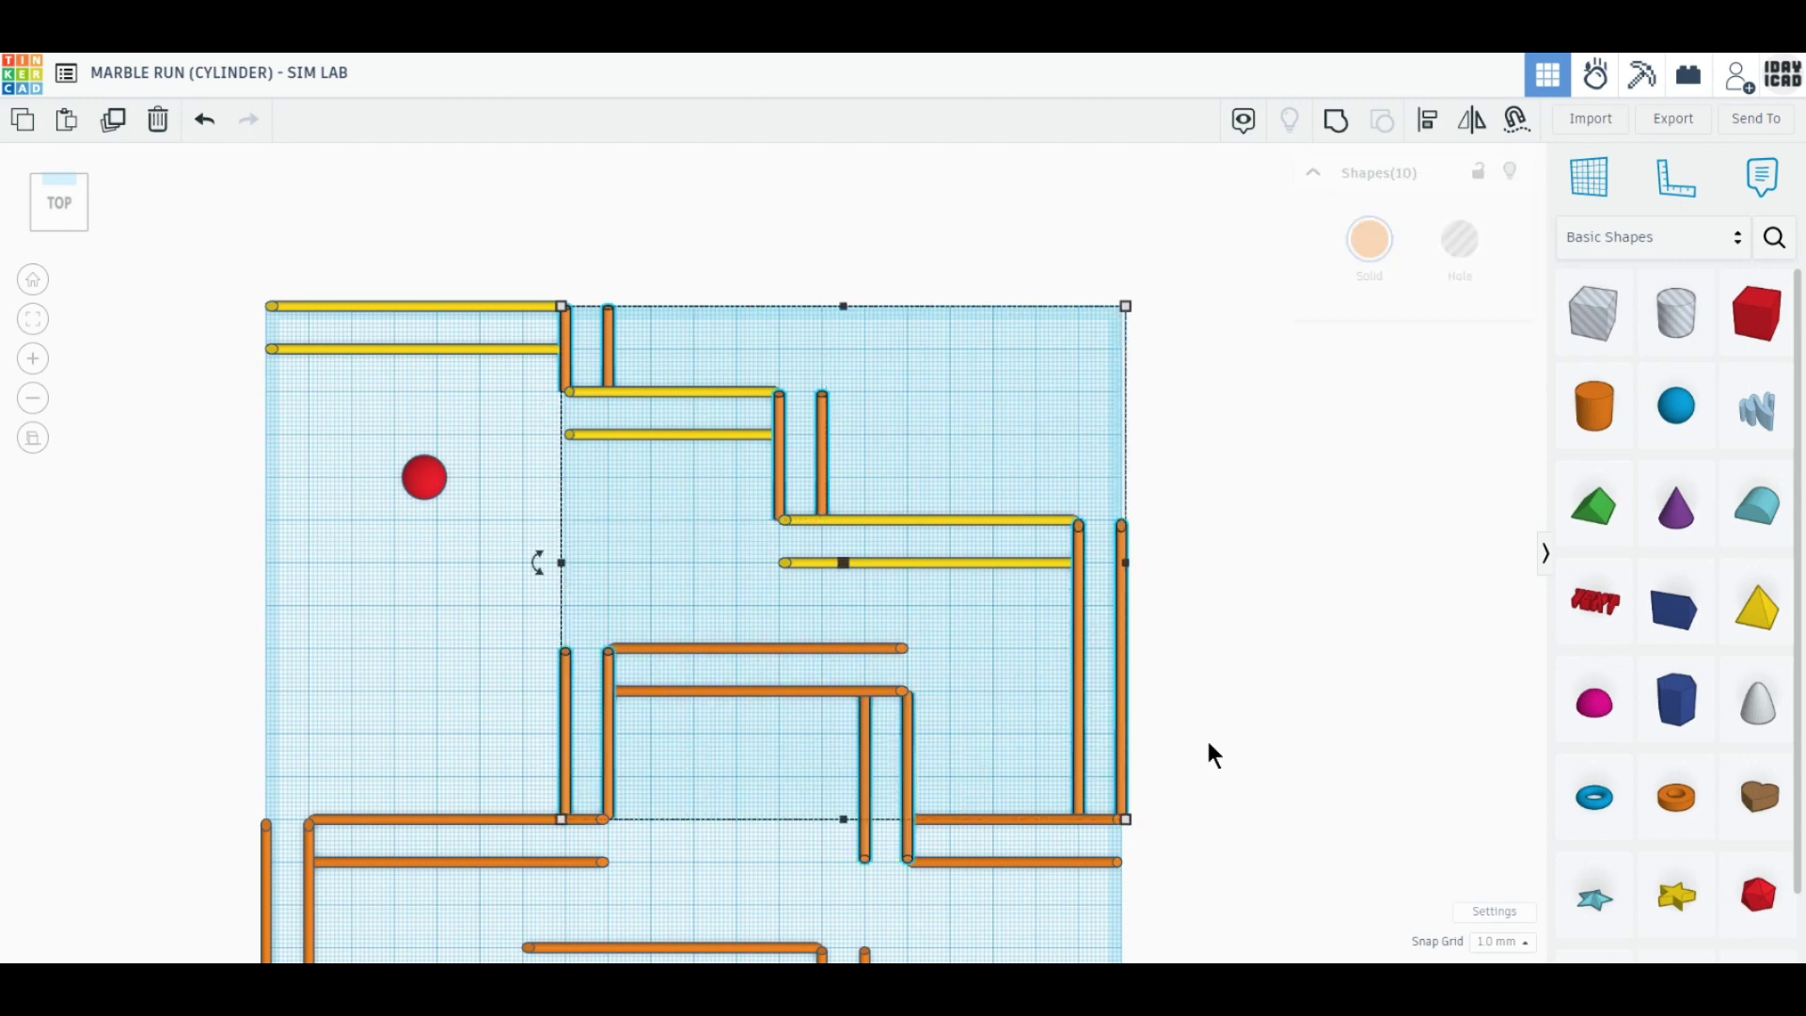
left_click(1369, 241)
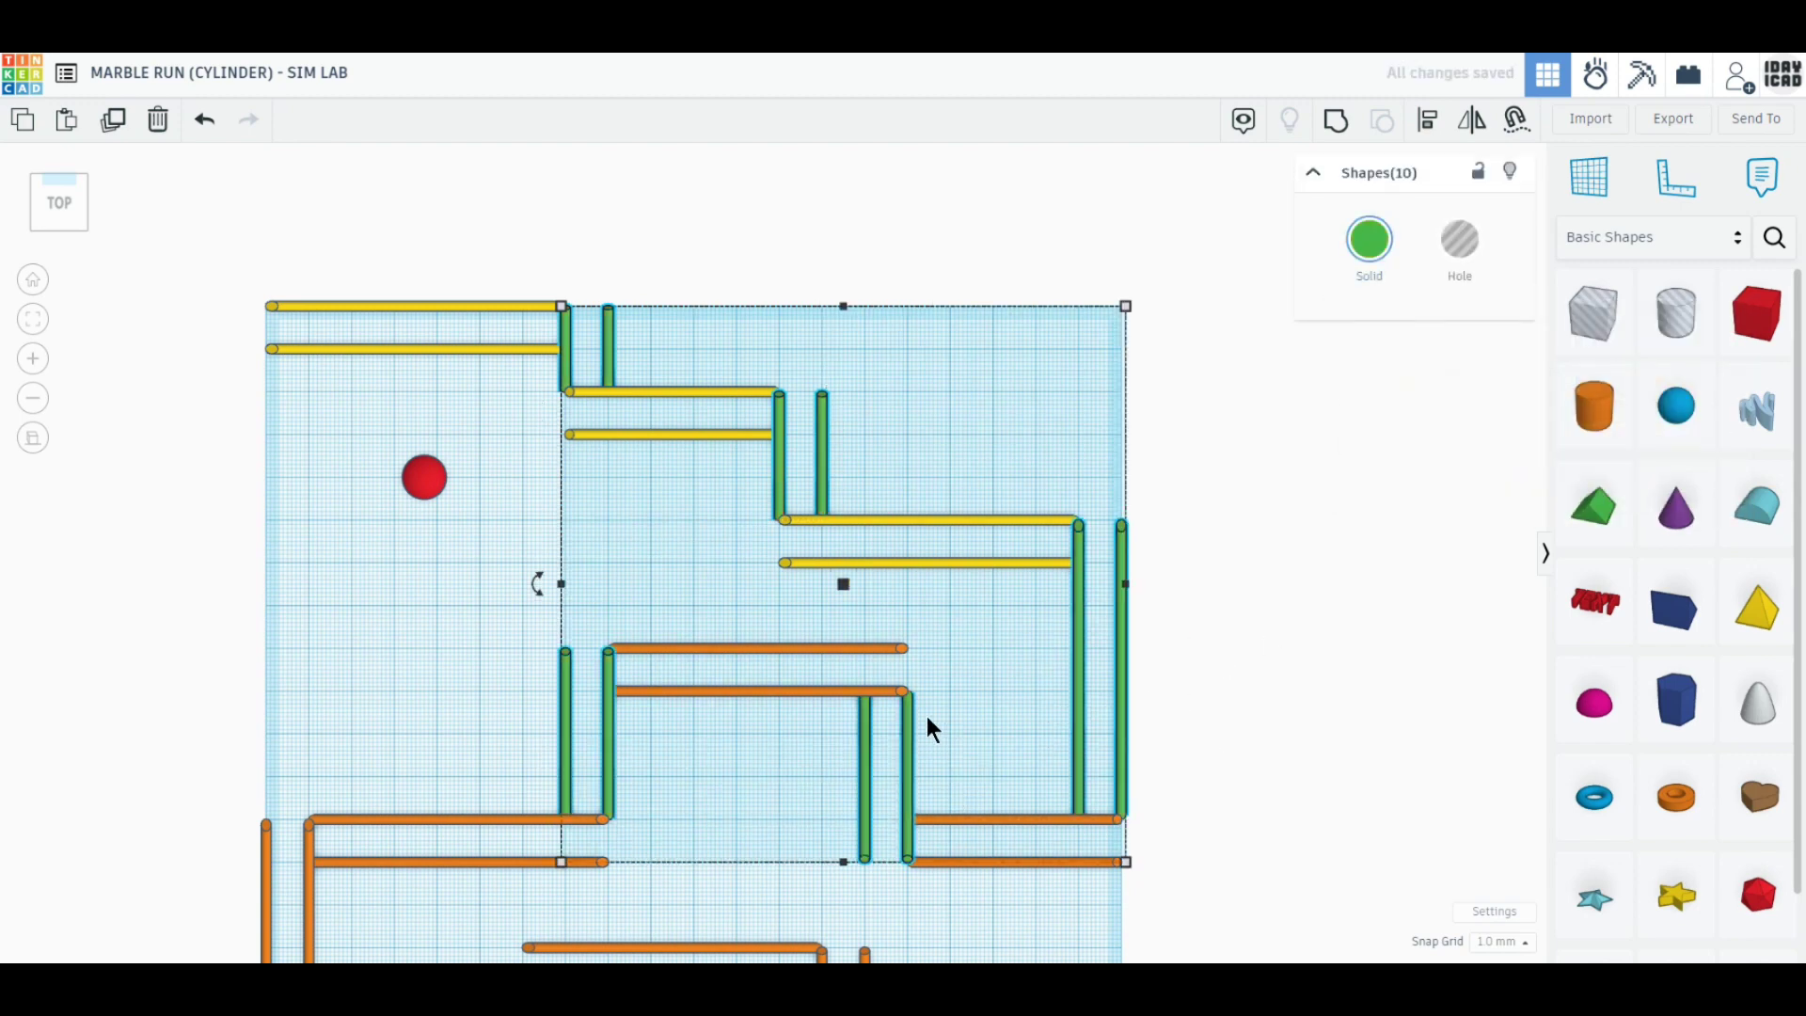
middle_click_drag(928, 726, 1033, 440)
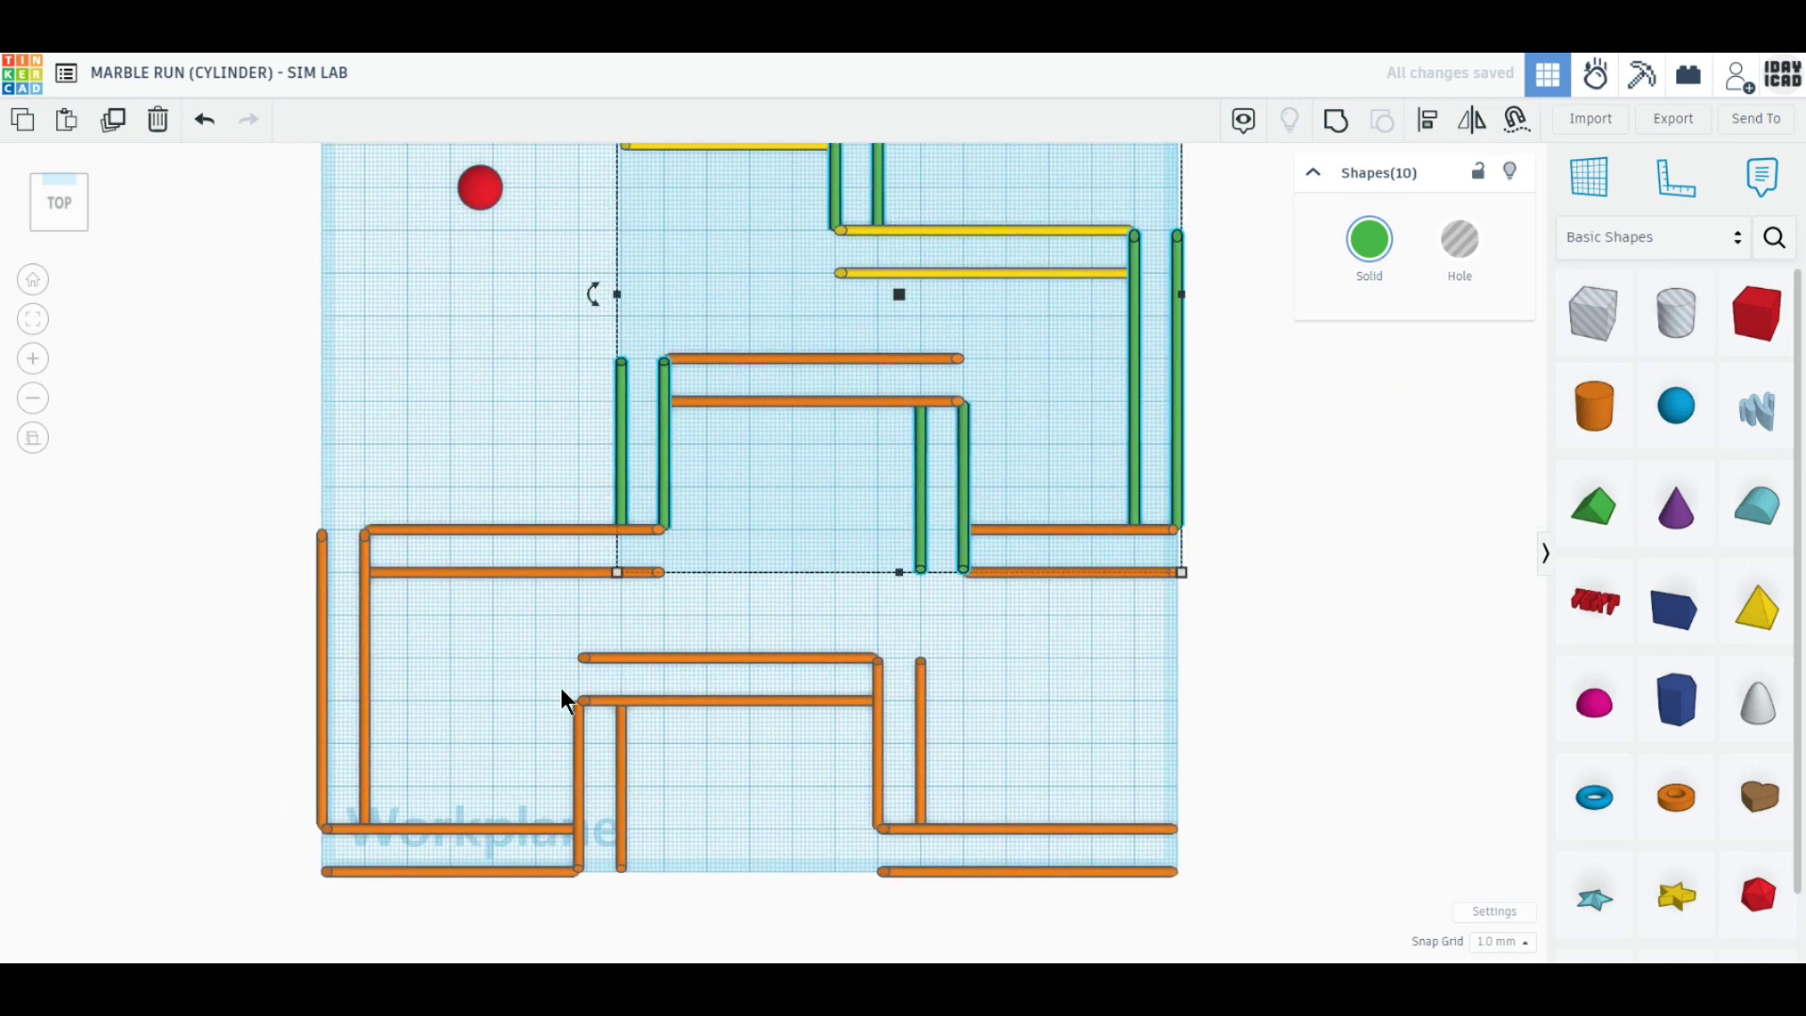
- Select the three orange perpendicular rail pairs at the front of the run together and colour them green
left_click_drag(962, 792, 269, 747)
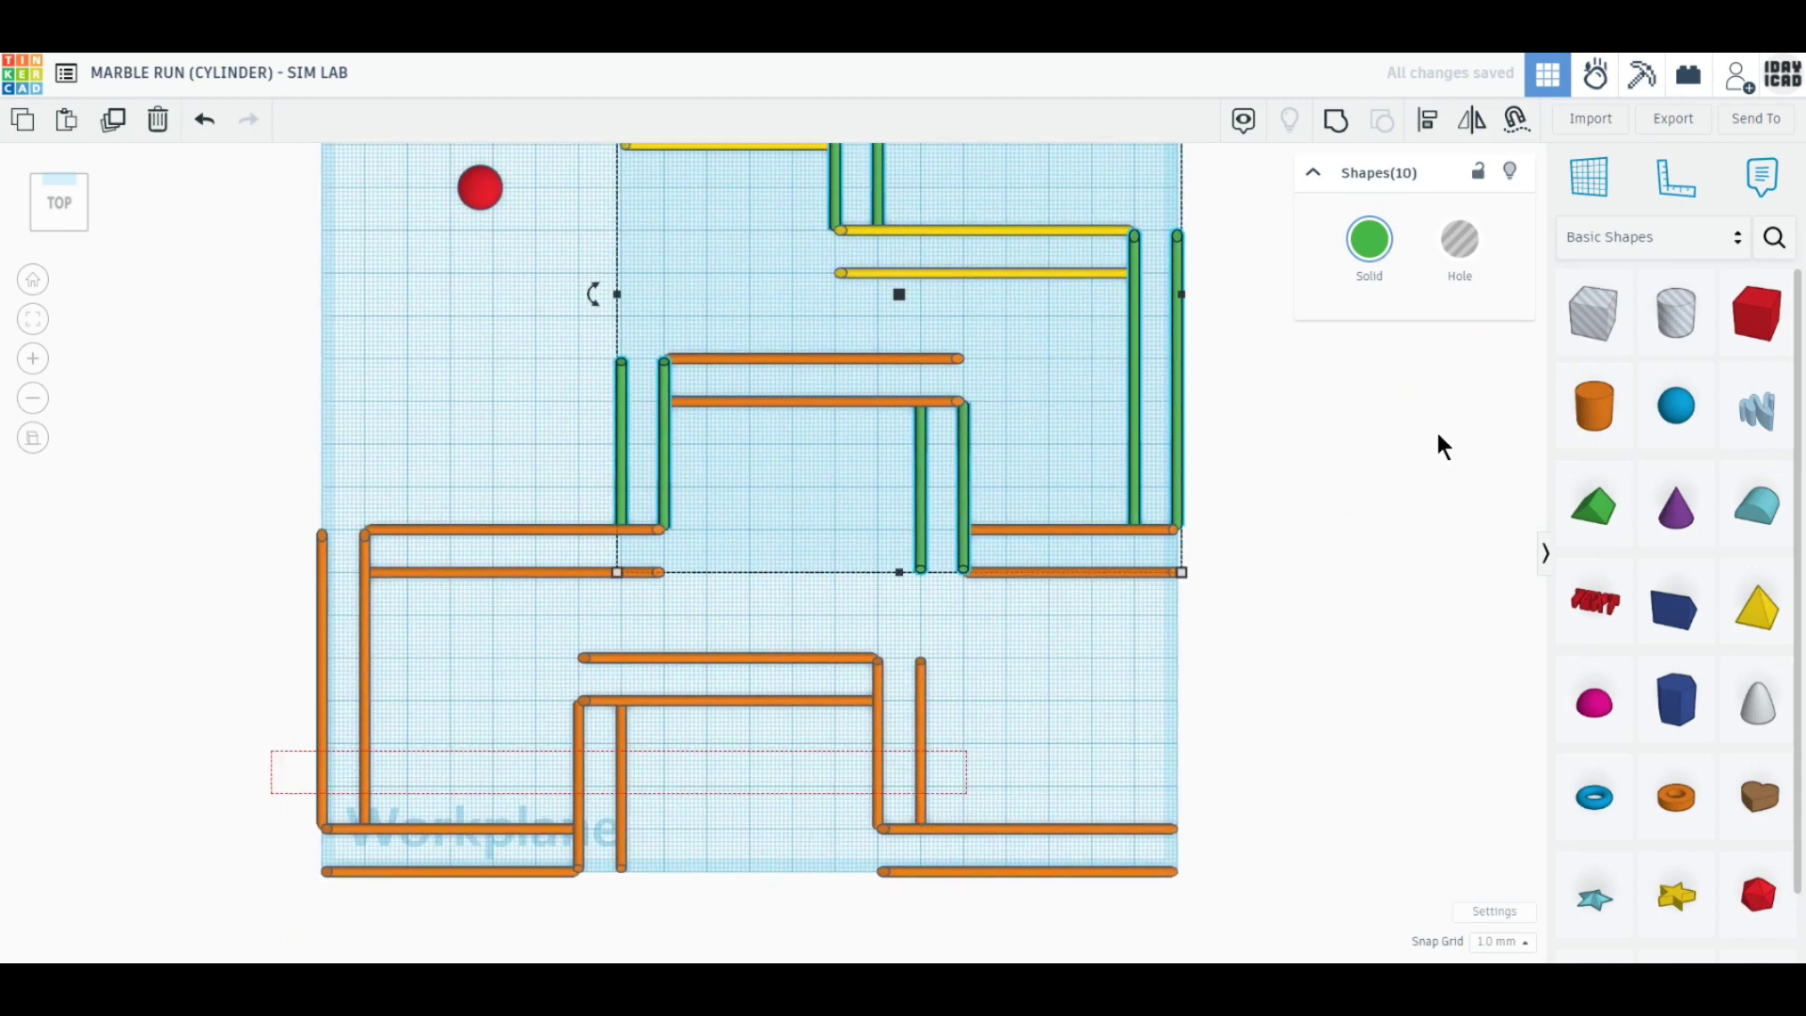
left_click(1369, 241)
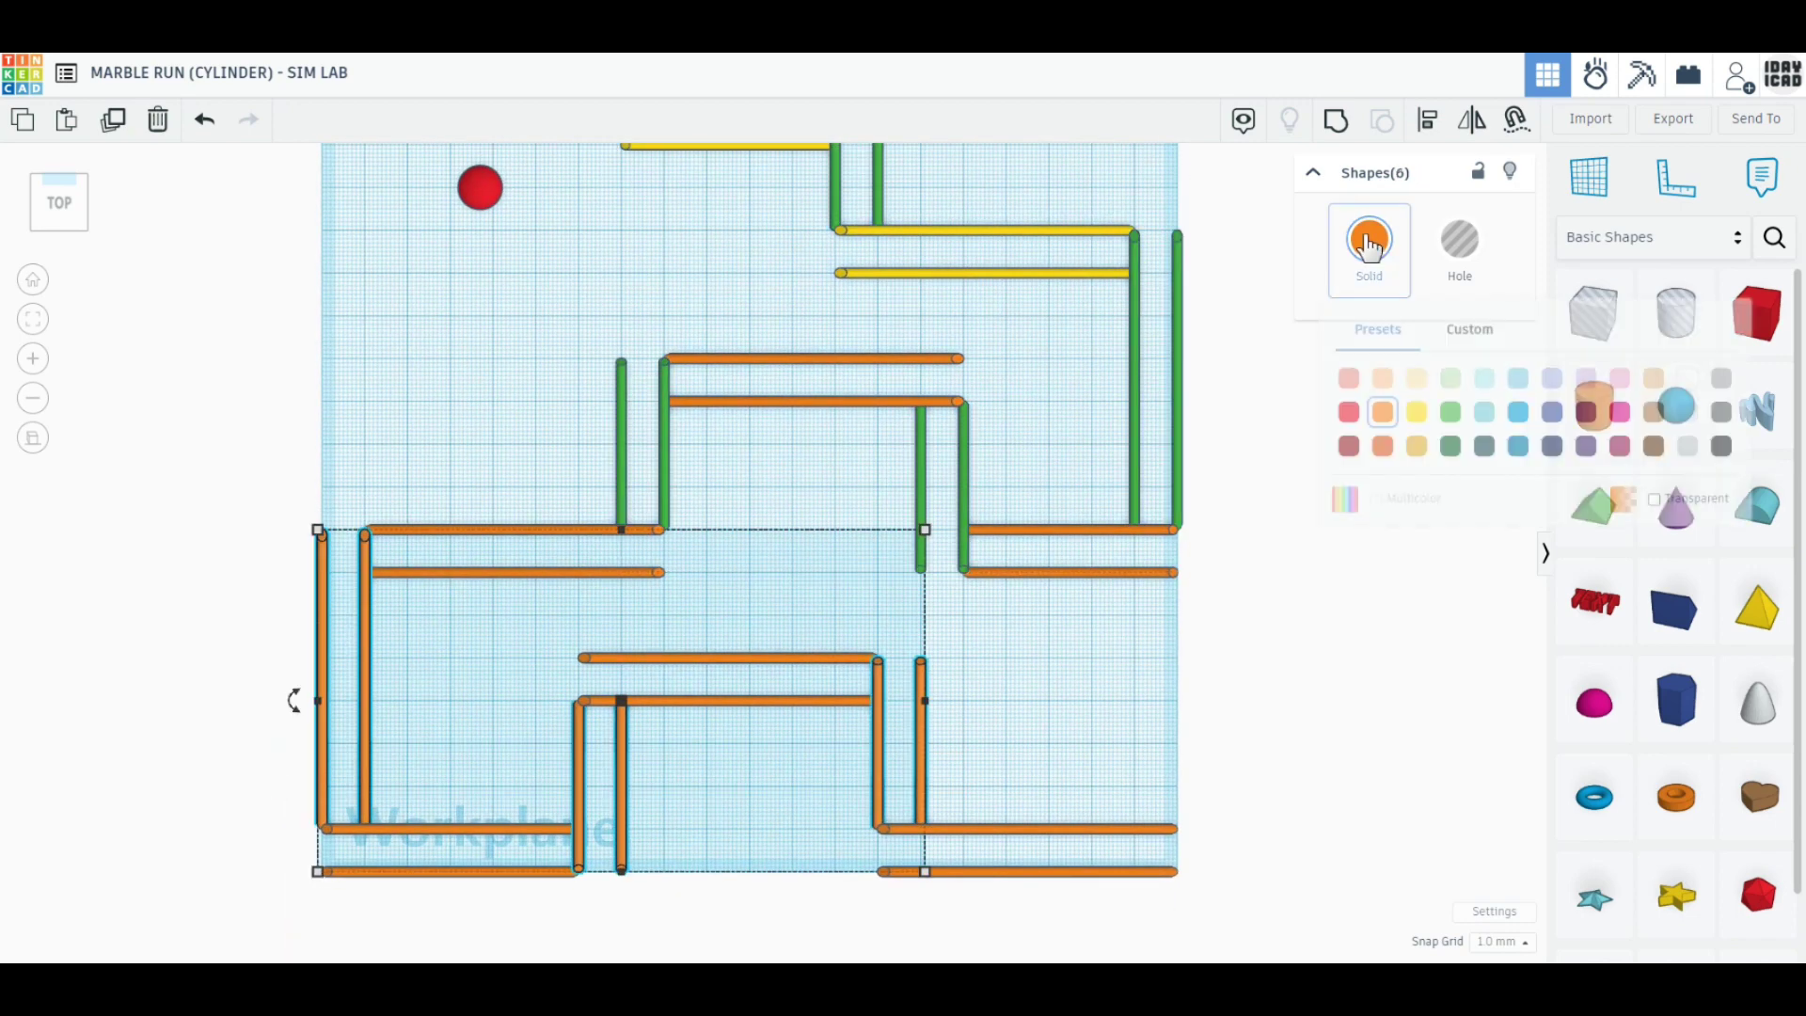
left_click(1451, 412)
- Select the six remaining orange horizontal rail pairs together and colour them yellow
left_click_drag(505, 911, 430, 482)
left_click_drag(840, 786, 750, 355, "shift")
left_click_drag(1097, 920, 1020, 498, "shift")
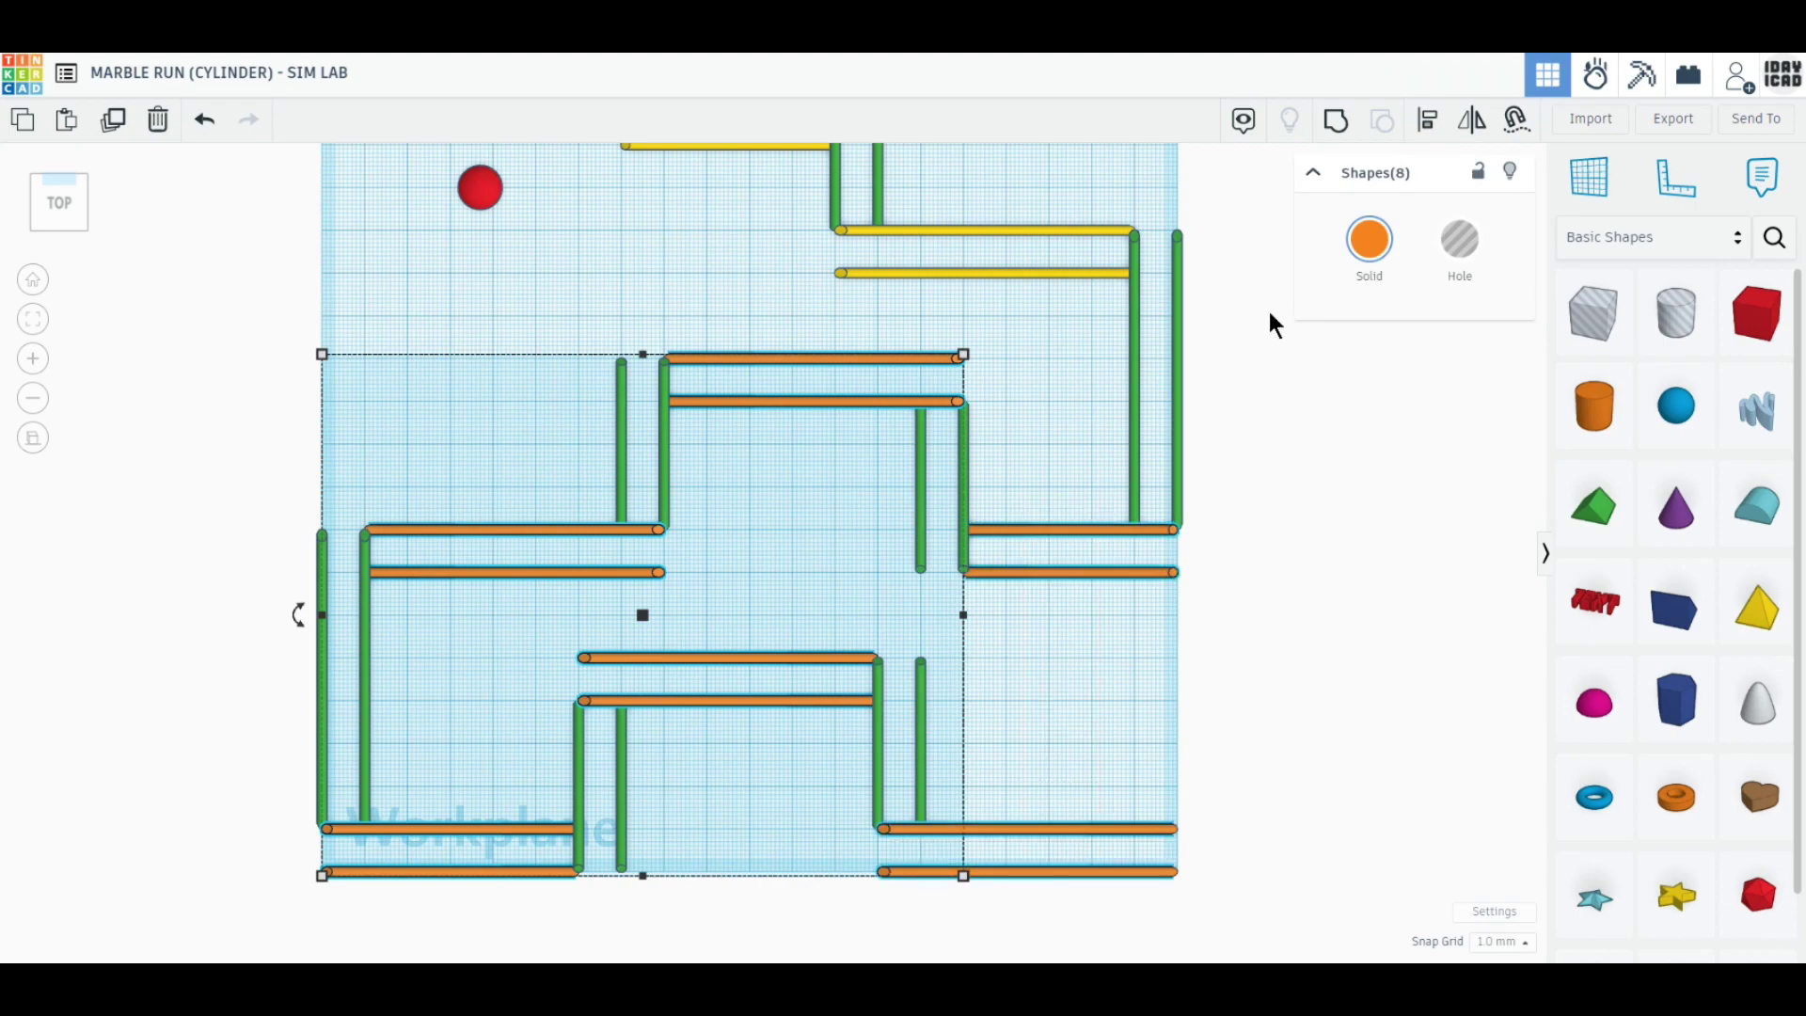
left_click(1370, 246)
left_click(1417, 412)
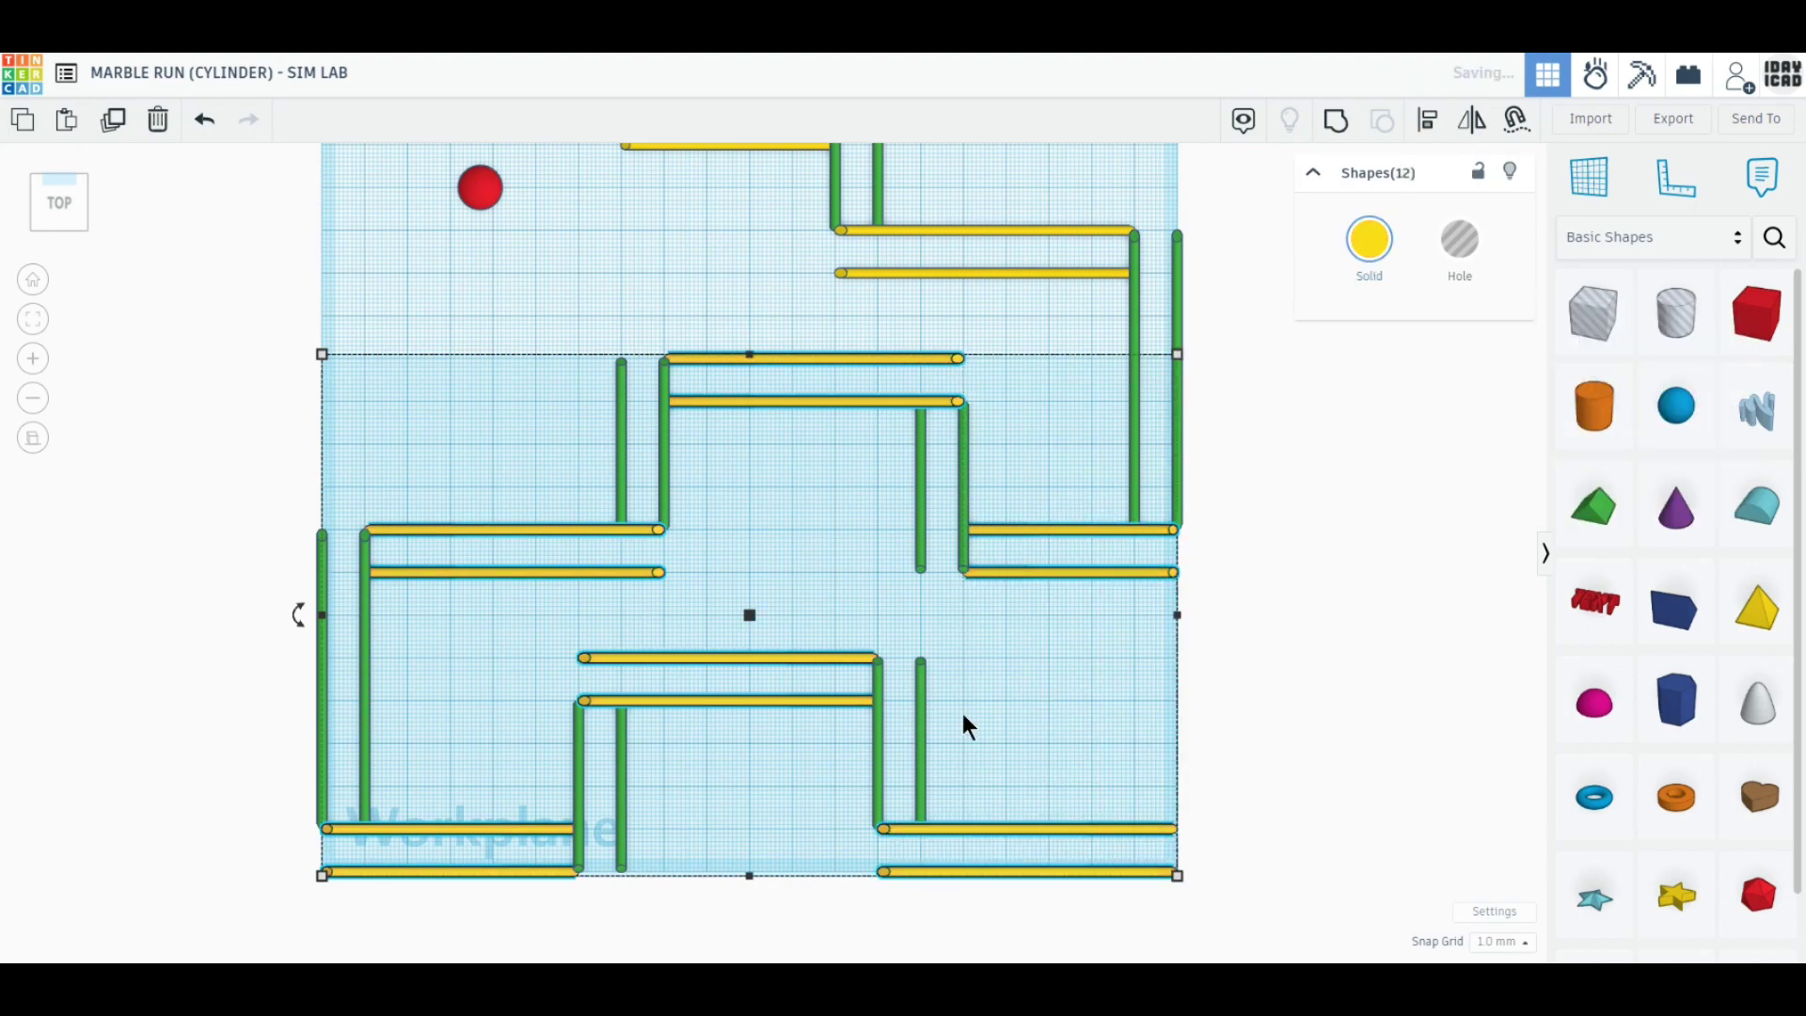
- Select the green rail pair adjoining the front-right end rails and raise it 10 mm above the workplane
left_click(963, 725)
right_click_drag(963, 726, 1025, 726)
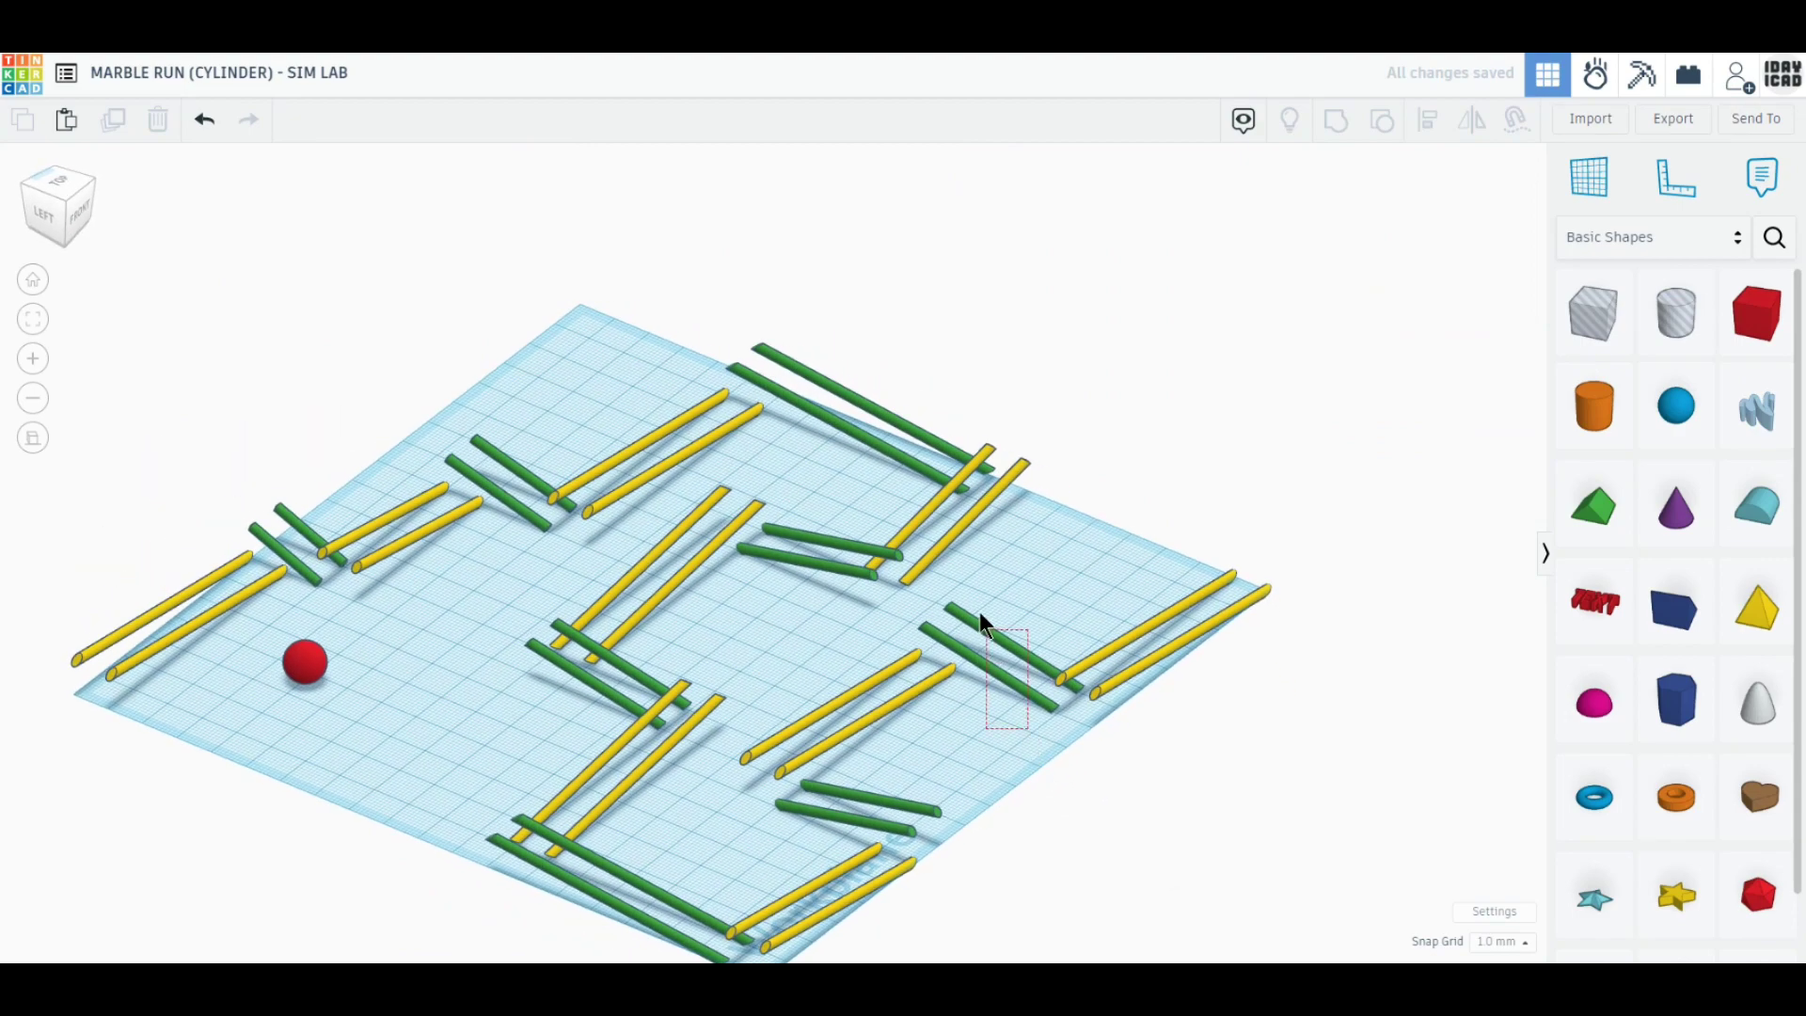
left_click_drag(979, 621, 1068, 585)
scroll(1069, 715, "up", 3)
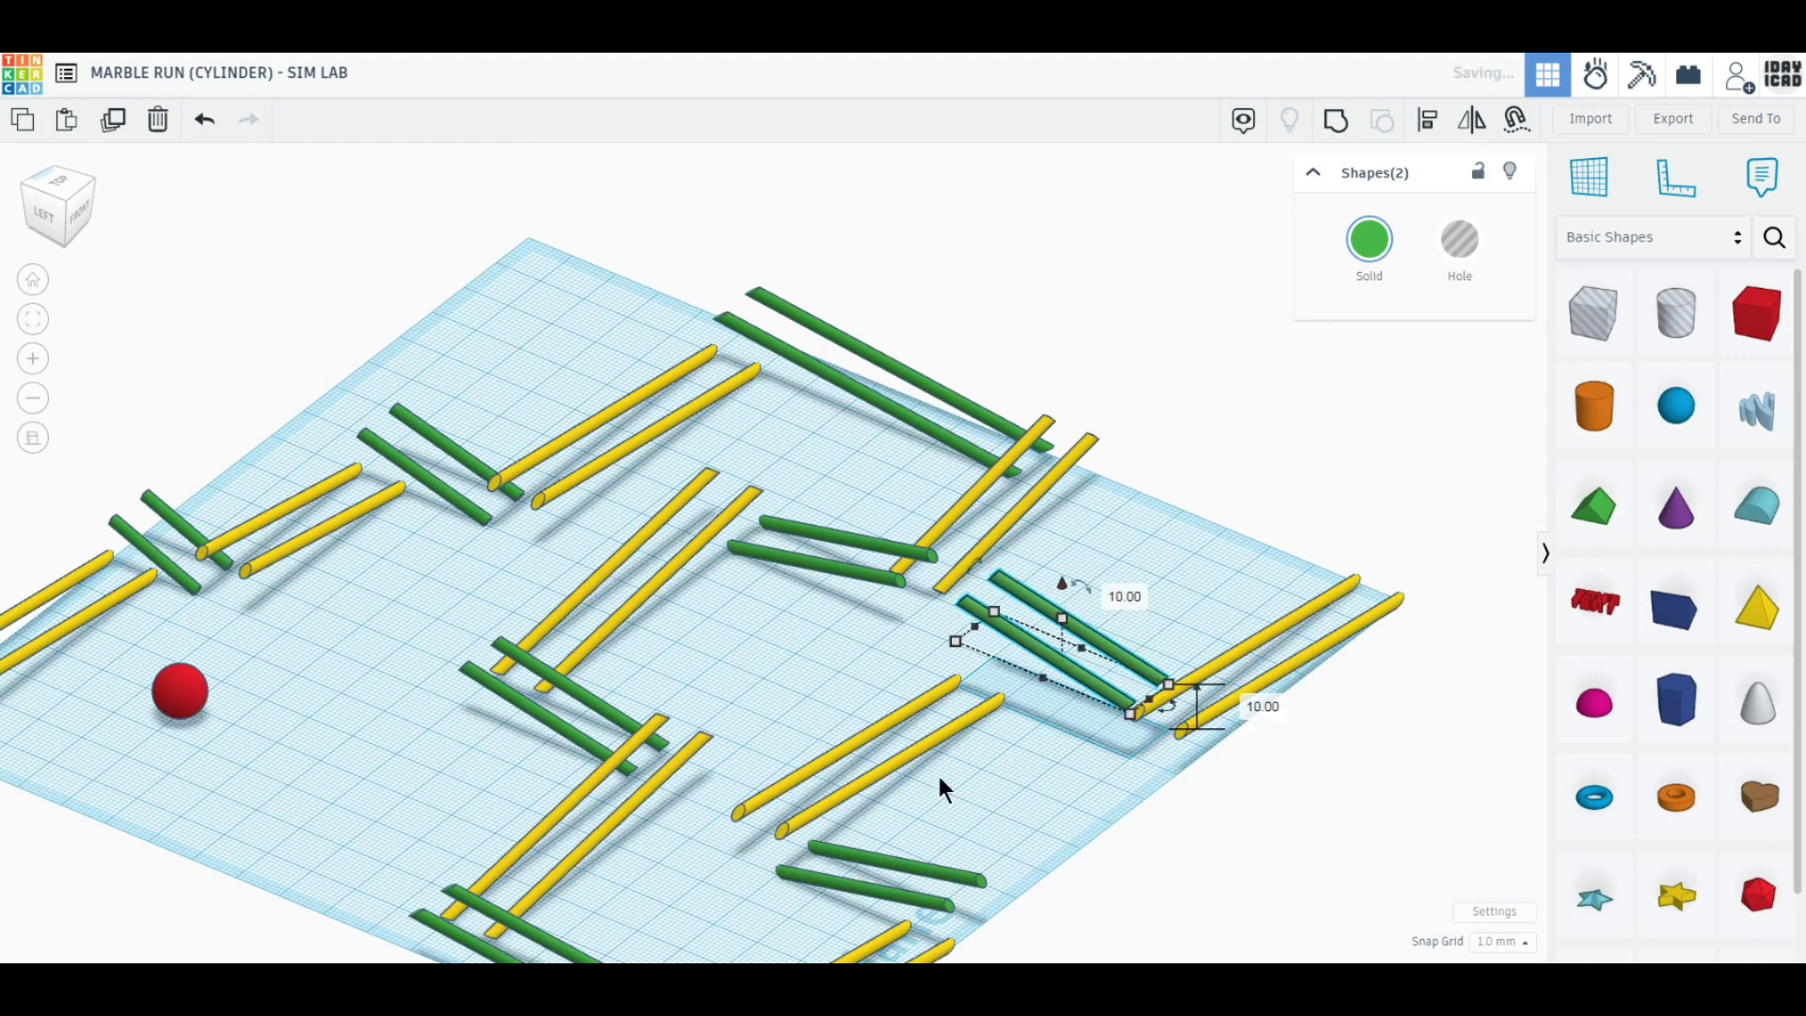
- Raise the next yellow rail pair about 18 mm and fine-tune its height to meet the raised green pair
left_click(898, 760)
left_click(897, 758)
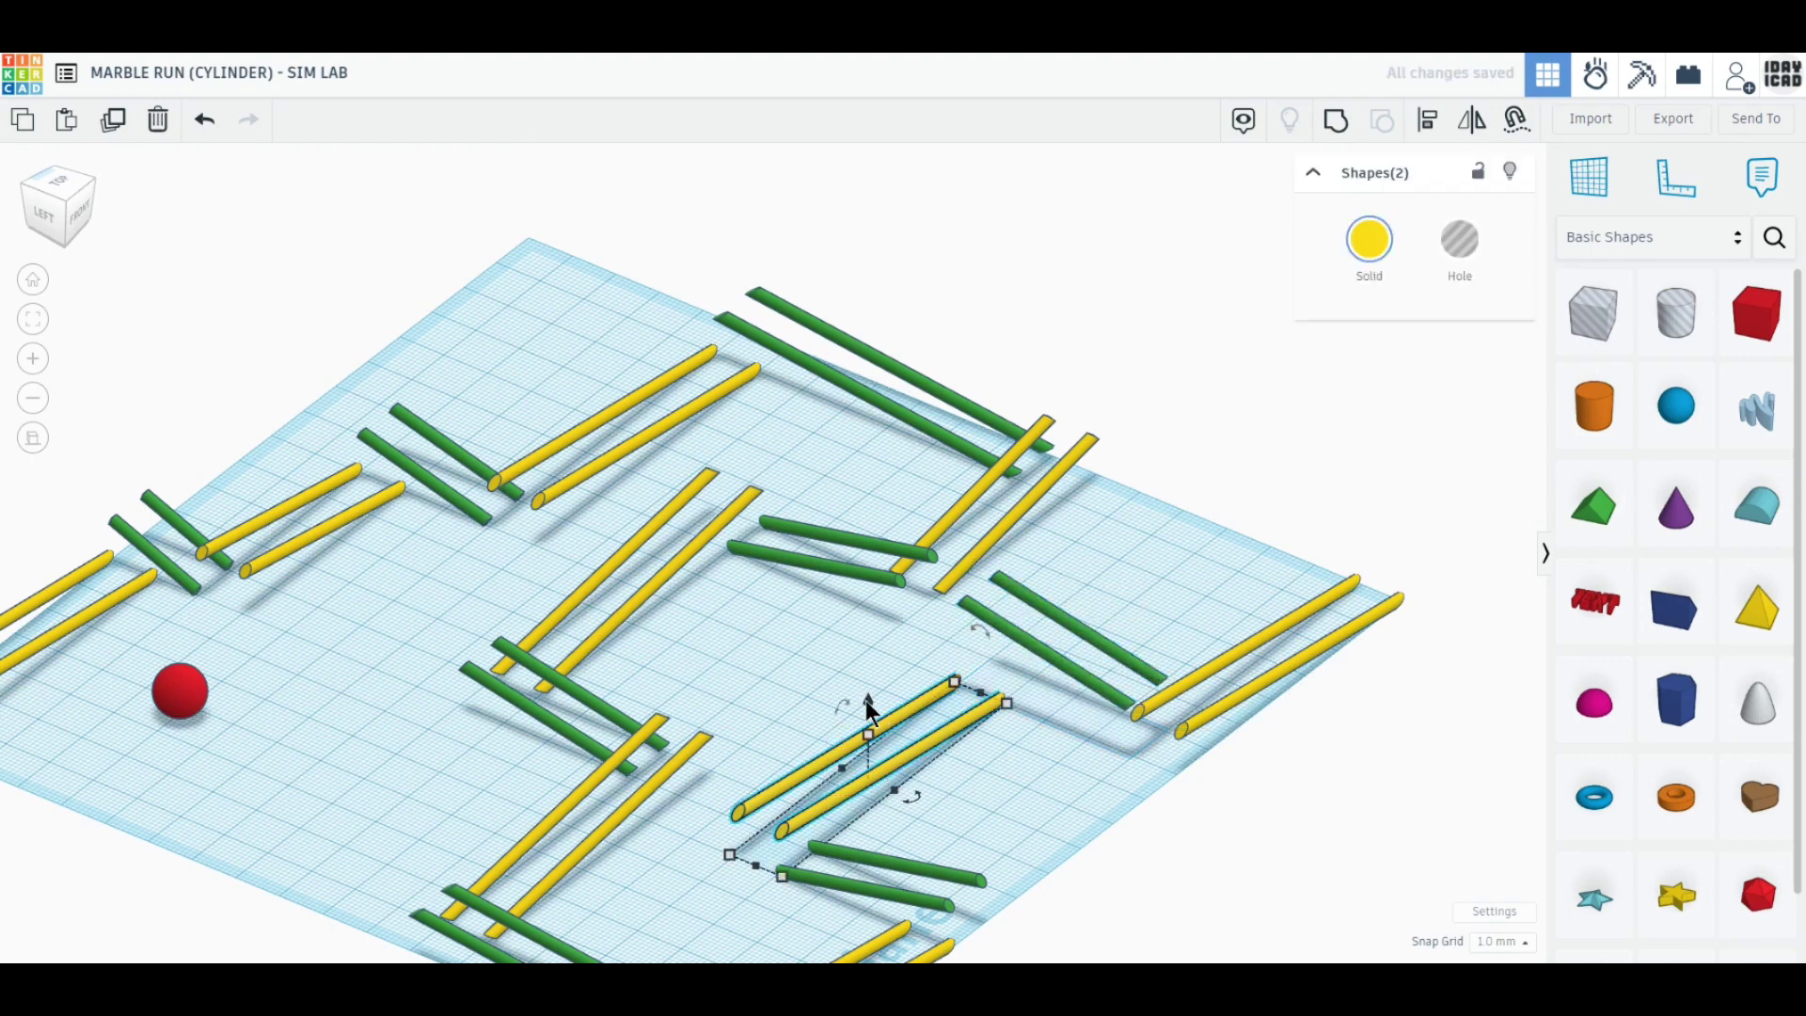
left_click_drag(863, 706, 877, 619)
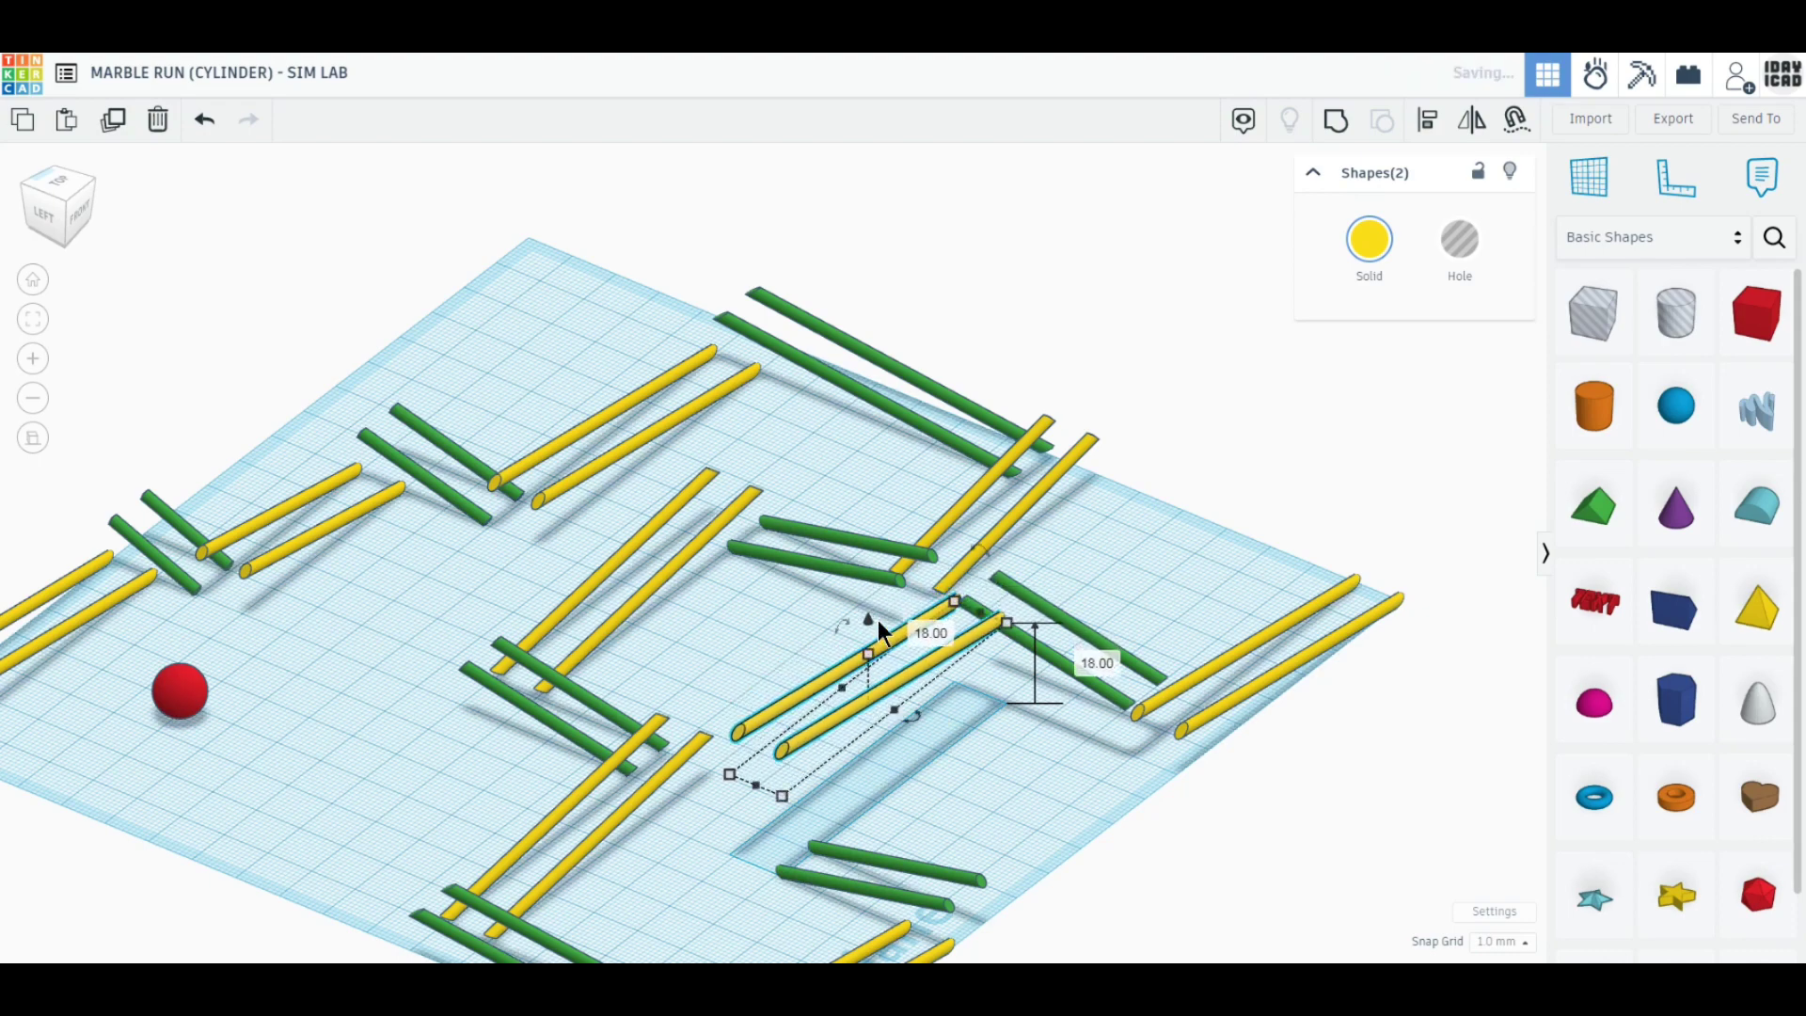
left_click(874, 626)
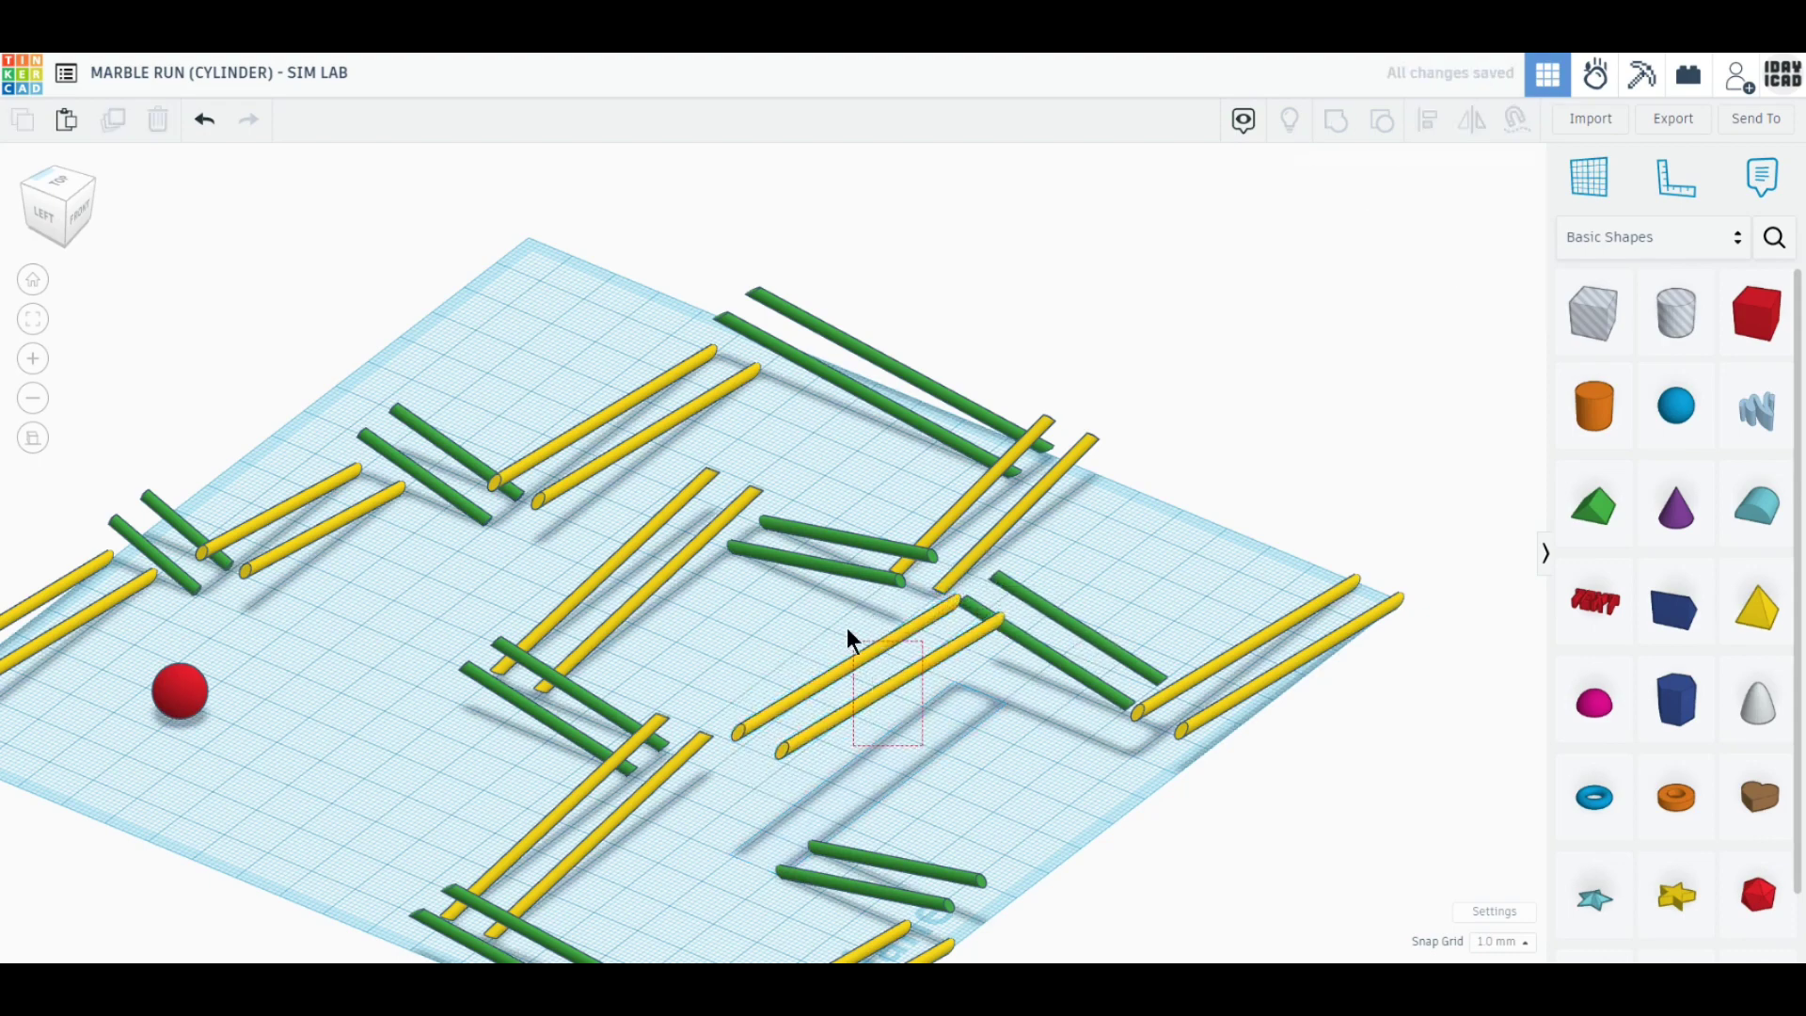
left_click(864, 651)
mouse_move(866, 624)
left_mouse_down()
mouse_move(868, 607)
mouse_move(871, 625)
left_mouse_up()
- Raise the next green rail pair 30 mm and the adjoining yellow pair at the front-left corner 40 mm
right_click_drag(997, 815, 1093, 695)
left_click(1094, 695)
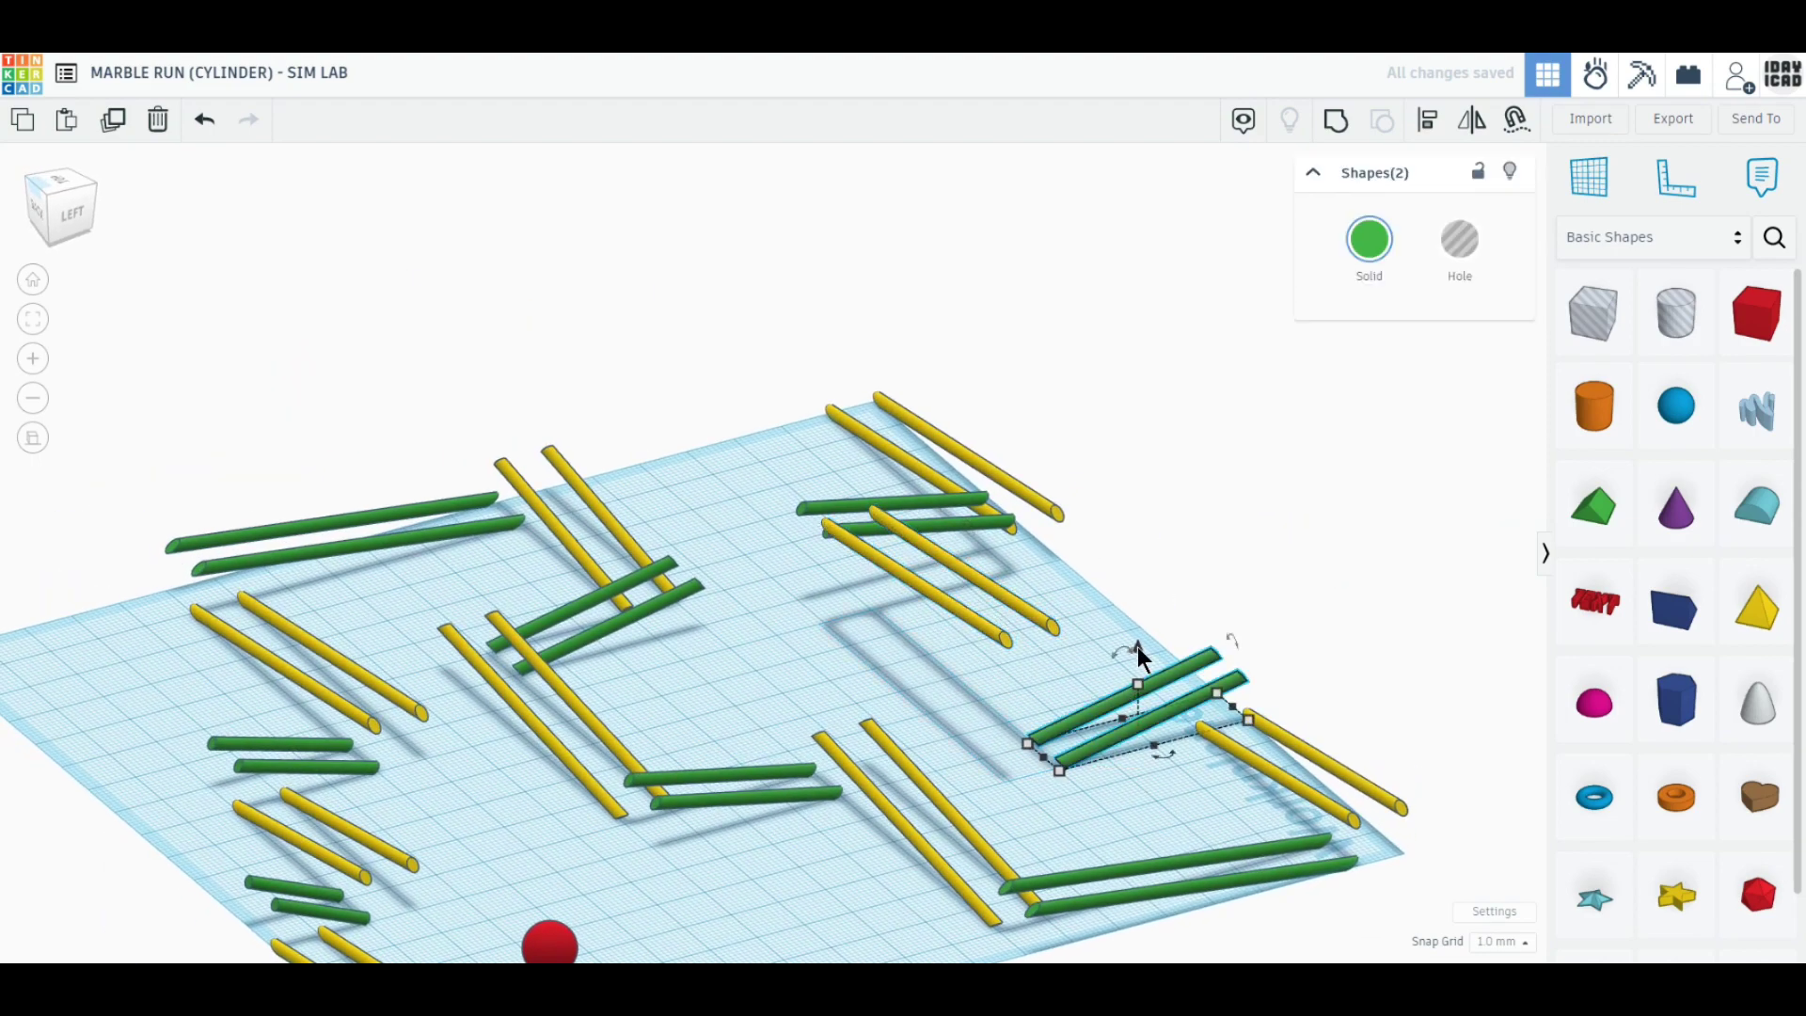
left_click_drag(1141, 658, 1132, 513)
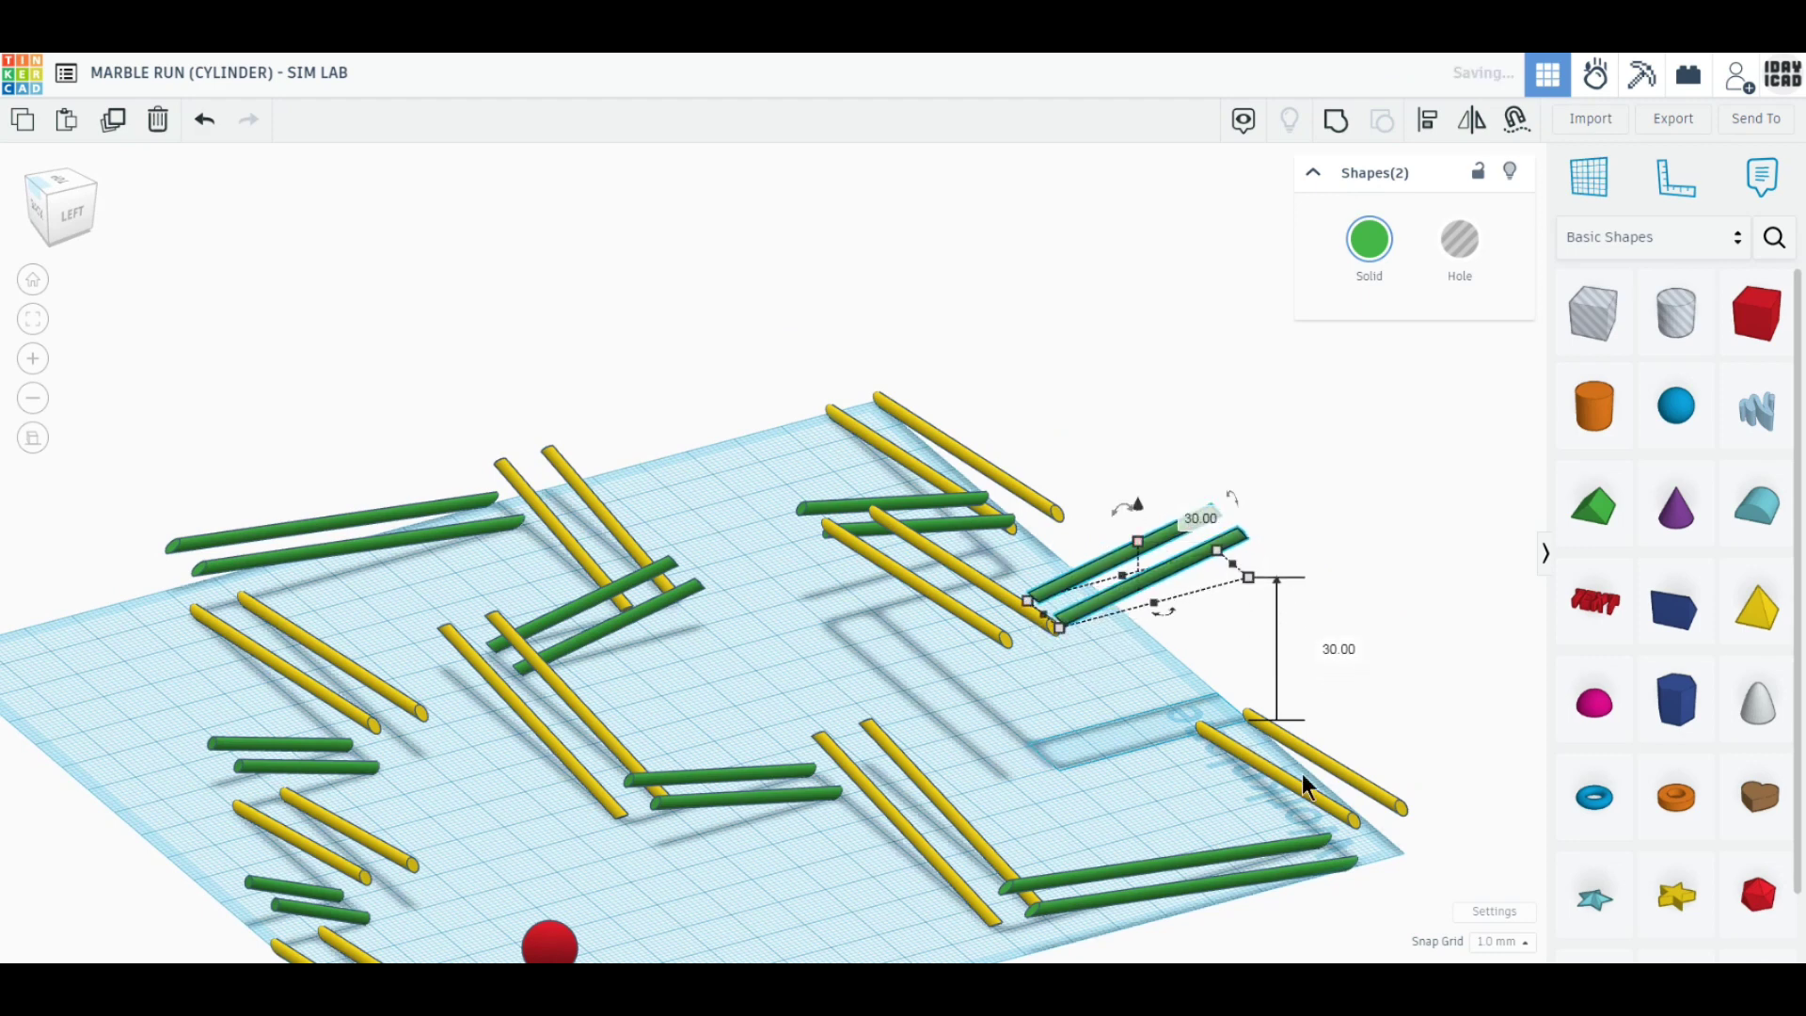
left_click_drag(1373, 813, 1286, 519)
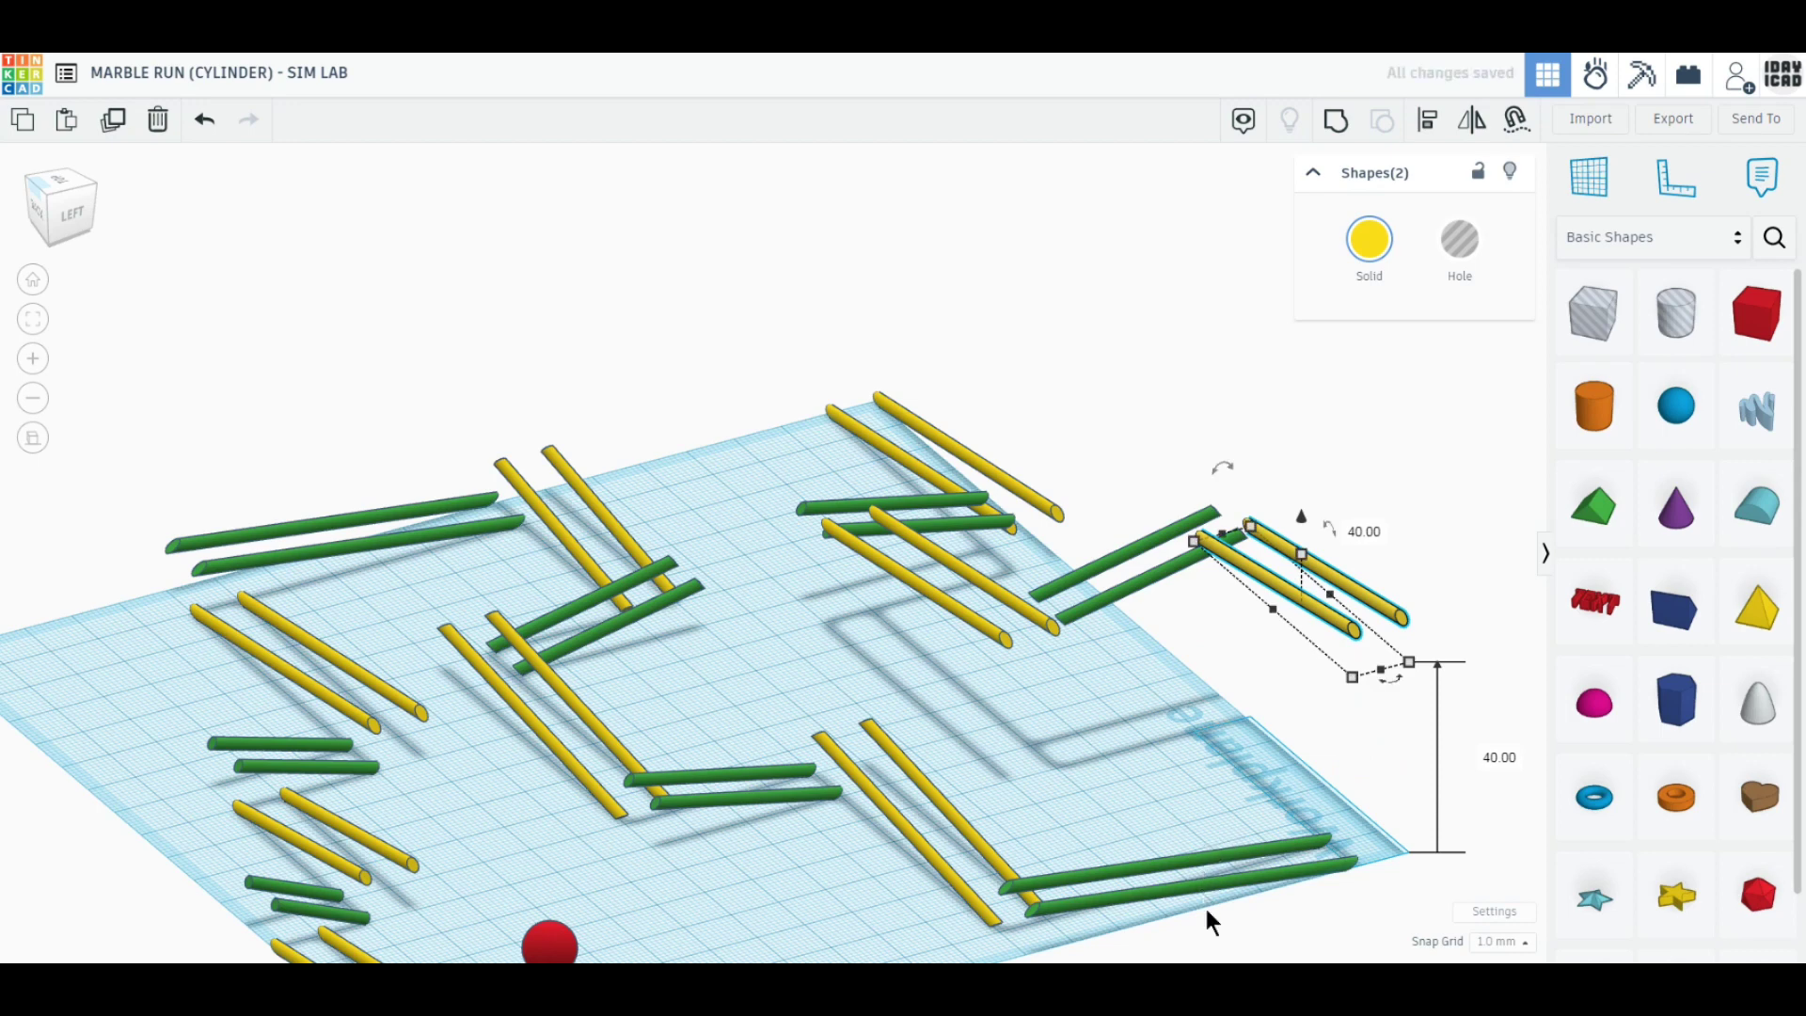
- Raise the long green rail pair along the left edge 50 mm, and lift the adjoining yellow pair to continue the climb
left_click_drag(1204, 905, 1176, 582)
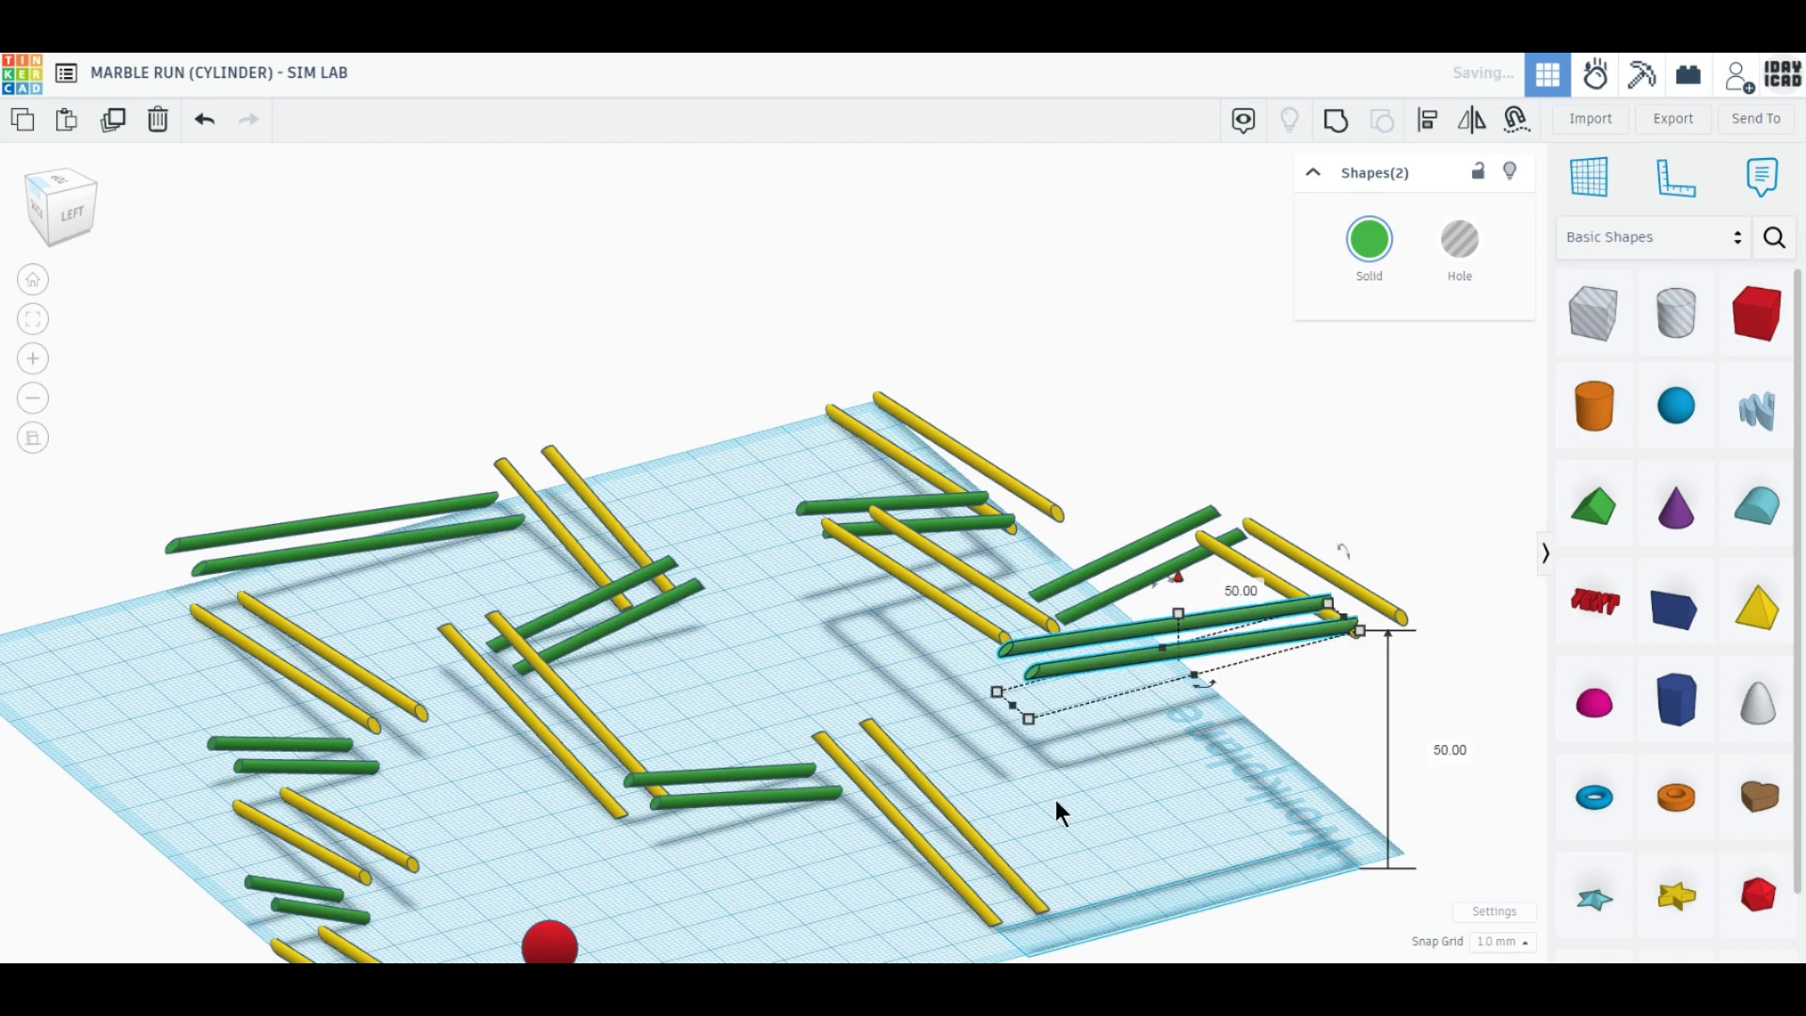
left_click_drag(1046, 929, 955, 821)
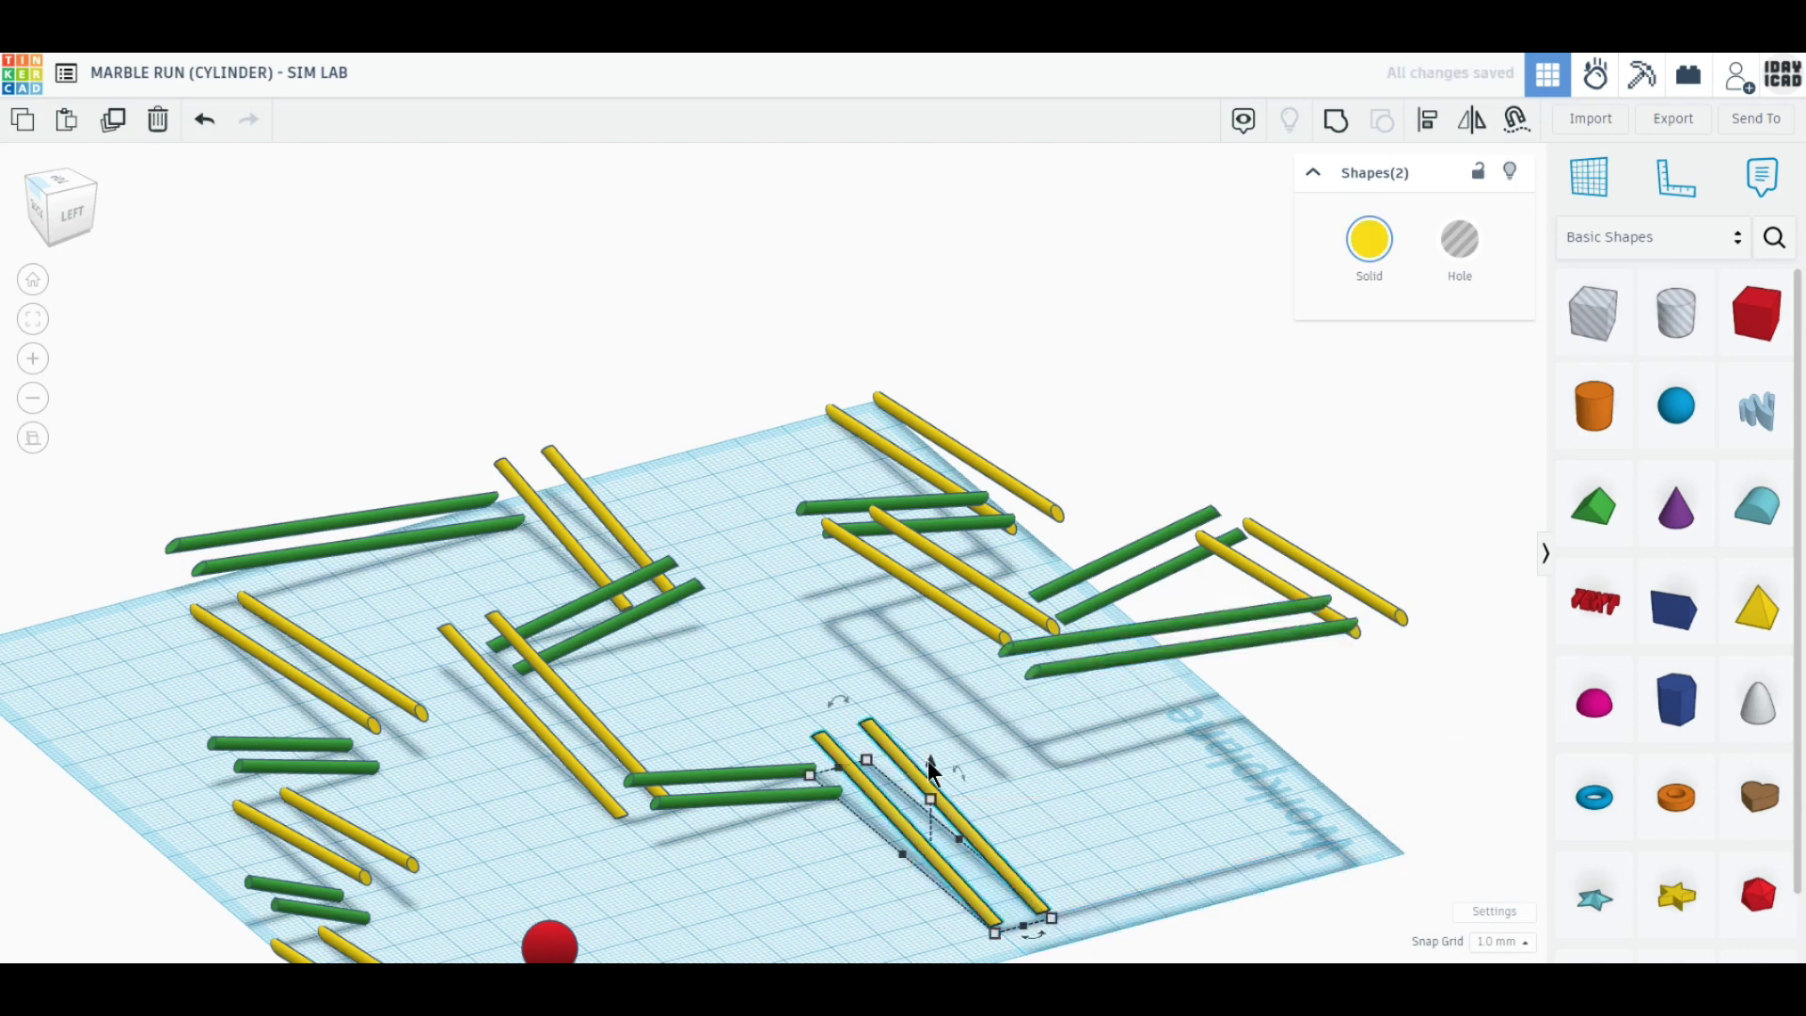
left_click_drag(934, 760, 952, 487)
- Raise the green rail pair that follows the last lifted yellow pair 70 mm above the workplane
right_click_drag(935, 826, 564, 859)
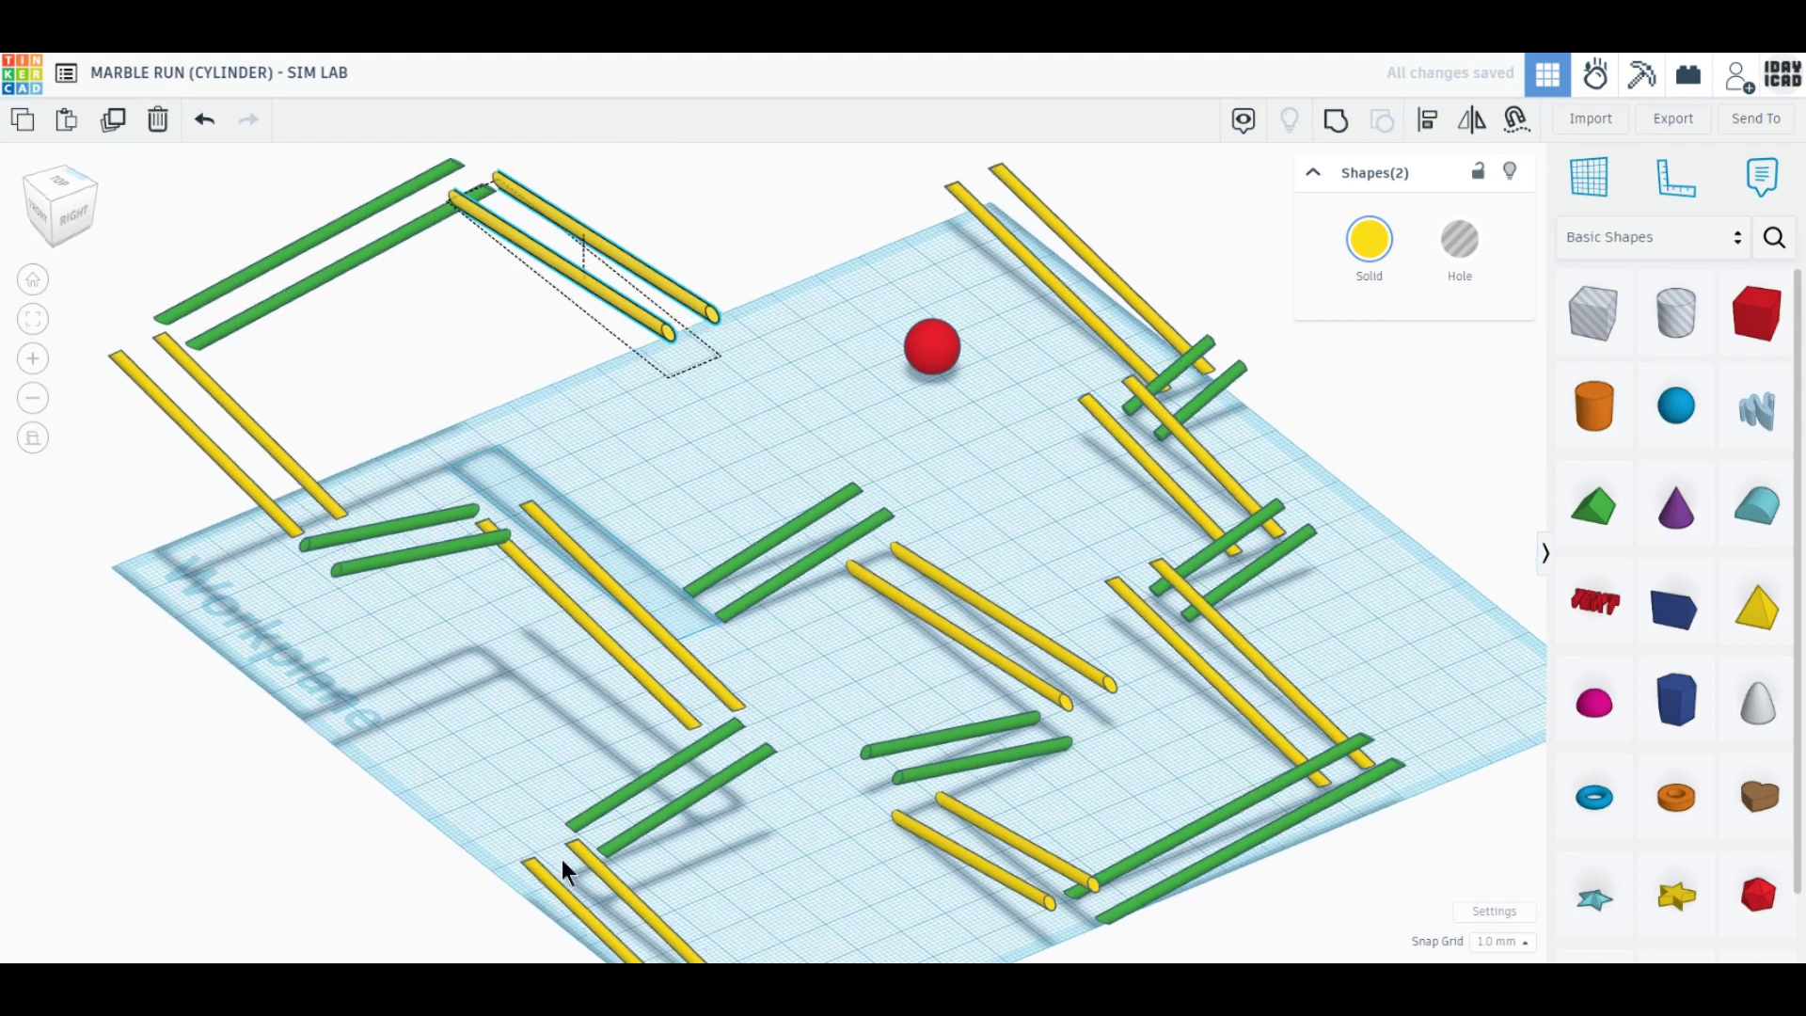
left_click_drag(805, 624, 800, 179)
left_click(1000, 400)
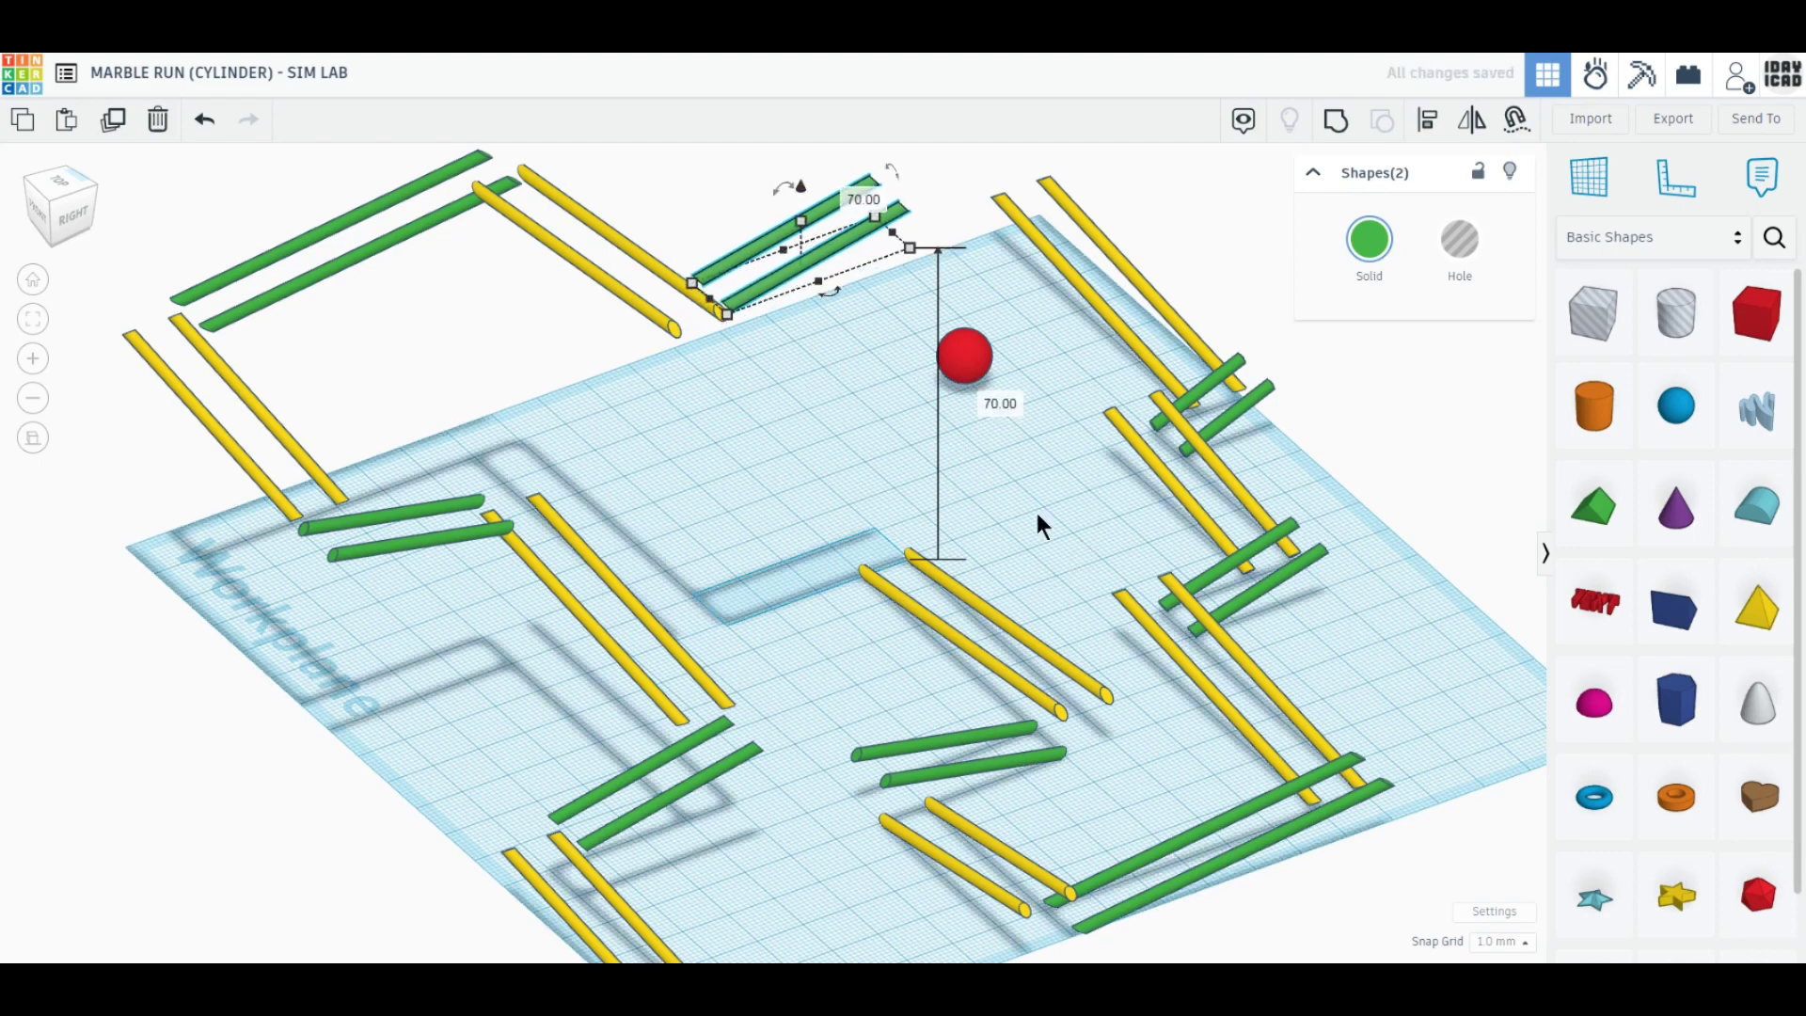
- Raise the middle yellow rail pair 80 mm and the green pair adjoining it 90 mm
middle_click_drag(1036, 524, 1032, 616)
left_click_drag(1035, 675, 961, 318)
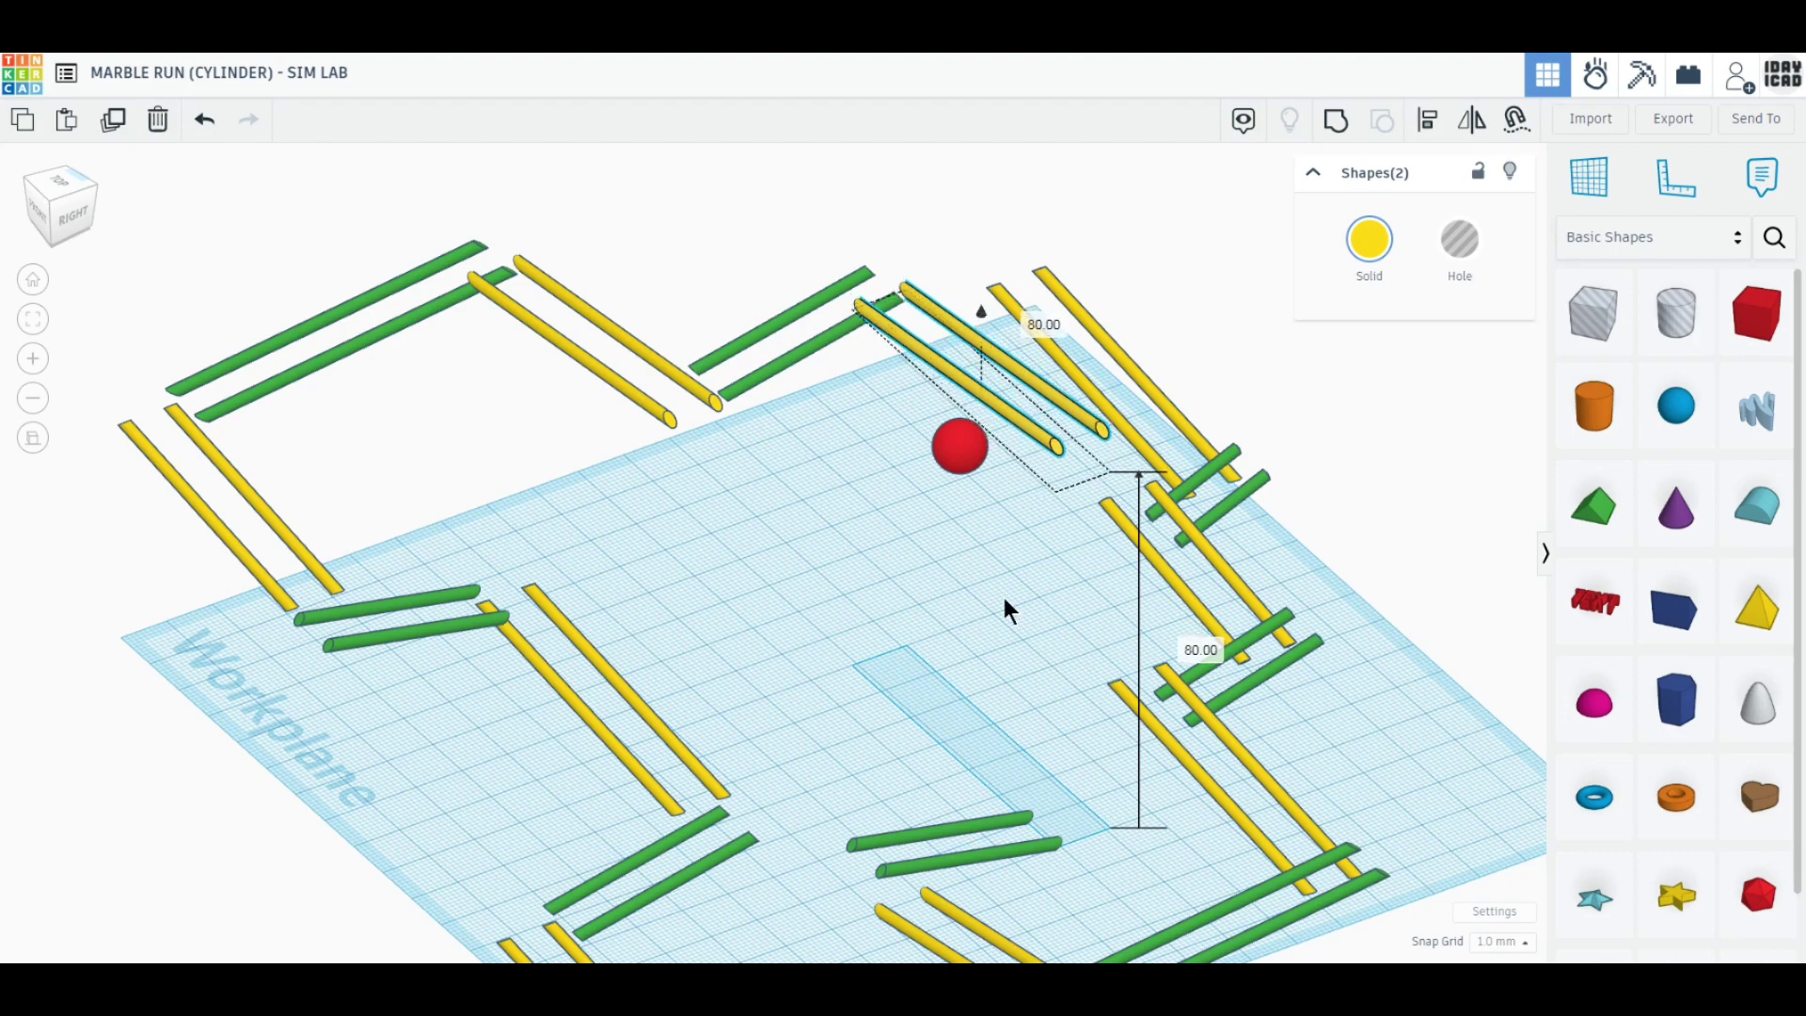
left_click_drag(1024, 877, 946, 388)
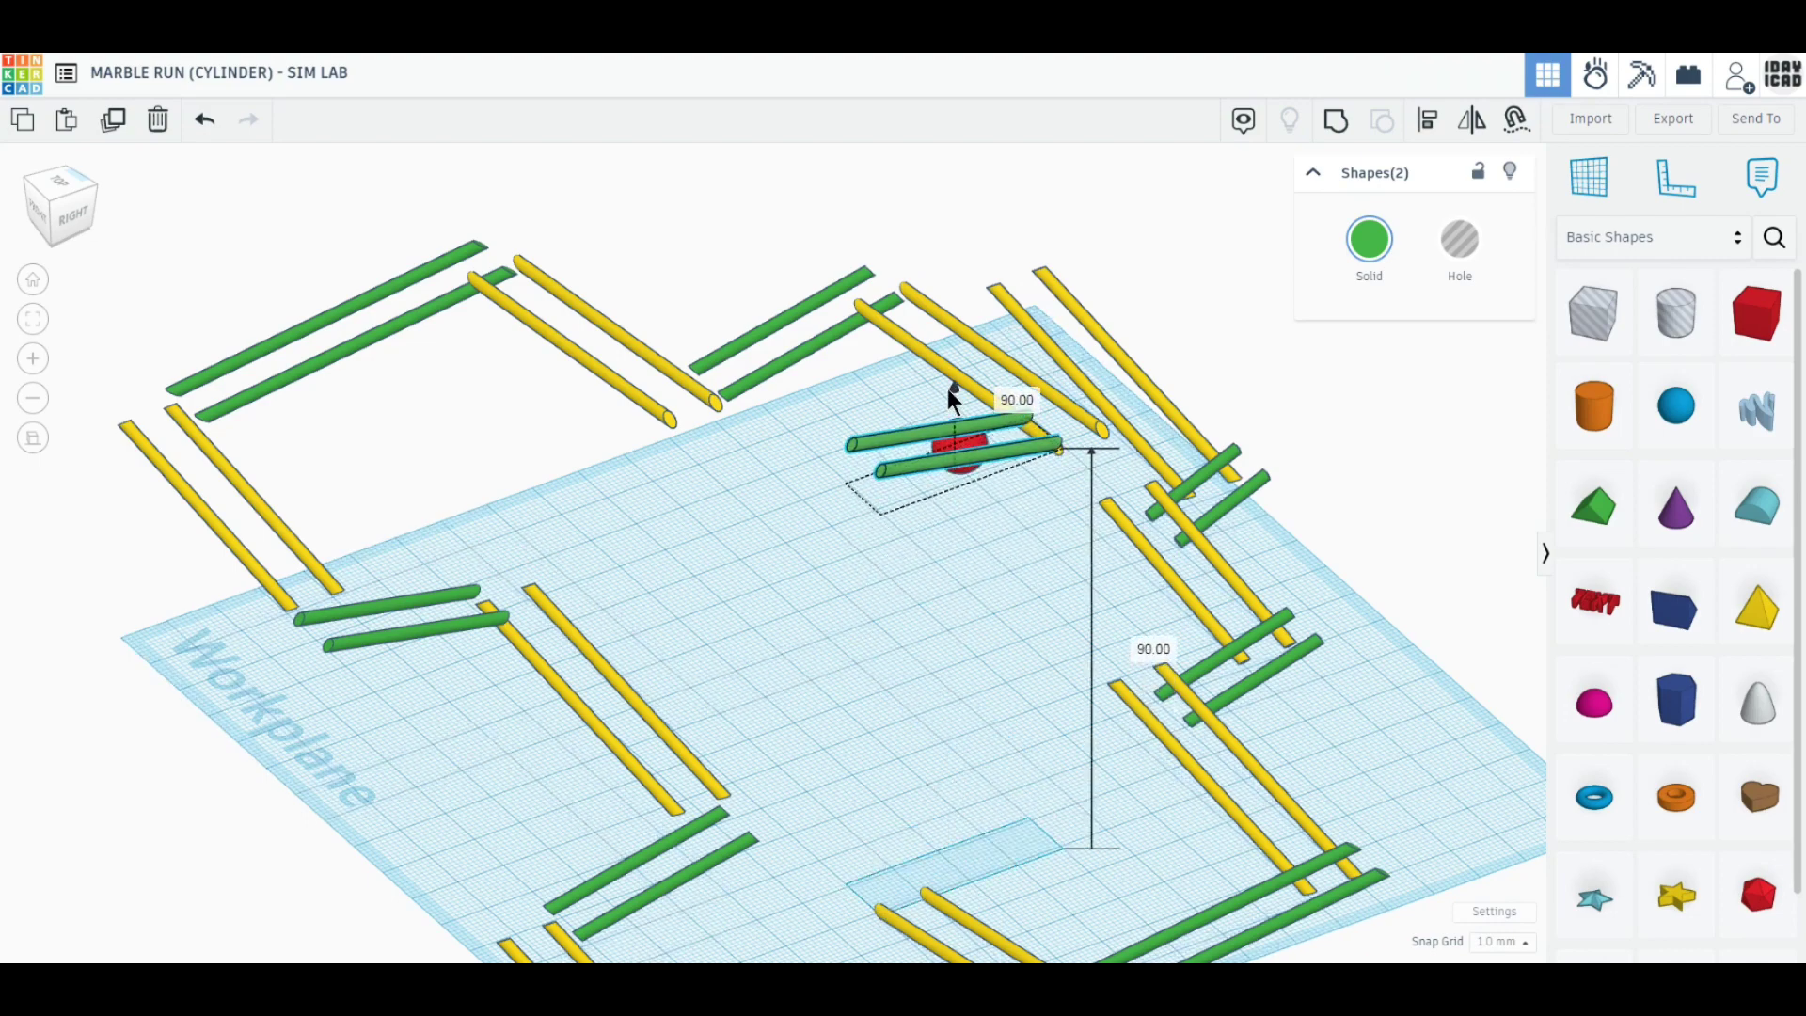